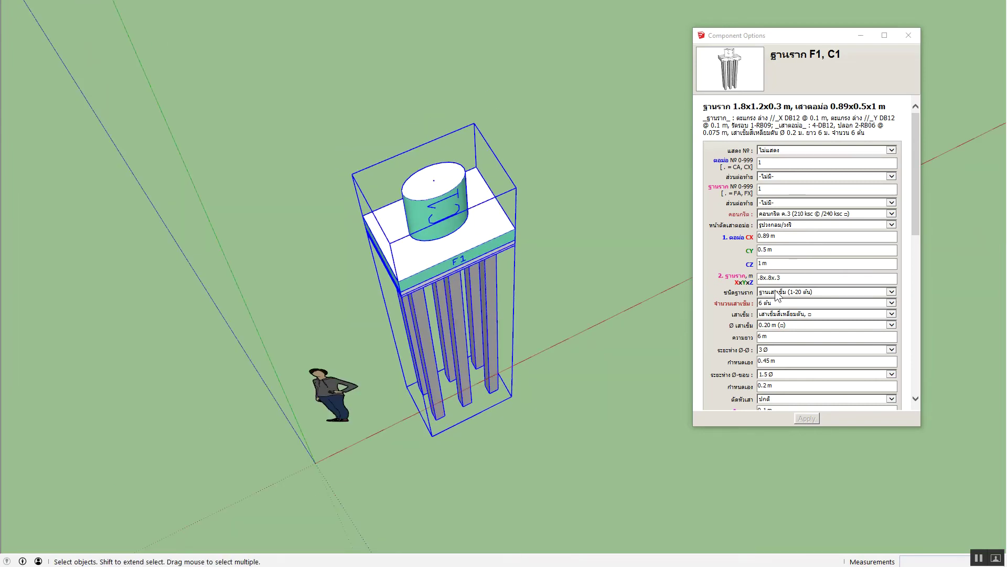
Change the footing's column cross-section from circular to rectangle and apply it.
{"action": "left_click", "coordinate": [781, 225]}
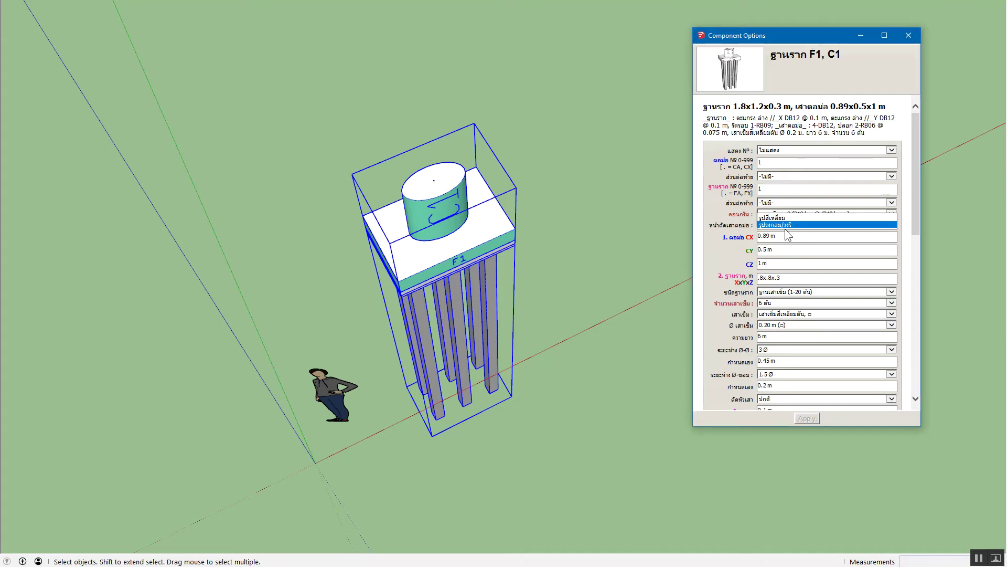
{"action": "left_click", "coordinate": [786, 231]}
{"action": "left_click", "coordinate": [807, 418]}
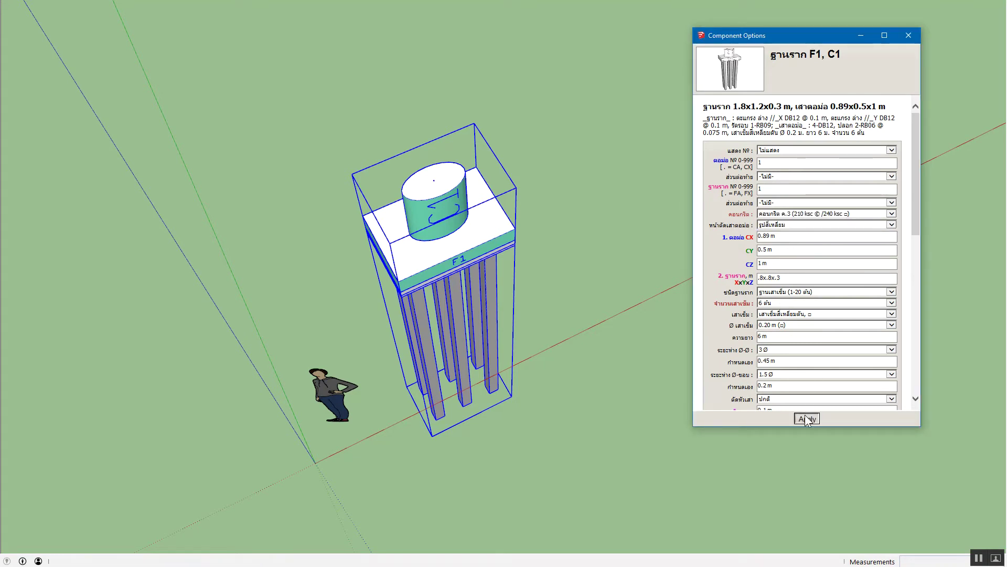
{"action": "mouse_move", "coordinate": [430, 272]}
{"action": "middle_mouse_down"}
{"action": "mouse_move", "coordinate": [409, 224]}
{"action": "mouse_move", "coordinate": [525, 294]}
{"action": "middle_mouse_up"}
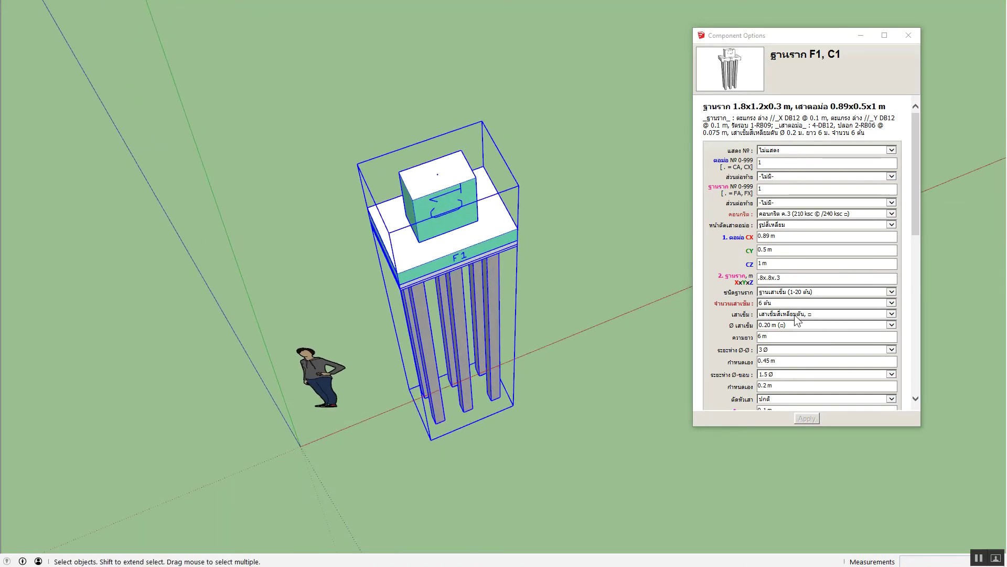
Choose the 13-pile layout (type 2) and orbit to view the piles beneath.
{"action": "left_click", "coordinate": [771, 303]}
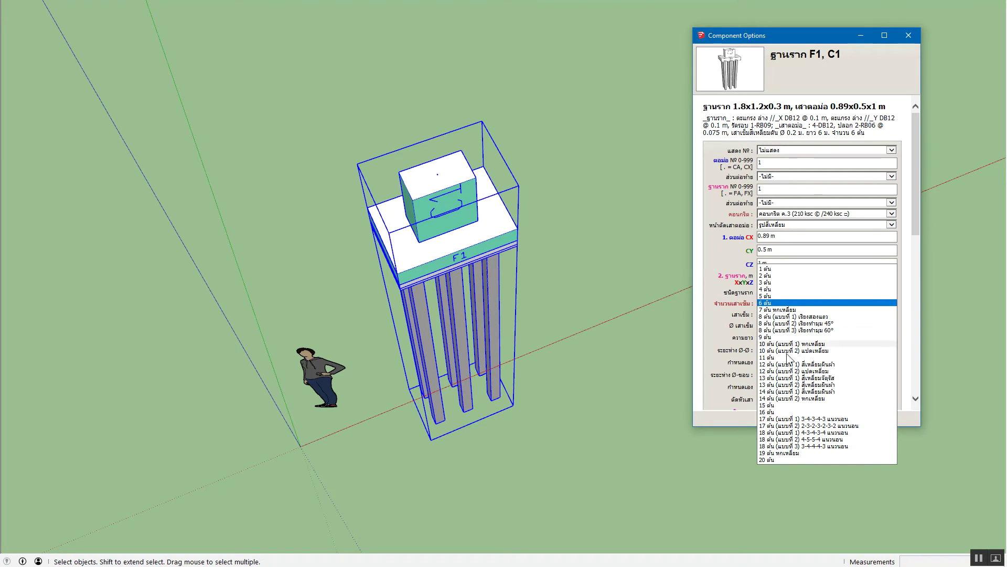
{"action": "left_click", "coordinate": [787, 384]}
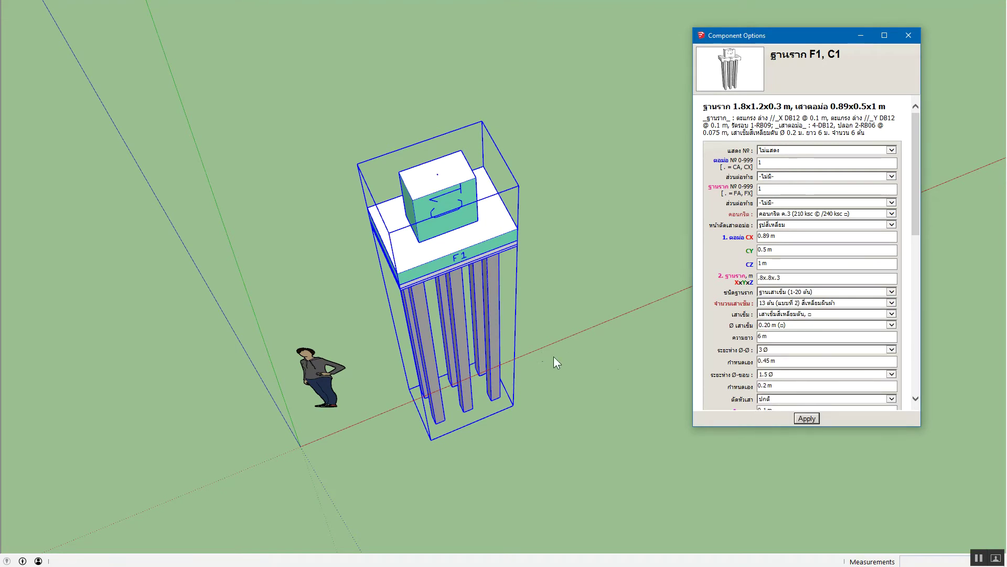
{"action": "mouse_move", "coordinate": [468, 273]}
{"action": "middle_mouse_down"}
{"action": "mouse_move", "coordinate": [496, 209]}
{"action": "mouse_move", "coordinate": [473, 278]}
{"action": "mouse_move", "coordinate": [461, 405]}
{"action": "mouse_move", "coordinate": [420, 349]}
{"action": "middle_mouse_up"}
{"action": "scroll", "coordinate": [479, 277], "scroll_direction": "up", "scroll_amount": 3}
{"action": "scroll", "coordinate": [479, 306], "scroll_direction": "up", "scroll_amount": 3}
{"action": "middle_click_drag", "start_coordinate": [478, 305], "coordinate": [455, 185]}
{"action": "mouse_move", "coordinate": [512, 288]}
{"action": "middle_mouse_down"}
{"action": "mouse_move", "coordinate": [435, 286]}
{"action": "mouse_move", "coordinate": [430, 295]}
{"action": "mouse_move", "coordinate": [527, 227]}
{"action": "mouse_move", "coordinate": [490, 309]}
{"action": "middle_mouse_up"}
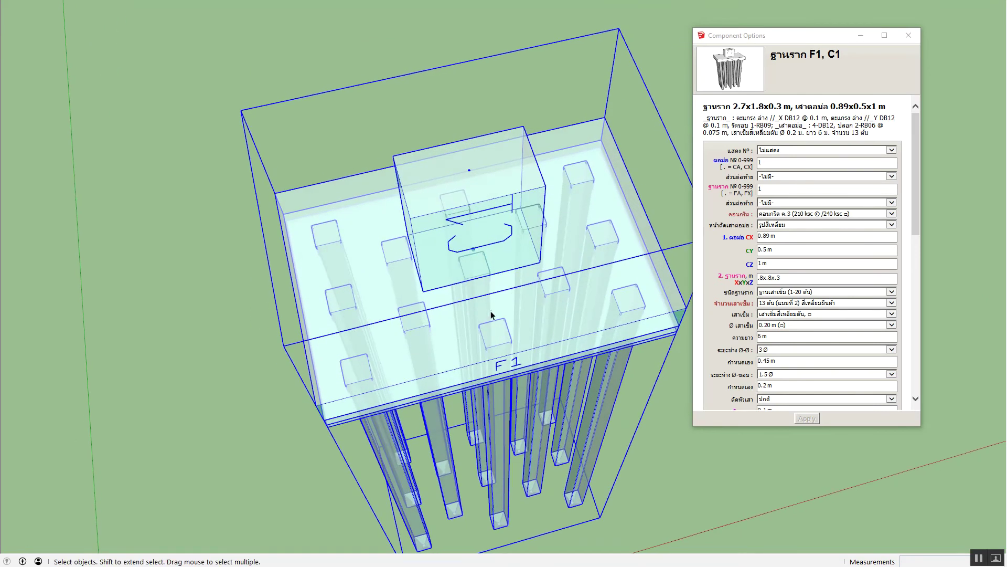
Apply the I-section pile type and orbit to inspect the thirteen regenerated piles.
{"action": "left_click", "coordinate": [792, 314]}
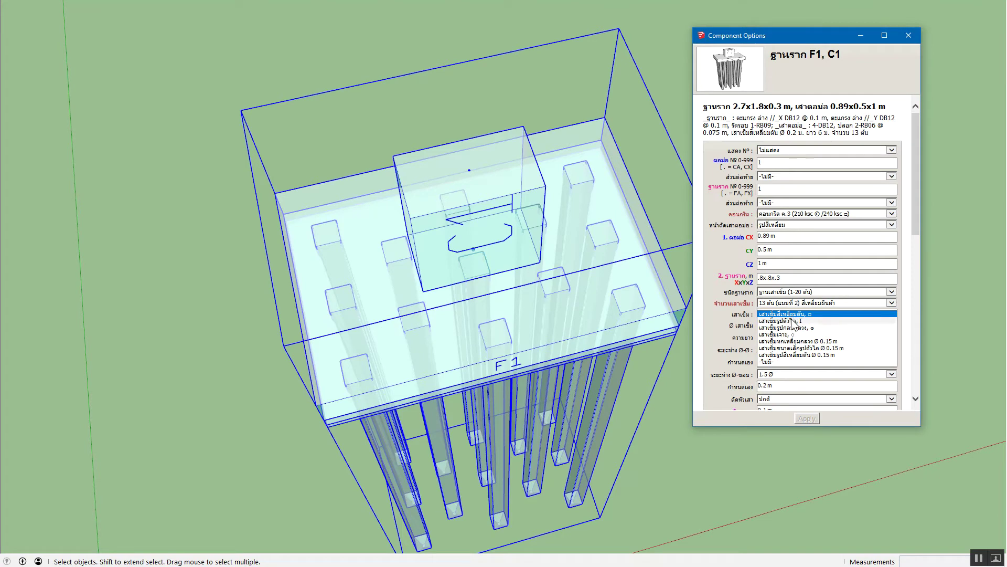
{"action": "left_click", "coordinate": [794, 327]}
{"action": "left_click", "coordinate": [807, 419]}
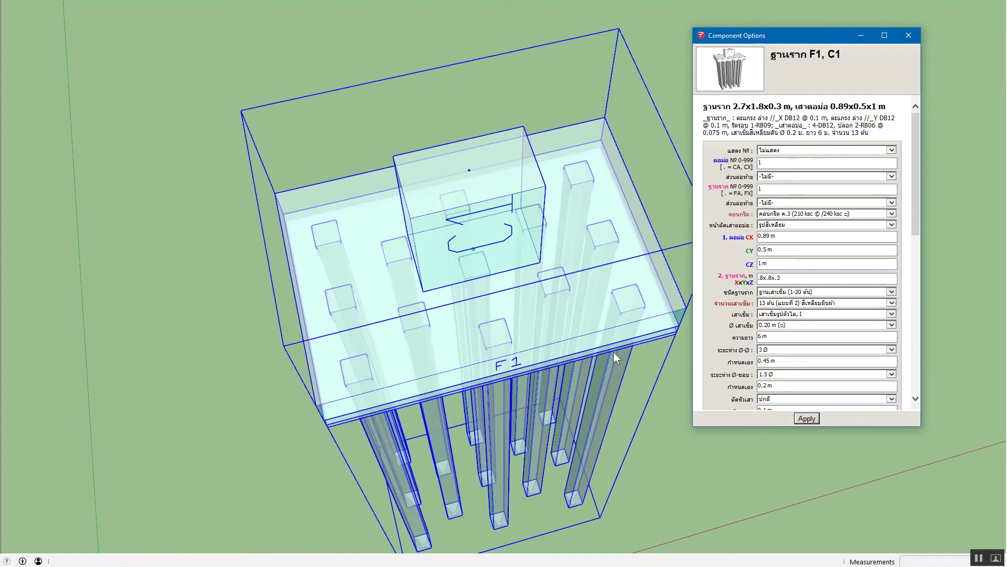
{"action": "mouse_move", "coordinate": [522, 348]}
{"action": "middle_mouse_down"}
{"action": "mouse_move", "coordinate": [496, 347]}
{"action": "mouse_move", "coordinate": [471, 388]}
{"action": "middle_mouse_up"}
{"action": "mouse_move", "coordinate": [520, 357]}
{"action": "middle_mouse_down"}
{"action": "mouse_move", "coordinate": [467, 381]}
{"action": "mouse_move", "coordinate": [471, 393]}
{"action": "middle_mouse_up"}
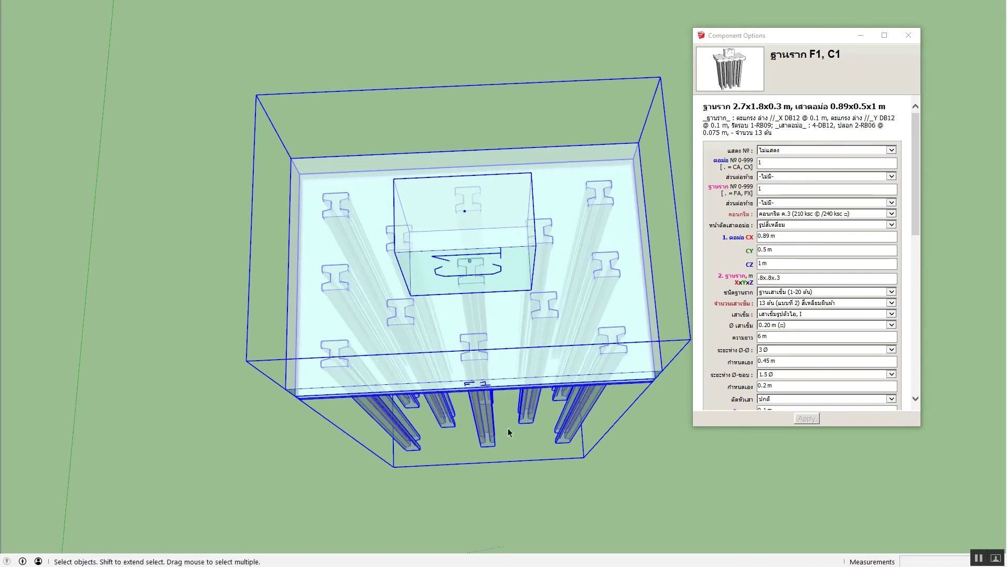
Switch to the second open model and orbit to view its footing from above.
{"action": "left_click", "coordinate": [333, 548]}
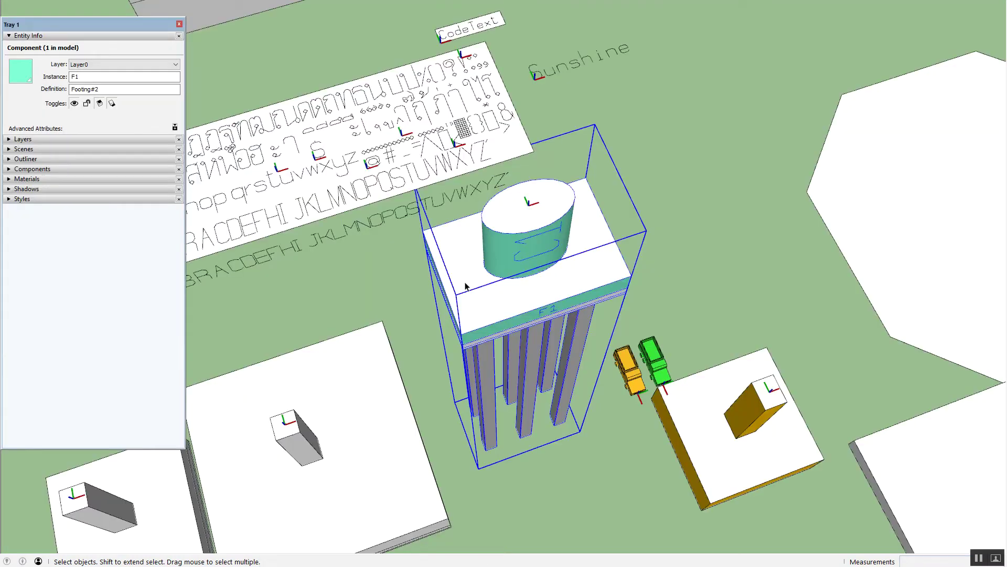
{"action": "scroll", "coordinate": [494, 283], "scroll_direction": "up", "scroll_amount": 2}
{"action": "scroll", "coordinate": [495, 283], "scroll_direction": "up", "scroll_amount": 4}
{"action": "middle_click_drag", "start_coordinate": [494, 283], "coordinate": [440, 321]}
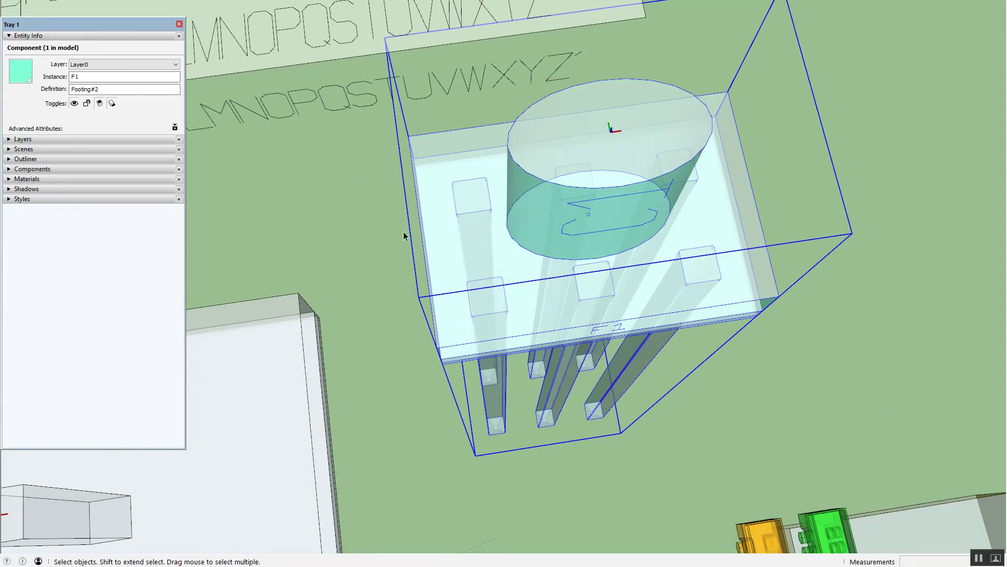
In the Outliner, drill through F1 > Fn#2 > PileN#3 down to the SectionX pile.
{"action": "left_click", "coordinate": [6, 159]}
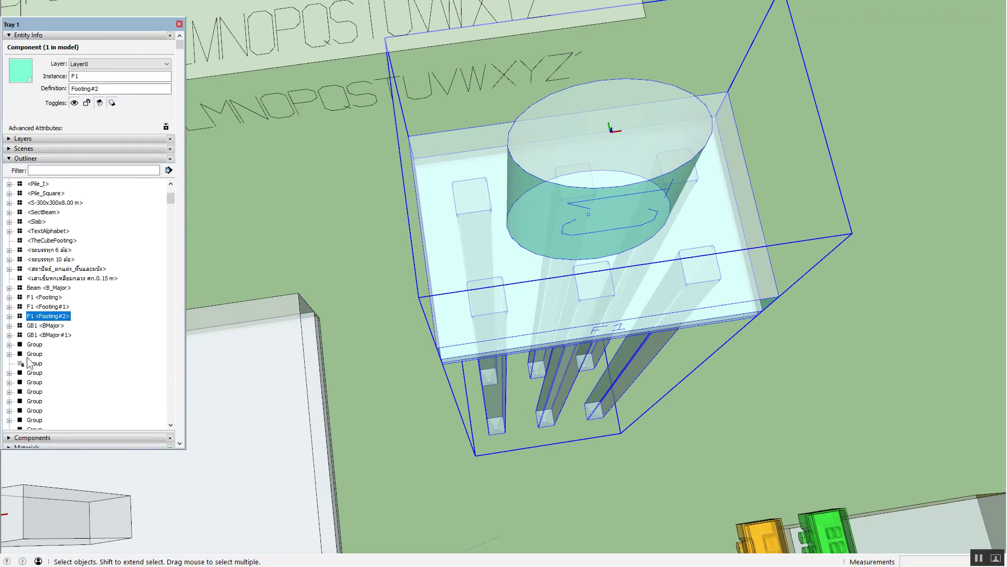
{"action": "left_click", "coordinate": [8, 325]}
{"action": "left_click", "coordinate": [10, 316]}
{"action": "left_click", "coordinate": [20, 325]}
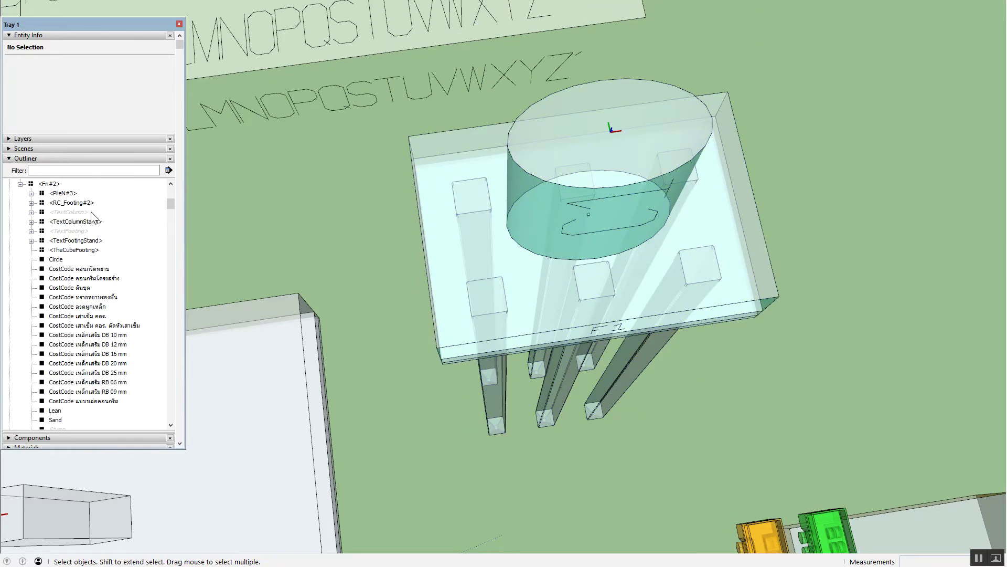
{"action": "scroll", "coordinate": [77, 207], "scroll_direction": "up", "scroll_amount": 2}
{"action": "scroll", "coordinate": [77, 223], "scroll_direction": "up", "scroll_amount": 2}
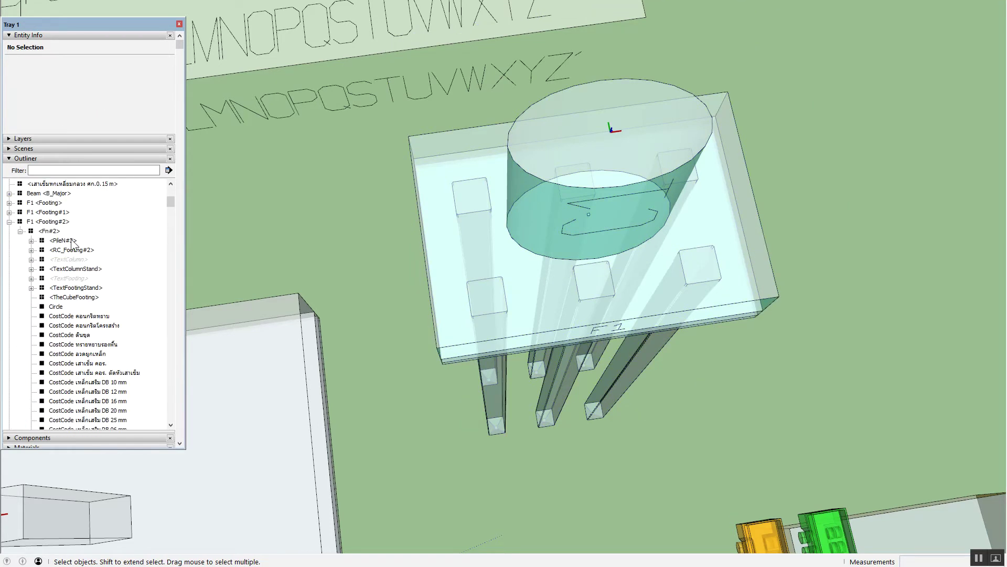
{"action": "left_click", "coordinate": [71, 241]}
{"action": "left_click", "coordinate": [31, 240]}
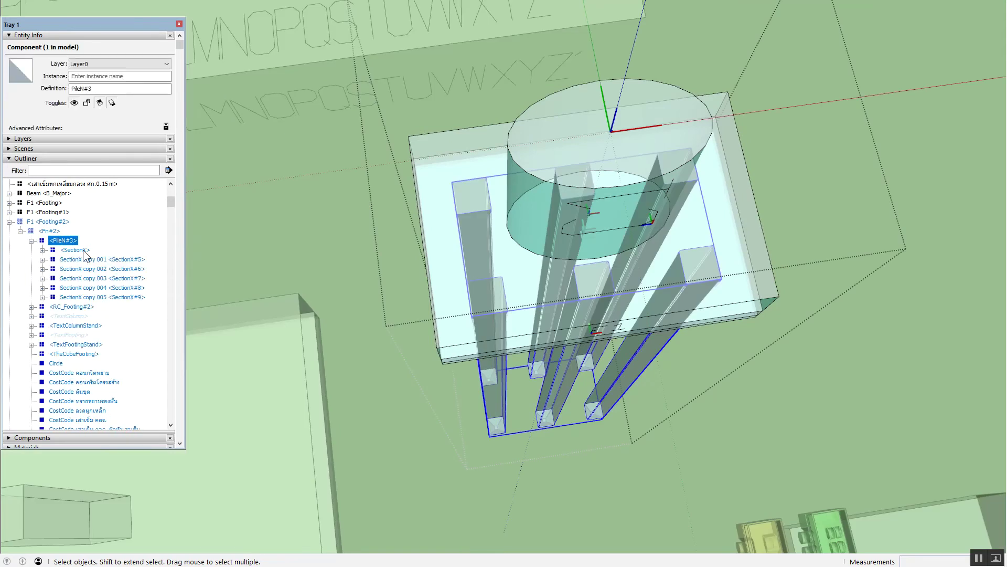
{"action": "left_click", "coordinate": [84, 251]}
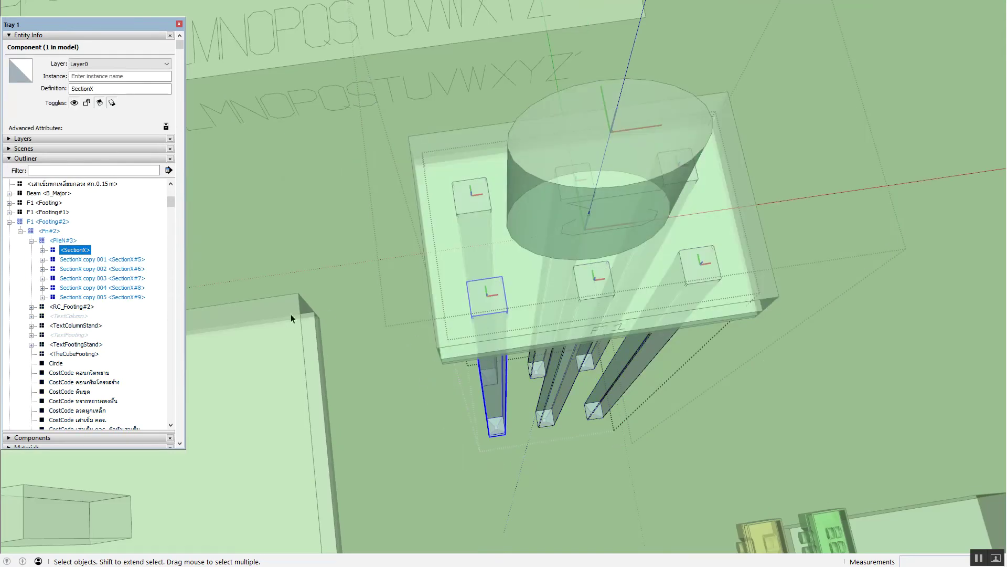
Exit the pile editing context, select the F1 footing, and open Component Options.
{"action": "mouse_move", "coordinate": [479, 286]}
{"action": "middle_mouse_down", "text": "shift"}
{"action": "mouse_move", "coordinate": [451, 269]}
{"action": "mouse_move", "coordinate": [478, 244]}
{"action": "middle_mouse_up", "text": "shift"}
{"action": "left_click", "coordinate": [376, 271]}
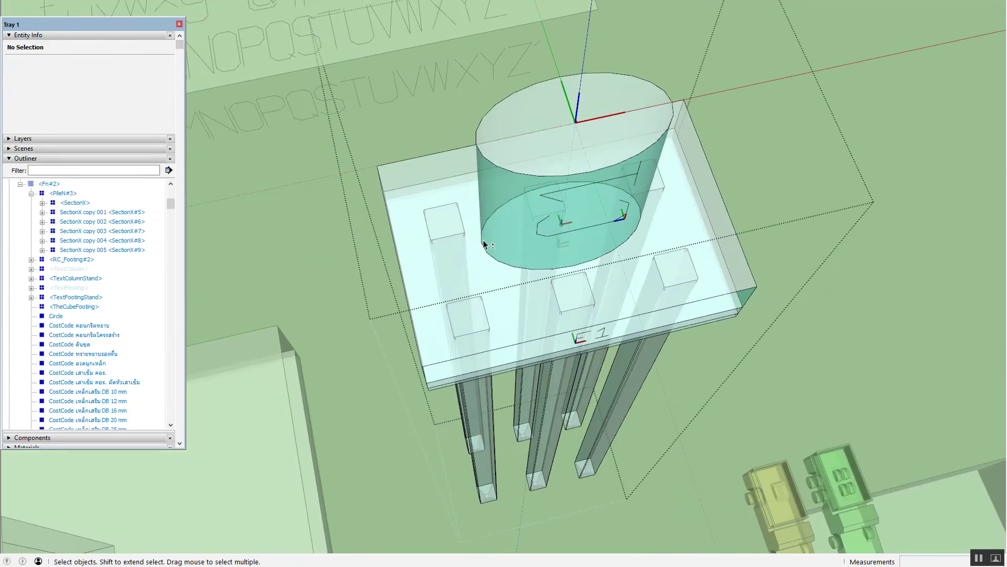
{"action": "left_click", "coordinate": [498, 303]}
{"action": "left_click", "coordinate": [479, 289]}
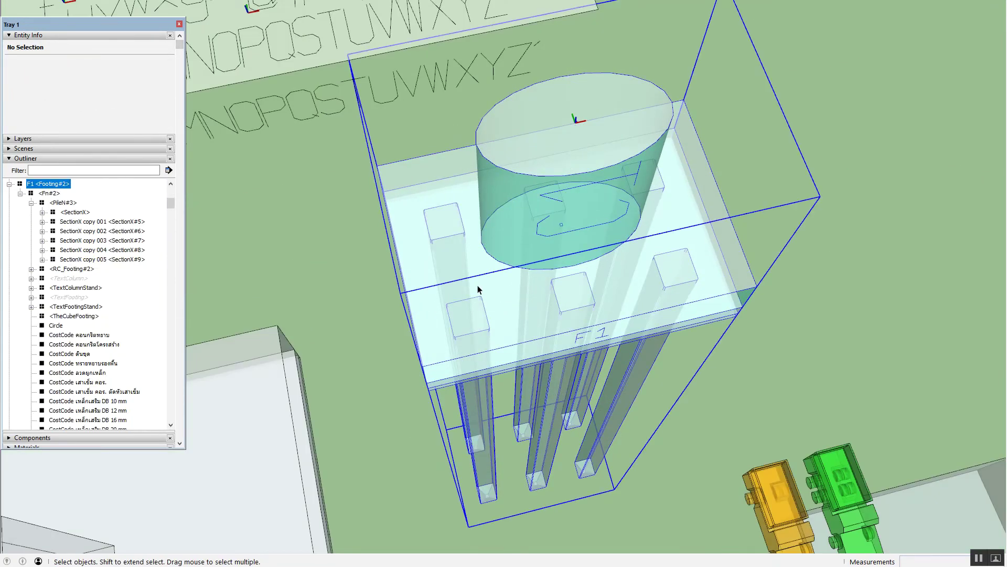
{"action": "key", "text": "o"}
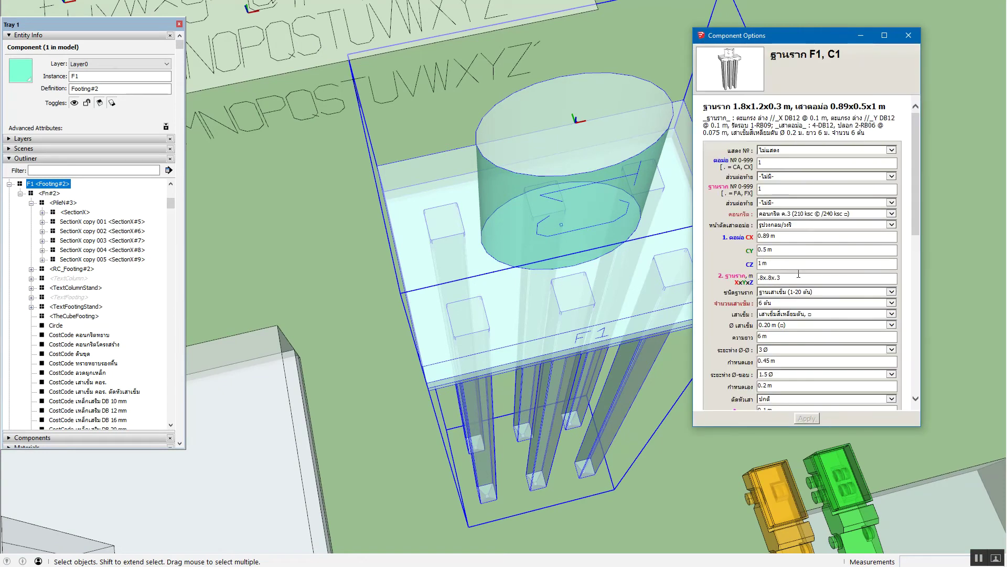
Set the footing's pile count to a single pile and apply it.
{"action": "left_click", "coordinate": [780, 301]}
{"action": "left_click", "coordinate": [773, 267]}
{"action": "left_click", "coordinate": [807, 418]}
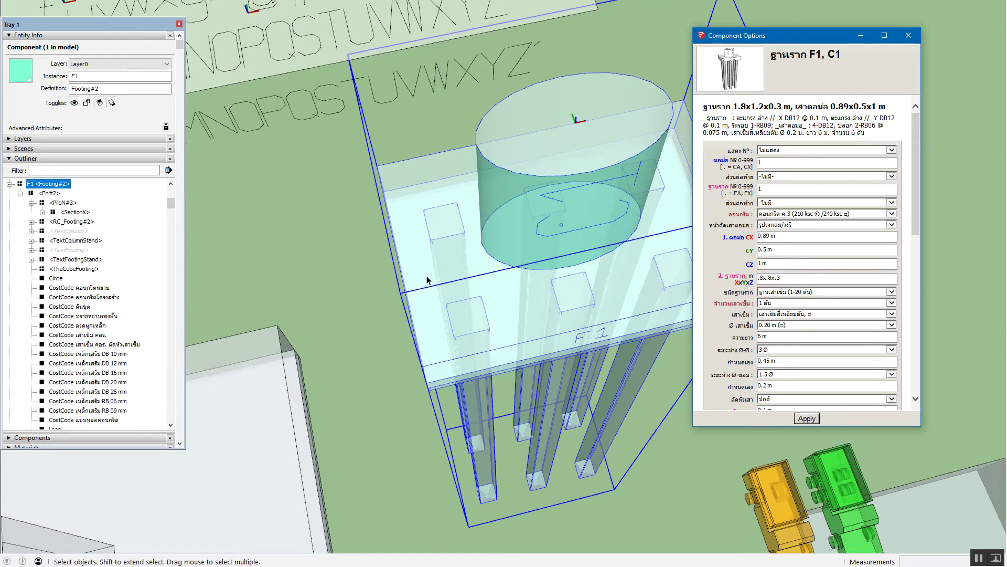
{"action": "middle_click_drag", "start_coordinate": [603, 252], "coordinate": [548, 237]}
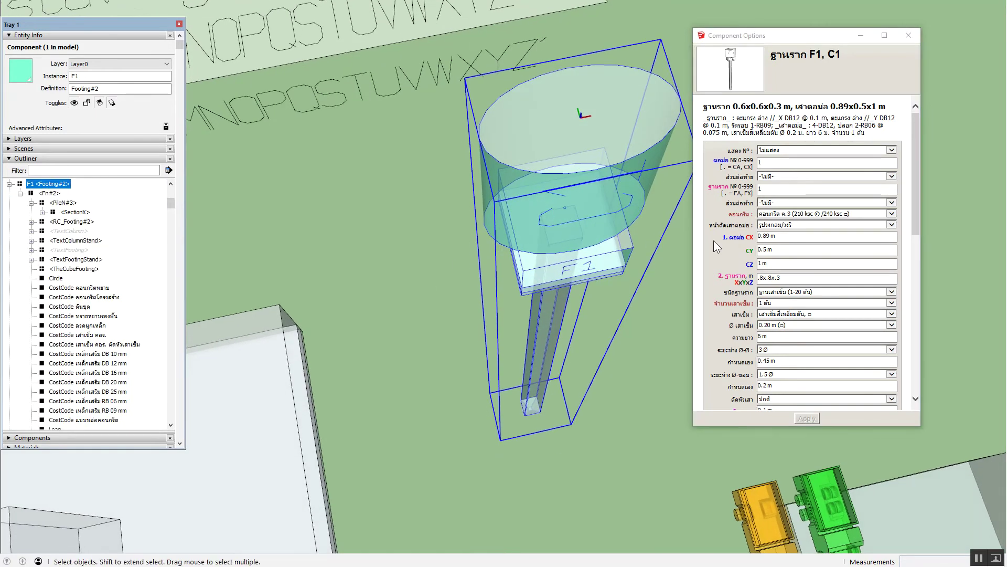
Set the column CX and CY to 0.2 m and apply.
{"action": "triple_click", "coordinate": [782, 236]}
{"action": "type", "text": "."}
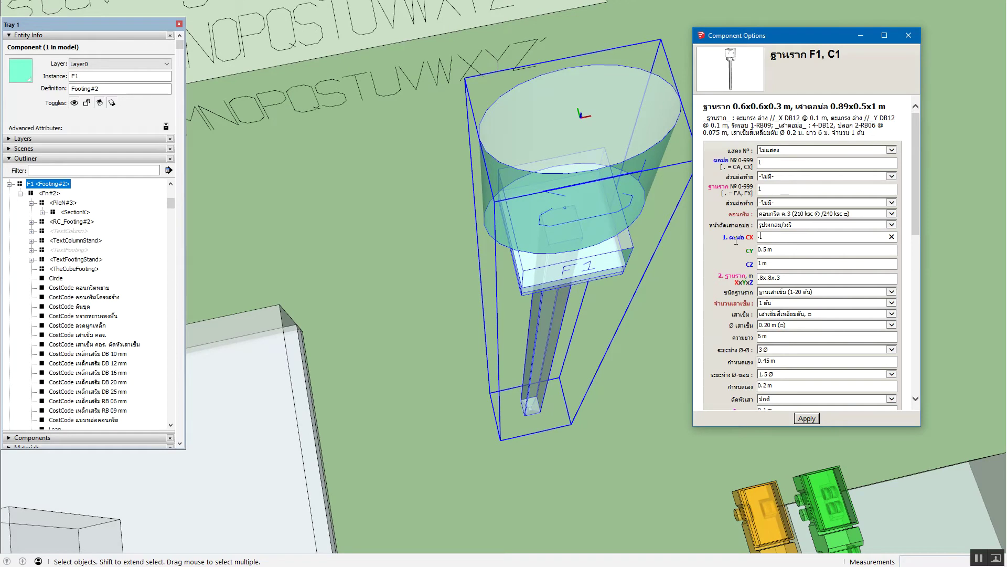
{"action": "type", "text": "2"}
{"action": "key", "text": "Tab"}
{"action": "left_click", "coordinate": [807, 418]}
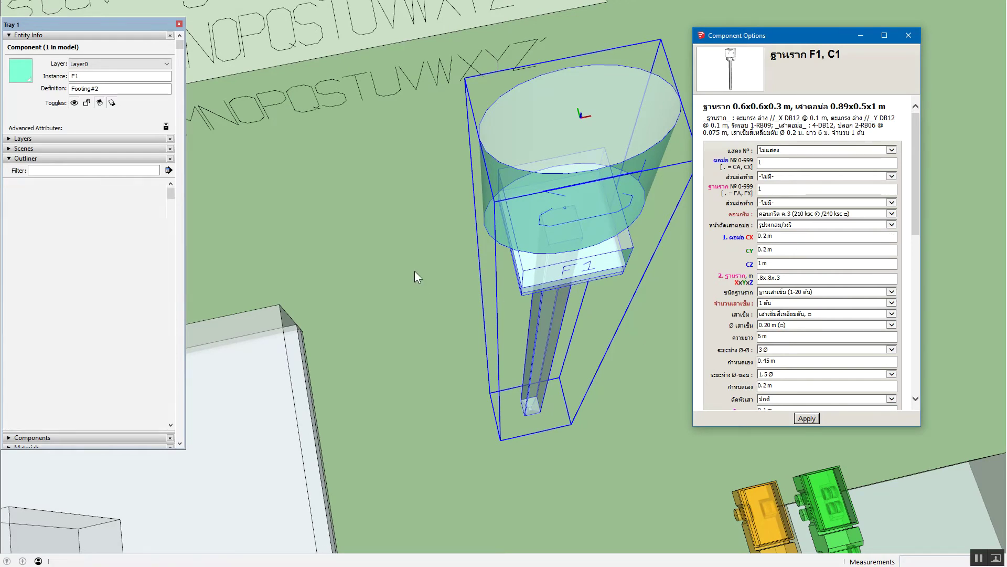
{"action": "middle_click_drag", "start_coordinate": [416, 273], "coordinate": [506, 266]}
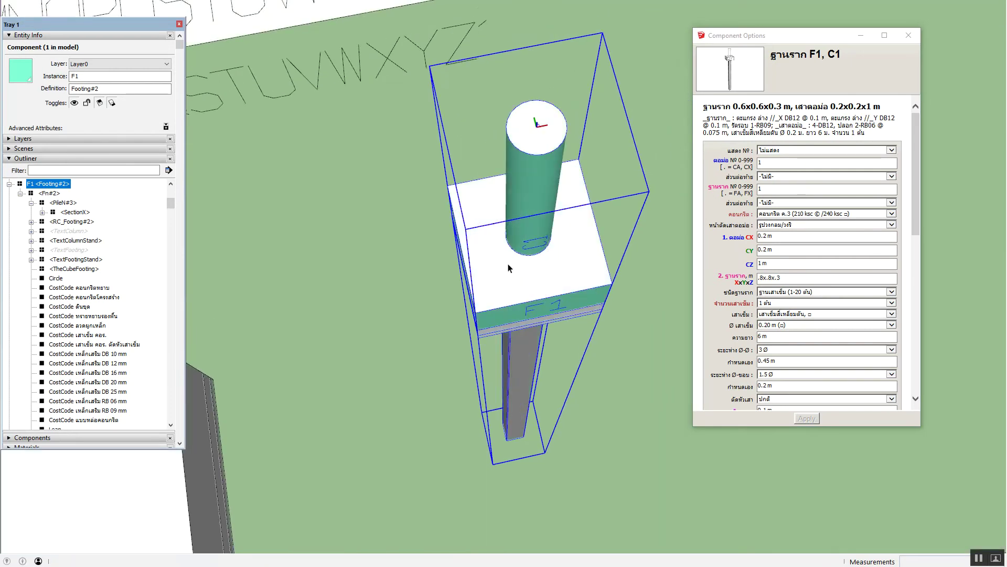
Expand SectionX in the Outliner and isolate the PileRectang pile, zooming in on its top.
{"action": "left_click", "coordinate": [42, 212]}
{"action": "left_click", "coordinate": [75, 212]}
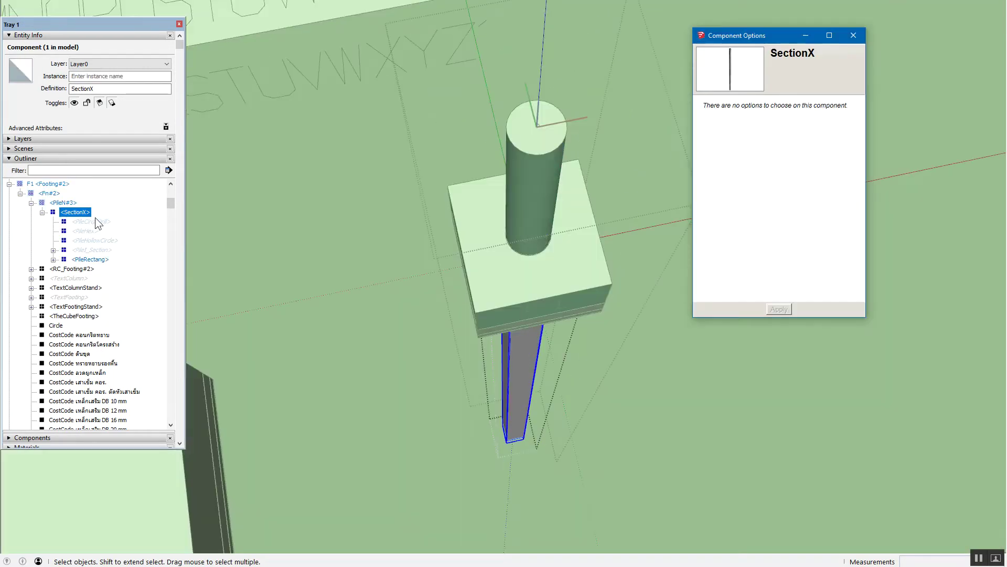
{"action": "mouse_move", "coordinate": [574, 288]}
{"action": "middle_mouse_down"}
{"action": "mouse_move", "coordinate": [550, 317]}
{"action": "mouse_move", "coordinate": [537, 301]}
{"action": "middle_mouse_up"}
{"action": "scroll", "coordinate": [537, 301], "scroll_direction": "up", "scroll_amount": 2}
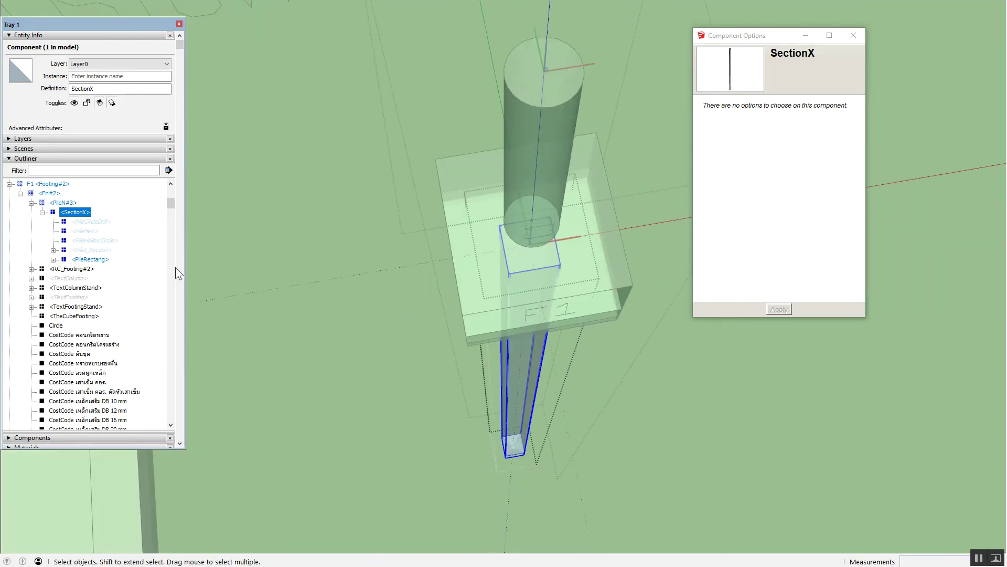
{"action": "left_click", "coordinate": [91, 259]}
{"action": "mouse_move", "coordinate": [547, 366]}
{"action": "middle_mouse_down"}
{"action": "mouse_move", "coordinate": [504, 285]}
{"action": "mouse_move", "coordinate": [522, 286]}
{"action": "middle_mouse_up"}
{"action": "scroll", "coordinate": [517, 286], "scroll_direction": "up", "scroll_amount": 2}
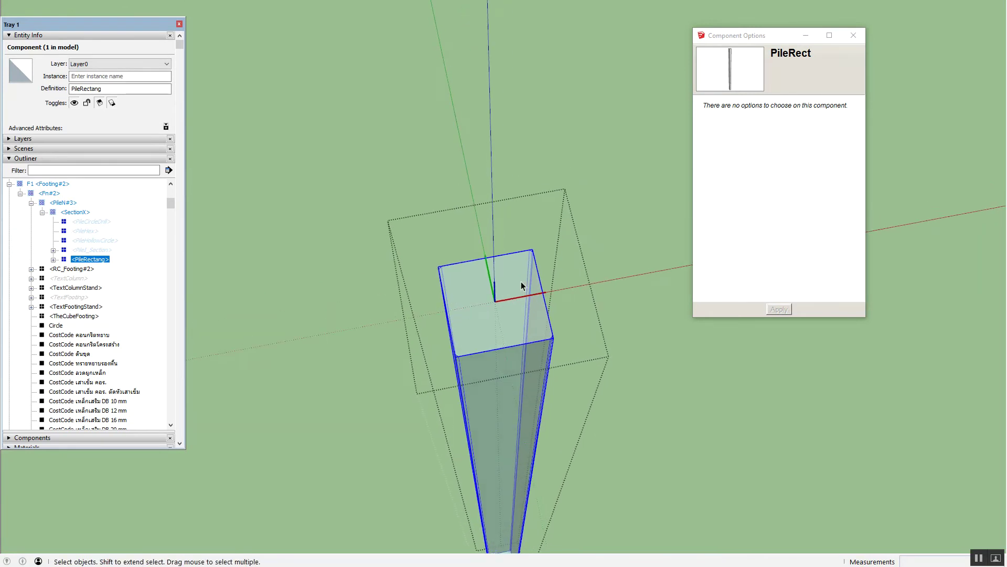
{"action": "key", "text": "l"}
{"action": "mouse_move", "coordinate": [457, 307]}
{"action": "middle_mouse_down"}
{"action": "mouse_move", "coordinate": [529, 240]}
{"action": "mouse_move", "coordinate": [485, 303]}
{"action": "middle_mouse_up"}
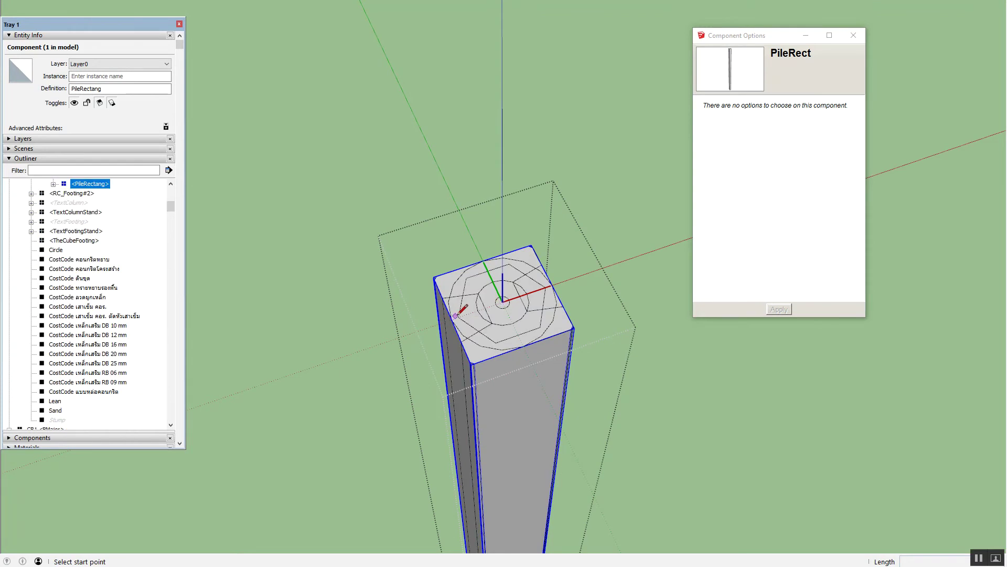
Draw crossing red- and green-axis centre lines on the PileCircleDrill pile's top face.
{"action": "key", "text": "space"}
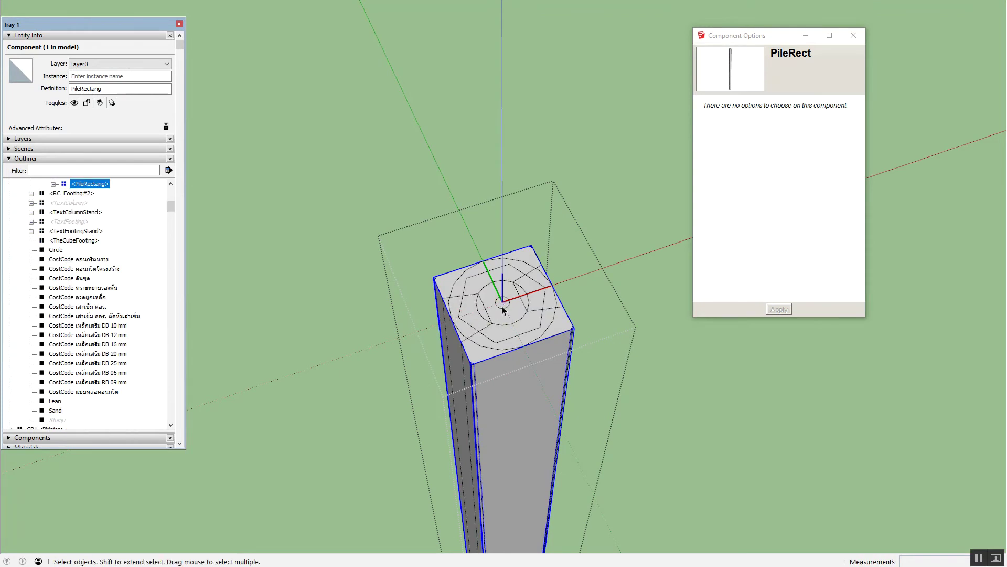
{"action": "left_click", "coordinate": [504, 306]}
{"action": "key", "text": "l"}
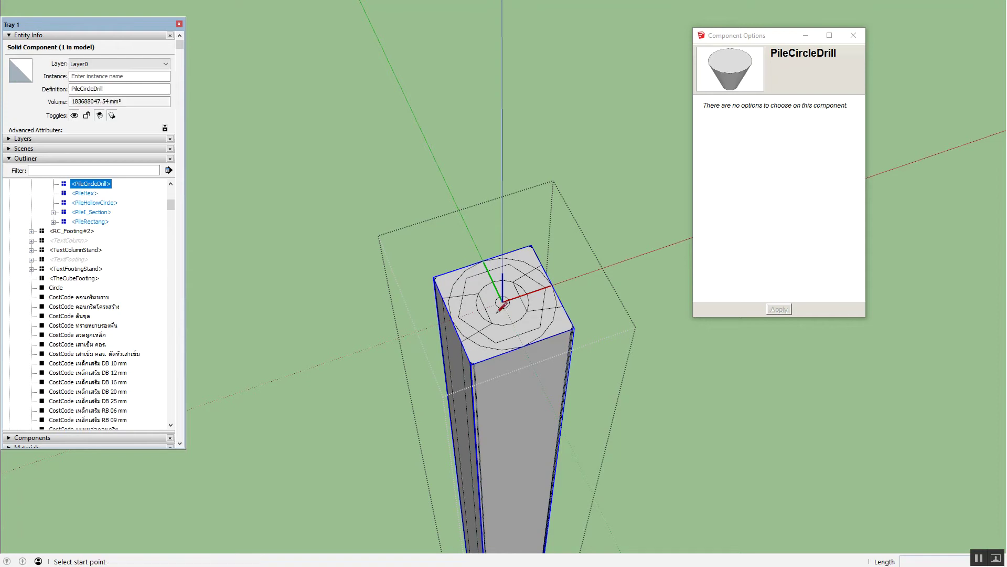
{"action": "left_click", "coordinate": [451, 319]}
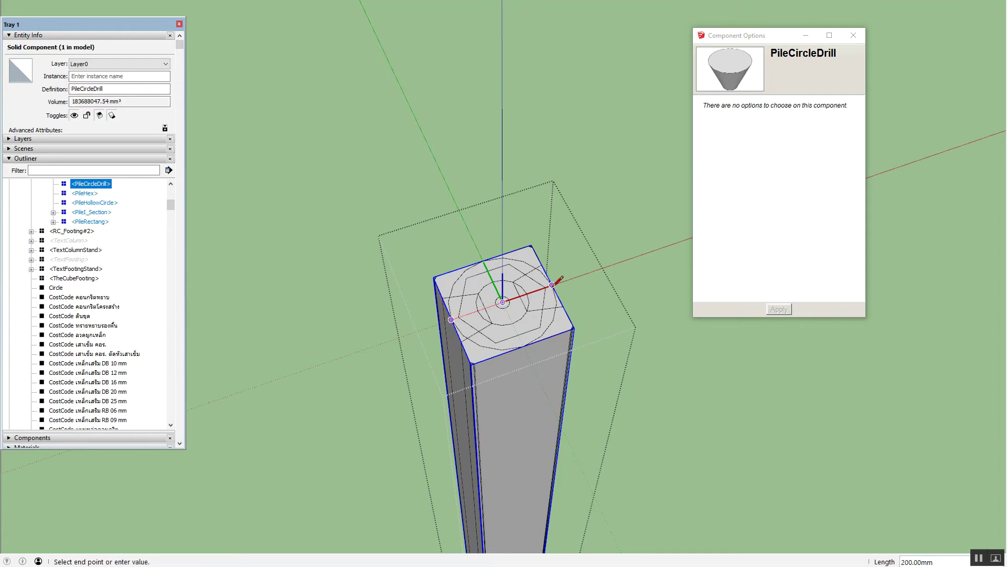
{"action": "left_click", "coordinate": [552, 284]}
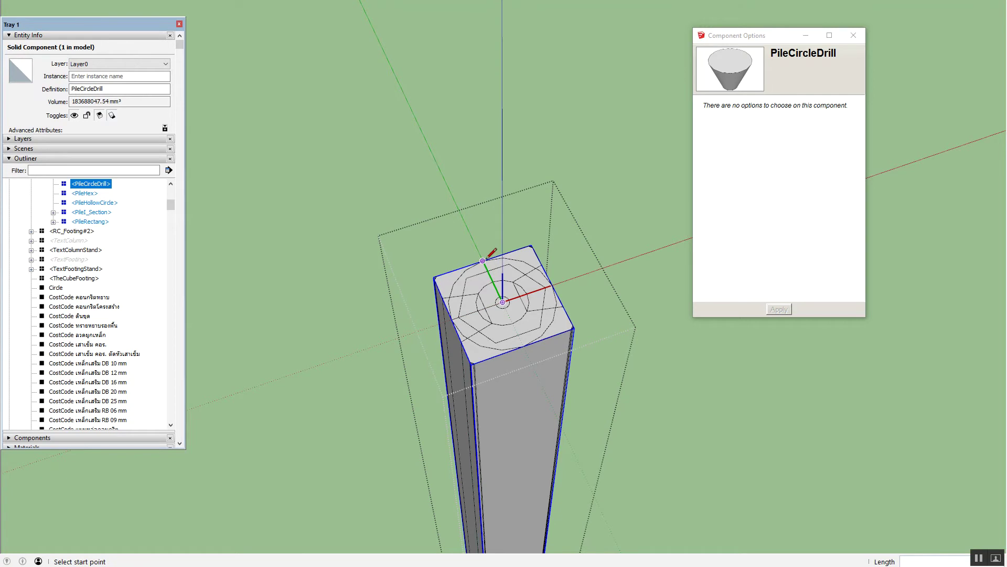
{"action": "left_click", "coordinate": [482, 260]}
{"action": "left_click", "coordinate": [523, 347]}
{"action": "key", "text": "space"}
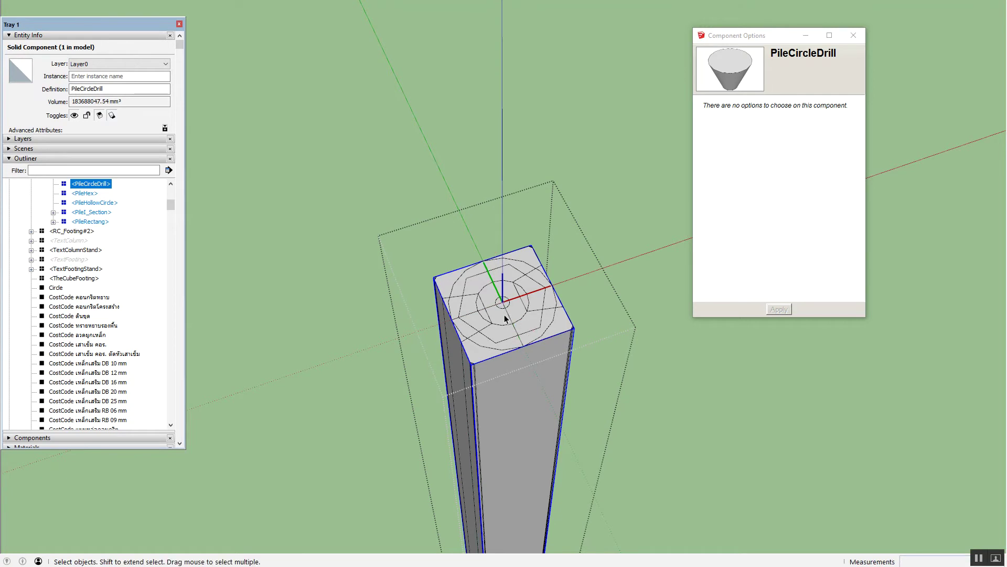
Select the PileHex pile and an edge on its top face, then zoom out.
{"action": "left_click", "coordinate": [506, 319]}
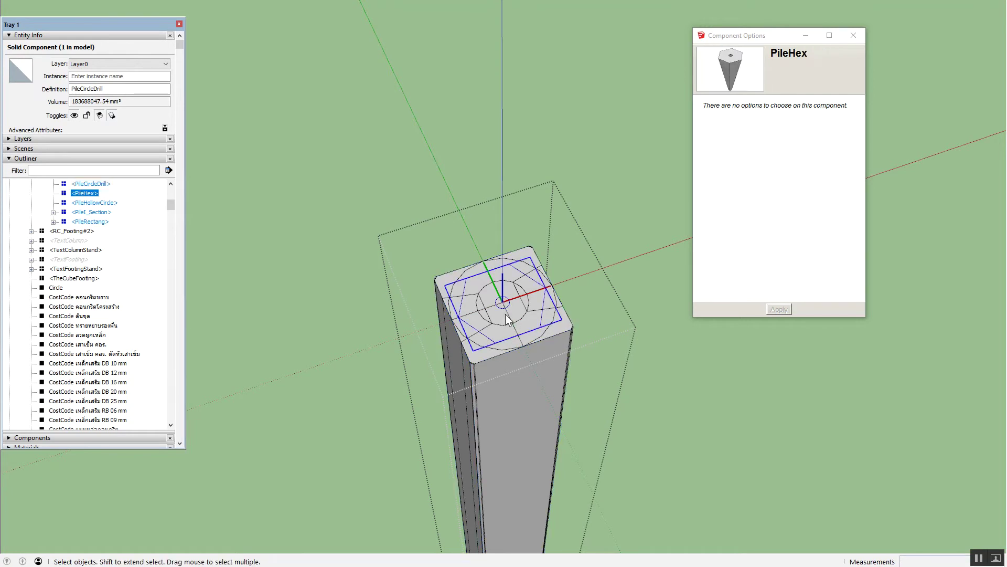
{"action": "left_click", "coordinate": [519, 342]}
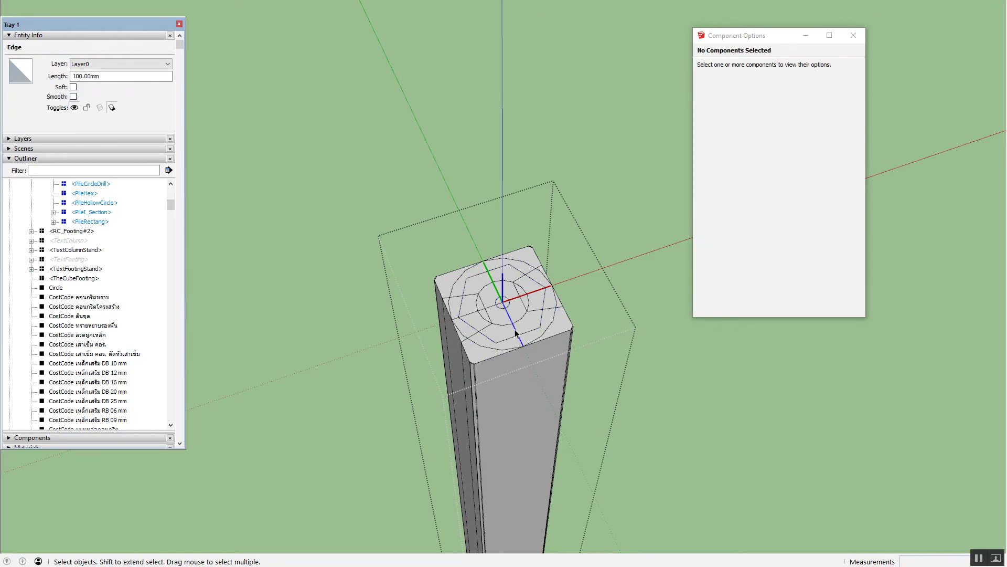
{"action": "middle_click_drag", "start_coordinate": [515, 333], "coordinate": [515, 351]}
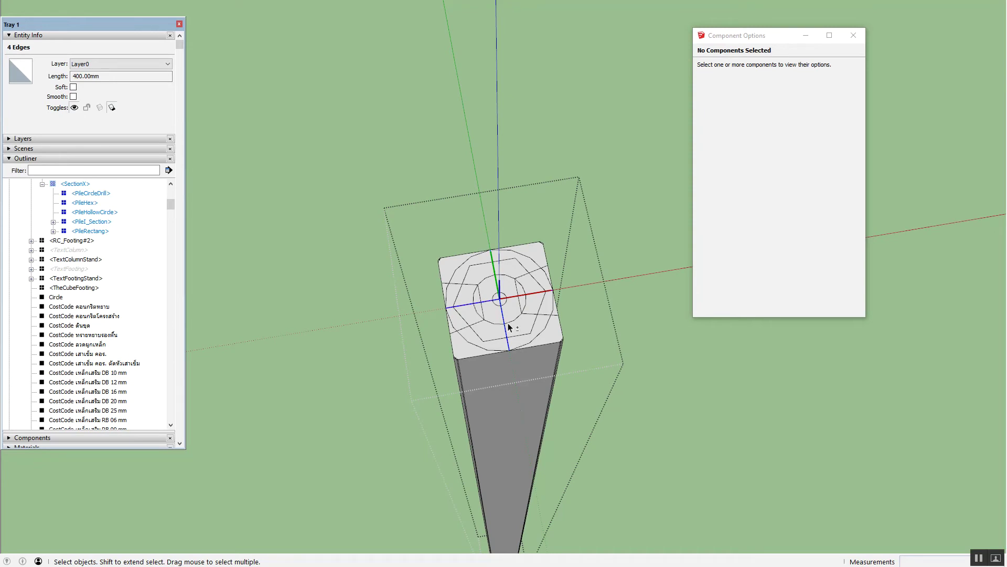
{"action": "scroll", "coordinate": [508, 326], "scroll_direction": "down", "scroll_amount": 1}
{"action": "scroll", "coordinate": [508, 327], "scroll_direction": "down", "scroll_amount": 1}
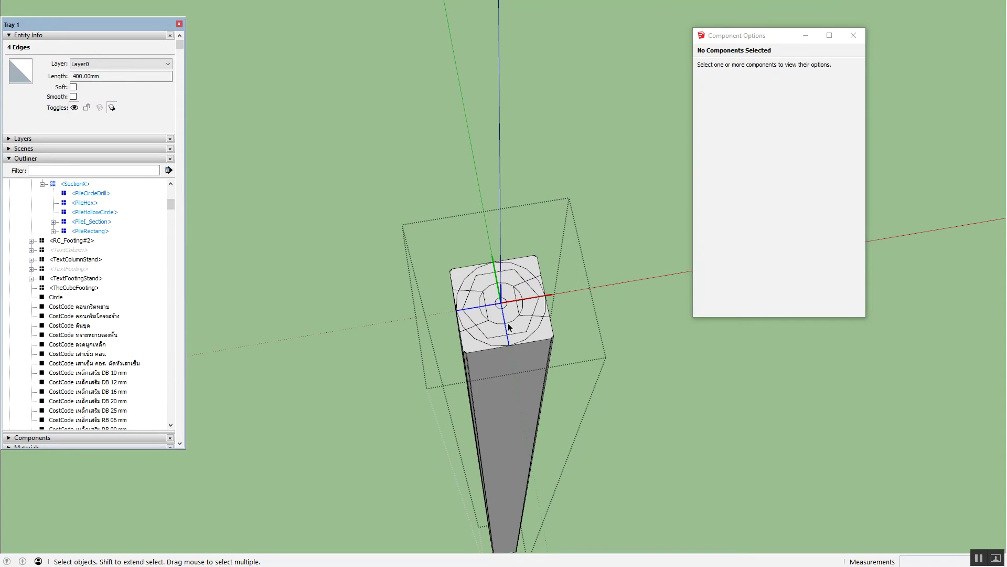
Leave pile editing, collapse the Outliner, and select the whole footing component.
{"action": "key", "text": "Escape"}
{"action": "key", "text": "Escape"}
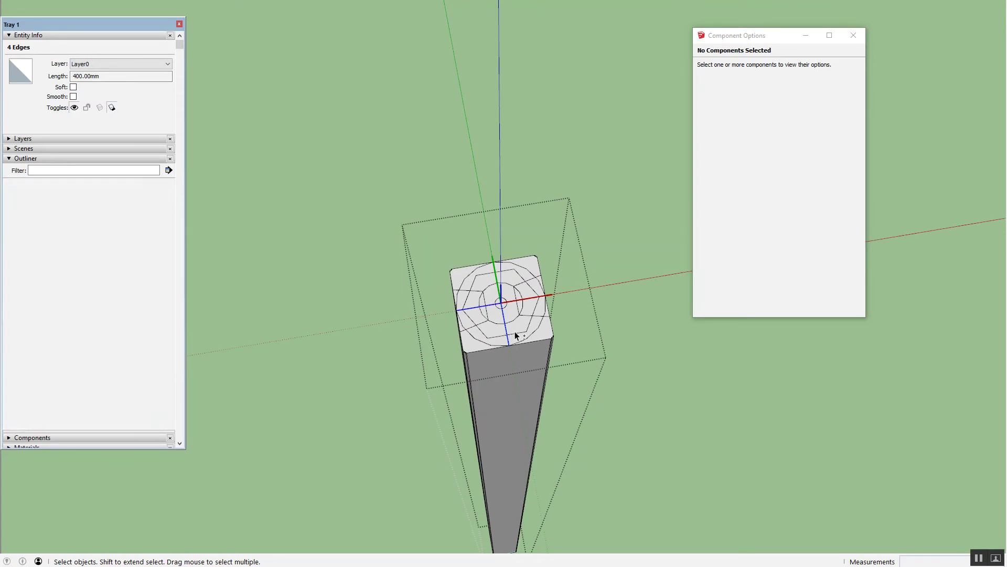
{"action": "double_click", "coordinate": [516, 336]}
{"action": "scroll", "coordinate": [505, 317], "scroll_direction": "down", "scroll_amount": 3}
{"action": "scroll", "coordinate": [505, 317], "scroll_direction": "down", "scroll_amount": 2}
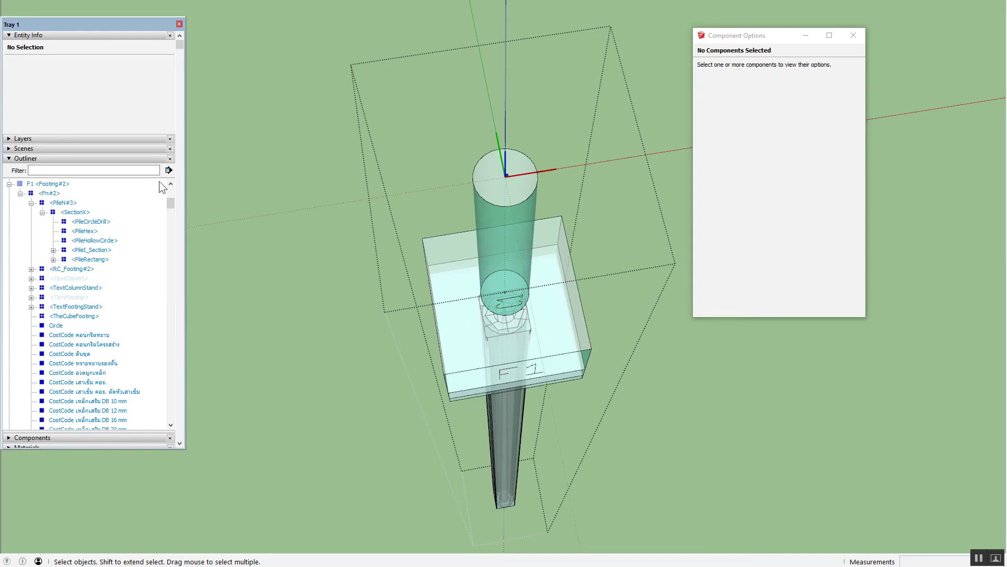
{"action": "left_click", "coordinate": [131, 157]}
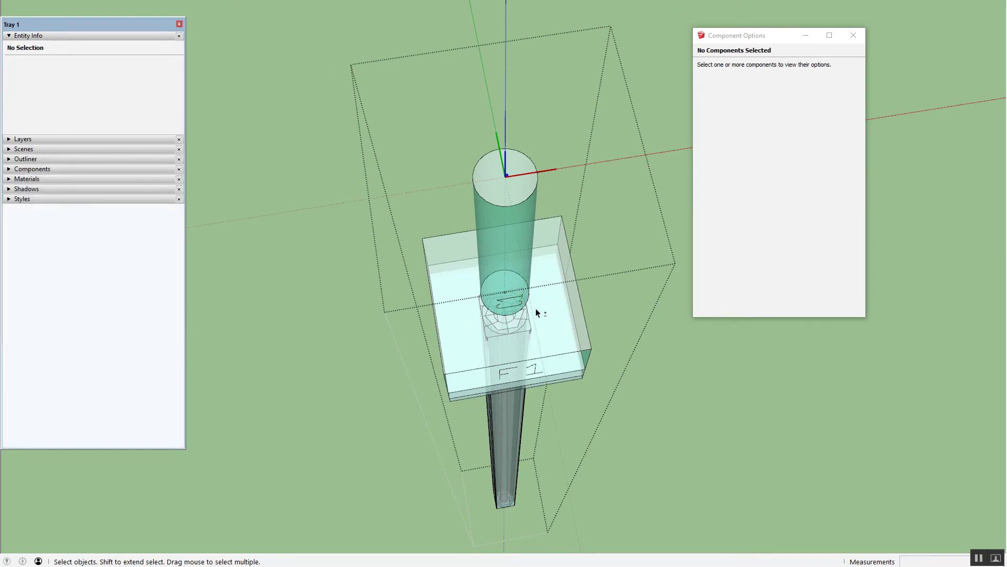
{"action": "key", "text": "Escape"}
{"action": "left_click", "coordinate": [525, 320]}
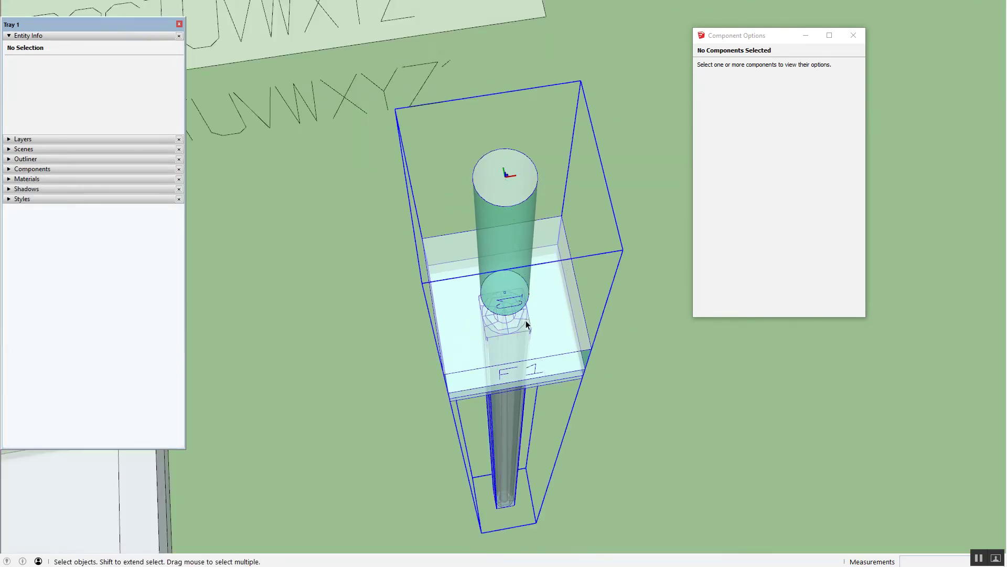
Set the footing's pile count to 5 piles and apply it.
{"action": "left_click", "coordinate": [787, 303]}
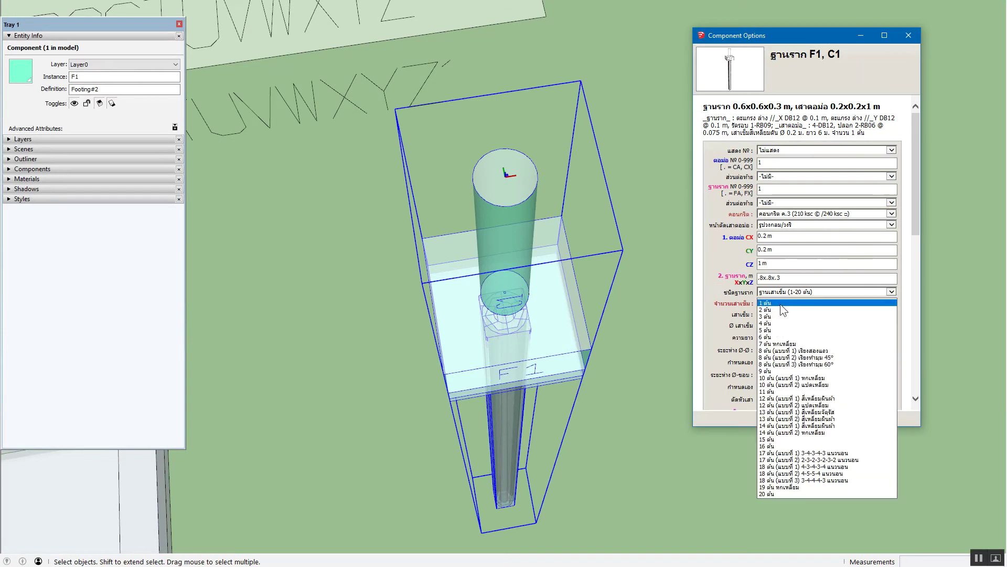
{"action": "left_click", "coordinate": [783, 345]}
{"action": "left_click", "coordinate": [807, 418]}
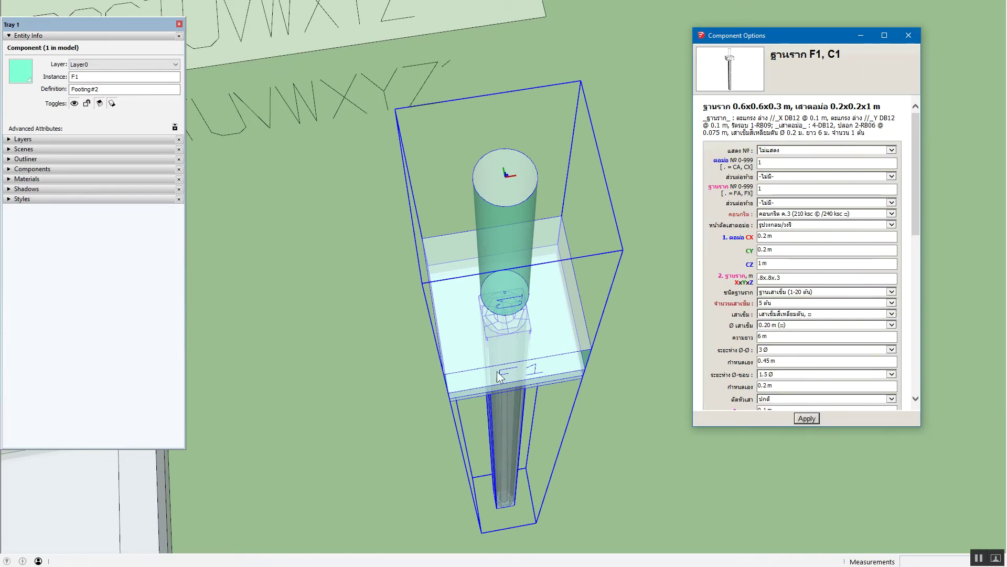
{"action": "mouse_move", "coordinate": [540, 302]}
{"action": "middle_mouse_down"}
{"action": "mouse_move", "coordinate": [511, 353]}
{"action": "mouse_move", "coordinate": [517, 321]}
{"action": "mouse_move", "coordinate": [510, 385]}
{"action": "mouse_move", "coordinate": [465, 319]}
{"action": "mouse_move", "coordinate": [492, 248]}
{"action": "middle_mouse_up"}
Set the F1 footing's pile count back to 1 pile and apply.
{"action": "mouse_move", "coordinate": [498, 298]}
{"action": "middle_mouse_down"}
{"action": "mouse_move", "coordinate": [493, 375]}
{"action": "mouse_move", "coordinate": [498, 319]}
{"action": "middle_mouse_up"}
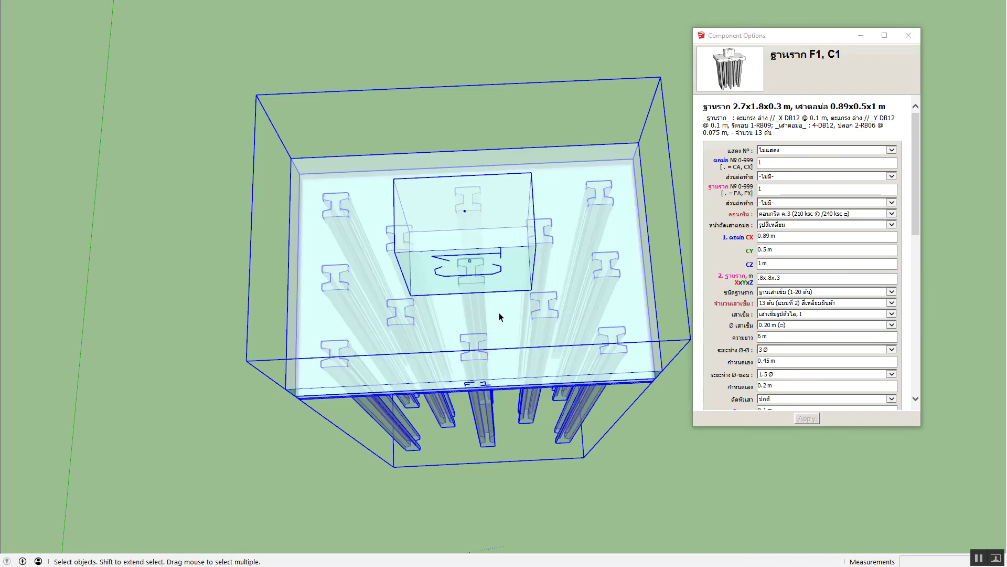
{"action": "middle_click_drag", "start_coordinate": [393, 328], "coordinate": [603, 315]}
{"action": "left_click", "coordinate": [771, 306]}
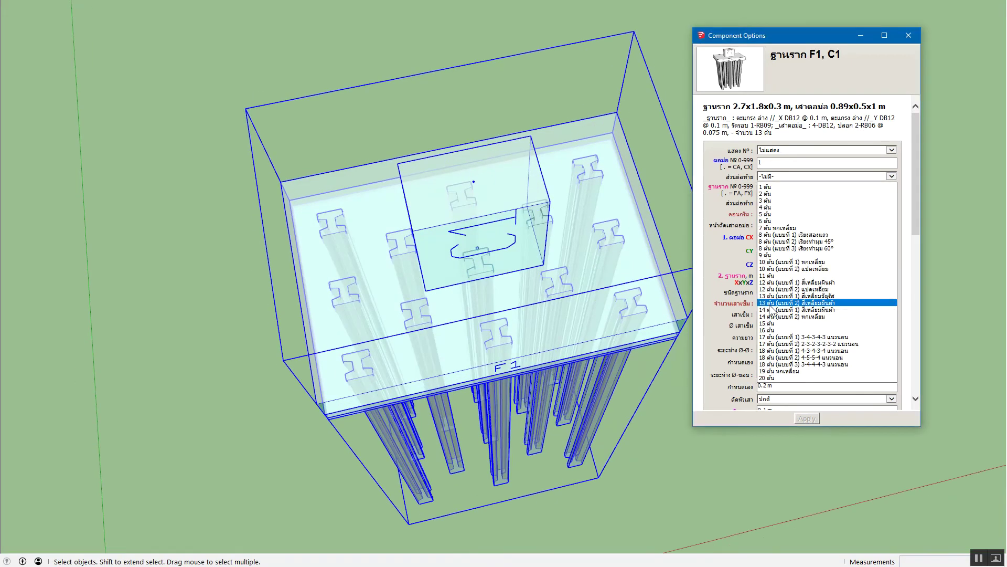
{"action": "left_click", "coordinate": [787, 185]}
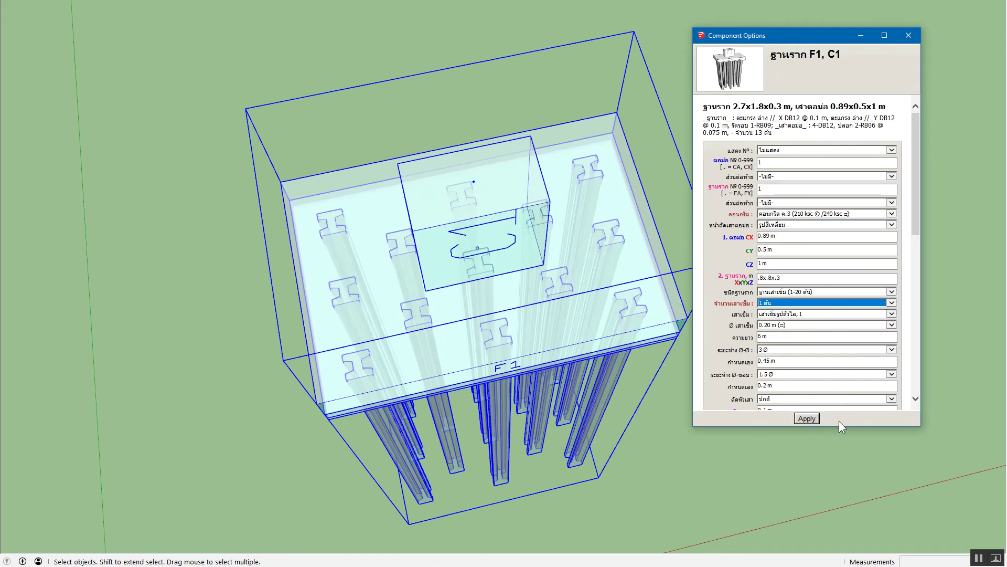
{"action": "left_click", "coordinate": [807, 419]}
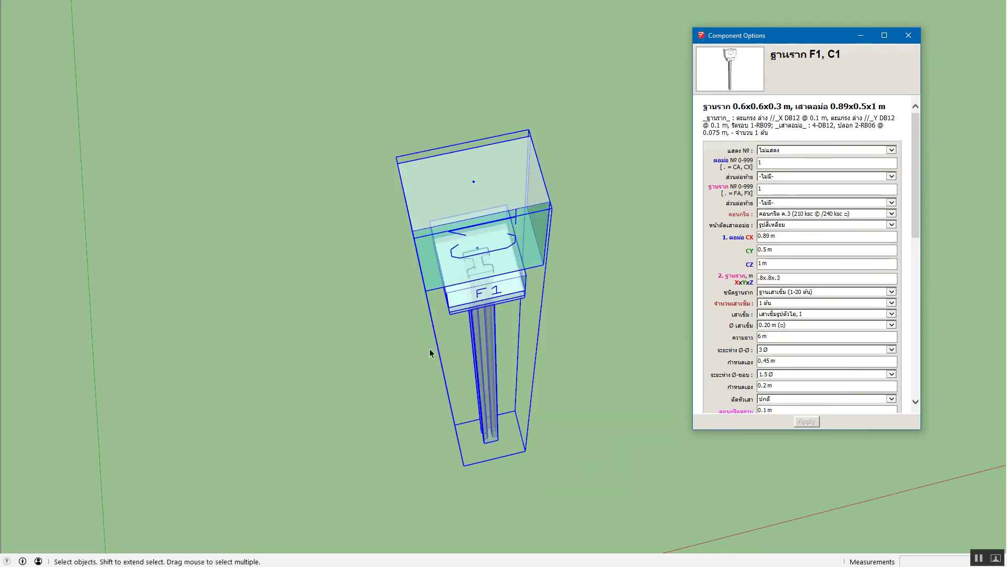
Set the column CX and CY to 0.2 m and apply.
{"action": "scroll", "coordinate": [475, 277], "scroll_direction": "up", "scroll_amount": 1}
{"action": "scroll", "coordinate": [487, 252], "scroll_direction": "up", "scroll_amount": 2}
{"action": "scroll", "coordinate": [469, 254], "scroll_direction": "up", "scroll_amount": 2}
{"action": "left_click", "coordinate": [741, 238]}
{"action": "type", "text": ".2"}
{"action": "key", "text": "Tab"}
{"action": "type", "text": ".2"}
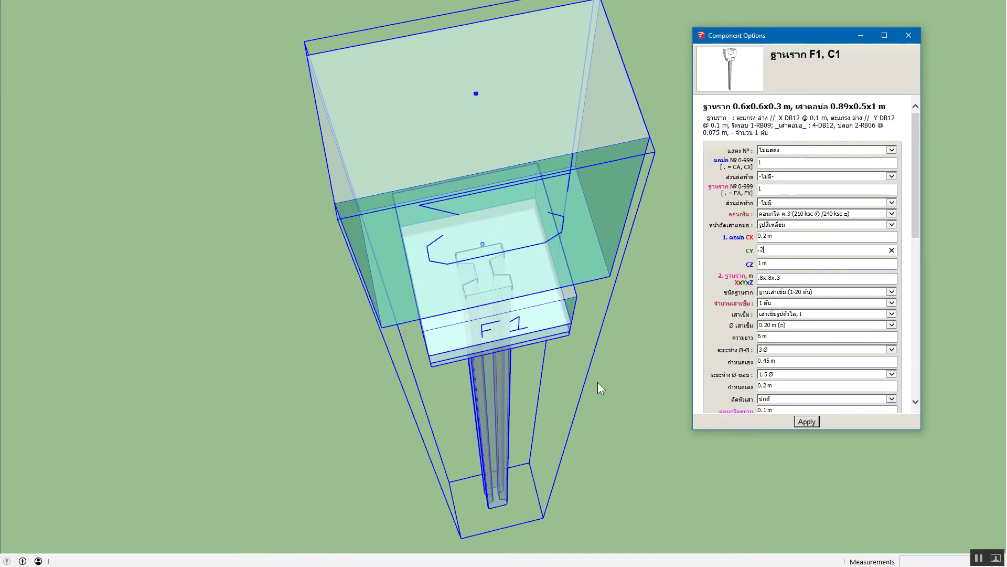
{"action": "left_click", "coordinate": [802, 421]}
Switch the pile to the solid square type, apply, and deselect the footing.
{"action": "scroll", "coordinate": [467, 299], "scroll_direction": "up", "scroll_amount": 2}
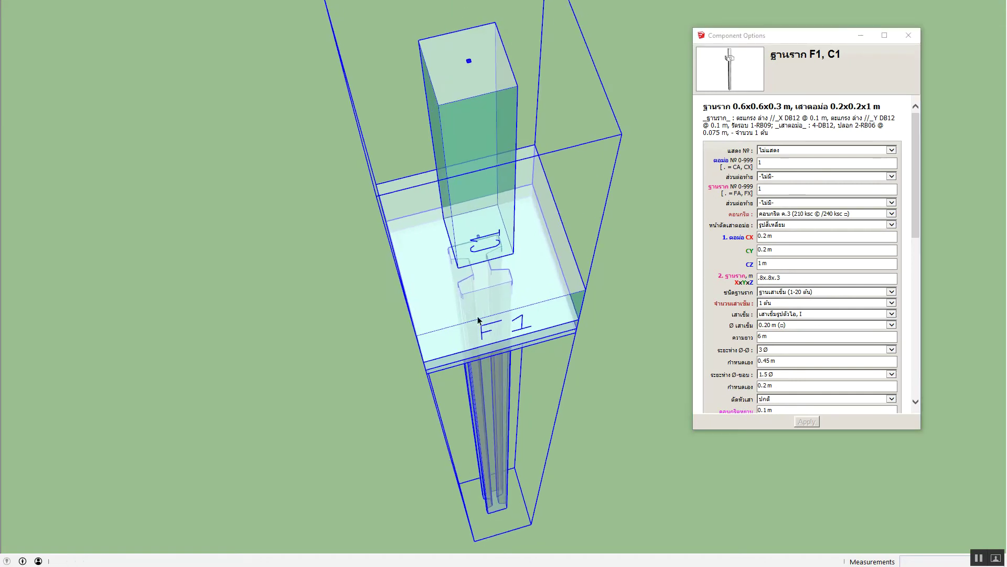
{"action": "scroll", "coordinate": [461, 297], "scroll_direction": "up", "scroll_amount": 2}
{"action": "scroll", "coordinate": [478, 307], "scroll_direction": "up", "scroll_amount": 2}
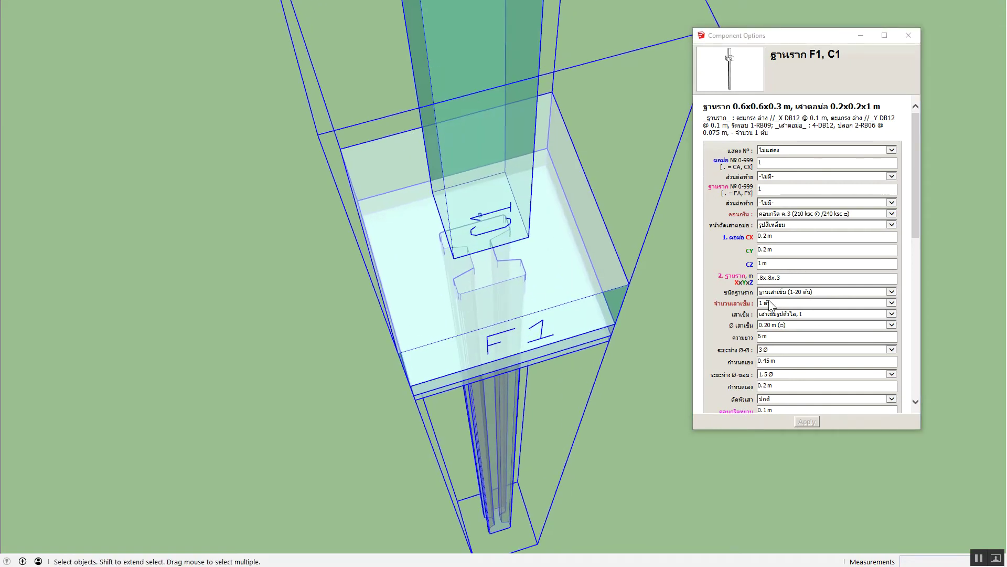
{"action": "left_click", "coordinate": [781, 315]}
{"action": "left_click", "coordinate": [785, 319]}
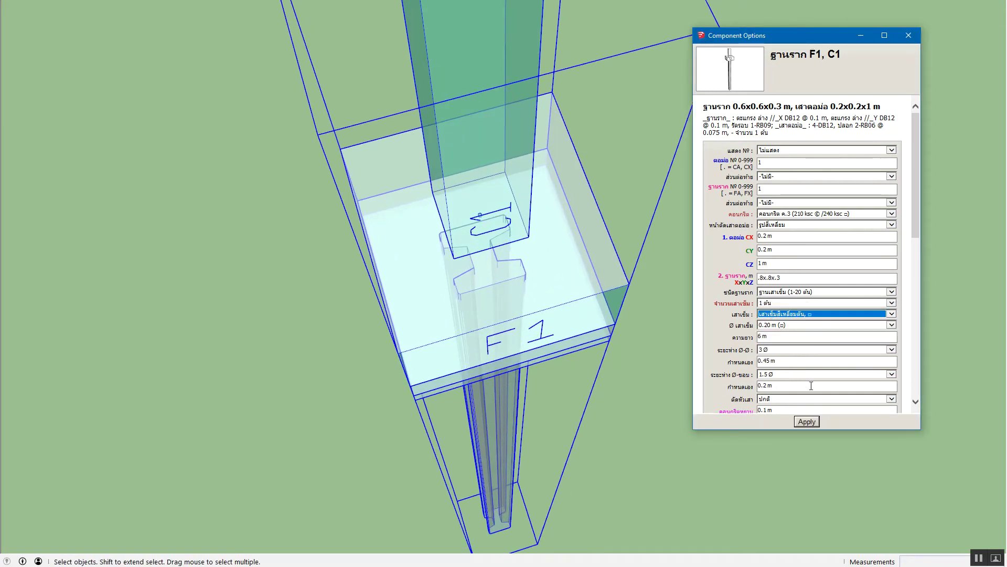
{"action": "left_click", "coordinate": [806, 421]}
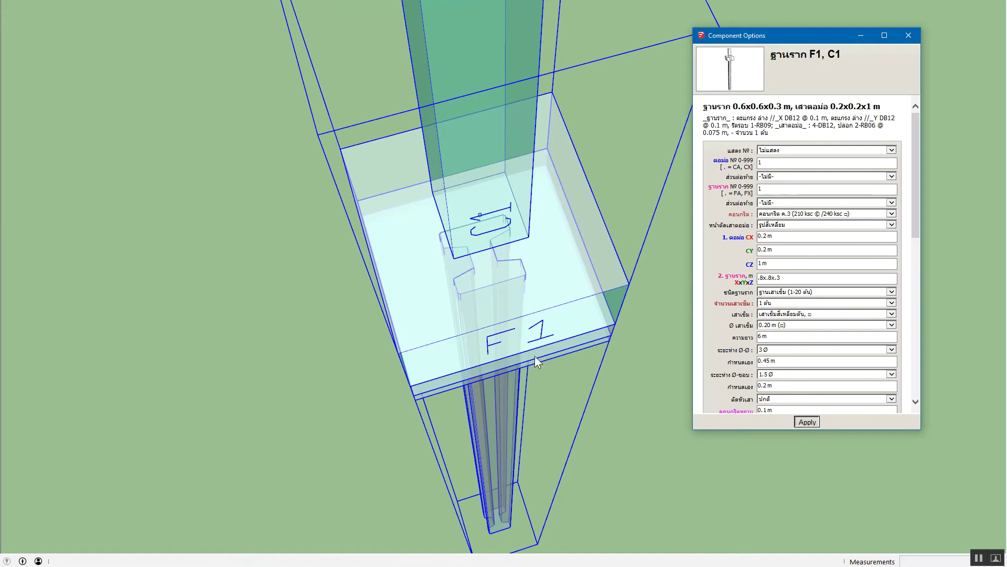
{"action": "scroll", "coordinate": [480, 288], "scroll_direction": "up", "scroll_amount": 2}
{"action": "middle_click_drag", "start_coordinate": [480, 288], "coordinate": [524, 250]}
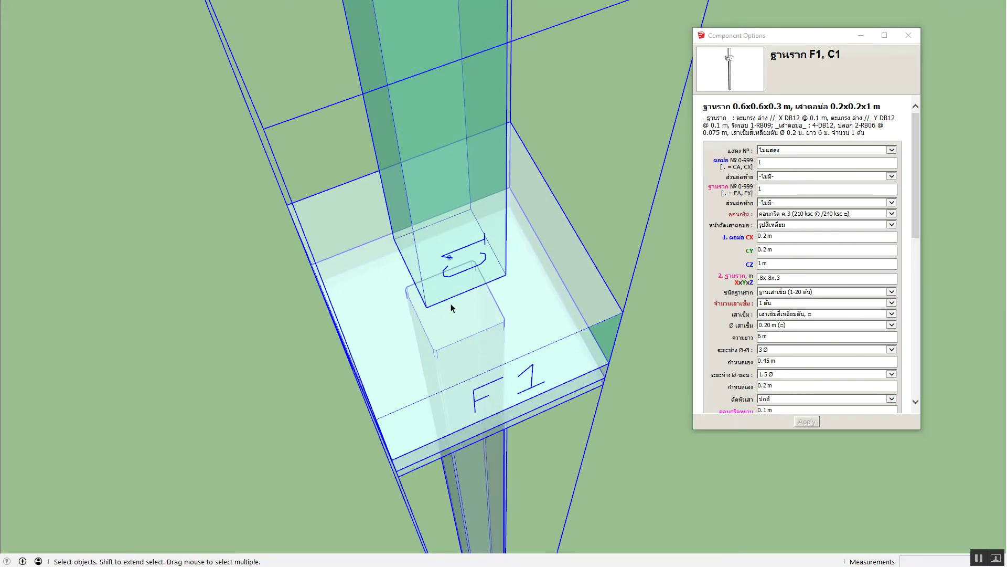
{"action": "key", "text": "Escape"}
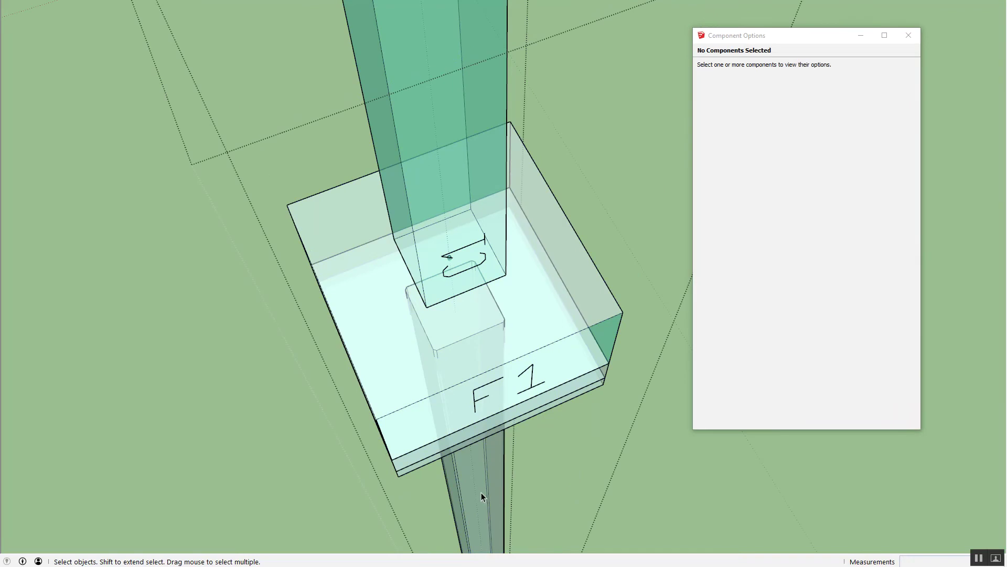
Open the footing and select the PileRectang pile under SectionX in the Outliner.
{"action": "double_click", "coordinate": [477, 488]}
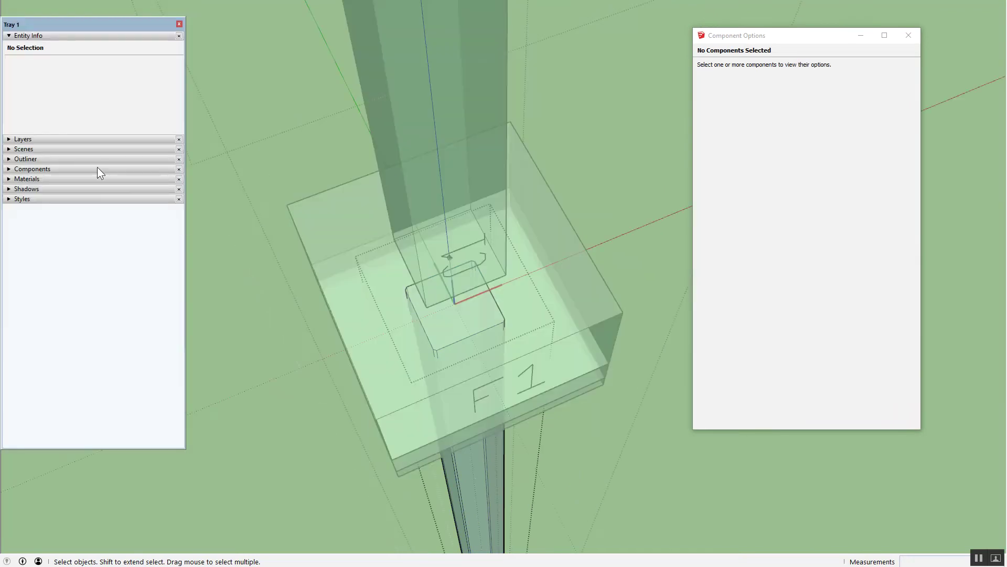
{"action": "left_click", "coordinate": [8, 160]}
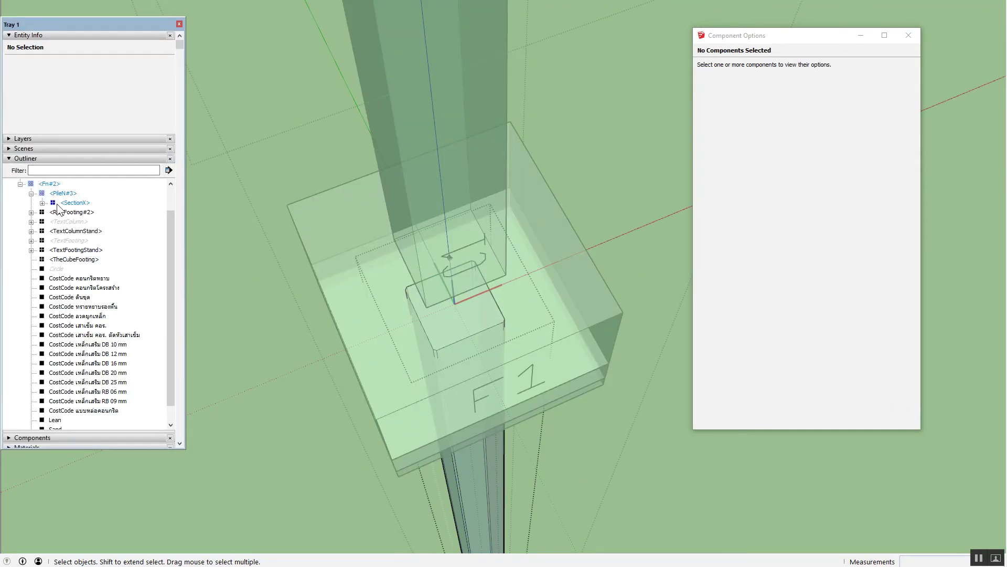
{"action": "left_click", "coordinate": [42, 204]}
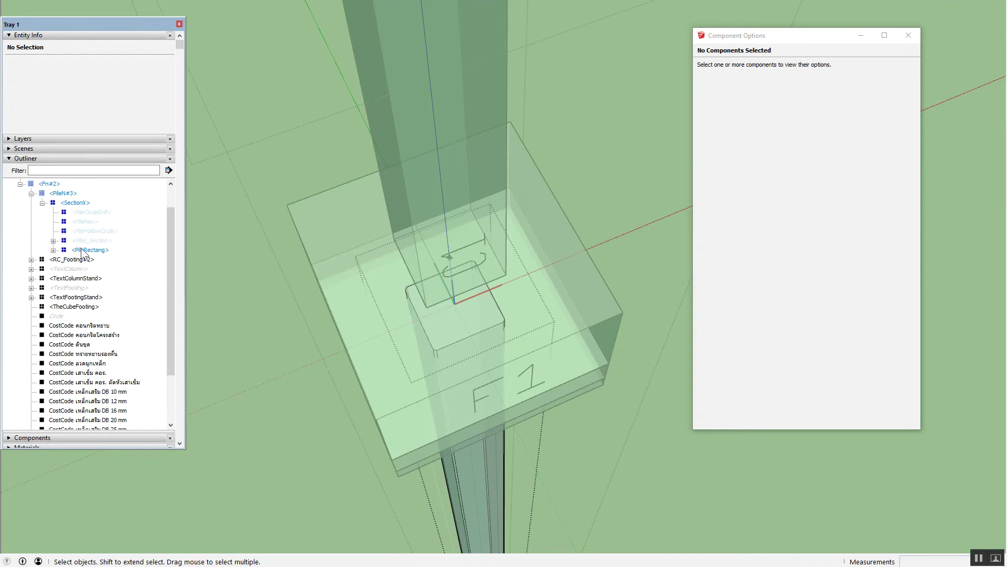
{"action": "left_click", "coordinate": [82, 250]}
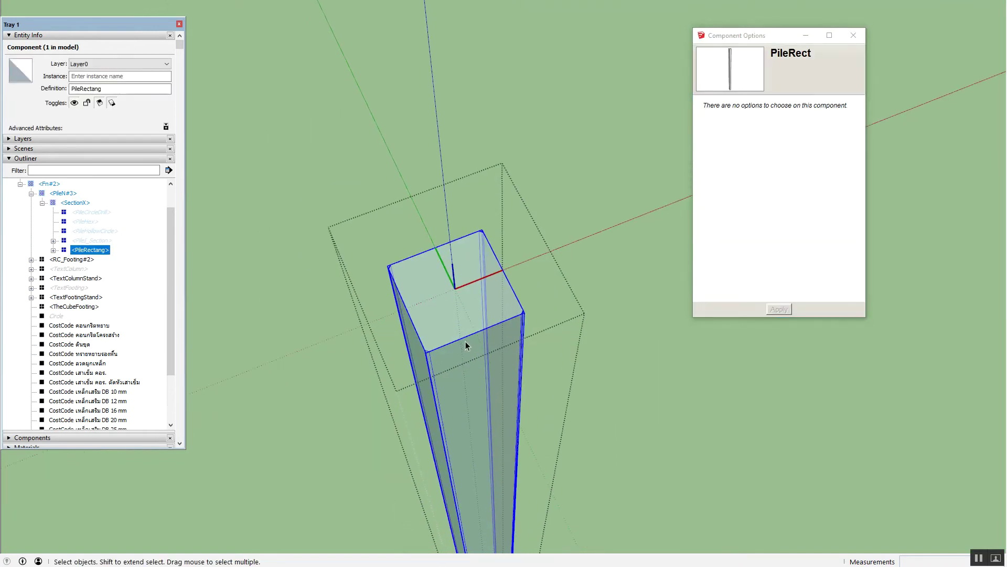
{"action": "scroll", "coordinate": [430, 325], "scroll_direction": "up", "scroll_amount": 2}
{"action": "scroll", "coordinate": [402, 305], "scroll_direction": "up", "scroll_amount": 2}
{"action": "scroll", "coordinate": [402, 304], "scroll_direction": "up", "scroll_amount": 1}
Draw two crossing centre lines across the PileRectang pile's top face.
{"action": "key", "text": "l"}
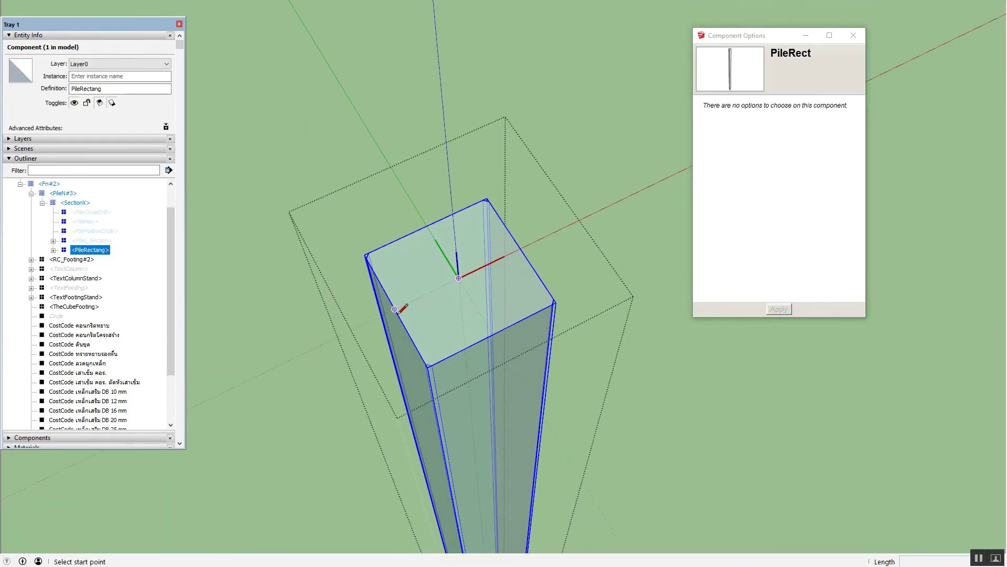
{"action": "left_click", "coordinate": [394, 309]}
{"action": "left_click", "coordinate": [520, 248]}
{"action": "left_click", "coordinate": [426, 225]}
{"action": "left_click", "coordinate": [493, 333]}
{"action": "key", "text": "space"}
Zoom out to the whole footing and collapse the Outliner.
{"action": "scroll", "coordinate": [492, 341], "scroll_direction": "down", "scroll_amount": 1}
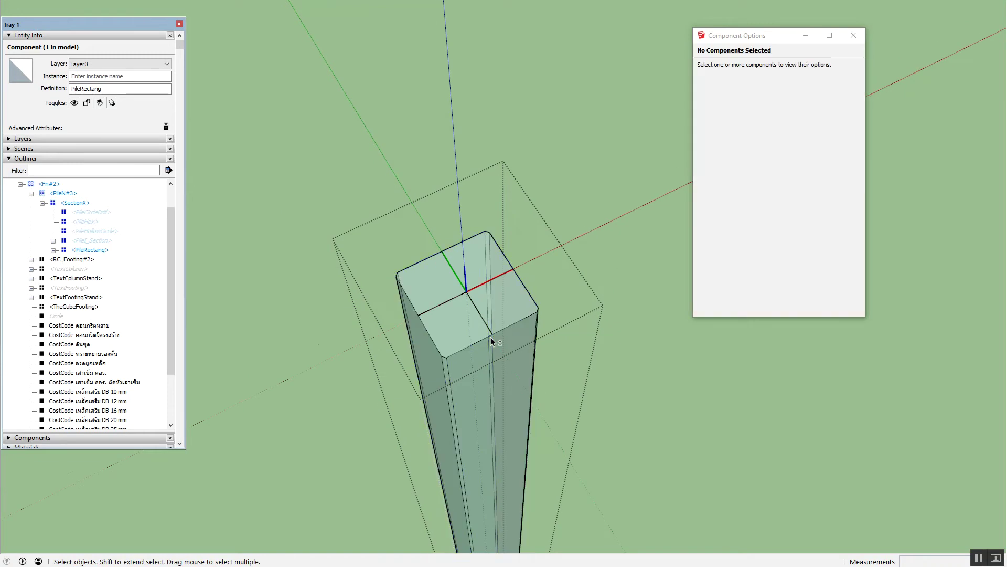
{"action": "scroll", "coordinate": [492, 341], "scroll_direction": "down", "scroll_amount": 3}
{"action": "scroll", "coordinate": [489, 338], "scroll_direction": "down", "scroll_amount": 2}
{"action": "scroll", "coordinate": [489, 339], "scroll_direction": "down", "scroll_amount": 2}
{"action": "left_click", "coordinate": [104, 159]}
{"action": "scroll", "coordinate": [493, 383], "scroll_direction": "down", "scroll_amount": 2}
{"action": "scroll", "coordinate": [474, 381], "scroll_direction": "down", "scroll_amount": 2}
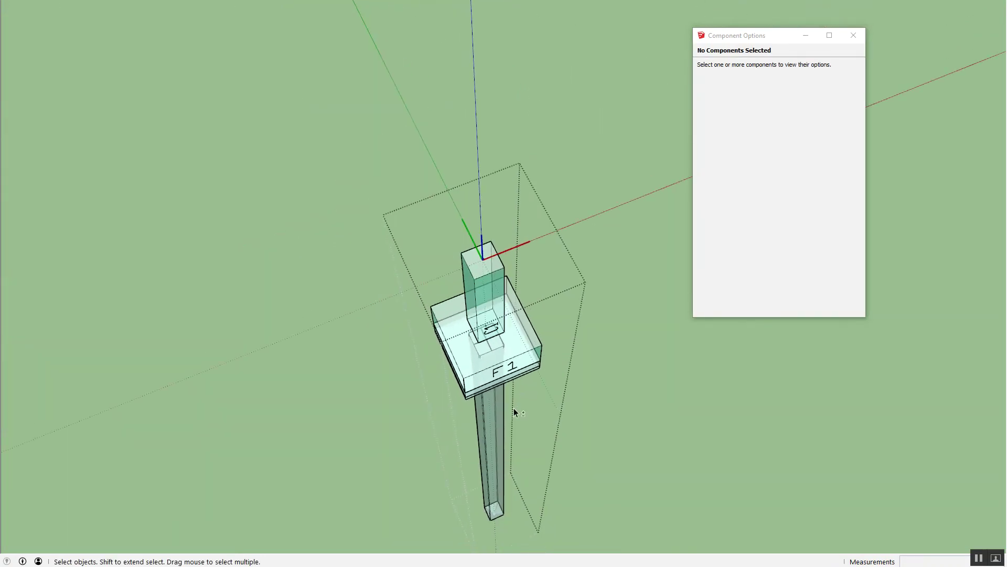
Set F1's foundation type to spread footing (ฐานแผ่) and apply it.
{"action": "left_click", "coordinate": [498, 350]}
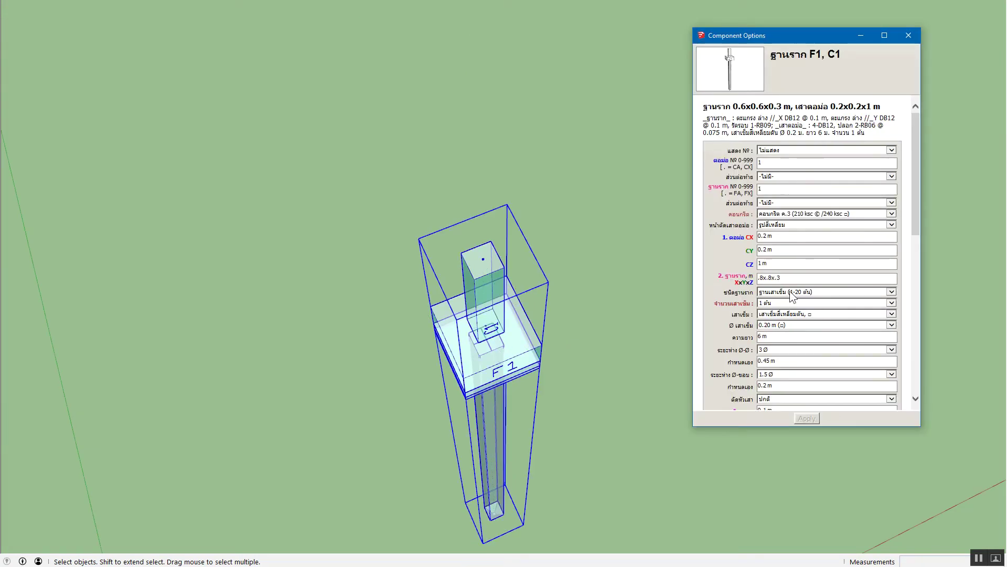
{"action": "left_click", "coordinate": [797, 291]}
{"action": "left_click", "coordinate": [787, 278]}
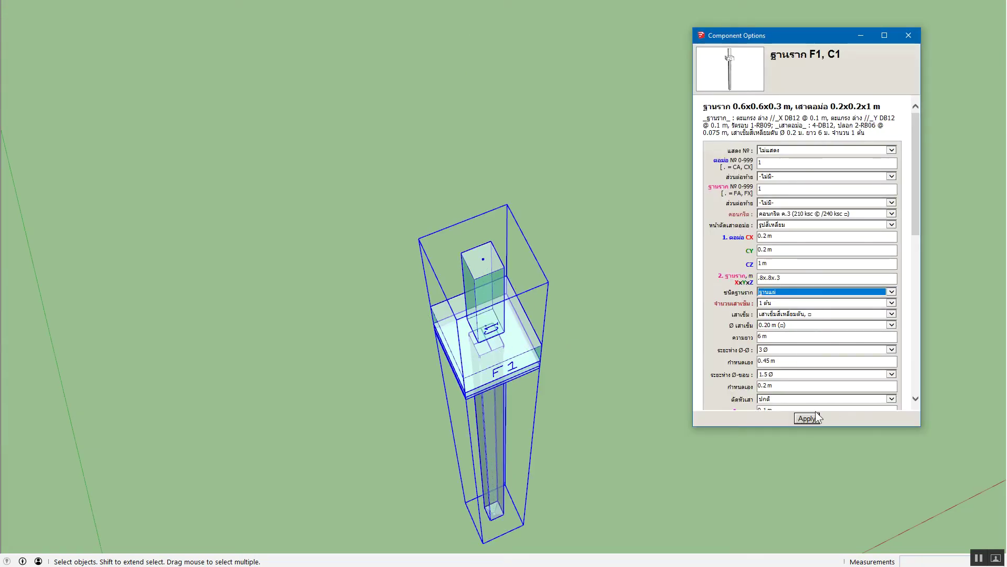
{"action": "left_click", "coordinate": [802, 418]}
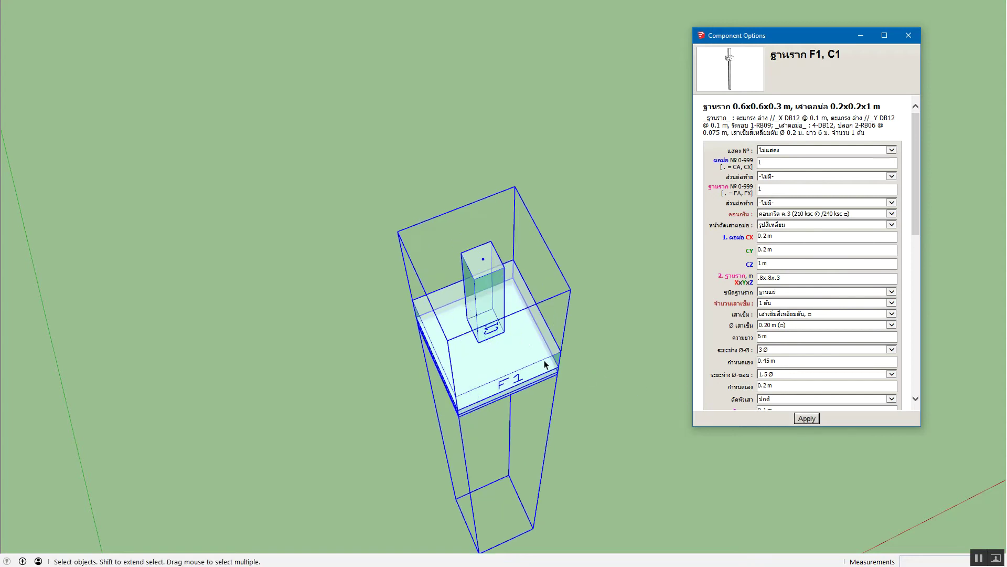
{"action": "mouse_move", "coordinate": [524, 342]}
{"action": "middle_mouse_down"}
{"action": "mouse_move", "coordinate": [509, 362]}
{"action": "mouse_move", "coordinate": [490, 322]}
{"action": "mouse_move", "coordinate": [479, 338]}
{"action": "mouse_move", "coordinate": [485, 357]}
{"action": "mouse_move", "coordinate": [486, 348]}
{"action": "middle_mouse_up"}
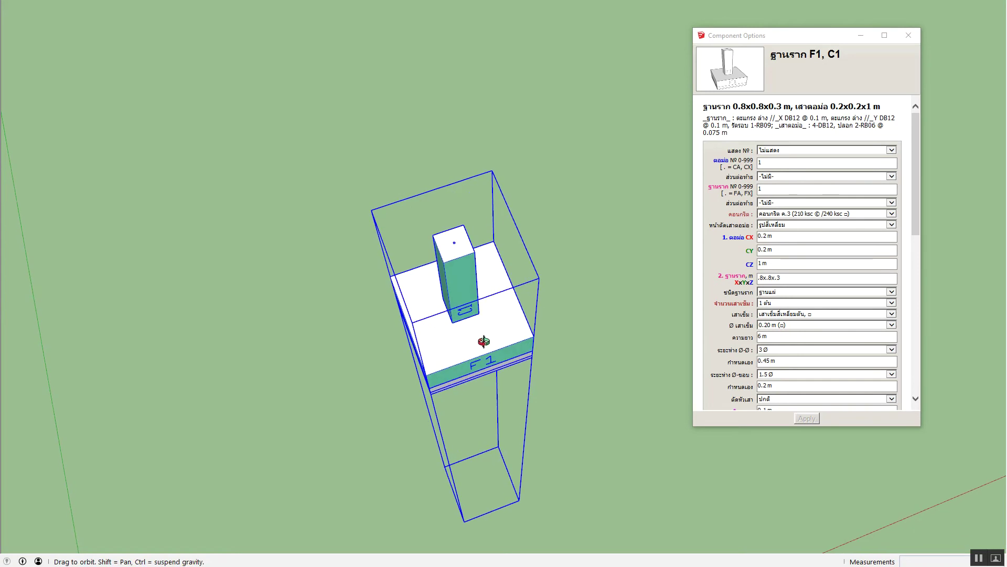
Choose the hollow circular pile type and orbit to check the footing.
{"action": "left_click", "coordinate": [792, 315]}
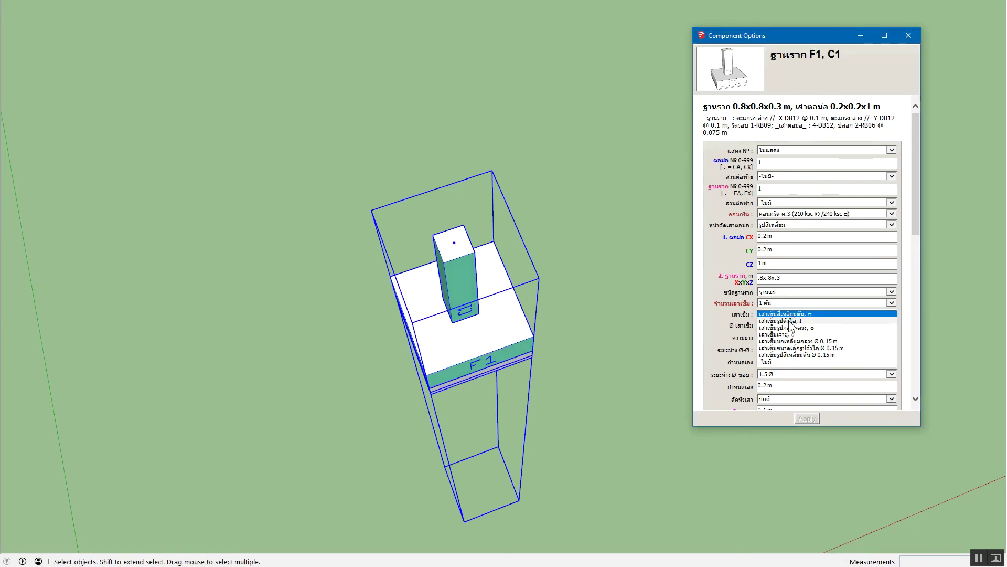
{"action": "left_click", "coordinate": [806, 327]}
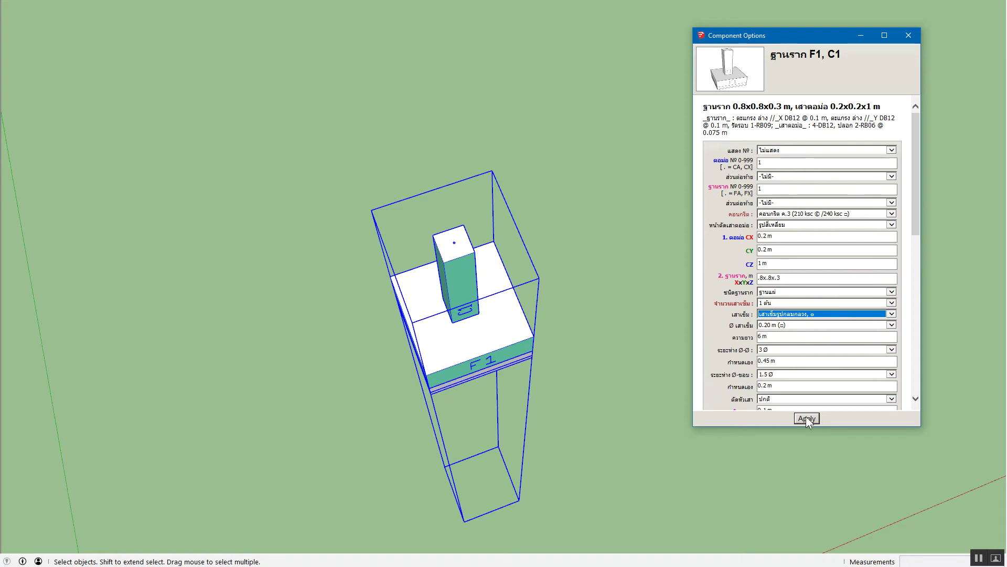
{"action": "mouse_move", "coordinate": [475, 363]}
{"action": "middle_mouse_down"}
{"action": "mouse_move", "coordinate": [492, 303]}
{"action": "mouse_move", "coordinate": [489, 315]}
{"action": "middle_mouse_up"}
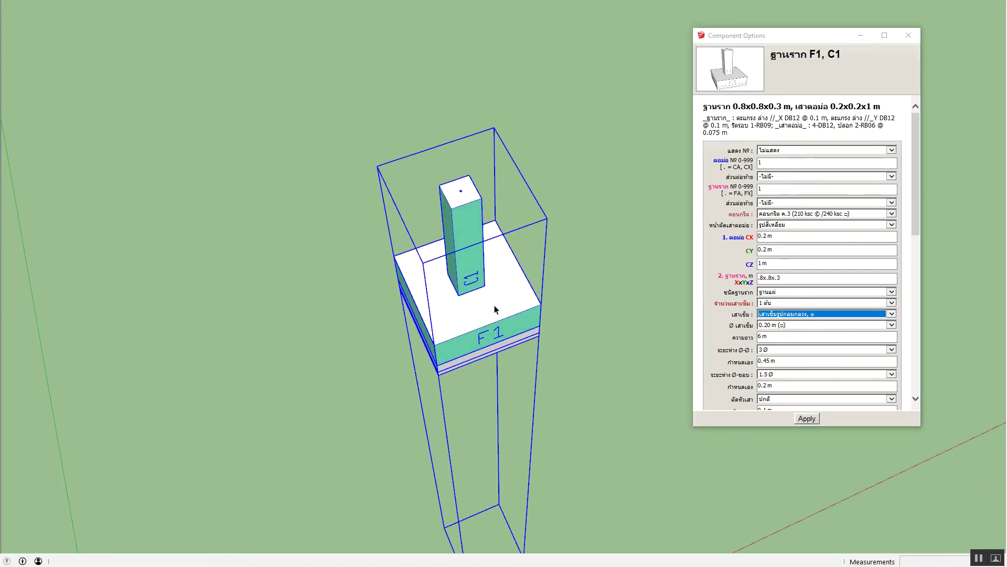
{"action": "mouse_move", "coordinate": [461, 281]}
{"action": "middle_mouse_down"}
{"action": "mouse_move", "coordinate": [462, 308]}
{"action": "mouse_move", "coordinate": [436, 386]}
{"action": "middle_mouse_up"}
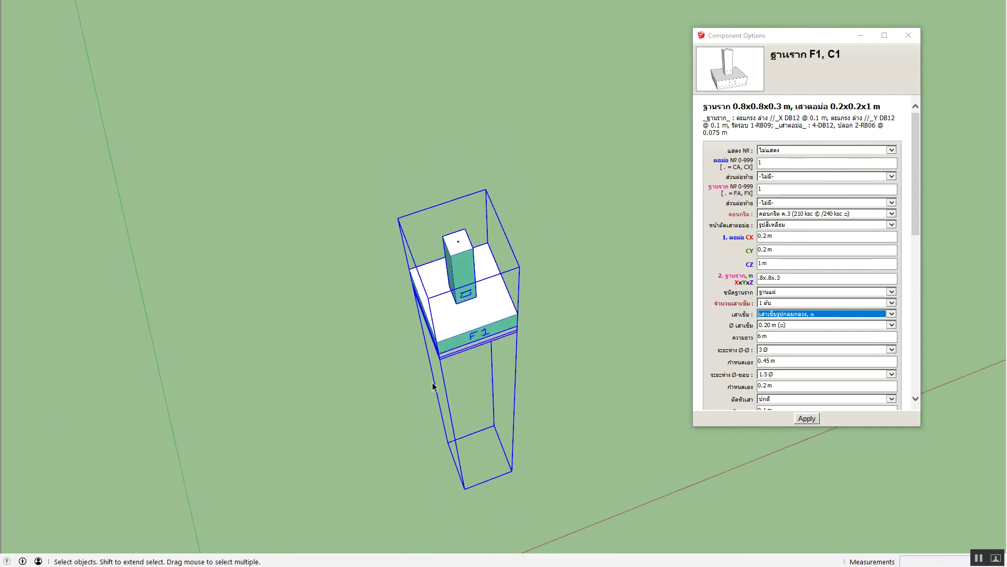
{"action": "left_click", "coordinate": [771, 419]}
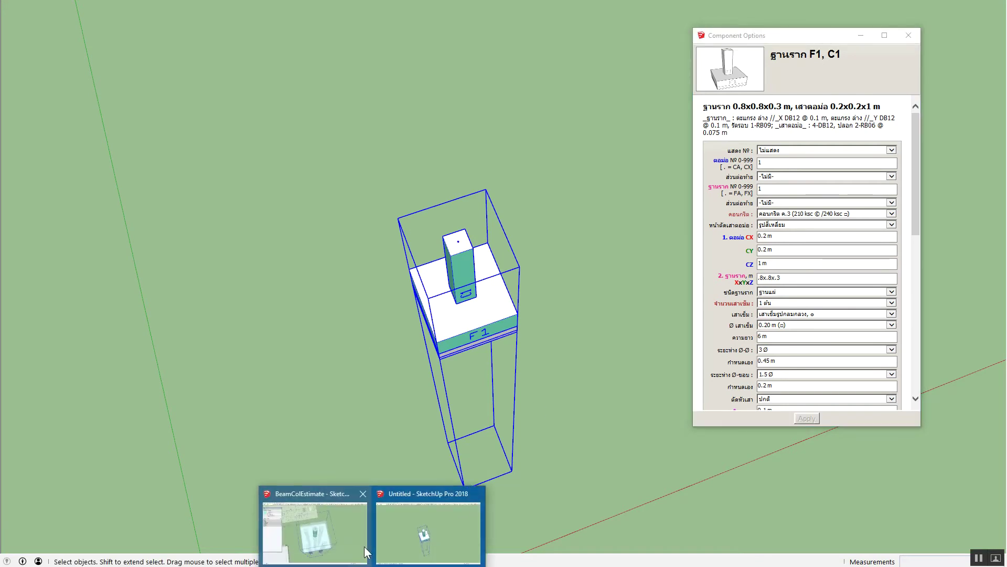
In the BeamColEstimate model, change the F1 footing's pile count from 5 to 1 ต้น.
{"action": "left_click", "coordinate": [327, 539]}
{"action": "middle_click_drag", "start_coordinate": [432, 341], "coordinate": [466, 368]}
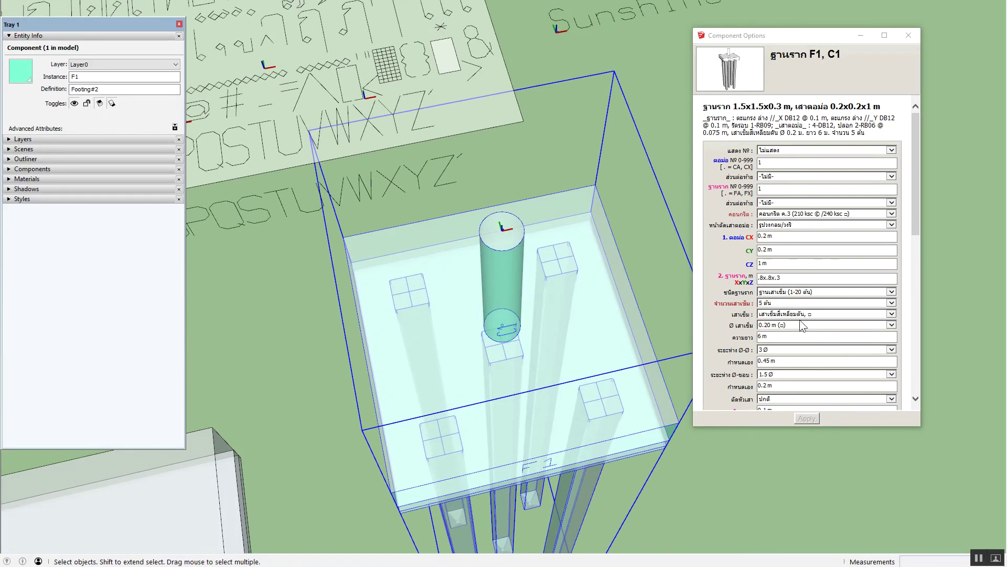
{"action": "left_click", "coordinate": [776, 302]}
{"action": "left_click", "coordinate": [771, 277]}
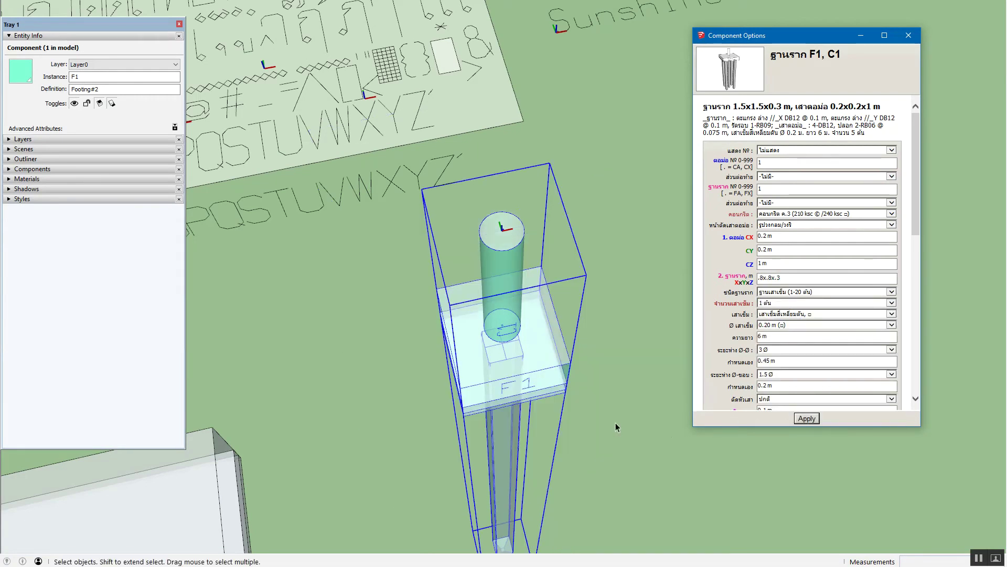
Expand the Outliner and select the nested PileRectang pile component.
{"action": "middle_click_drag", "start_coordinate": [506, 443], "coordinate": [498, 451]}
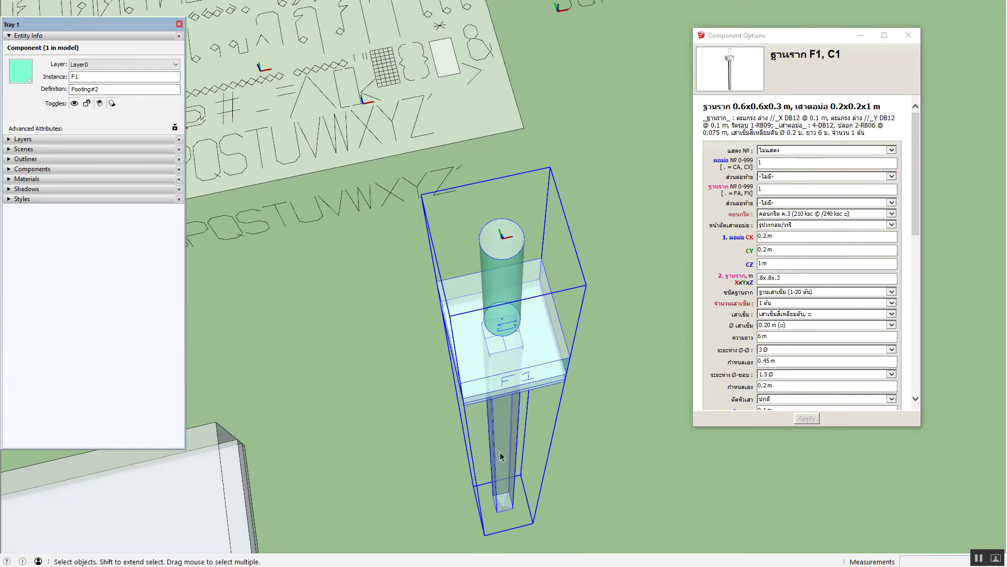
{"action": "left_click", "coordinate": [9, 159]}
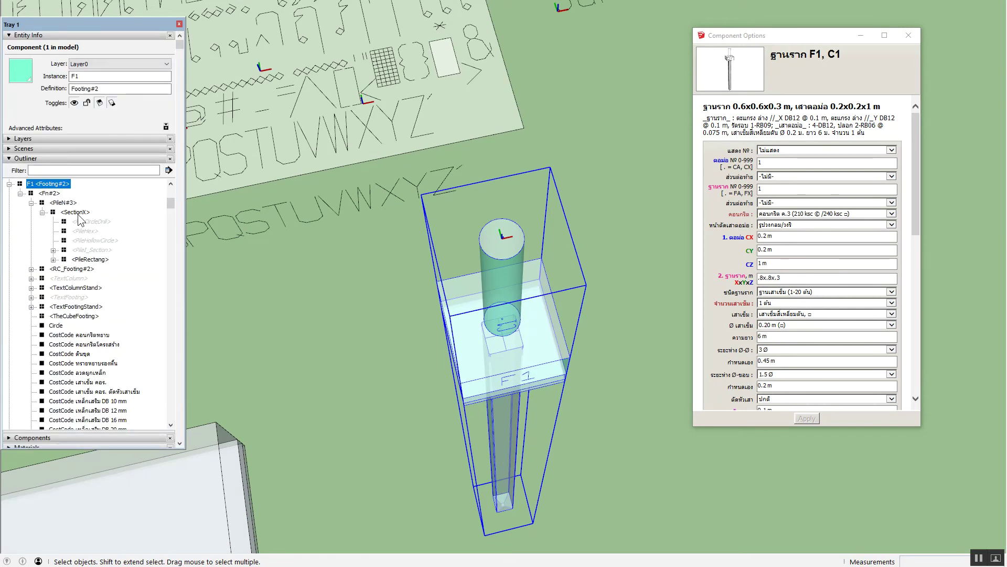
{"action": "left_click", "coordinate": [85, 259]}
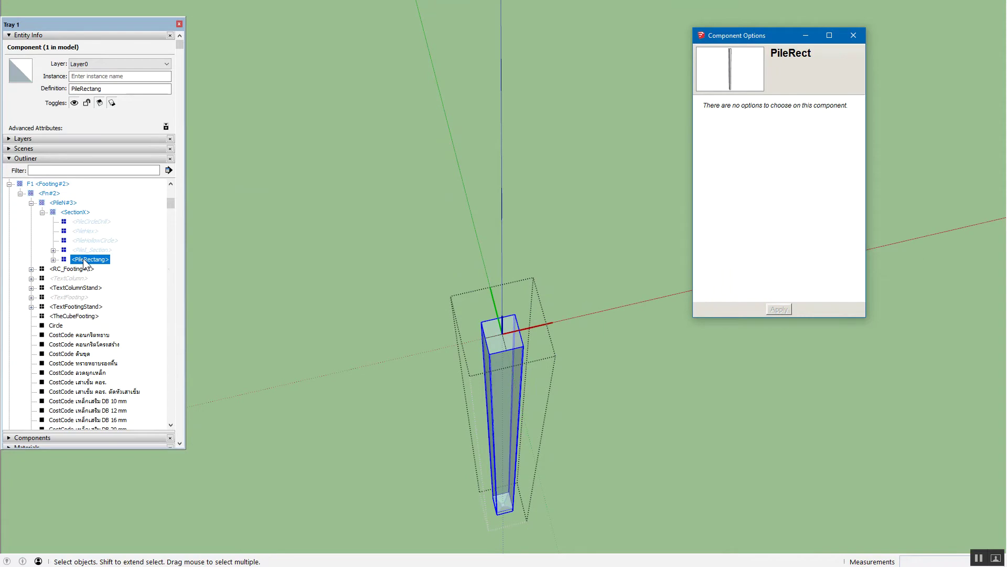
Append *Hidden to PileRectang's BZ formula =SectionX!LenZ1, collapsing the pile to 0 cm.
{"action": "middle_click_drag", "start_coordinate": [482, 379], "coordinate": [493, 370]}
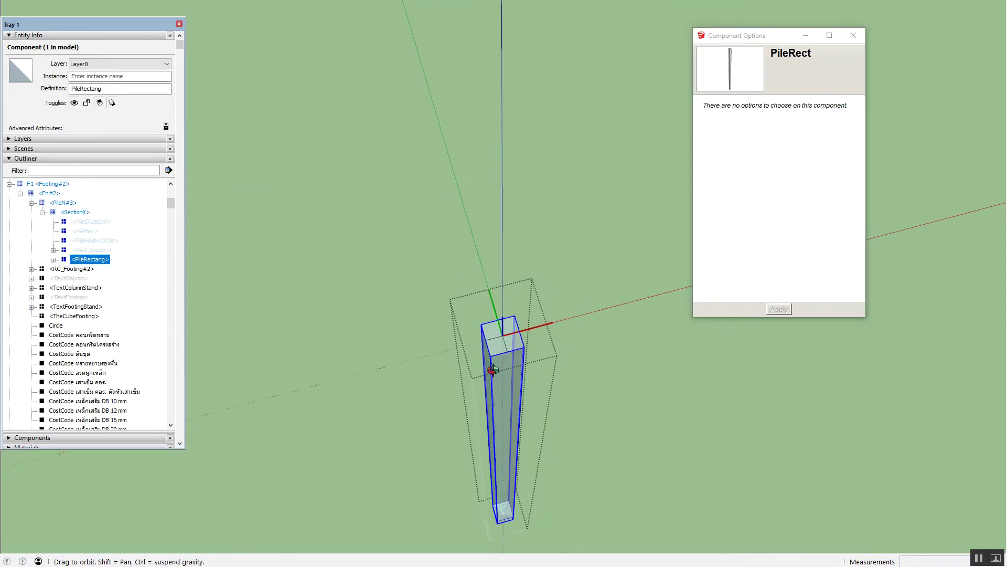
{"action": "key", "text": "ctrl+shift+a"}
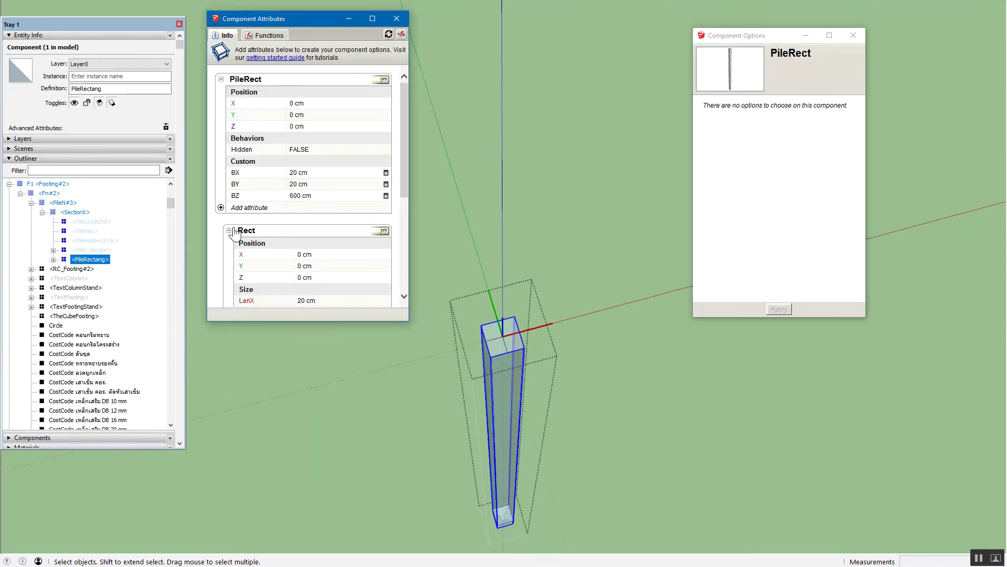
{"action": "left_click", "coordinate": [229, 230]}
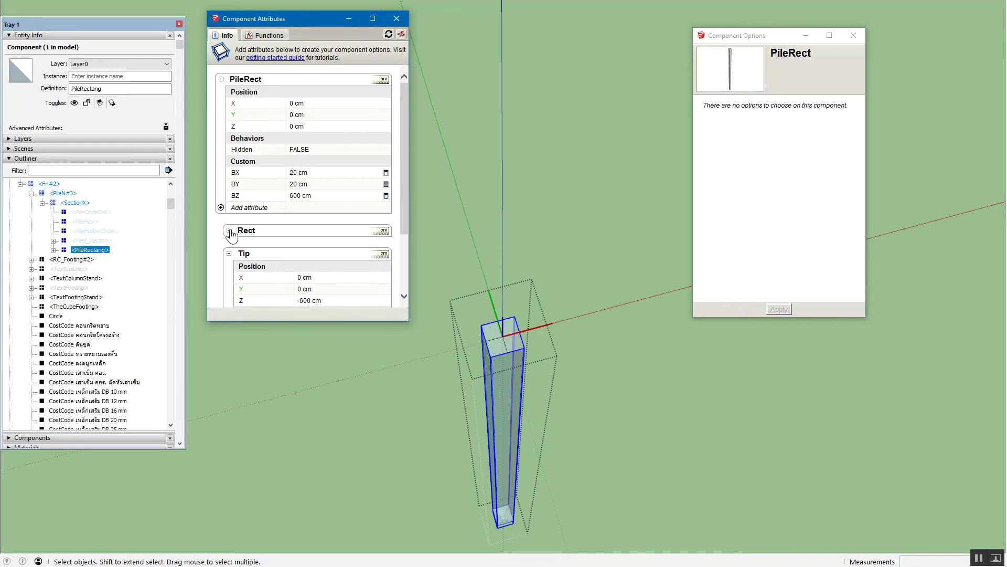
{"action": "left_click", "coordinate": [244, 254]}
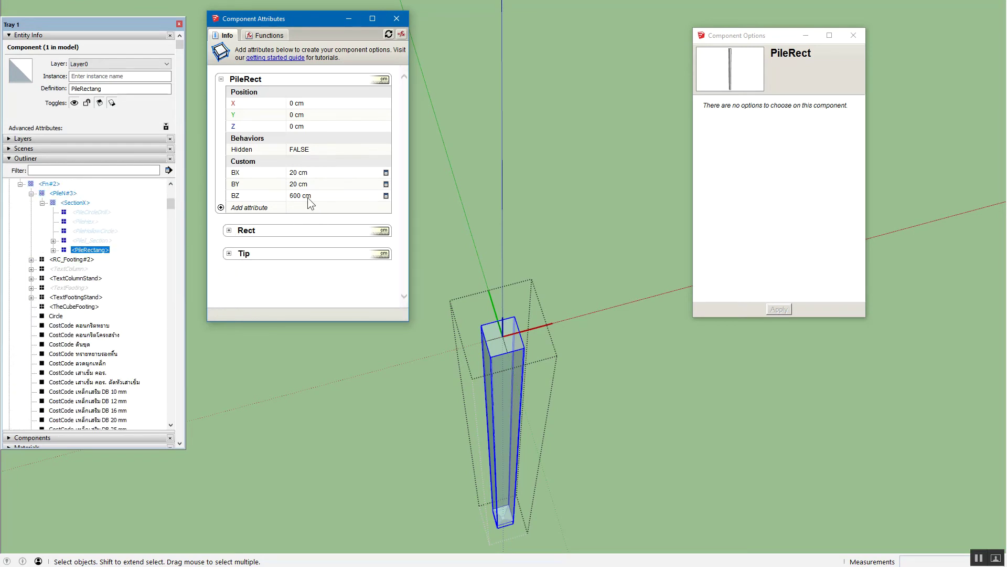
{"action": "left_click", "coordinate": [308, 197]}
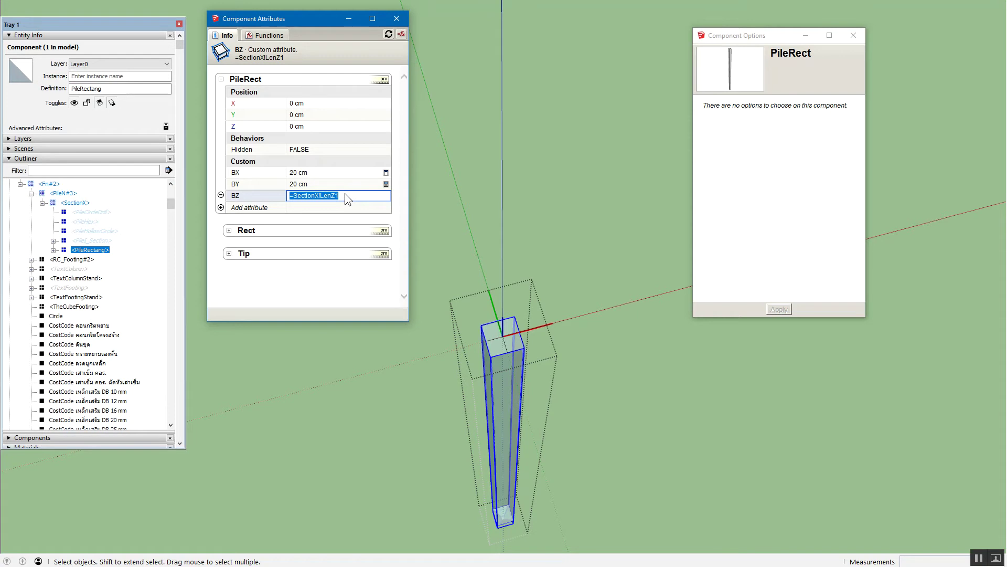
{"action": "left_click", "coordinate": [345, 194]}
{"action": "type", "text": "*"}
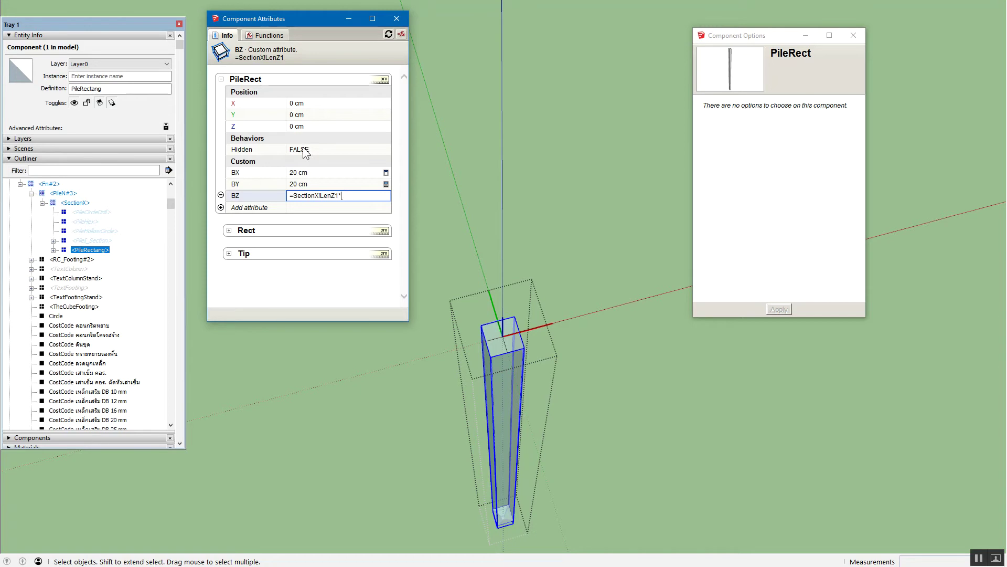
{"action": "type", "text": "Hidden"}
{"action": "key", "text": "Return"}
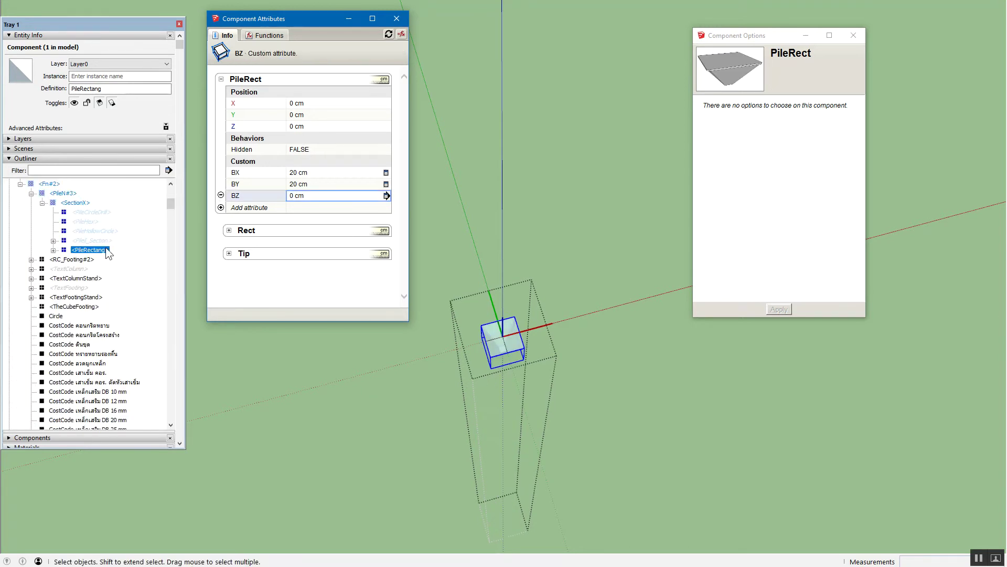
Set PileI_Section's BZ to =SectionX!LenZ1*Not(Hidden), so it evaluates to 0 cm.
{"action": "left_click", "coordinate": [101, 240]}
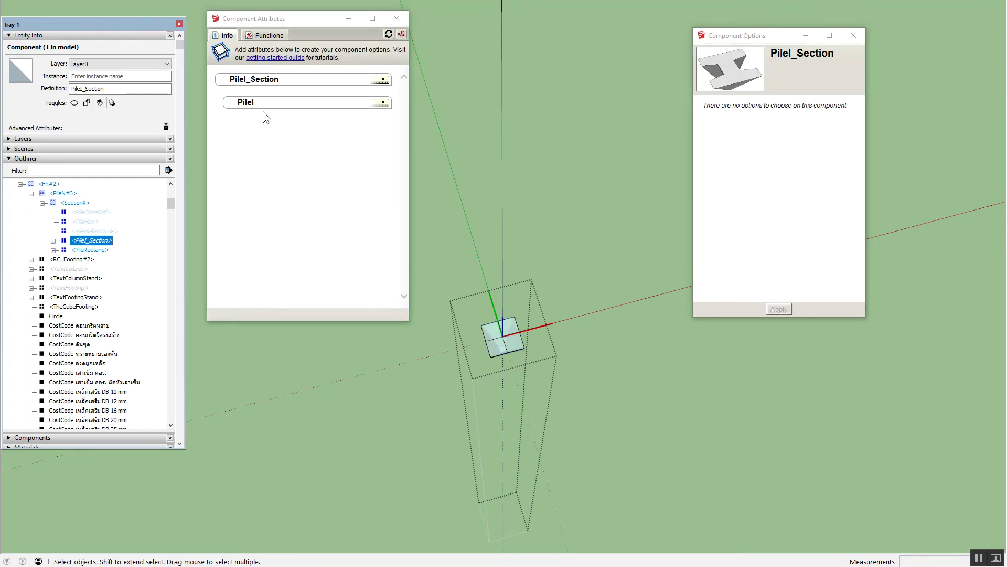
{"action": "left_click", "coordinate": [220, 79]}
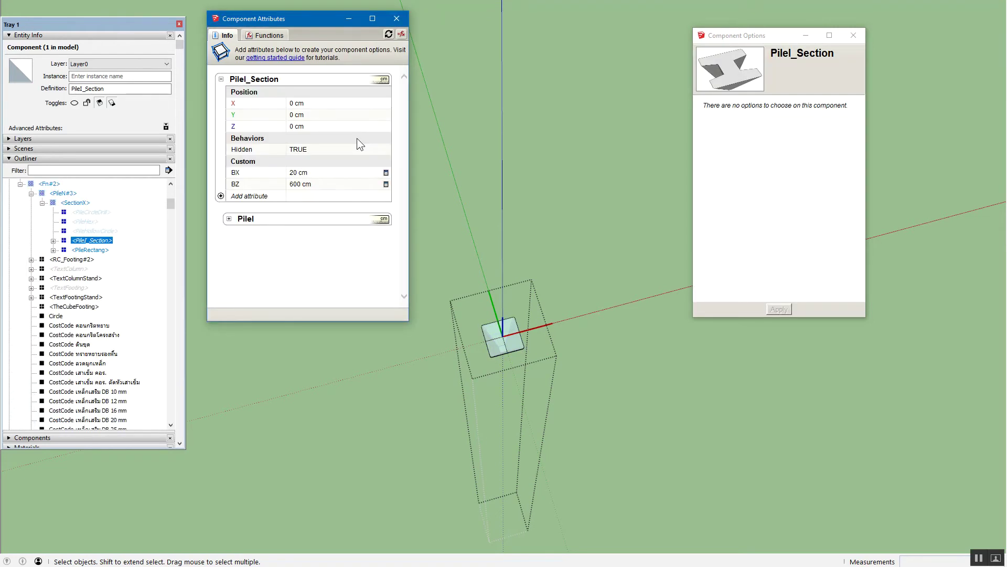
{"action": "left_click", "coordinate": [329, 184]}
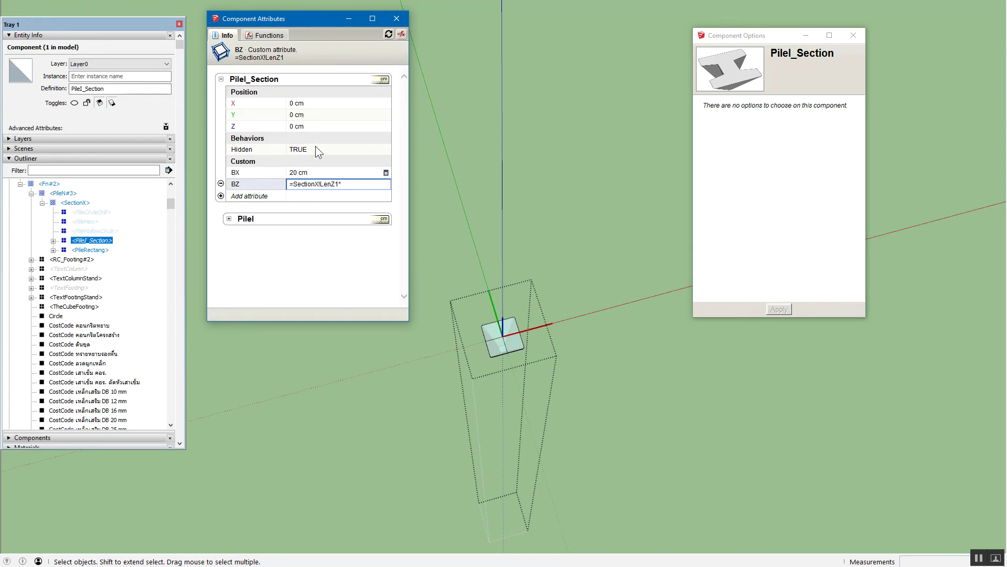
{"action": "type", "text": "Hidden"}
{"action": "key", "text": "Return"}
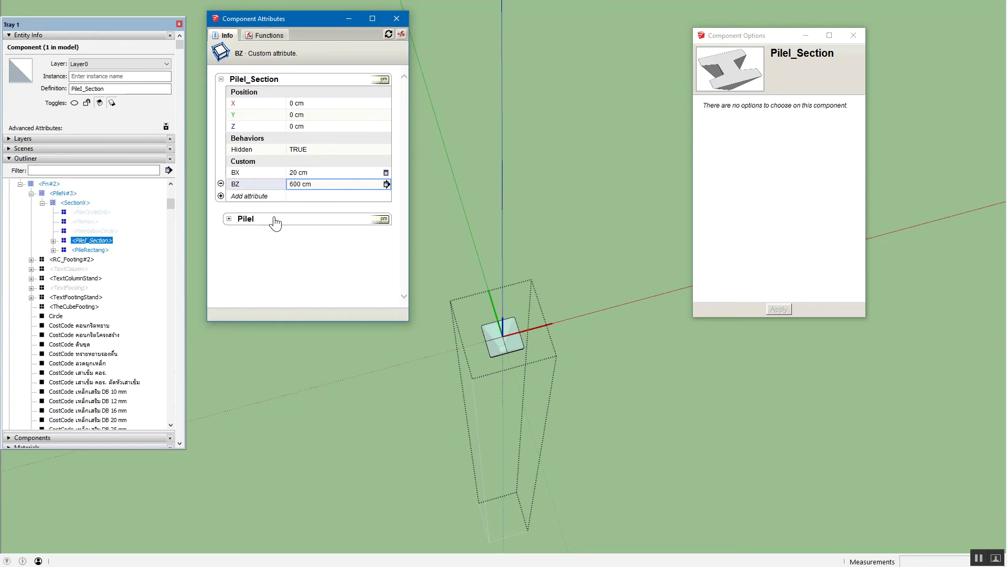
{"action": "left_click", "coordinate": [320, 184]}
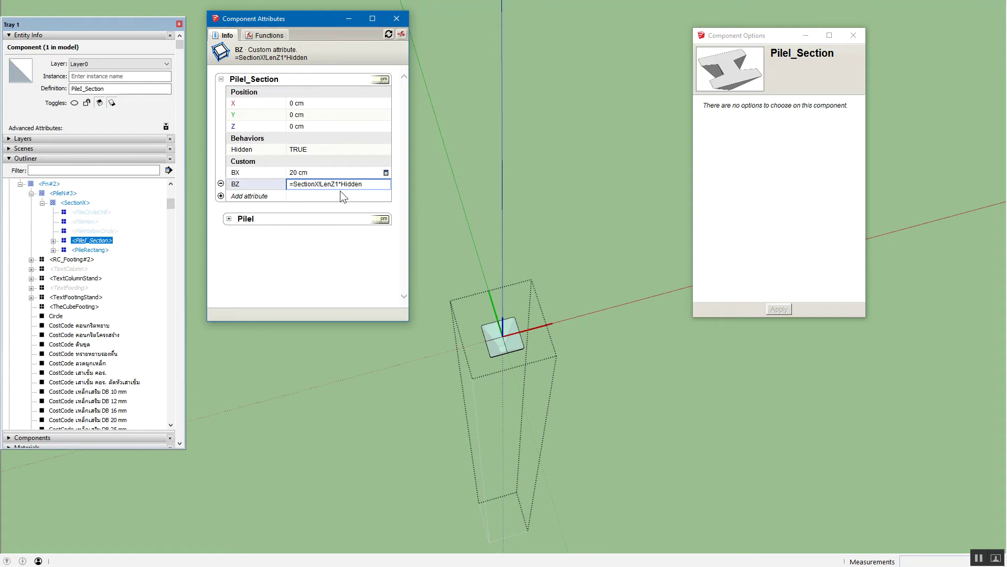
{"action": "left_click", "coordinate": [341, 187]}
{"action": "key", "text": "Return"}
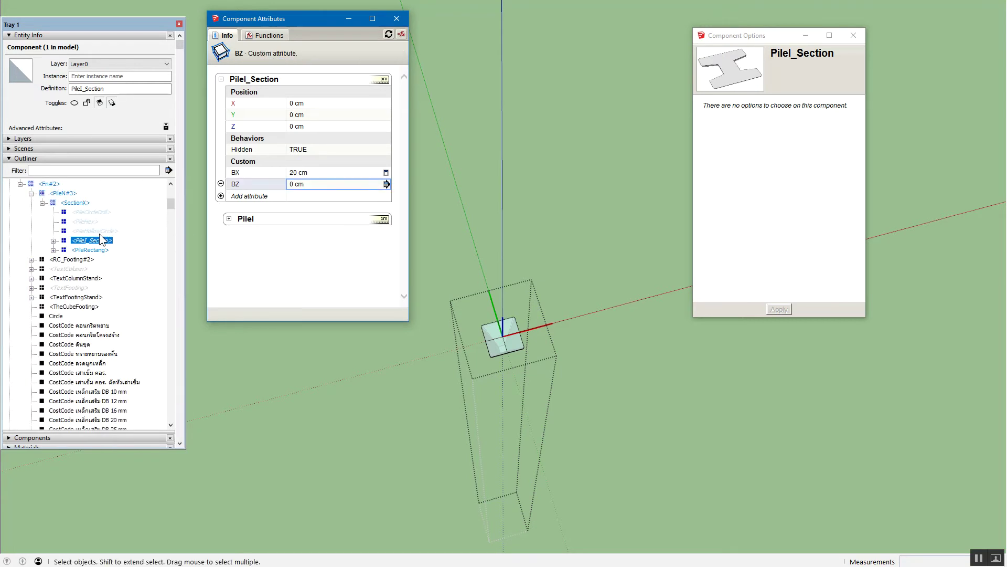
{"action": "left_click", "coordinate": [100, 231]}
Wrap PileHollowCircle's Hidden in Not() in its LenZ formula, bringing LenZ to 0 cm.
{"action": "left_click", "coordinate": [326, 197]}
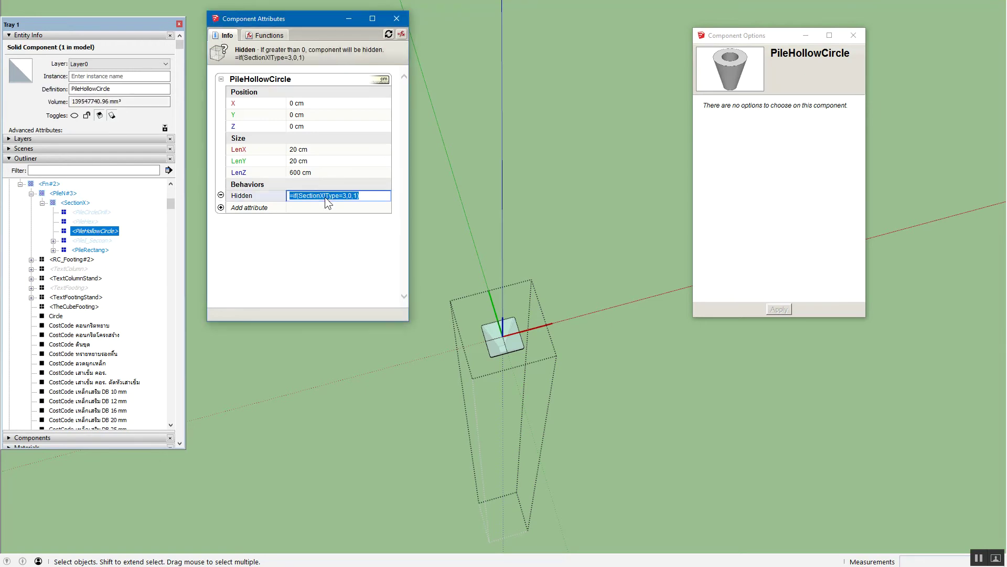
{"action": "left_click", "coordinate": [371, 197]}
{"action": "type", "text": "Not"}
{"action": "key", "text": "Return"}
{"action": "left_click", "coordinate": [331, 172]}
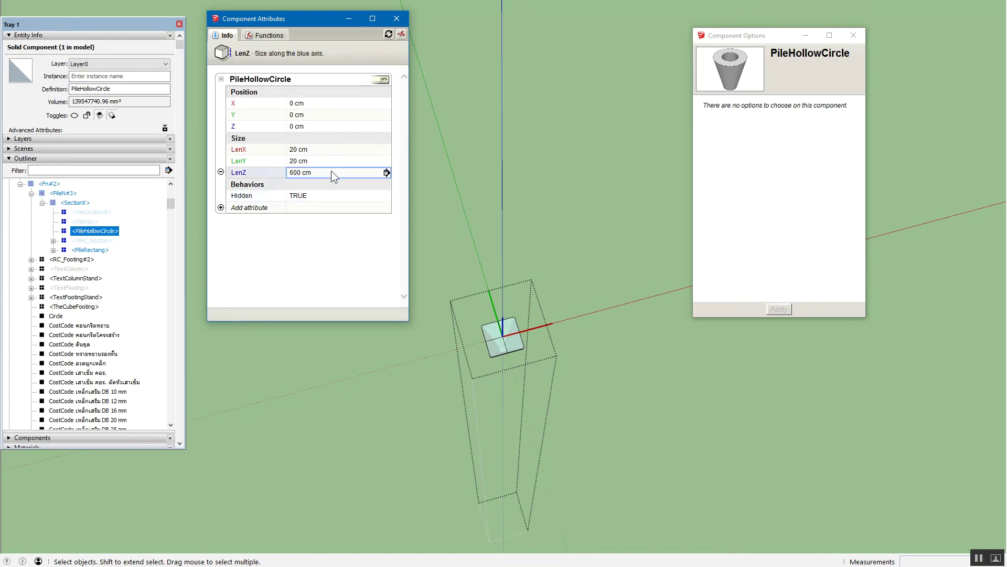
{"action": "left_click", "coordinate": [368, 171]}
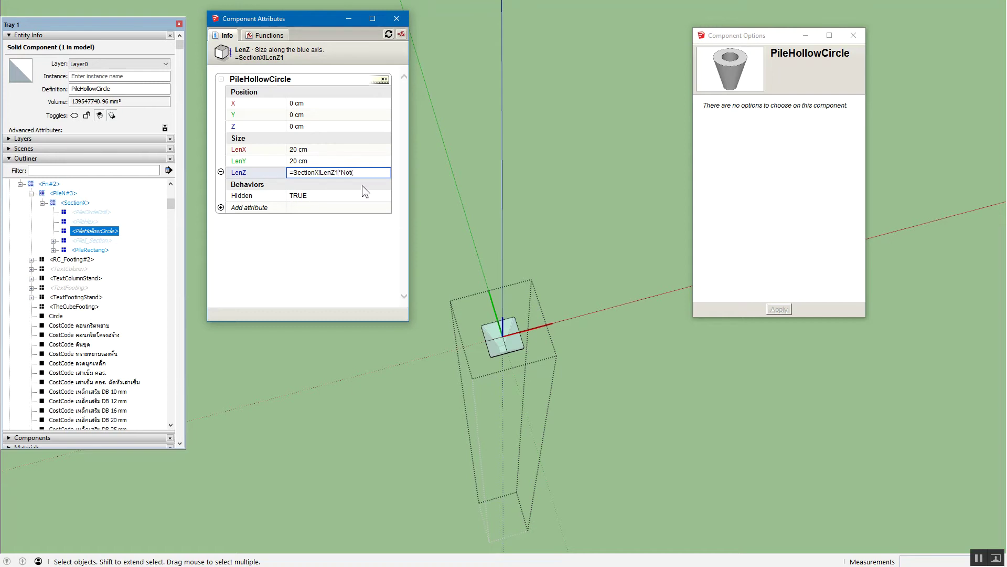
{"action": "type", "text": ")"}
{"action": "key", "text": "Return"}
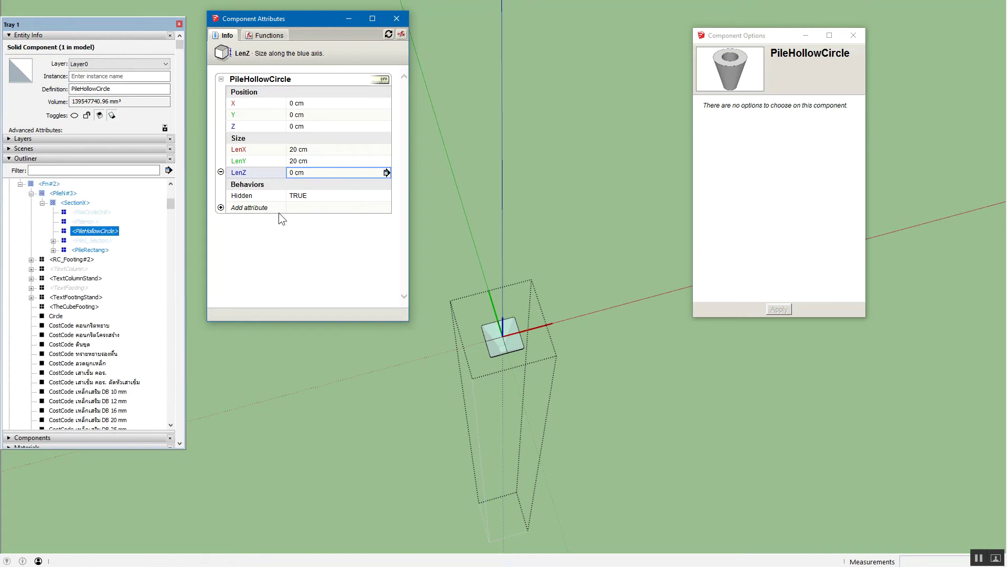
Append *Not(Hidden) to the LenZ formulas of PileHex and PileCircleDrill.
{"action": "left_click", "coordinate": [84, 222]}
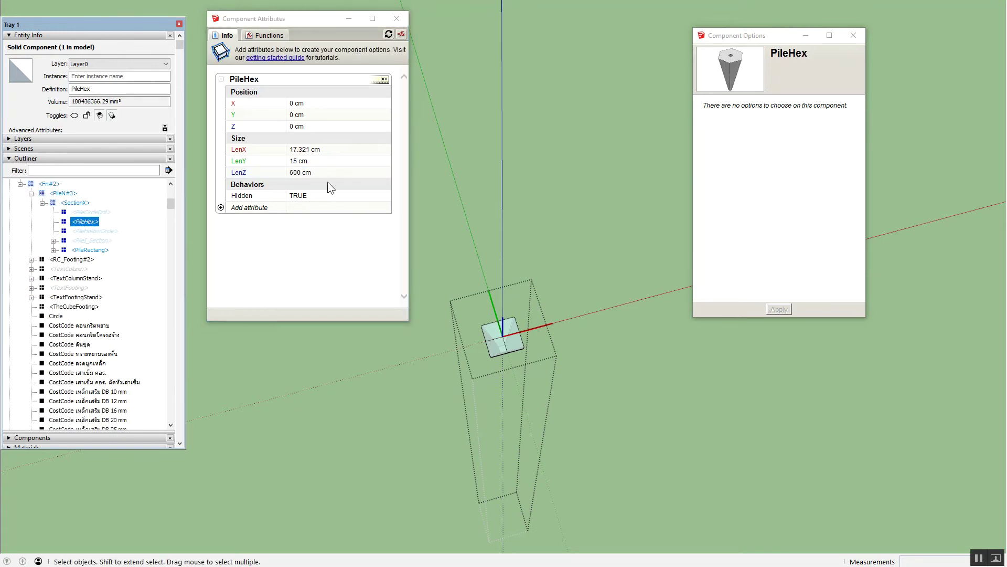
{"action": "left_click", "coordinate": [330, 174]}
{"action": "left_click", "coordinate": [376, 178]}
{"action": "type", "text": "*Not(Hidden)"}
{"action": "key", "text": "Return"}
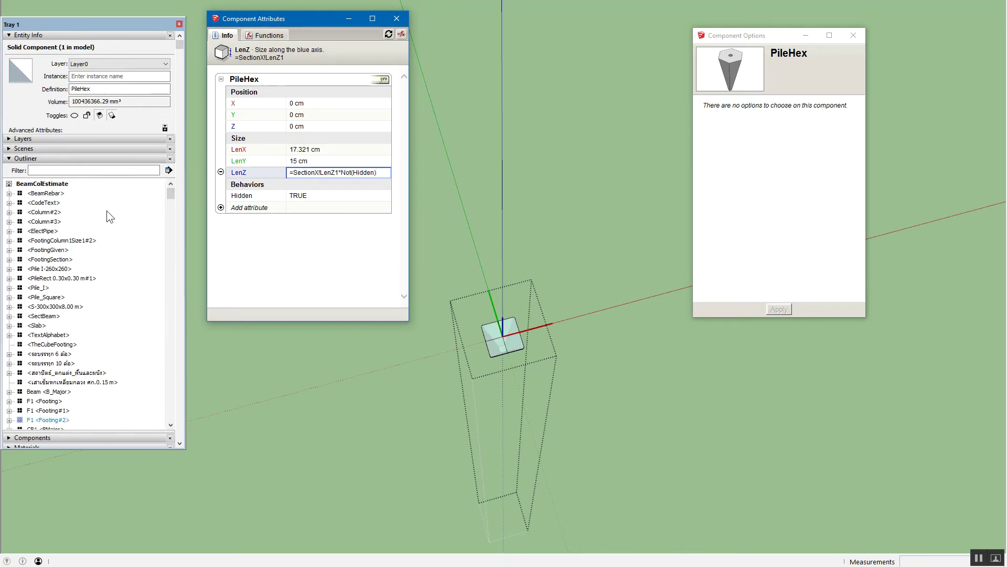
{"action": "left_click", "coordinate": [92, 212]}
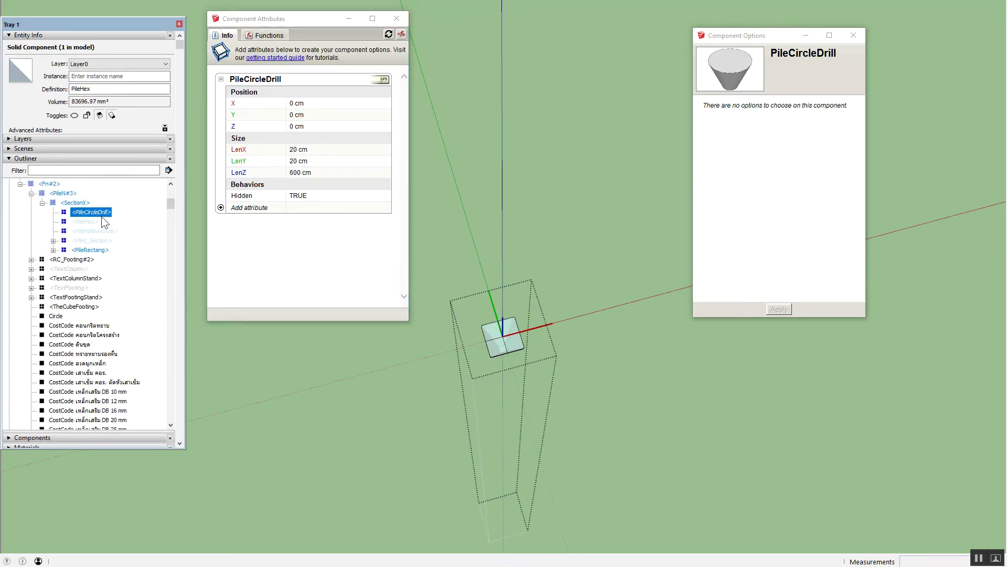
{"action": "left_click", "coordinate": [333, 176]}
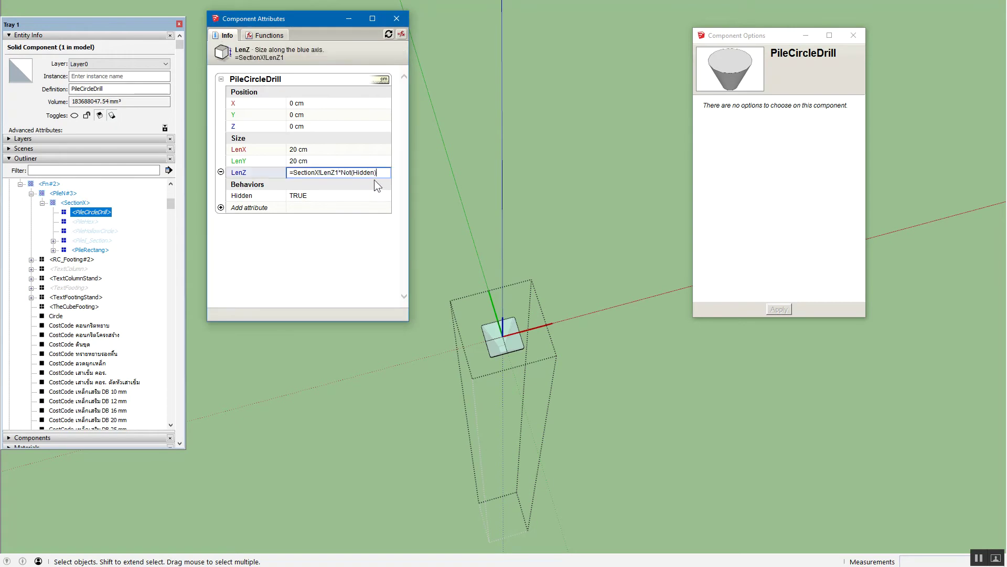
{"action": "key", "text": "Return"}
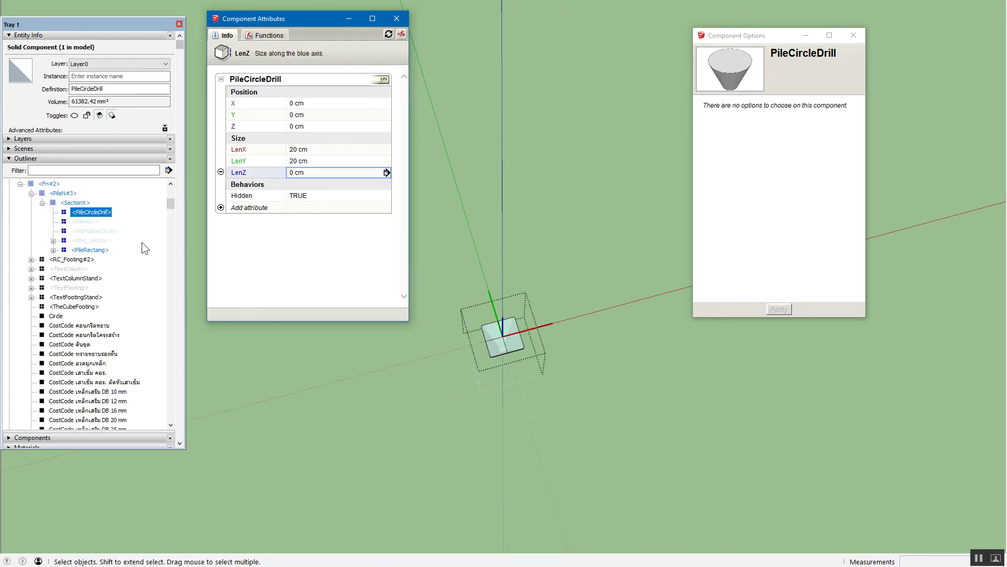
{"action": "left_click", "coordinate": [91, 250]}
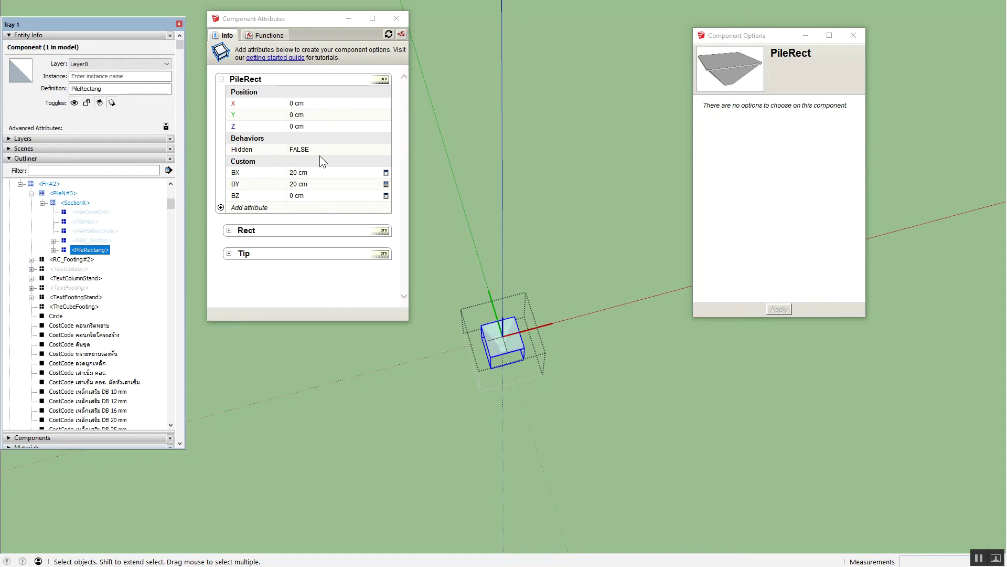
Change PileRectang's BZ formula to use *Not(Hidden), restoring it to 600 cm.
{"action": "left_click", "coordinate": [322, 149]}
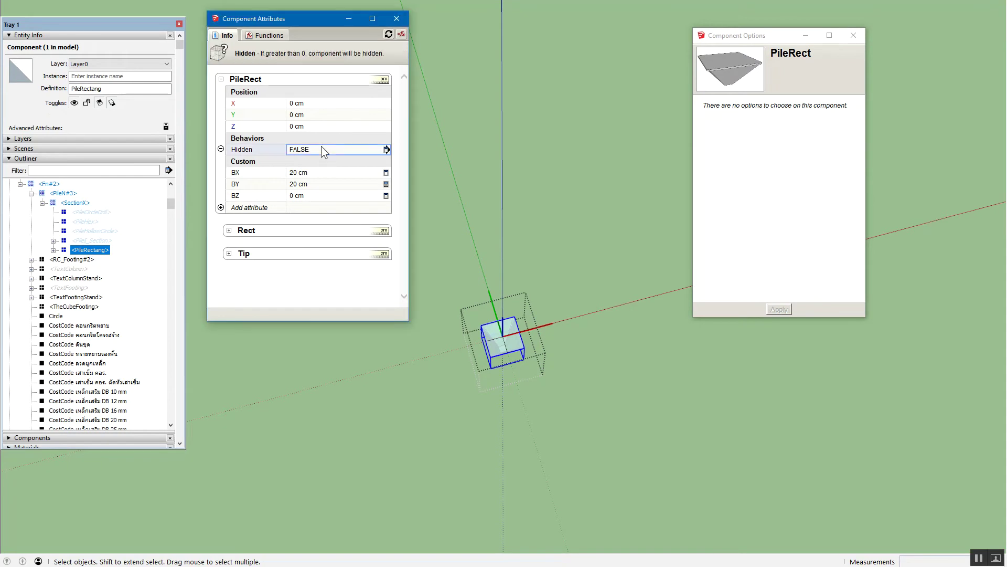
{"action": "left_click", "coordinate": [316, 195]}
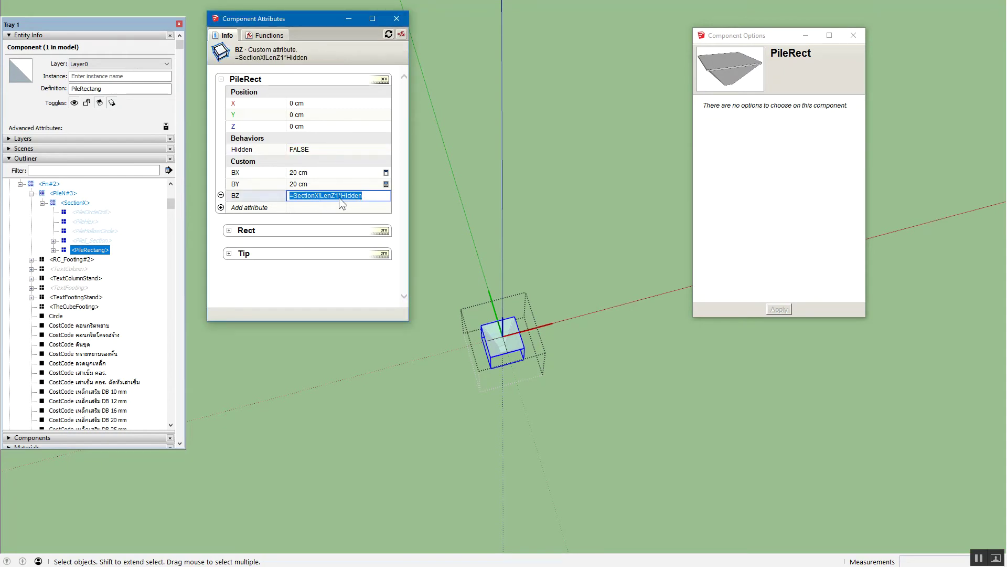
{"action": "left_click", "coordinate": [341, 195]}
{"action": "type", "text": "600"}
{"action": "key", "text": "Return"}
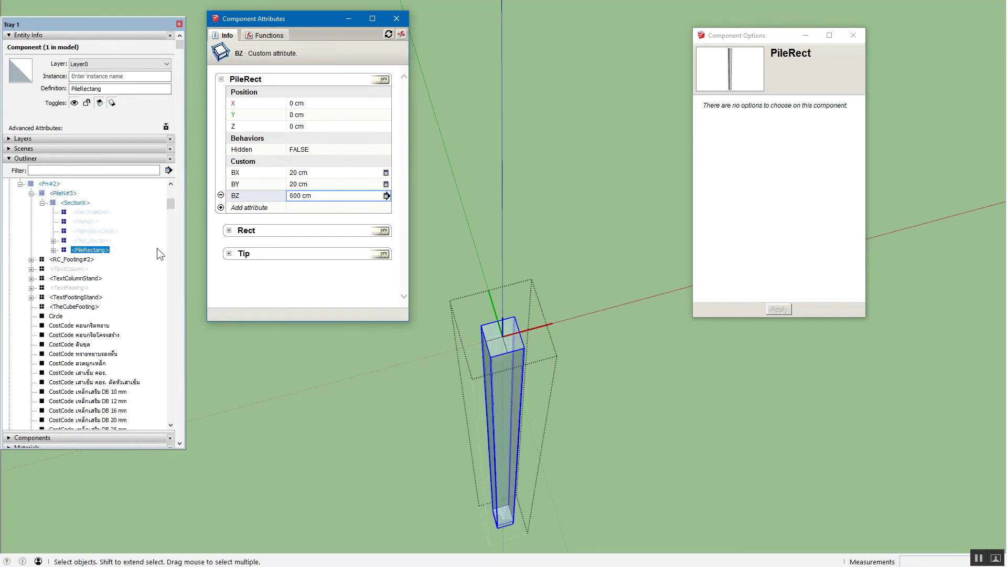
{"action": "left_click", "coordinate": [46, 184]}
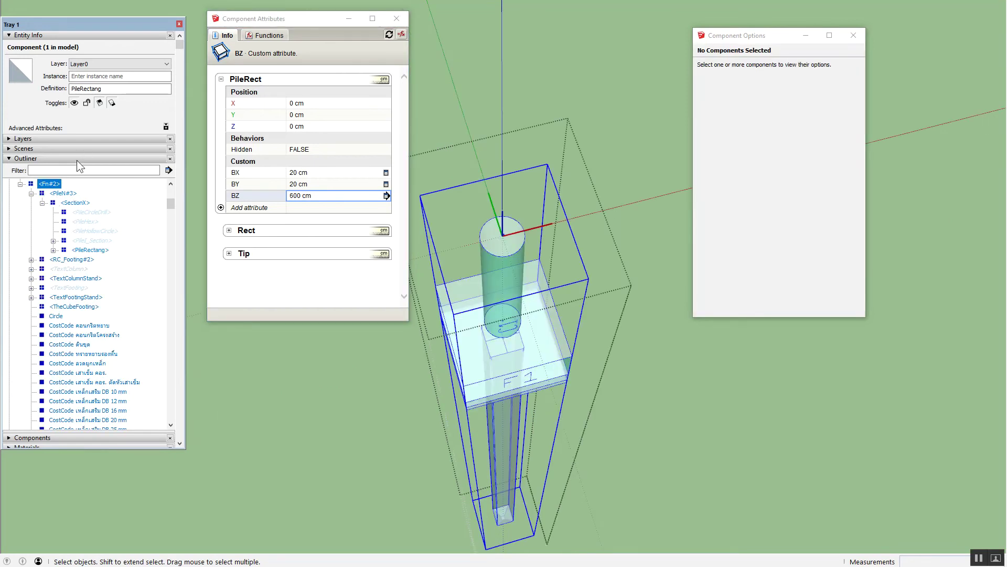
Cut and paste the F1 footing, then move it lower along the vertical axis.
{"action": "left_click", "coordinate": [342, 203]}
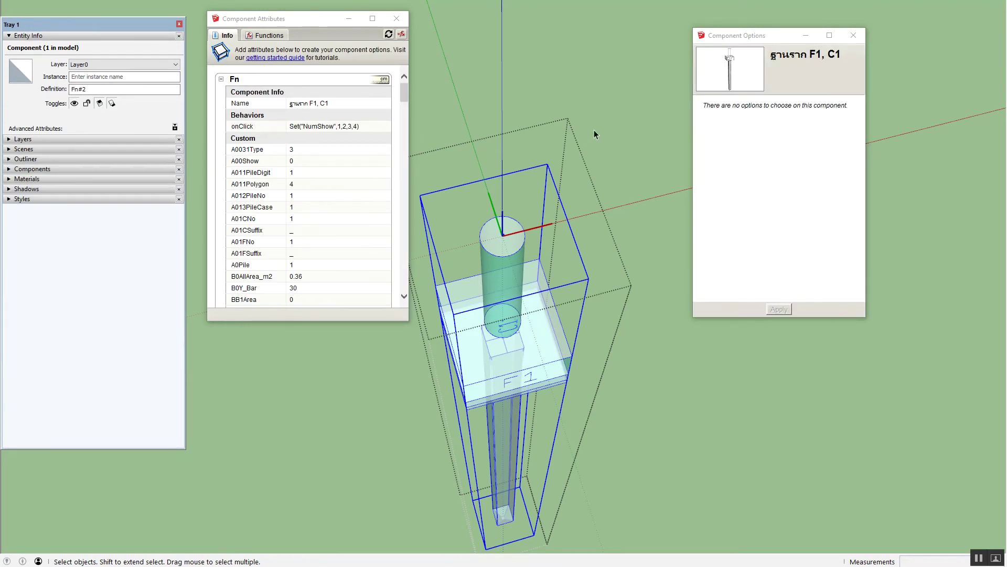
{"action": "key", "text": "Escape"}
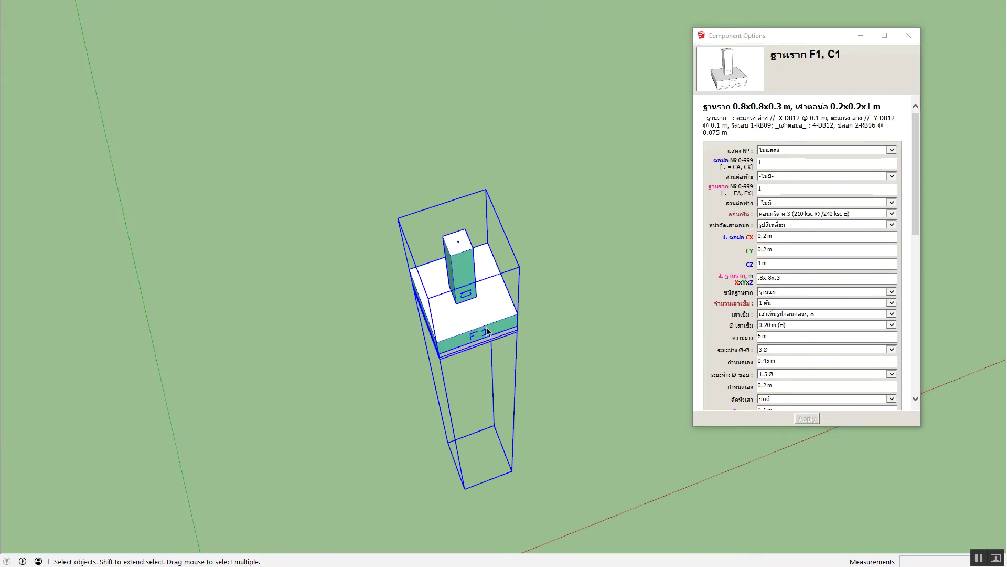
{"action": "key", "text": "ctrl+x"}
{"action": "key", "text": "ctrl+v"}
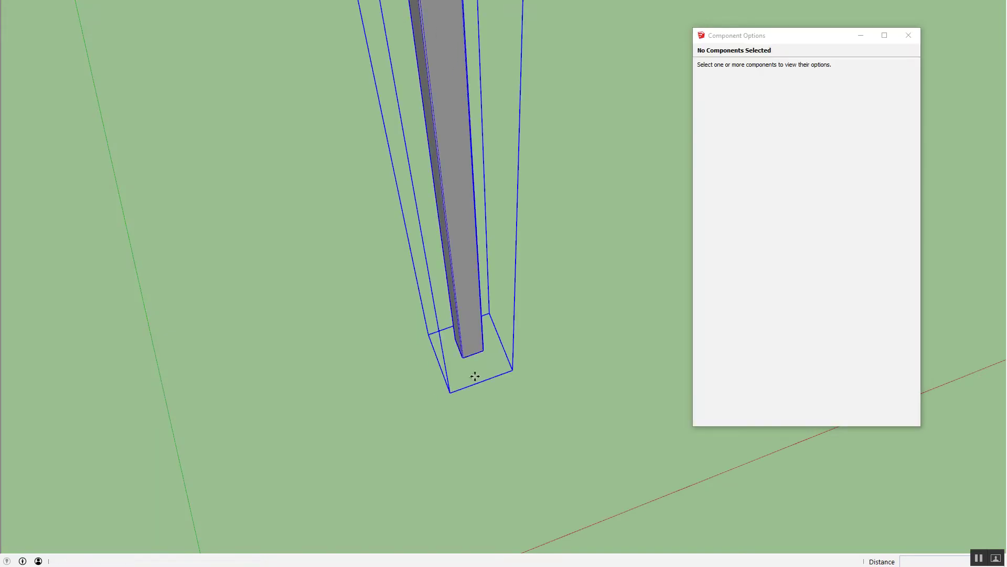
{"action": "left_click", "coordinate": [452, 393]}
{"action": "scroll", "coordinate": [459, 383], "scroll_direction": "down", "scroll_amount": 5}
{"action": "left_click", "coordinate": [490, 180]}
{"action": "left_click", "coordinate": [368, 484]}
{"action": "scroll", "coordinate": [448, 239], "scroll_direction": "up", "scroll_amount": 2}
{"action": "scroll", "coordinate": [462, 227], "scroll_direction": "up", "scroll_amount": 2}
{"action": "scroll", "coordinate": [451, 243], "scroll_direction": "up", "scroll_amount": 2}
{"action": "scroll", "coordinate": [452, 243], "scroll_direction": "up", "scroll_amount": 3}
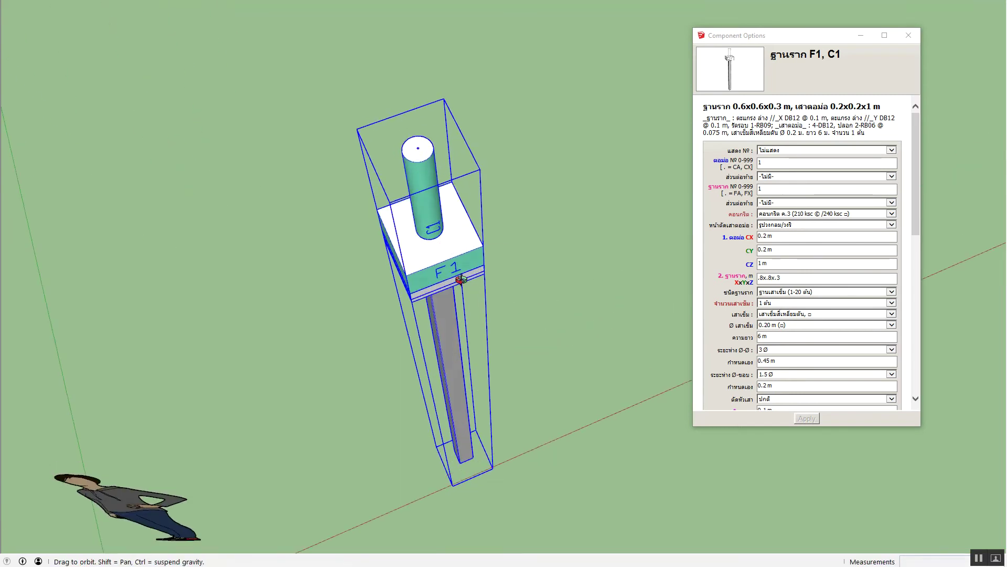
{"action": "middle_click_drag", "start_coordinate": [451, 243], "coordinate": [462, 231]}
Set the footing's pile count to 3 in Component Options.
{"action": "left_click", "coordinate": [811, 314]}
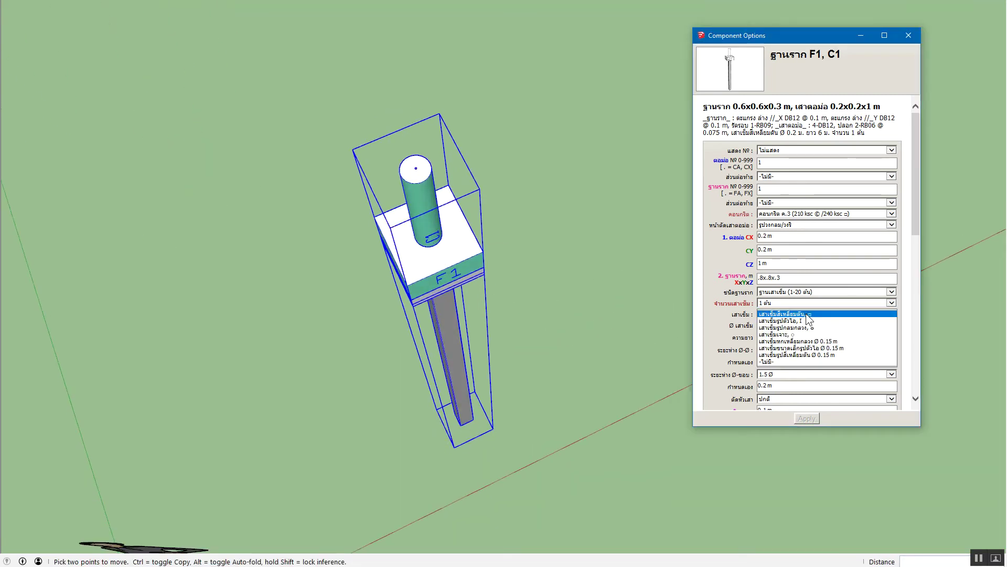
{"action": "left_click", "coordinate": [805, 313]}
{"action": "left_click", "coordinate": [779, 303]}
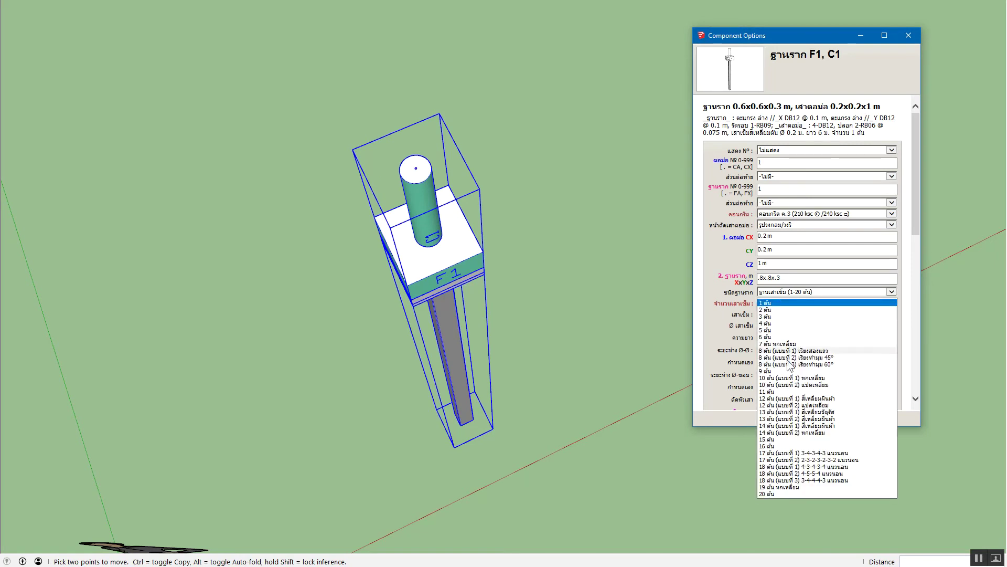
{"action": "left_click", "coordinate": [781, 316]}
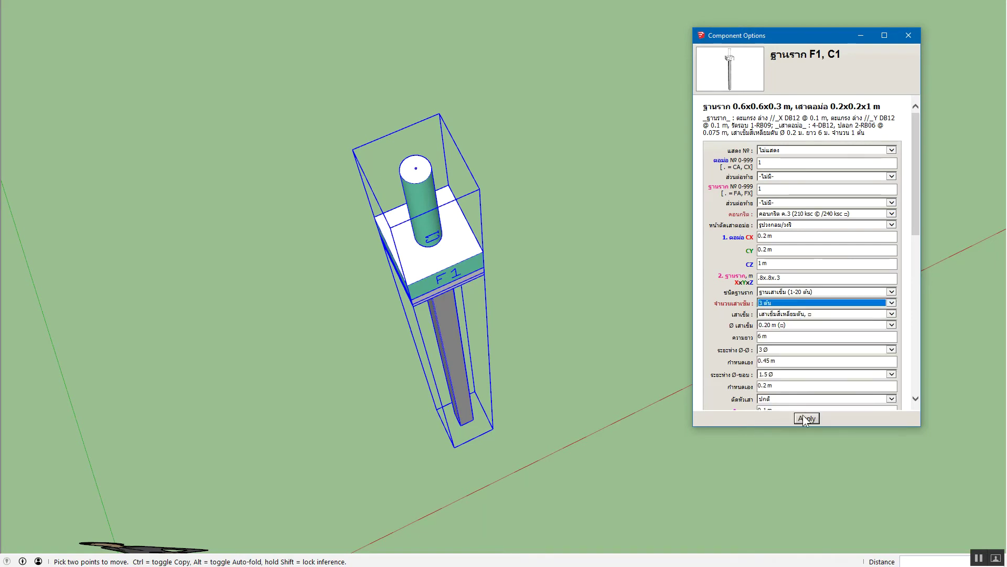
{"action": "left_click", "coordinate": [806, 417]}
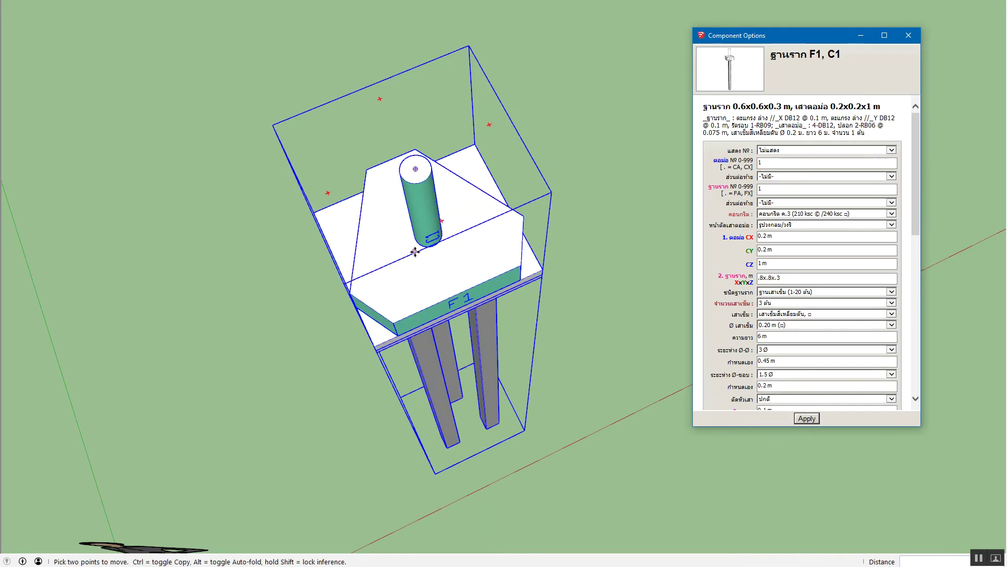
{"action": "mouse_move", "coordinate": [414, 252]}
{"action": "middle_mouse_down"}
{"action": "mouse_move", "coordinate": [426, 202]}
{"action": "mouse_move", "coordinate": [472, 225]}
{"action": "middle_mouse_up"}
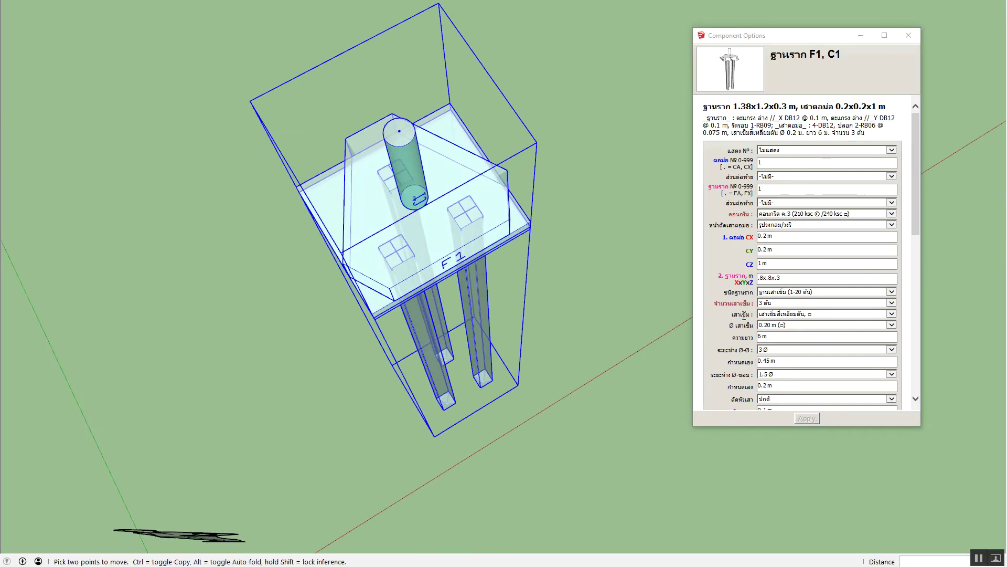
Change the pile diameter to 0.40 m, enlarging the footing to 2.78x2.4x0.3 m.
{"action": "left_click", "coordinate": [781, 327]}
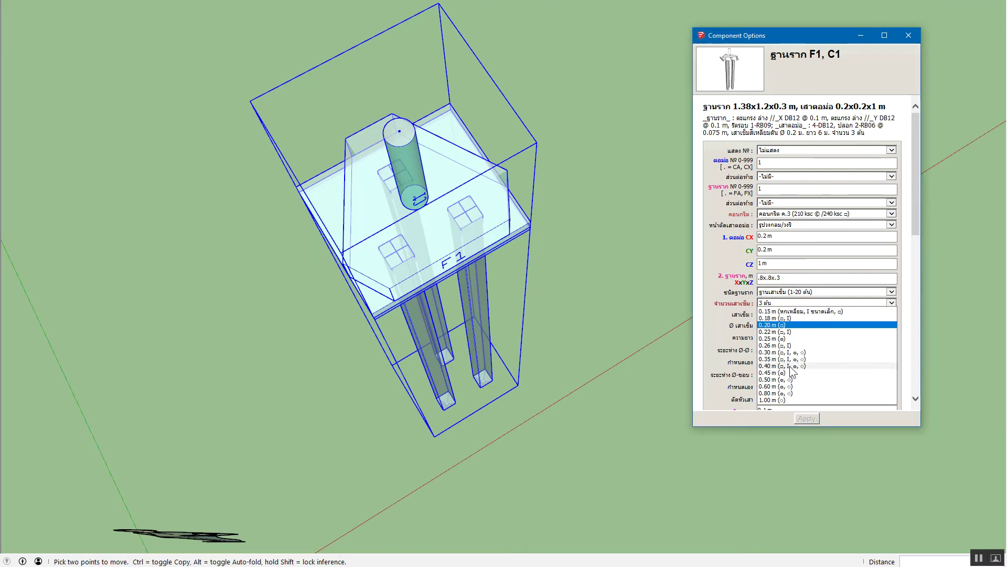
{"action": "left_click", "coordinate": [791, 366]}
{"action": "left_click", "coordinate": [811, 420]}
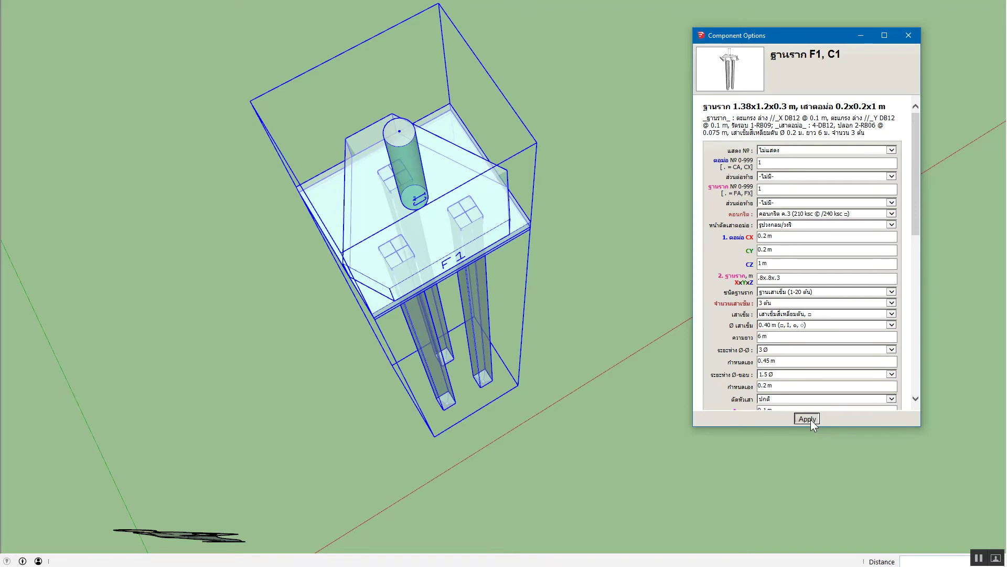
{"action": "middle_click_drag", "start_coordinate": [494, 278], "coordinate": [450, 270]}
{"action": "key", "text": "t"}
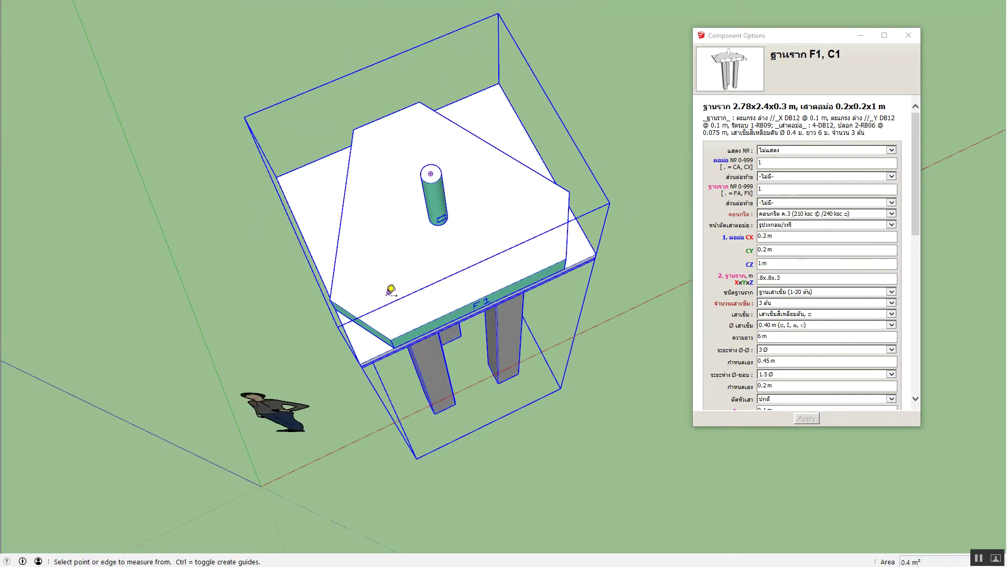
{"action": "left_click", "coordinate": [366, 323]}
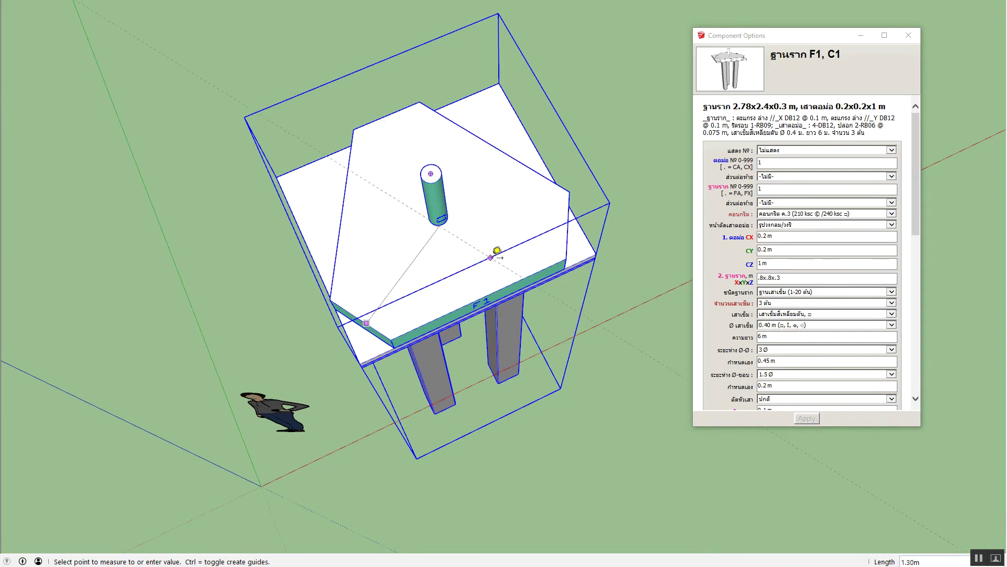
{"action": "key", "text": "space"}
{"action": "key", "text": "t"}
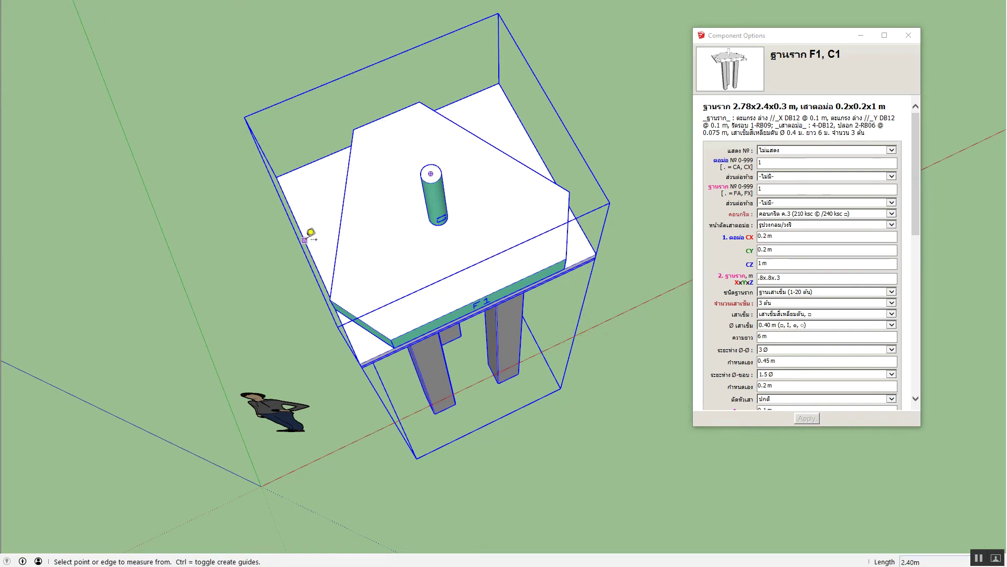
{"action": "mouse_move", "coordinate": [412, 283]}
{"action": "middle_mouse_down"}
{"action": "mouse_move", "coordinate": [375, 171]}
{"action": "mouse_move", "coordinate": [461, 247]}
{"action": "middle_mouse_up"}
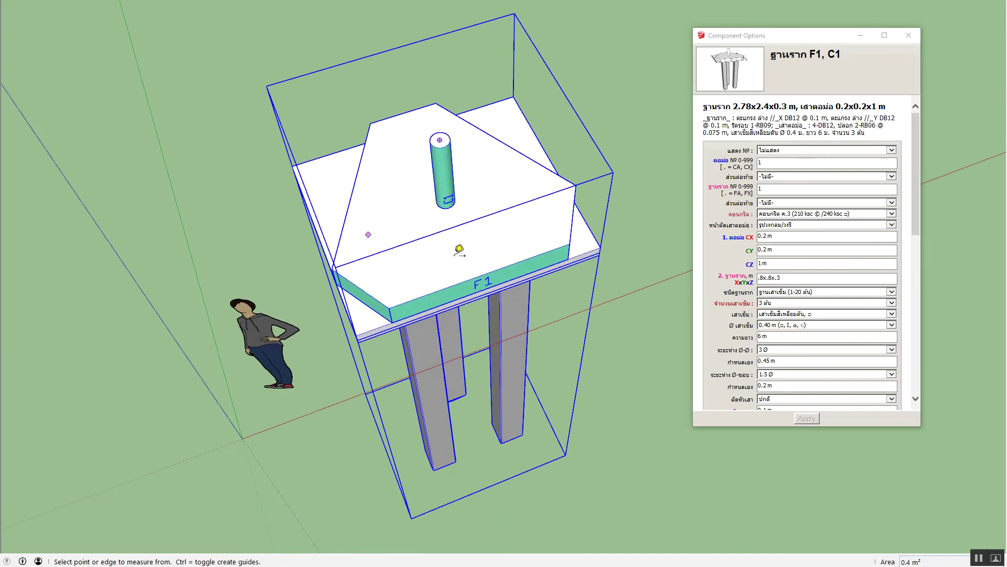
{"action": "left_click", "coordinate": [477, 269]}
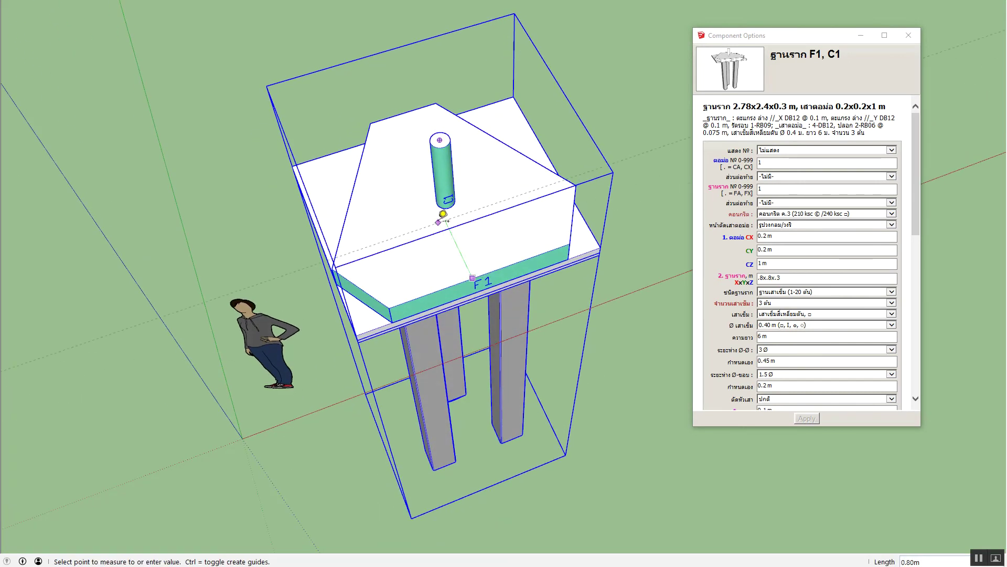
{"action": "mouse_move", "coordinate": [443, 215]}
{"action": "middle_mouse_down"}
{"action": "mouse_move", "coordinate": [391, 338]}
{"action": "mouse_move", "coordinate": [405, 302]}
{"action": "mouse_move", "coordinate": [435, 296]}
{"action": "middle_mouse_up"}
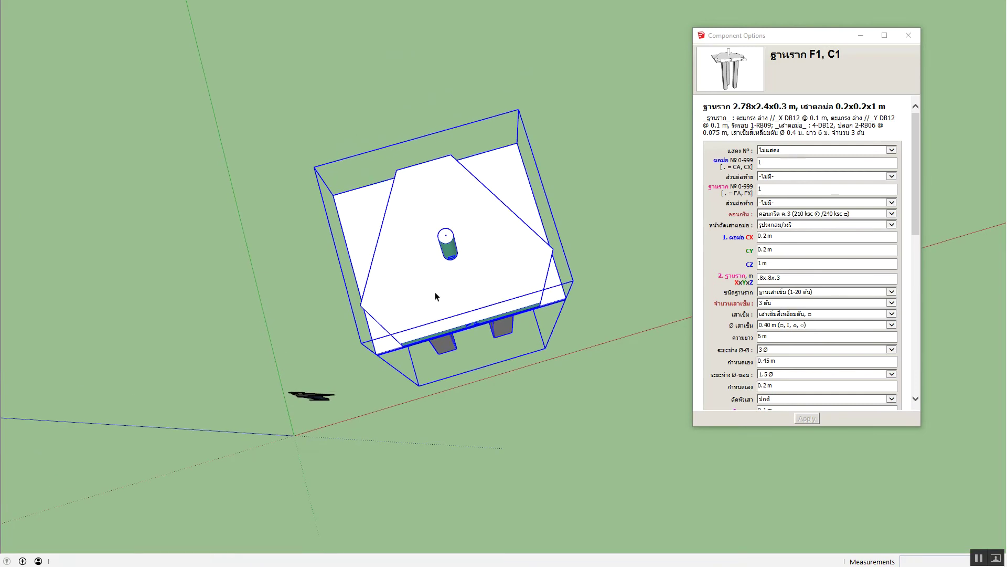
Change the pile diameter to 0.35 m.
{"action": "middle_click_drag", "start_coordinate": [436, 297], "coordinate": [451, 283]}
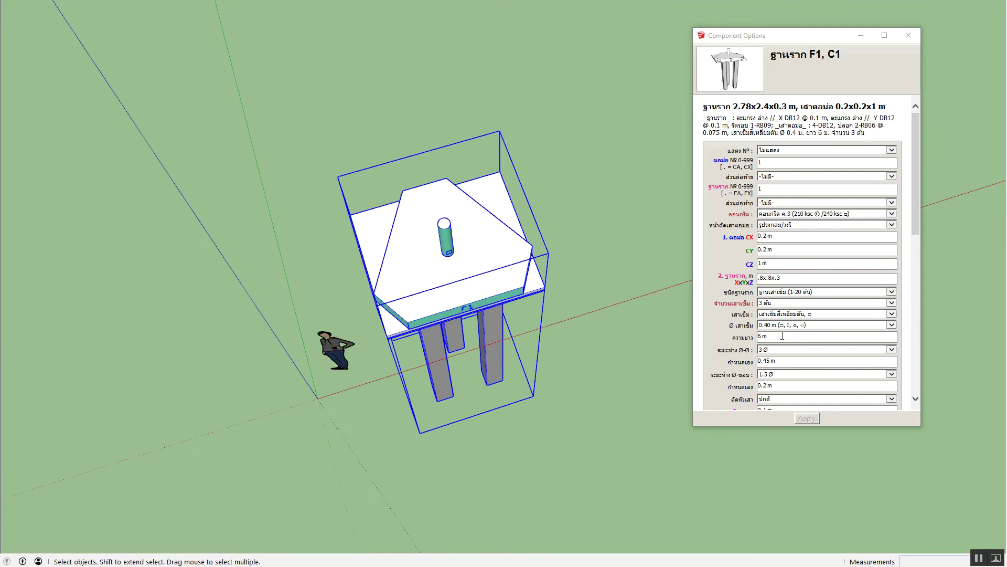
{"action": "left_click", "coordinate": [773, 324]}
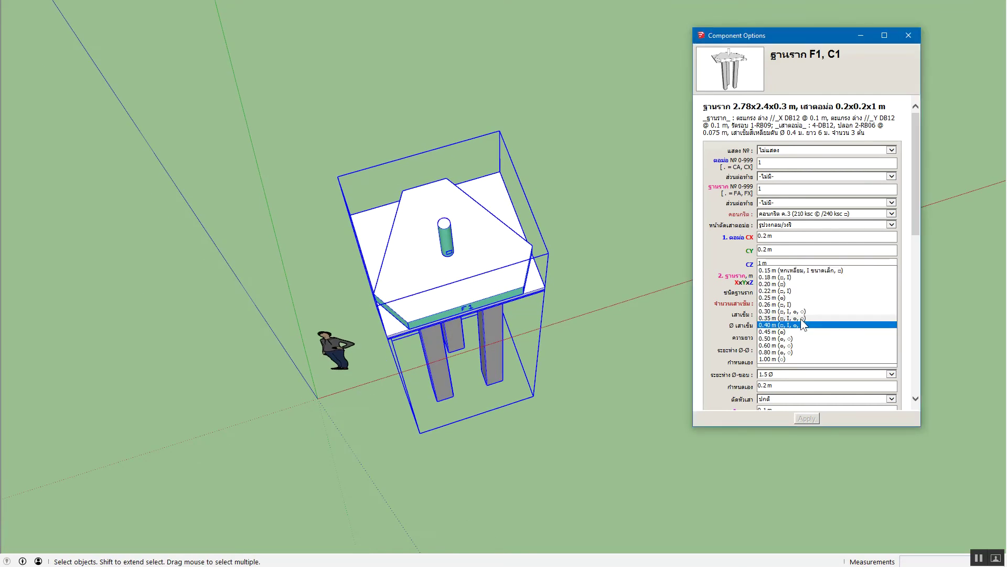
{"action": "left_click", "coordinate": [800, 319]}
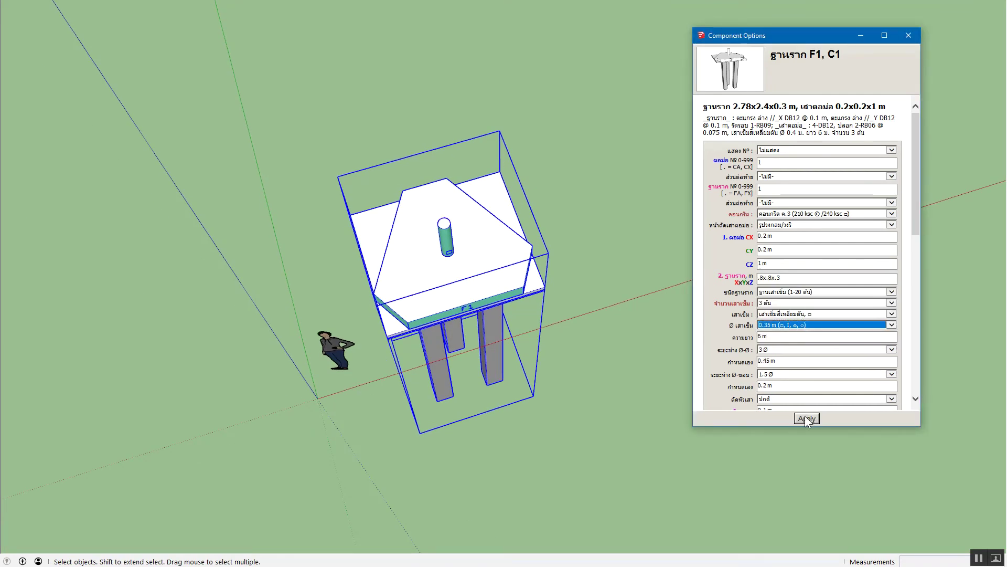
{"action": "left_click", "coordinate": [805, 418]}
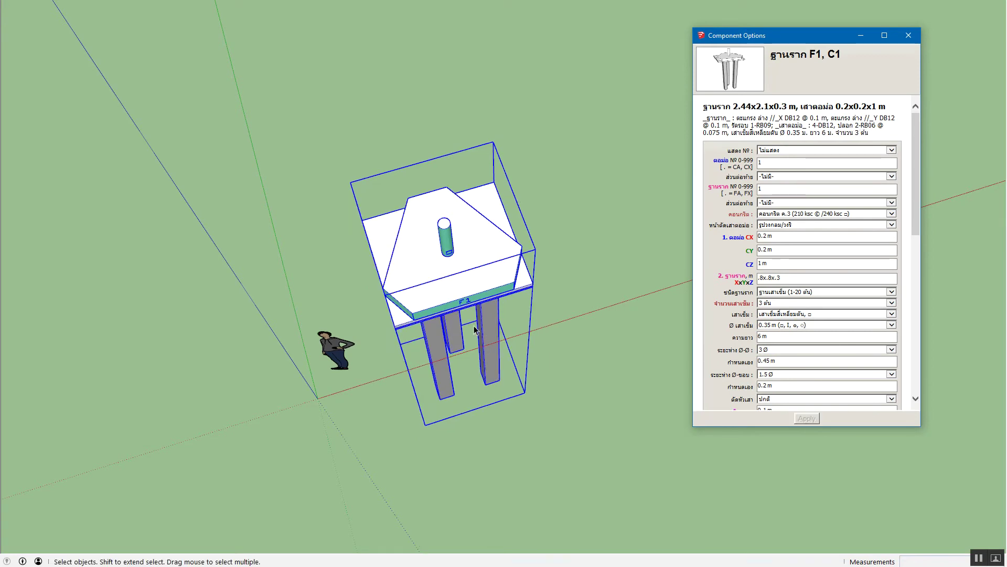
Set the pile length to 21 m, leaving a 2.44x2.1x0.3 m cap.
{"action": "scroll", "coordinate": [475, 329], "scroll_direction": "up", "scroll_amount": 1}
{"action": "scroll", "coordinate": [475, 329], "scroll_direction": "up", "scroll_amount": 1}
{"action": "scroll", "coordinate": [503, 331], "scroll_direction": "up", "scroll_amount": 1}
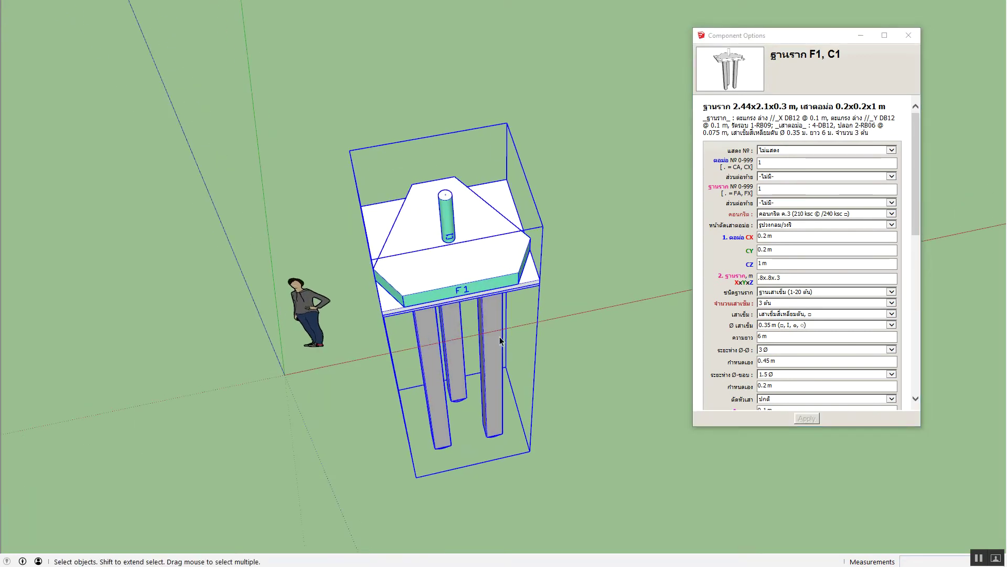
{"action": "scroll", "coordinate": [506, 332], "scroll_direction": "up", "scroll_amount": 1}
{"action": "triple_click", "coordinate": [771, 340]}
{"action": "type", "text": "21"}
{"action": "left_click", "coordinate": [808, 417]}
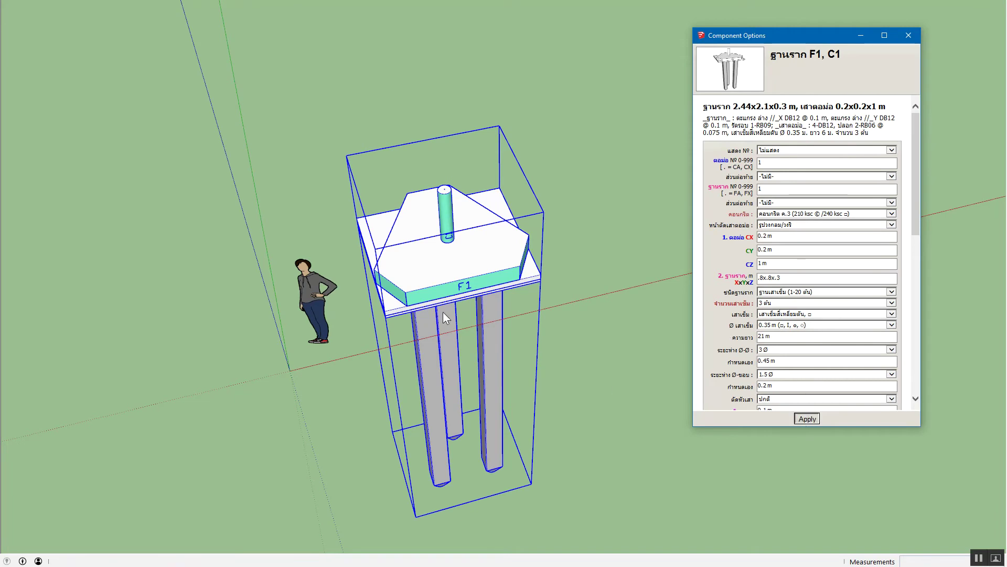
{"action": "mouse_move", "coordinate": [493, 321]}
{"action": "middle_mouse_down"}
{"action": "mouse_move", "coordinate": [417, 415]}
{"action": "mouse_move", "coordinate": [837, 333]}
{"action": "middle_mouse_up"}
Give the footing 17 piles in the 3-4-3-4-3 layout (แบบที่ 1).
{"action": "left_click", "coordinate": [788, 302]}
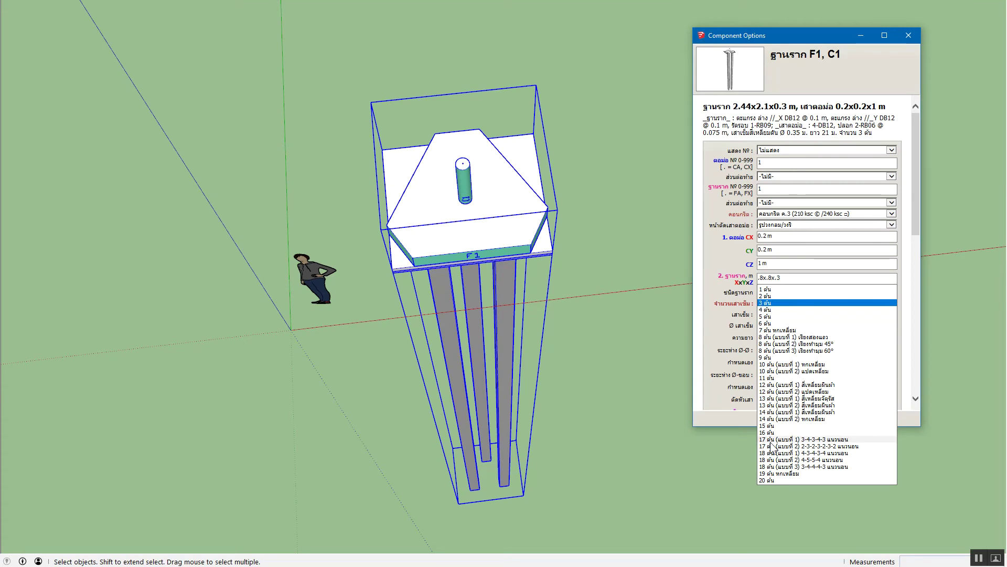
{"action": "left_click", "coordinate": [821, 410]}
{"action": "left_click", "coordinate": [814, 417]}
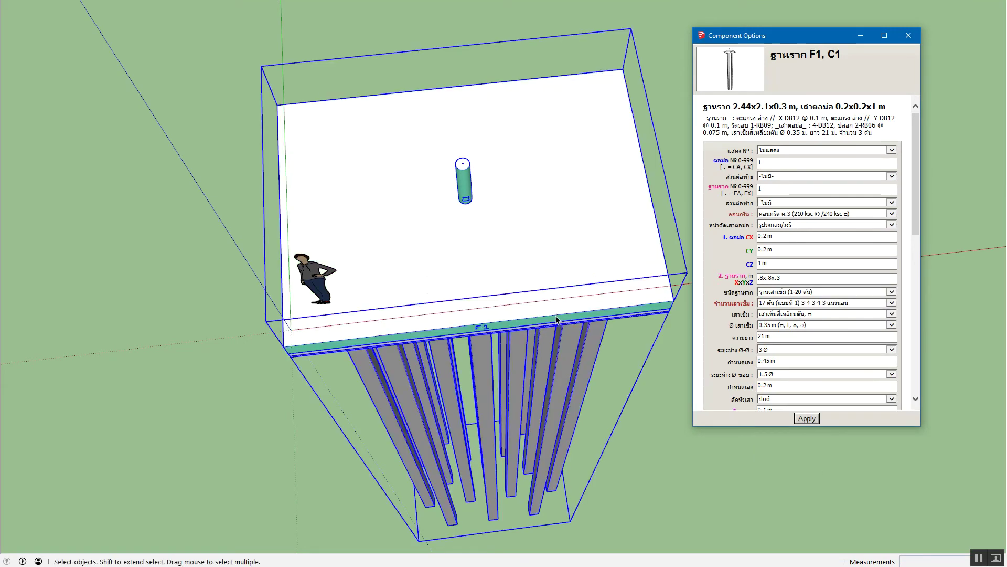
{"action": "mouse_move", "coordinate": [352, 349]}
{"action": "middle_mouse_down"}
{"action": "mouse_move", "coordinate": [397, 350]}
{"action": "mouse_move", "coordinate": [423, 337]}
{"action": "middle_mouse_up"}
{"action": "scroll", "coordinate": [515, 263], "scroll_direction": "down", "scroll_amount": 2}
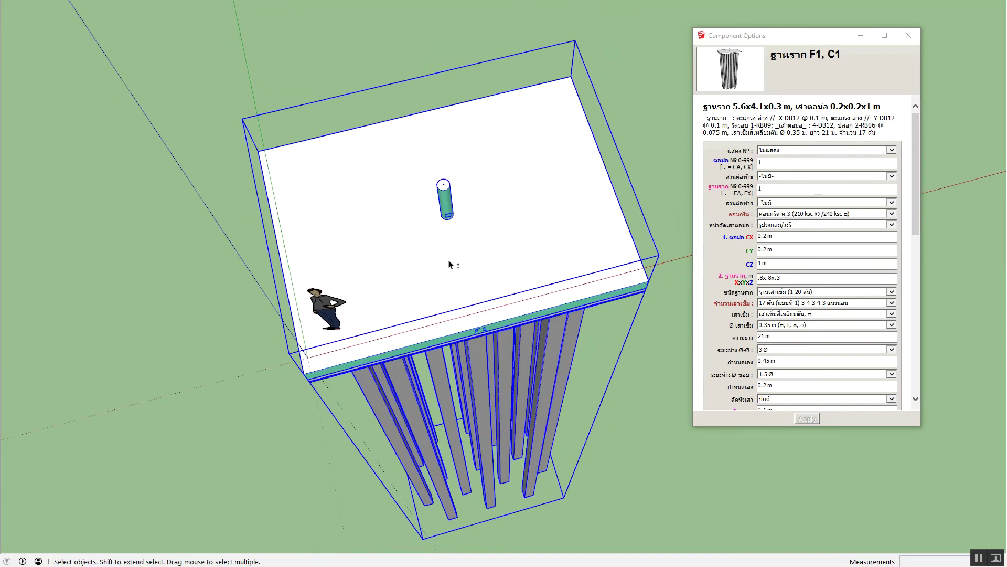
Turn on X-ray and switch the piles to I-shaped sections.
{"action": "key", "text": "alt+x"}
{"action": "middle_click_drag", "start_coordinate": [479, 239], "coordinate": [476, 276]}
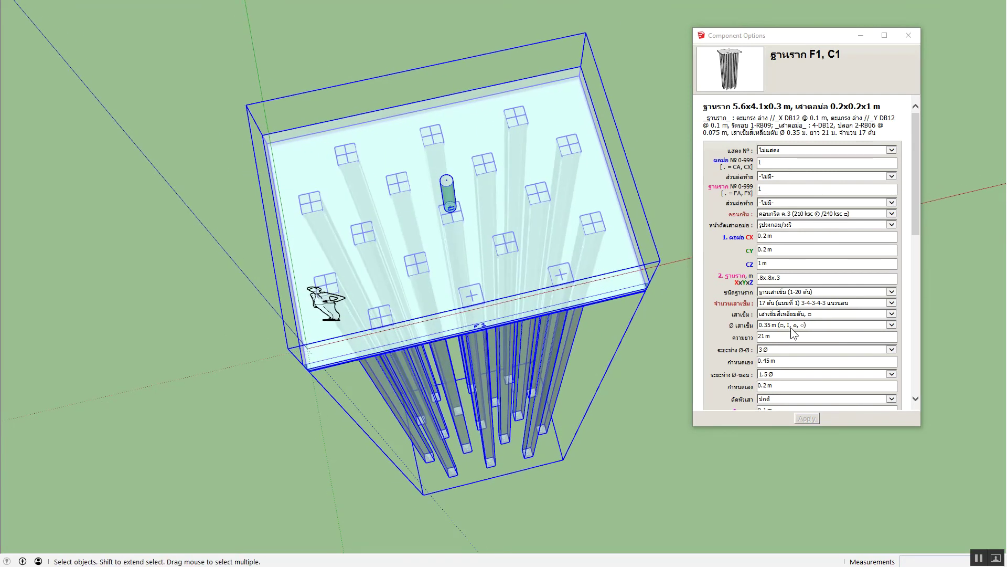
{"action": "left_click", "coordinate": [795, 314]}
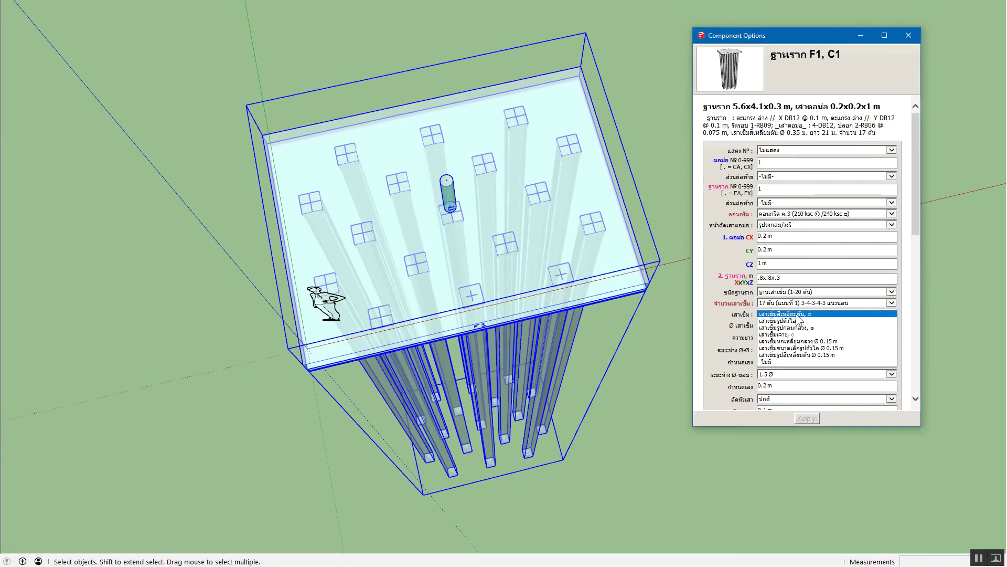
{"action": "left_click", "coordinate": [808, 321]}
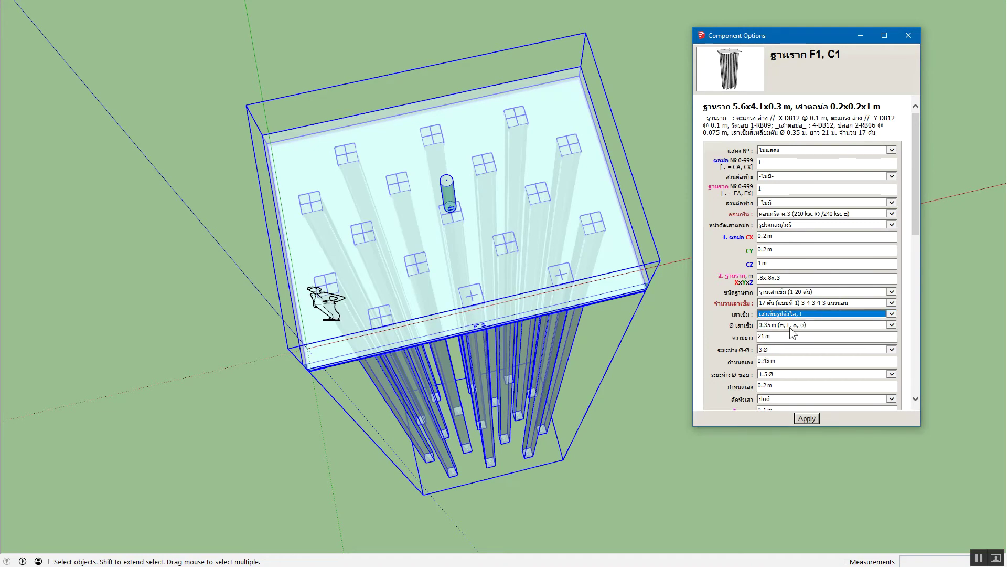
{"action": "left_click", "coordinate": [810, 417]}
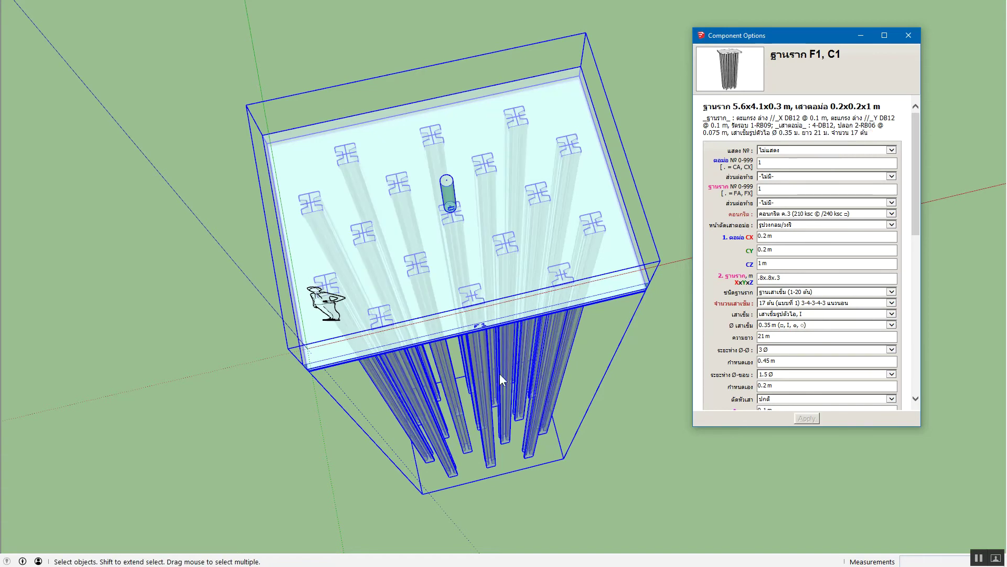
{"action": "left_click_drag", "start_coordinate": [424, 308], "coordinate": [495, 294]}
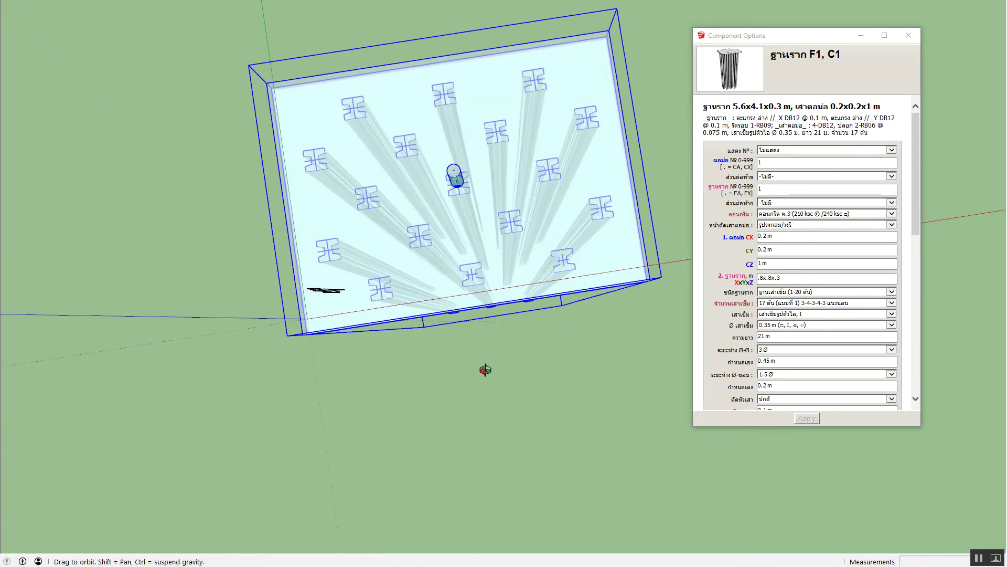
{"action": "middle_click_drag", "start_coordinate": [495, 293], "coordinate": [580, 324]}
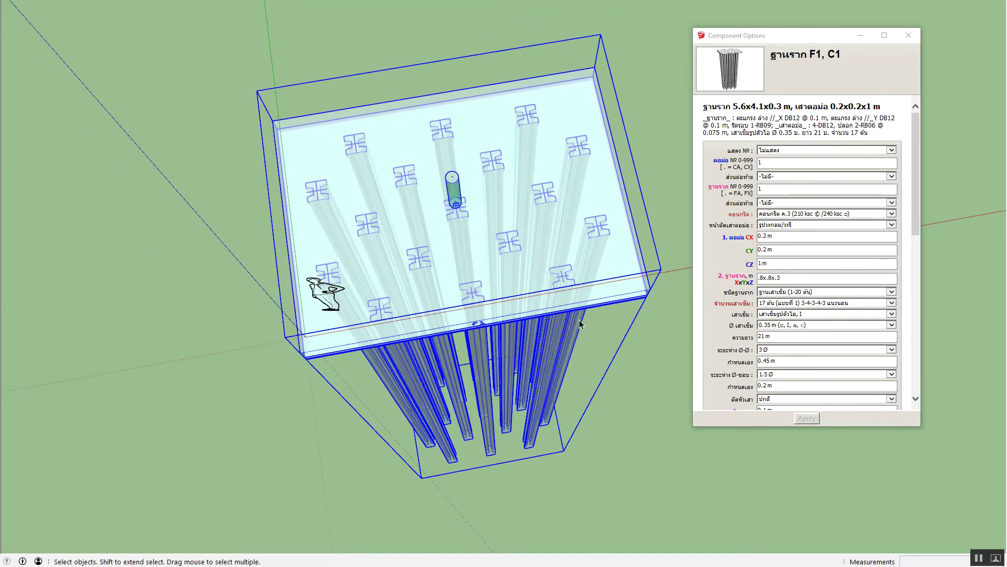
Switch the pile type to hollow round piles.
{"action": "left_click", "coordinate": [786, 315]}
{"action": "left_click", "coordinate": [787, 343]}
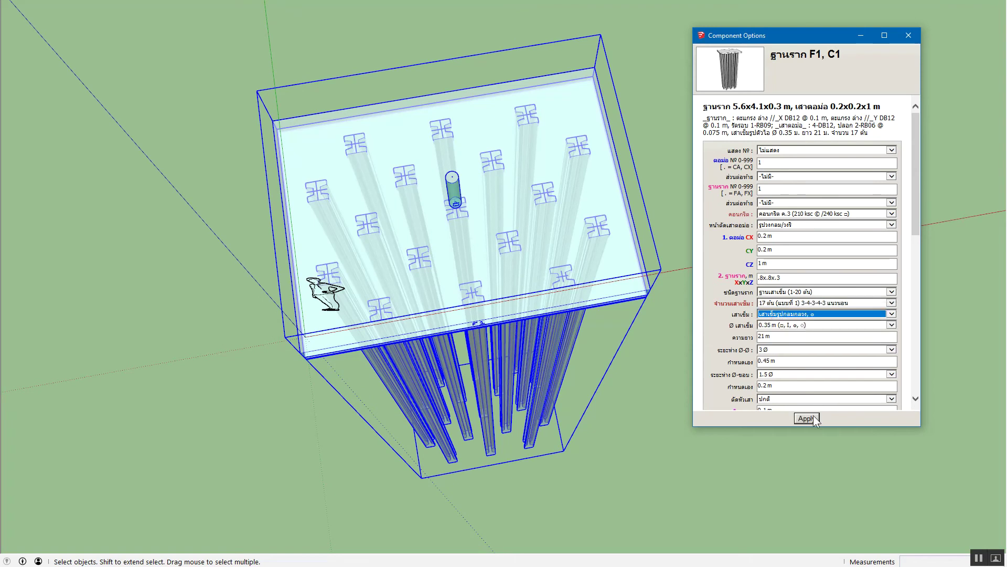
{"action": "left_click", "coordinate": [807, 418]}
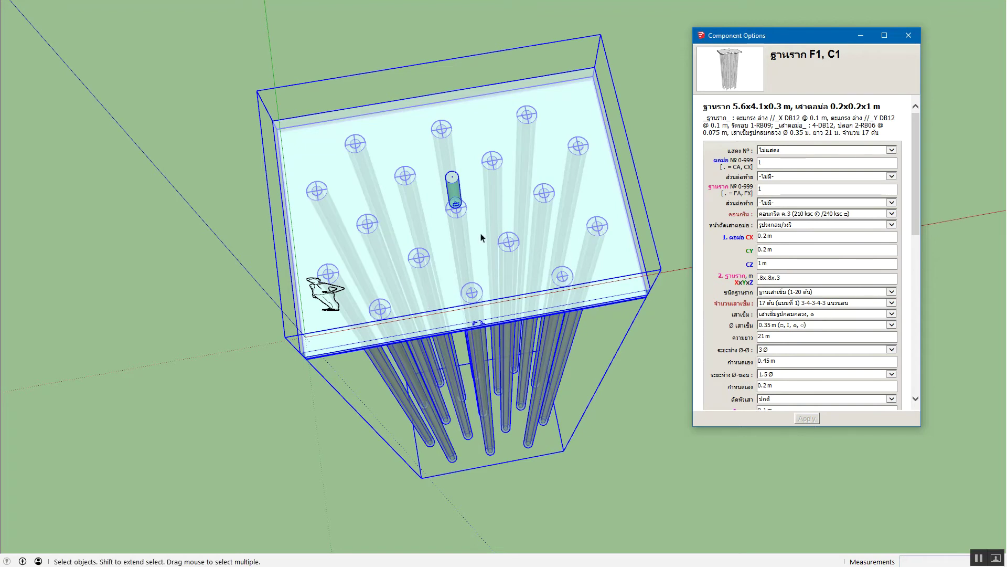
Switch the pile type to solid square piles.
{"action": "left_click", "coordinate": [791, 315]}
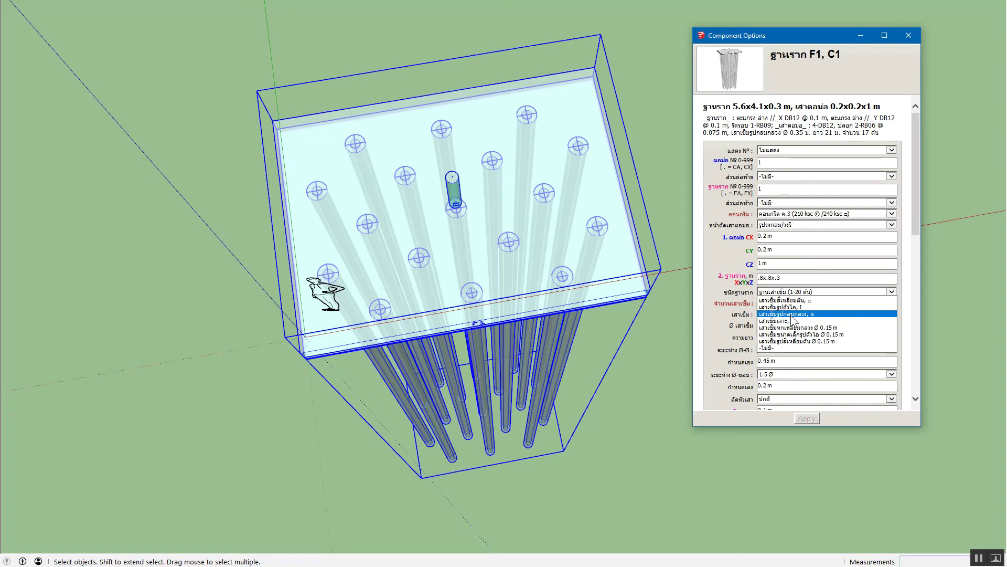
{"action": "left_click", "coordinate": [790, 300]}
{"action": "left_click", "coordinate": [804, 417]}
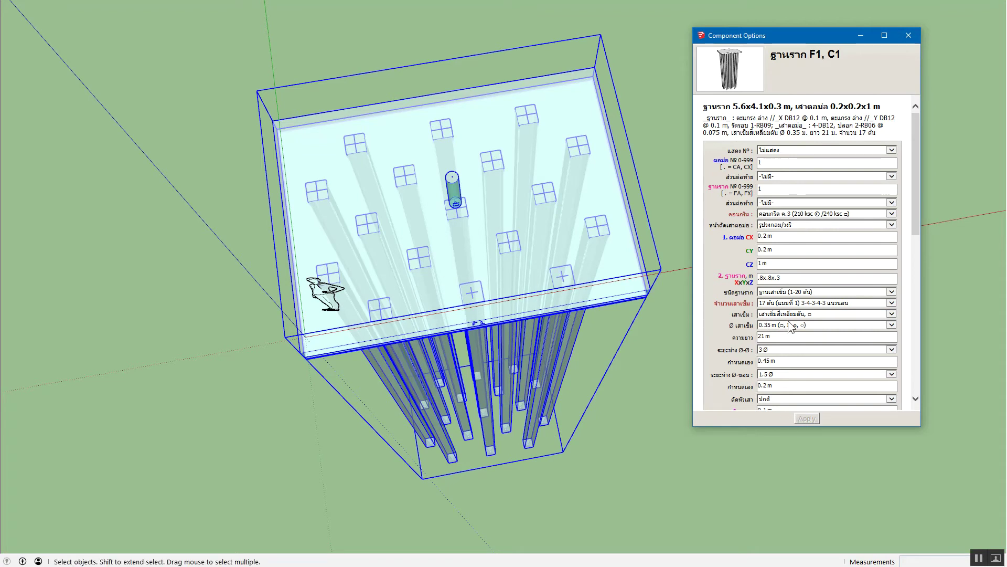
Try a single pile, then choose the second 17-pile layout (2-3-2-3-2-3-2).
{"action": "left_click", "coordinate": [775, 303]}
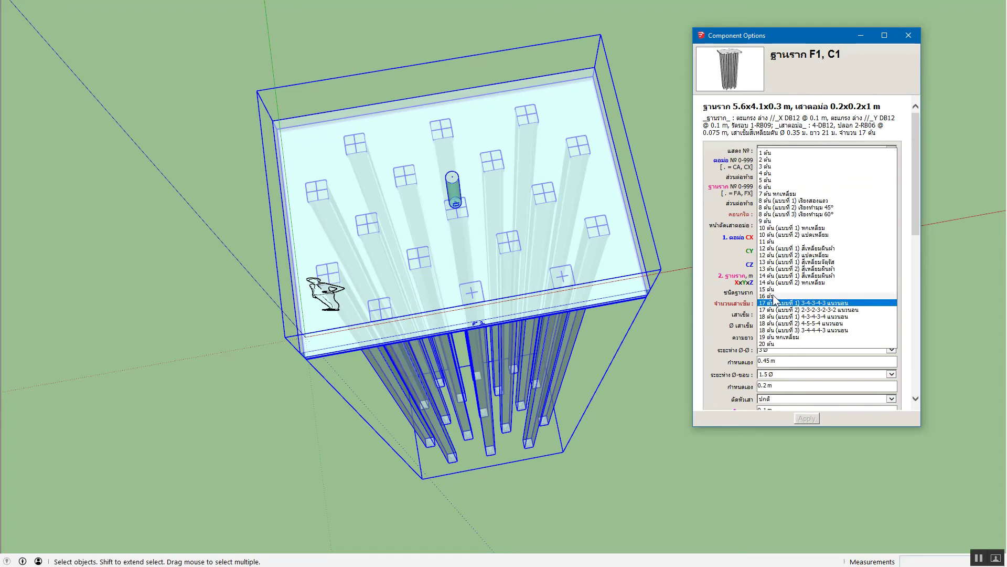
{"action": "left_click", "coordinate": [767, 153]}
{"action": "left_click", "coordinate": [807, 418]}
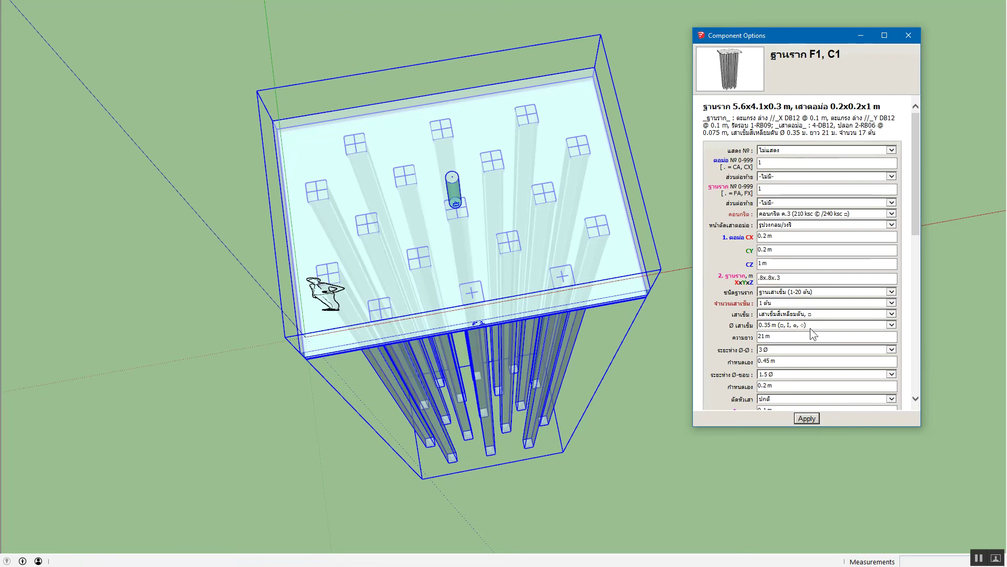
{"action": "left_click", "coordinate": [776, 301]}
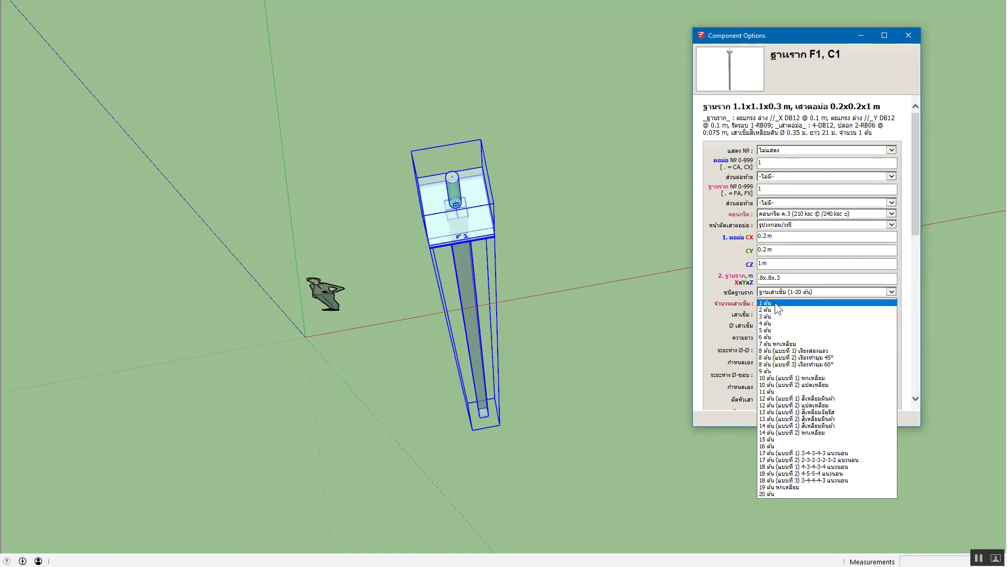
{"action": "left_click", "coordinate": [774, 459]}
{"action": "left_click", "coordinate": [807, 419]}
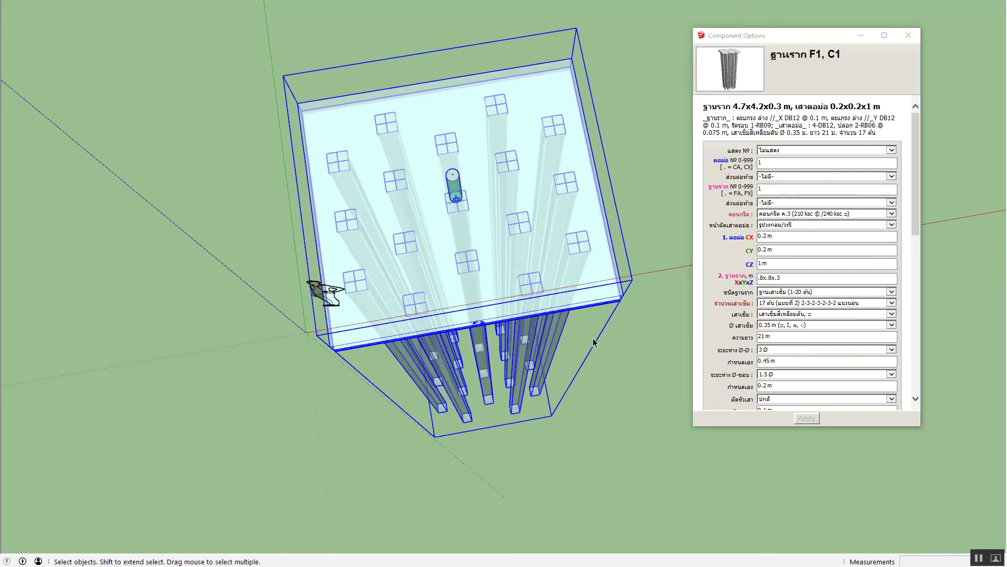
Set the pile type back to hollow round piles.
{"action": "left_click", "coordinate": [784, 313]}
{"action": "left_click", "coordinate": [802, 327]}
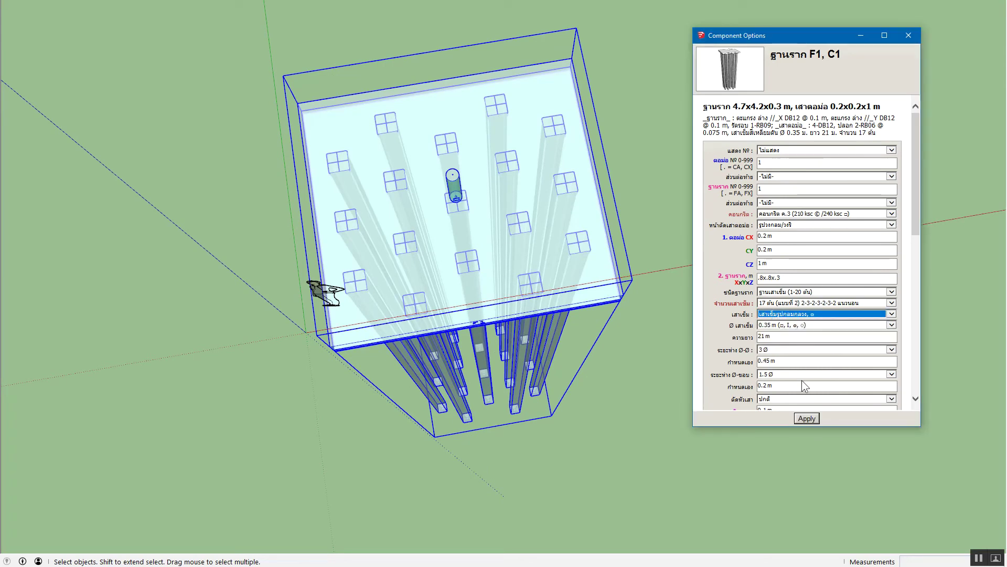
{"action": "left_click", "coordinate": [802, 418]}
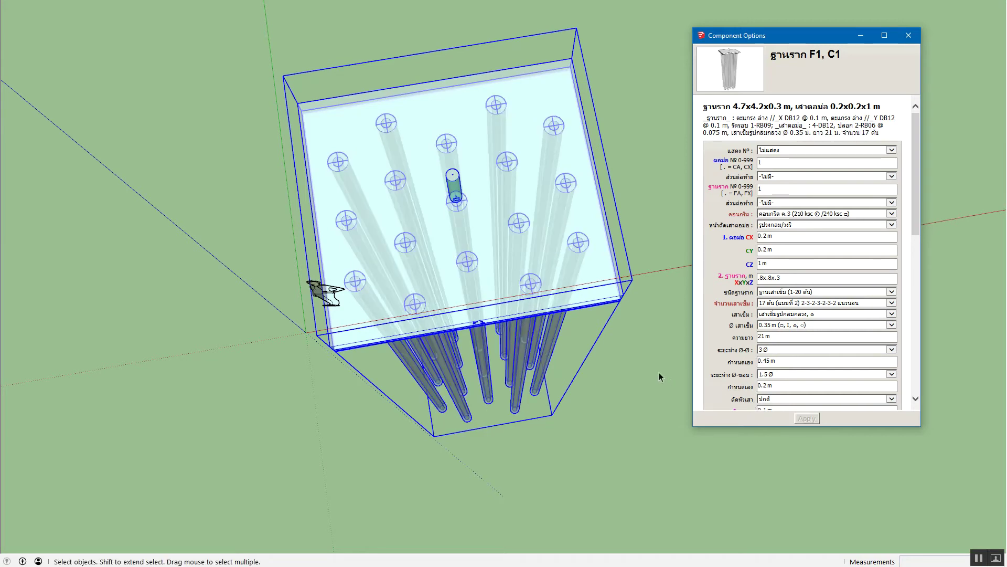
Change the piles to 0.22 m I-shaped sections, shrinking the cap to 3x2.7x0.3 m.
{"action": "left_click", "coordinate": [785, 326]}
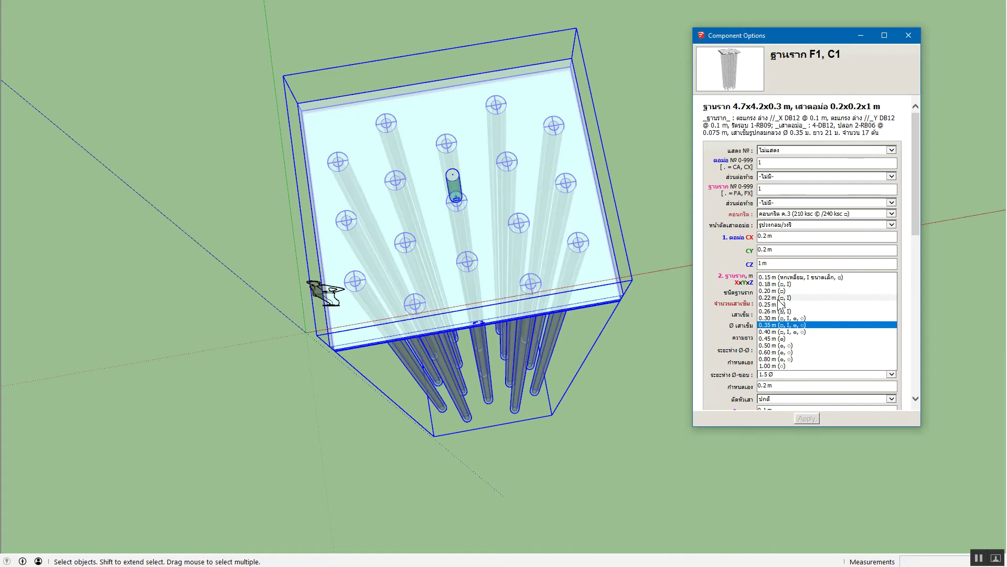
{"action": "left_click", "coordinate": [800, 314]}
{"action": "left_click", "coordinate": [809, 313]}
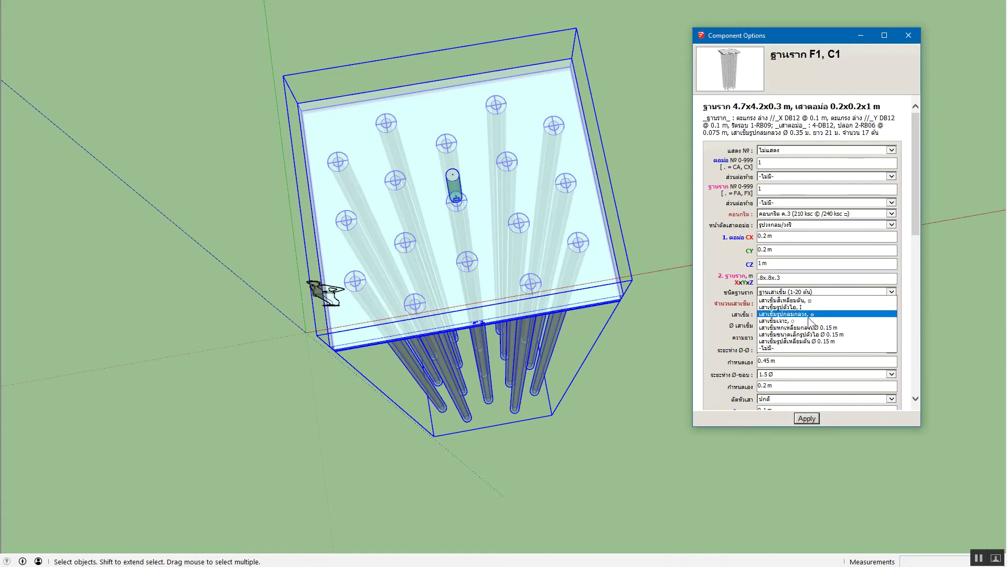
{"action": "left_click", "coordinate": [816, 325]}
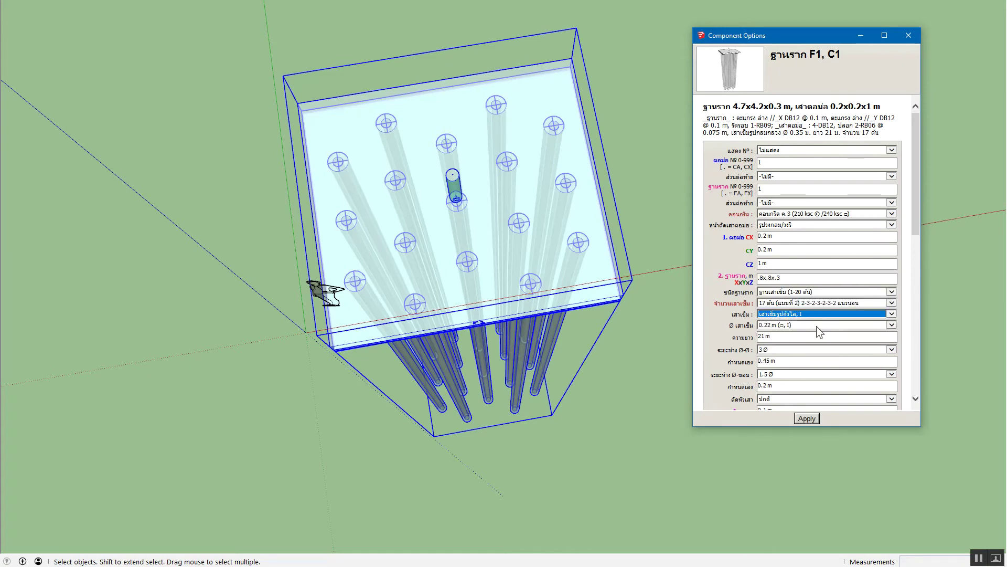
{"action": "left_click", "coordinate": [813, 419]}
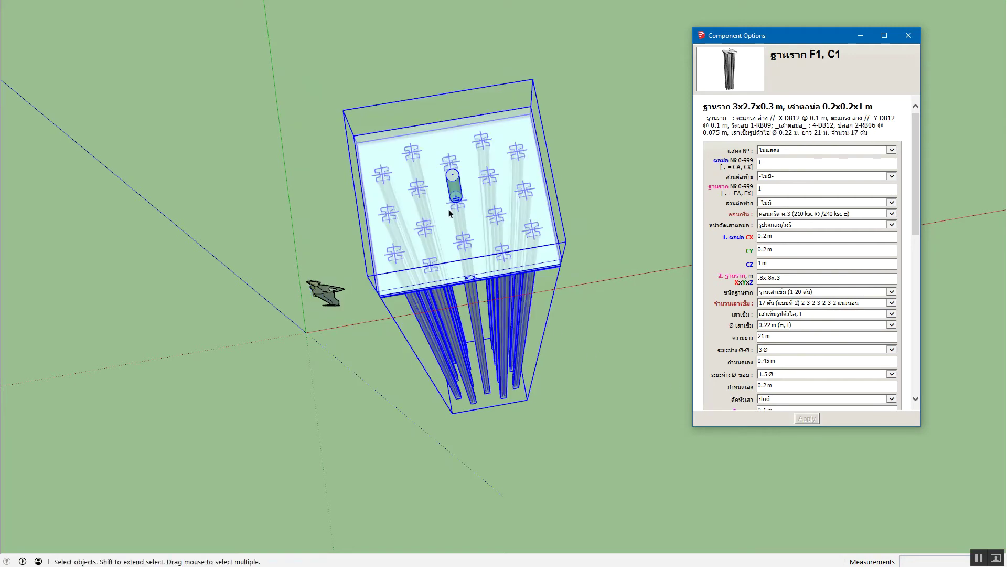
Orbit and zoom around the footing to inspect its piles from below and above.
{"action": "middle_click_drag", "start_coordinate": [448, 209], "coordinate": [442, 202]}
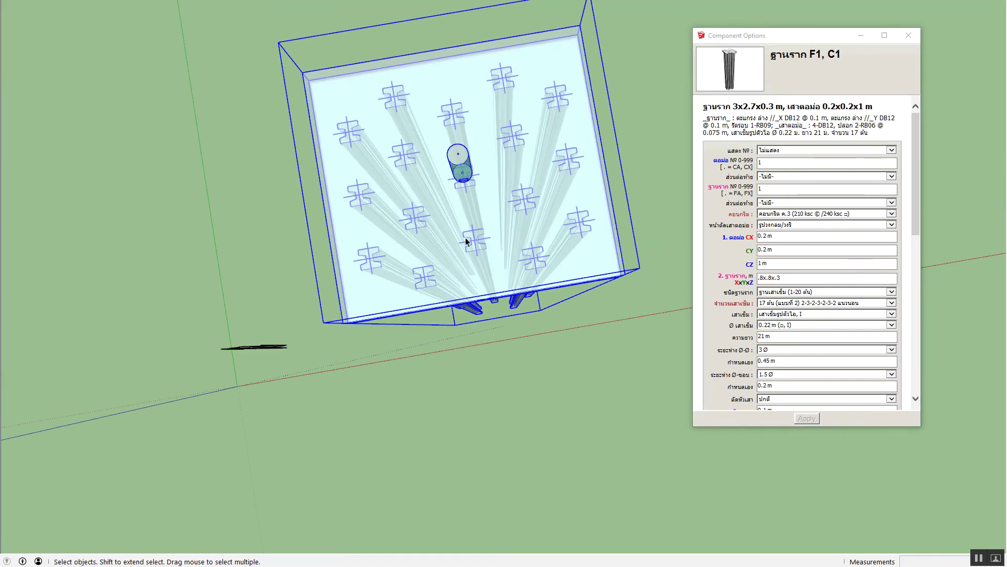
{"action": "scroll", "coordinate": [493, 247], "scroll_direction": "up", "scroll_amount": 2}
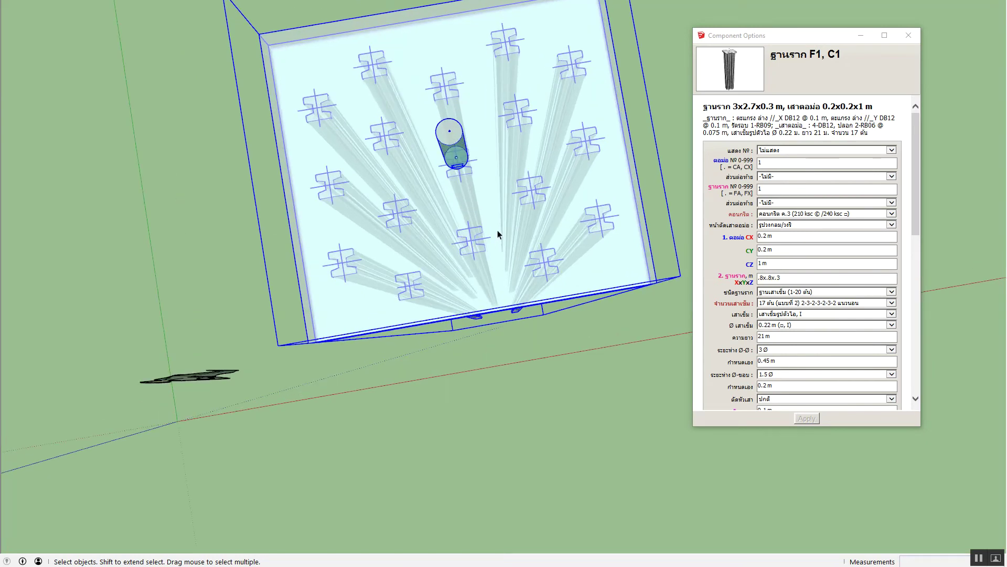
{"action": "middle_click_drag", "start_coordinate": [445, 236], "coordinate": [425, 285]}
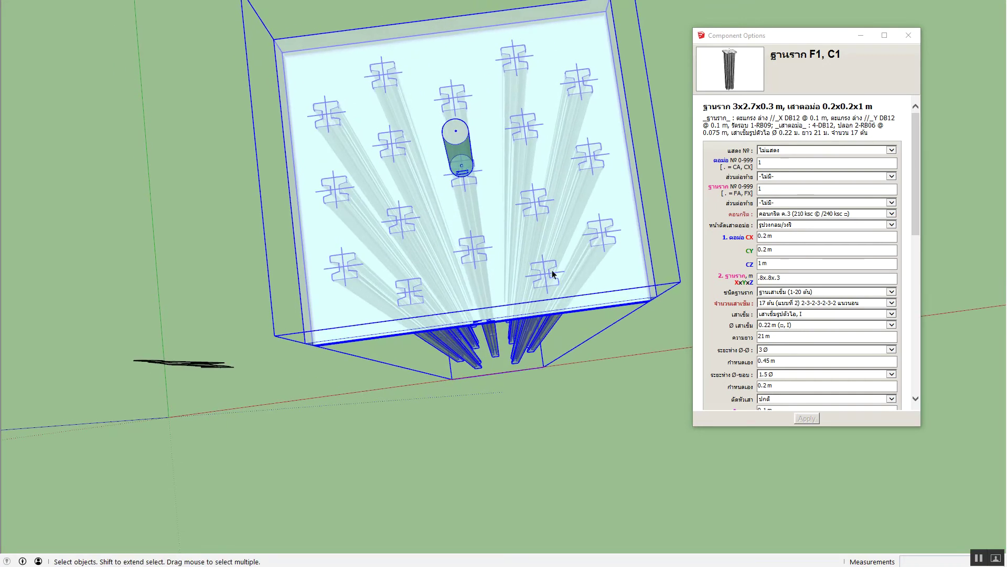
{"action": "scroll", "coordinate": [414, 223], "scroll_direction": "up", "scroll_amount": 2}
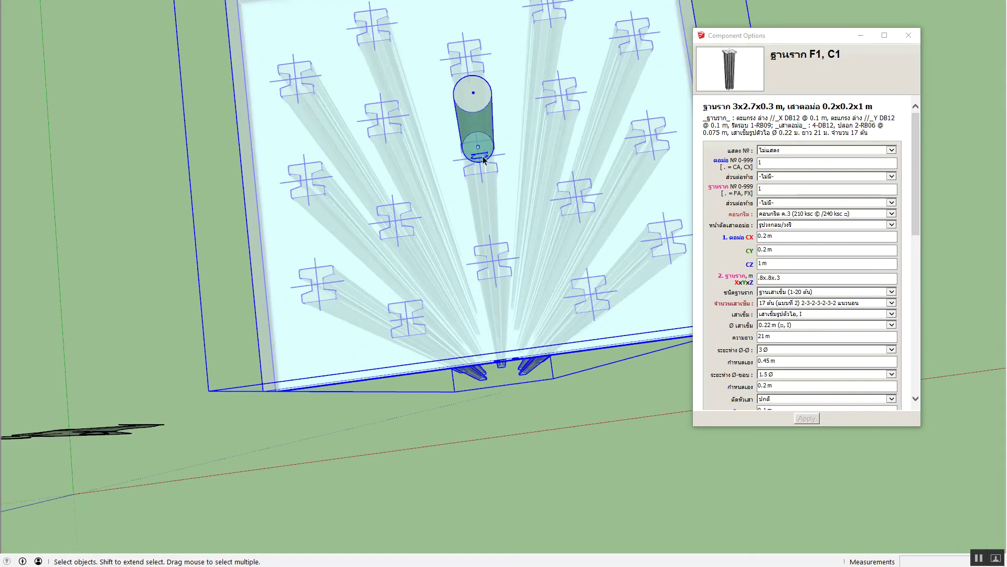
{"action": "mouse_move", "coordinate": [480, 215]}
{"action": "middle_mouse_down"}
{"action": "mouse_move", "coordinate": [425, 248]}
{"action": "mouse_move", "coordinate": [460, 239]}
{"action": "mouse_move", "coordinate": [521, 152]}
{"action": "middle_mouse_up"}
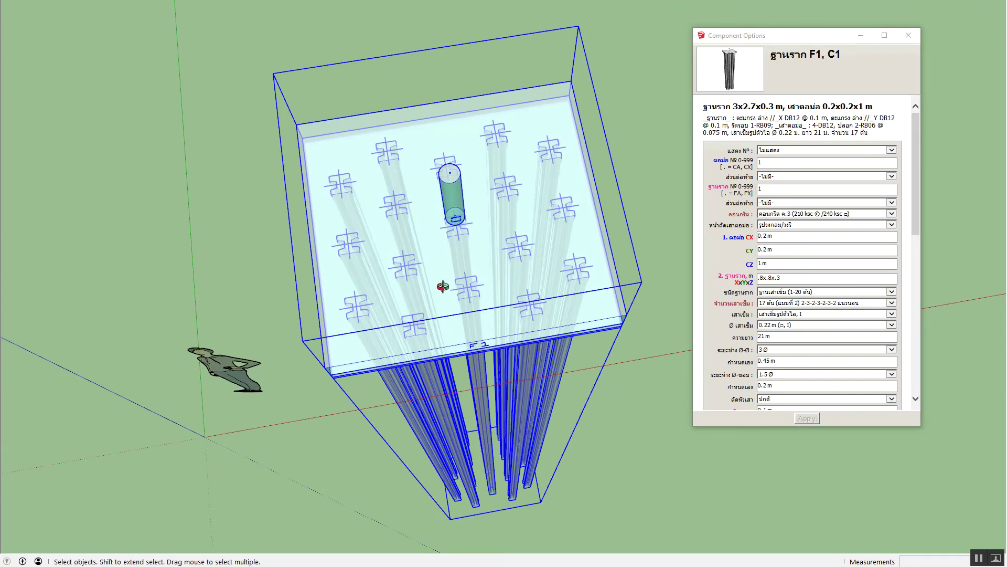
{"action": "scroll", "coordinate": [417, 226], "scroll_direction": "up", "scroll_amount": 2}
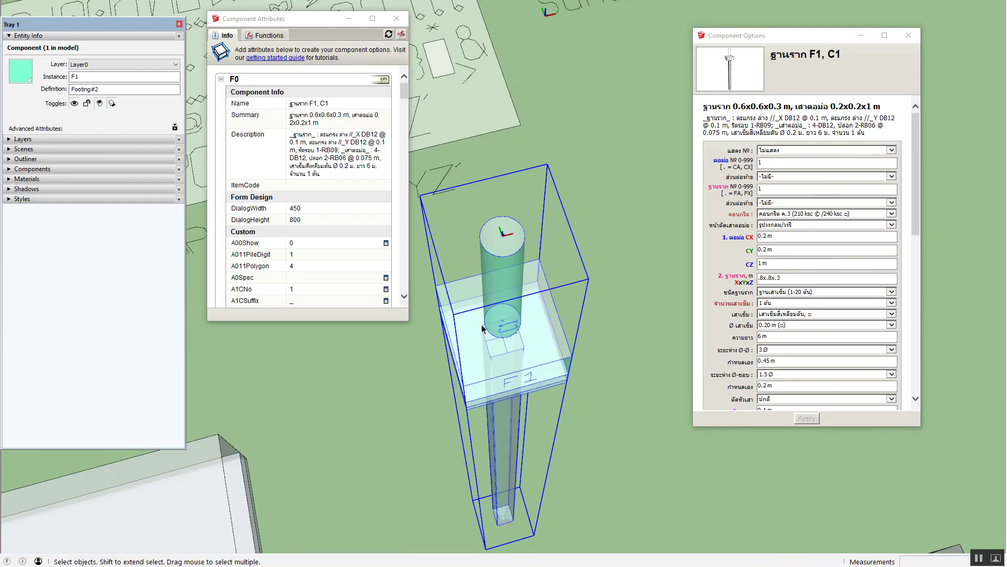
Edit into the footing, then the pile, then its nested SectionX component.
{"action": "double_click", "coordinate": [506, 431]}
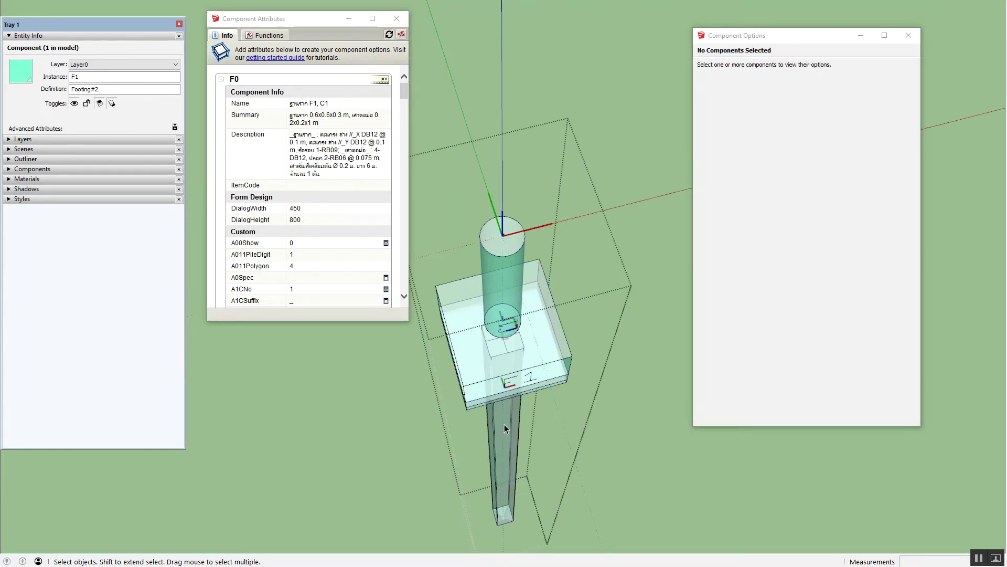
{"action": "double_click", "coordinate": [505, 424]}
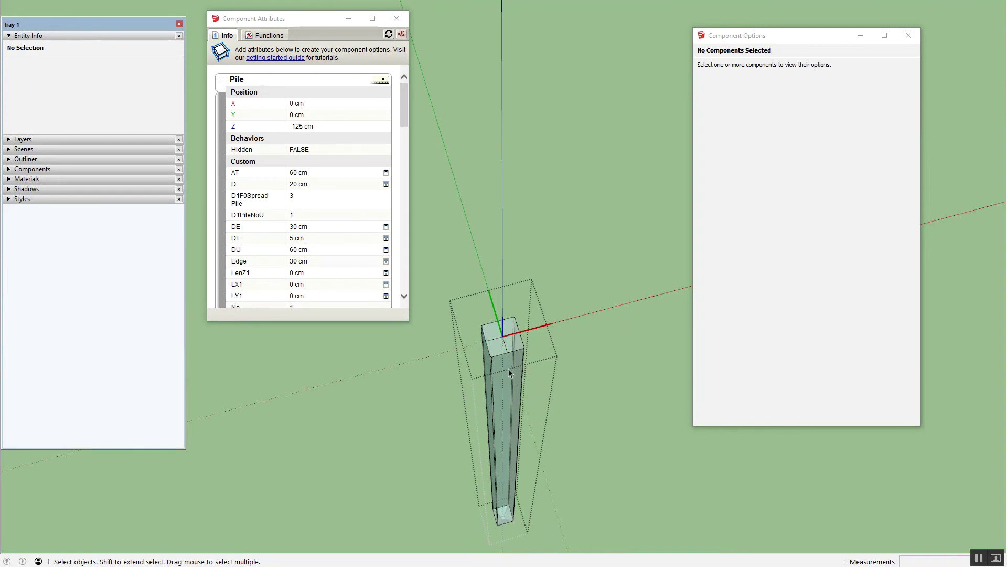
{"action": "left_click", "coordinate": [507, 348]}
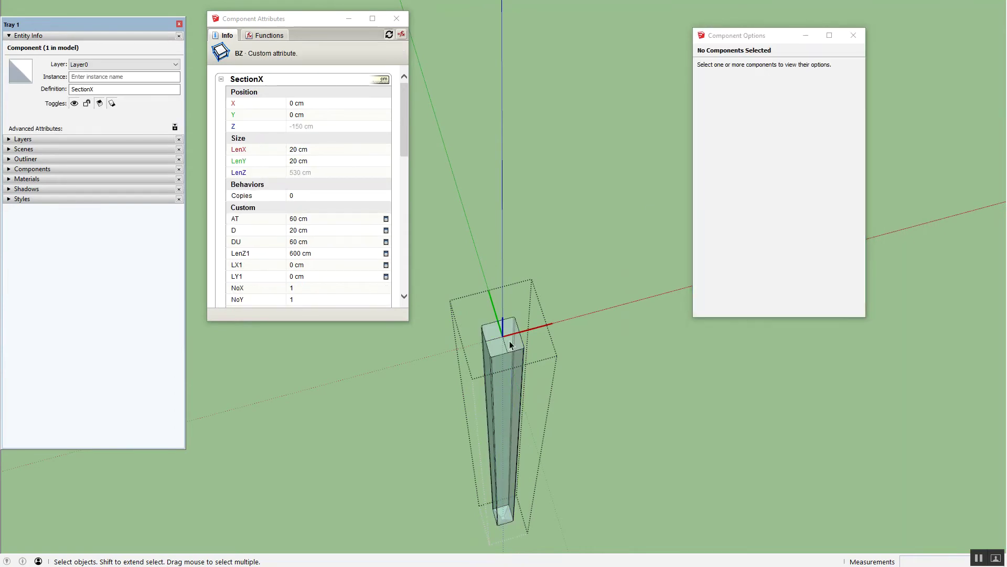
{"action": "double_click", "coordinate": [507, 345]}
Group the four top edges of the pile square and name the group Cross.
{"action": "left_click", "coordinate": [505, 346]}
{"action": "left_click", "coordinate": [502, 344]}
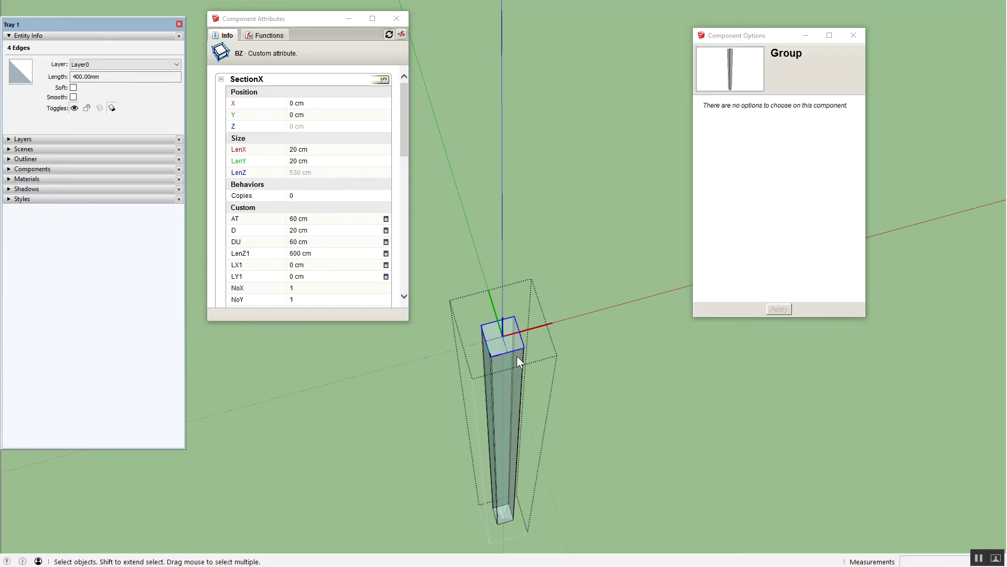
{"action": "left_click", "coordinate": [517, 356]}
{"action": "left_click", "coordinate": [90, 73]}
{"action": "type", "text": "ss"}
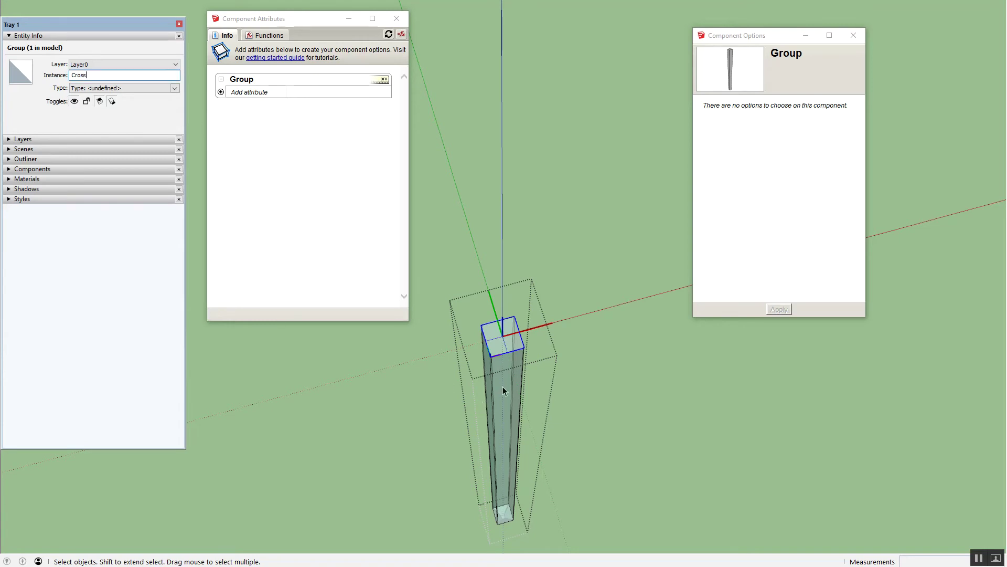
{"action": "middle_click_drag", "start_coordinate": [503, 389], "coordinate": [506, 386]}
Add Position and Size attributes to the Cross group.
{"action": "left_click", "coordinate": [249, 93]}
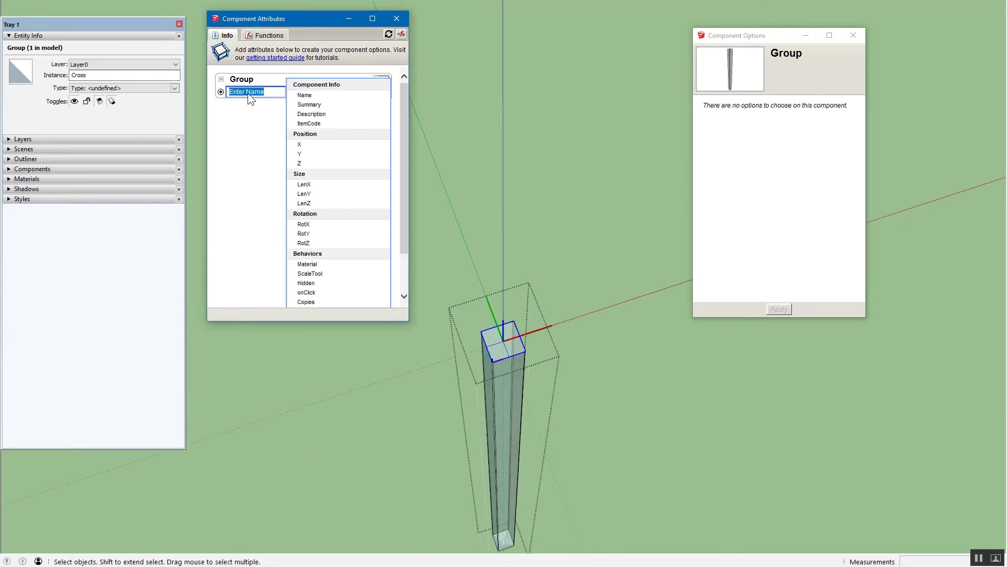
{"action": "left_click", "coordinate": [304, 135]}
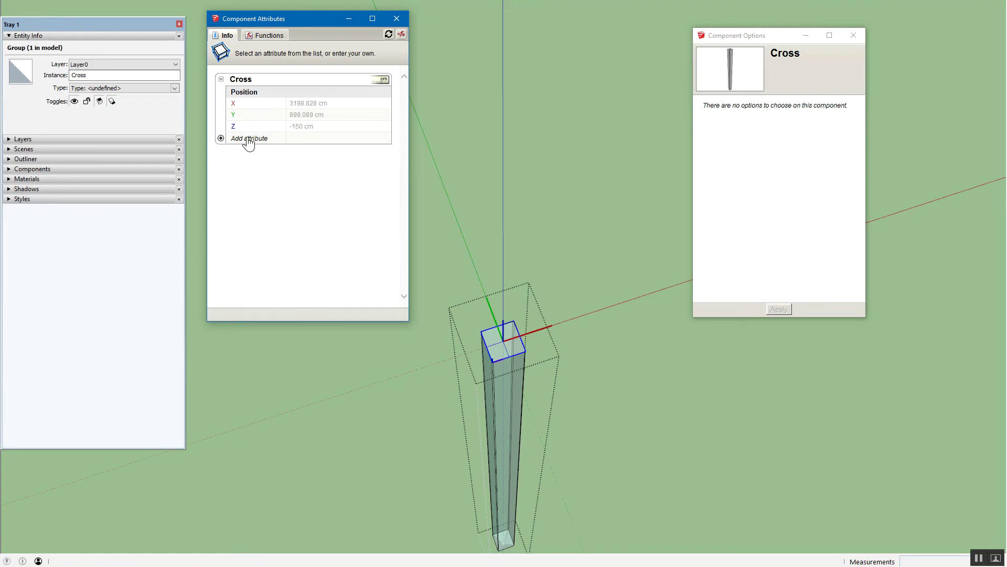
{"action": "left_click", "coordinate": [248, 139]}
{"action": "left_click", "coordinate": [305, 137]}
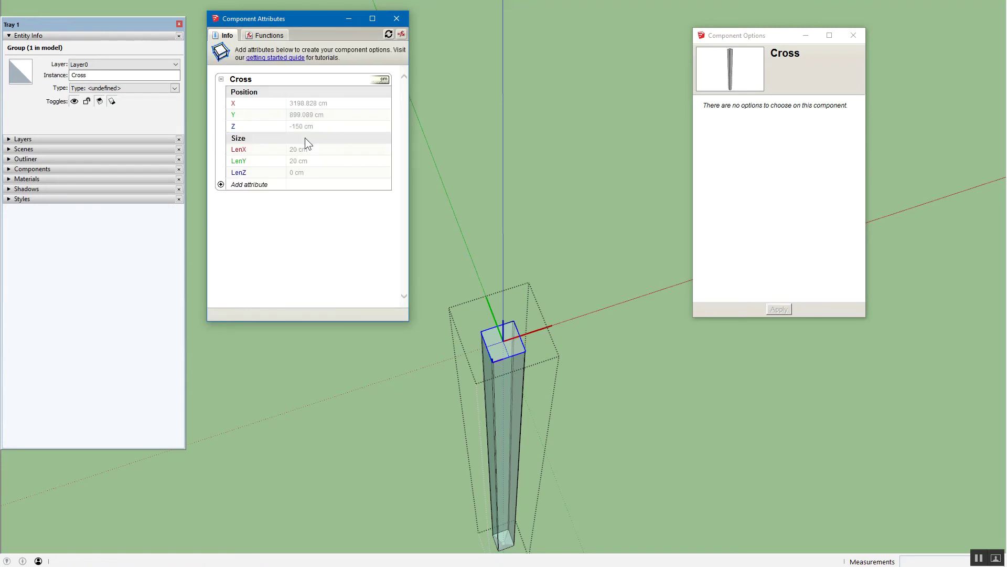
Set the Cross group's X, Y and Z positions to 0 cm.
{"action": "left_click", "coordinate": [313, 104]}
{"action": "type", "text": "0"}
{"action": "key", "text": "Return"}
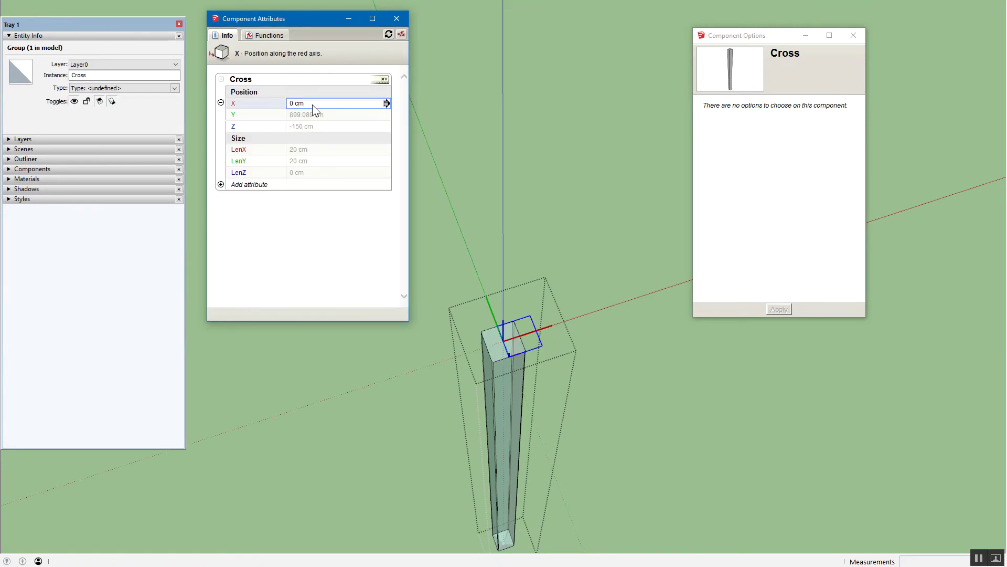
{"action": "left_click", "coordinate": [312, 112]}
{"action": "type", "text": "0"}
{"action": "key", "text": "Return"}
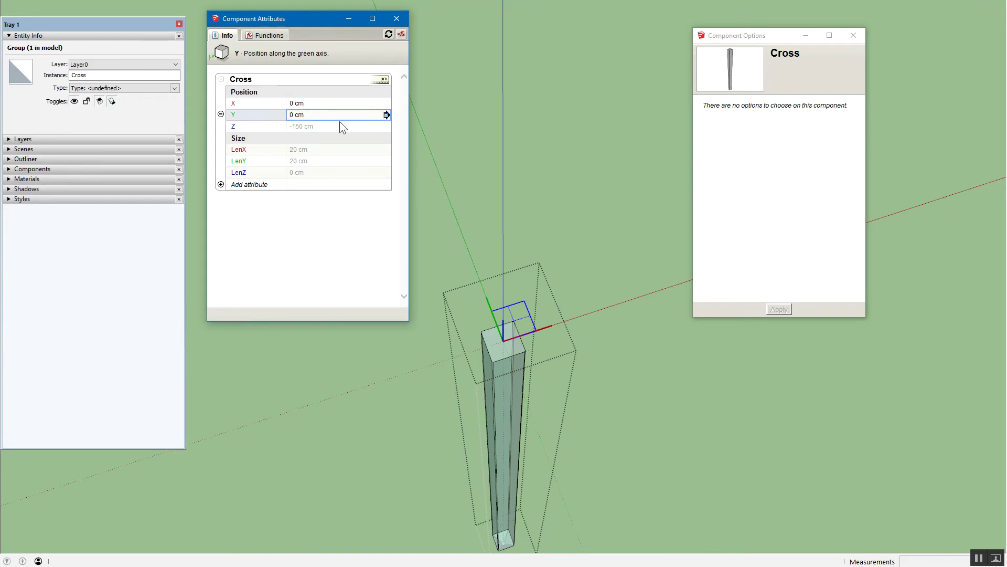
{"action": "left_click", "coordinate": [321, 127]}
{"action": "type", "text": "0"}
{"action": "key", "text": "Return"}
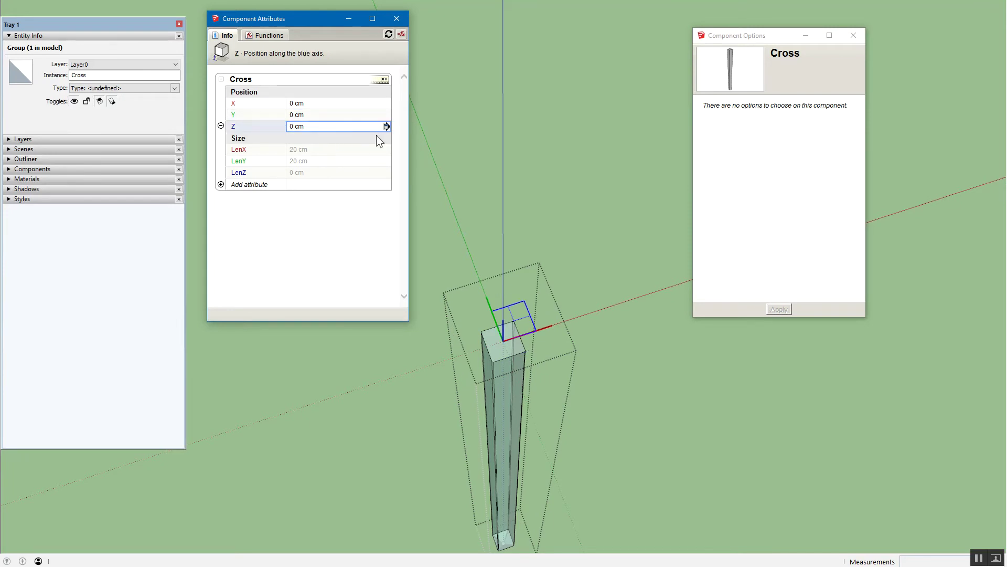
{"action": "key", "text": "y"}
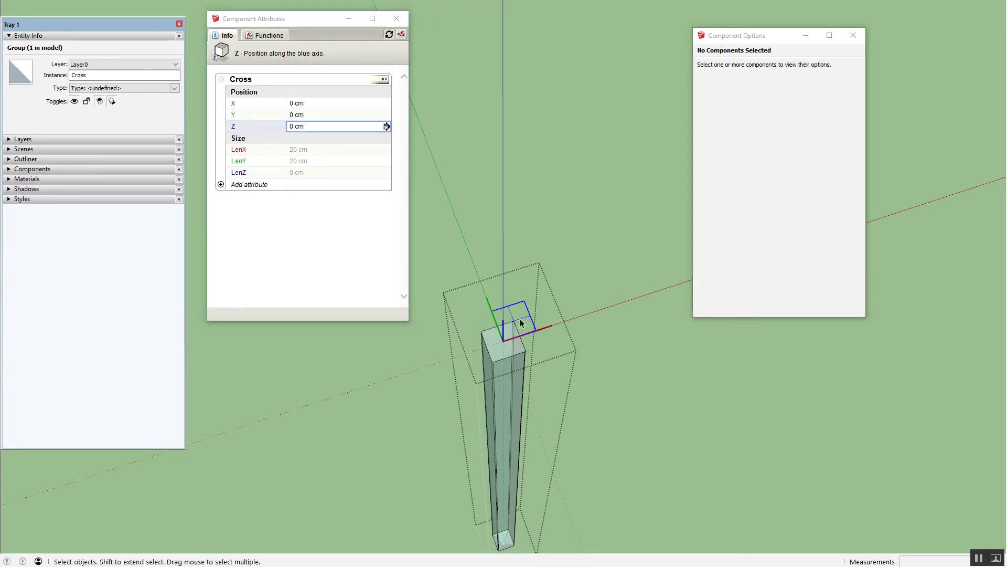
{"action": "key", "text": "space"}
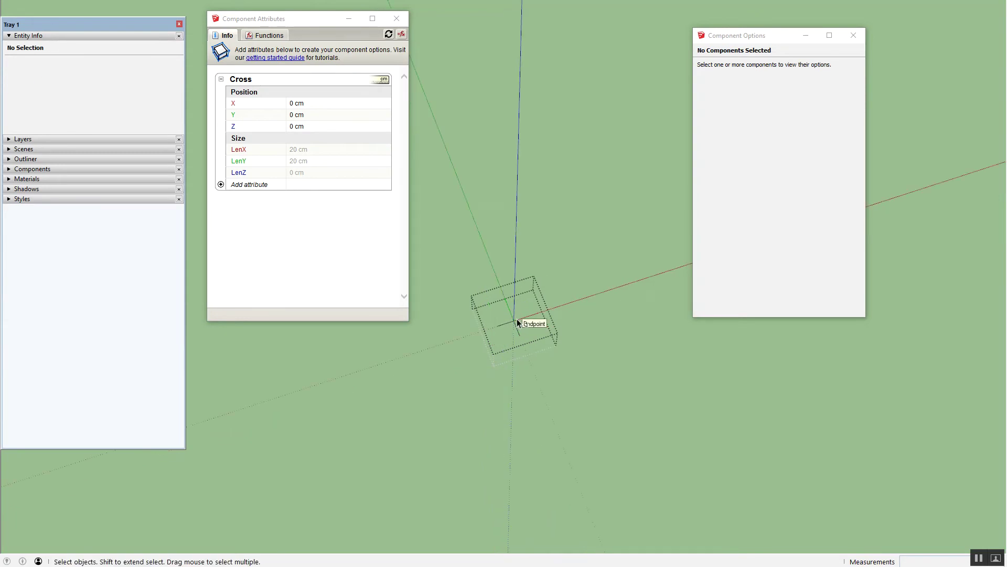
Set Cross LenX to SectionX's D and LenY to =LenX, giving 20 cm each.
{"action": "left_click", "coordinate": [273, 128]}
{"action": "left_click", "coordinate": [309, 150]}
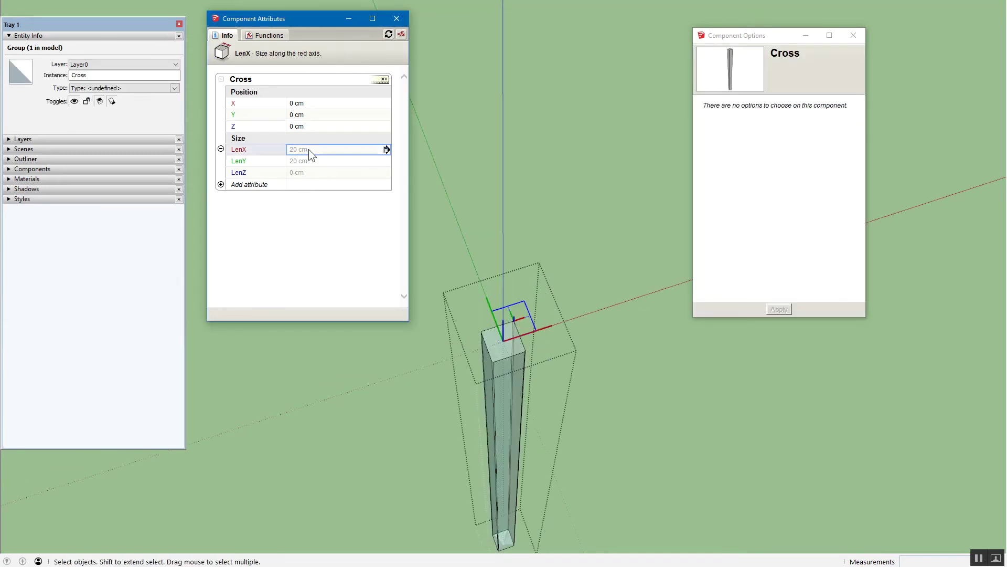
{"action": "type", "text": "=SectionX!D"}
{"action": "key", "text": "Return"}
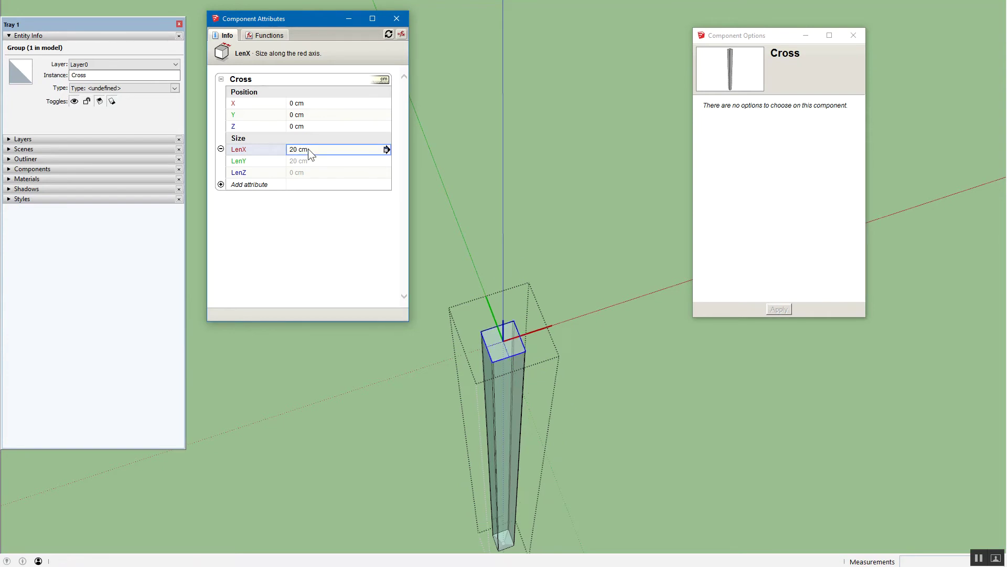
{"action": "left_click", "coordinate": [306, 160]}
{"action": "type", "text": "="}
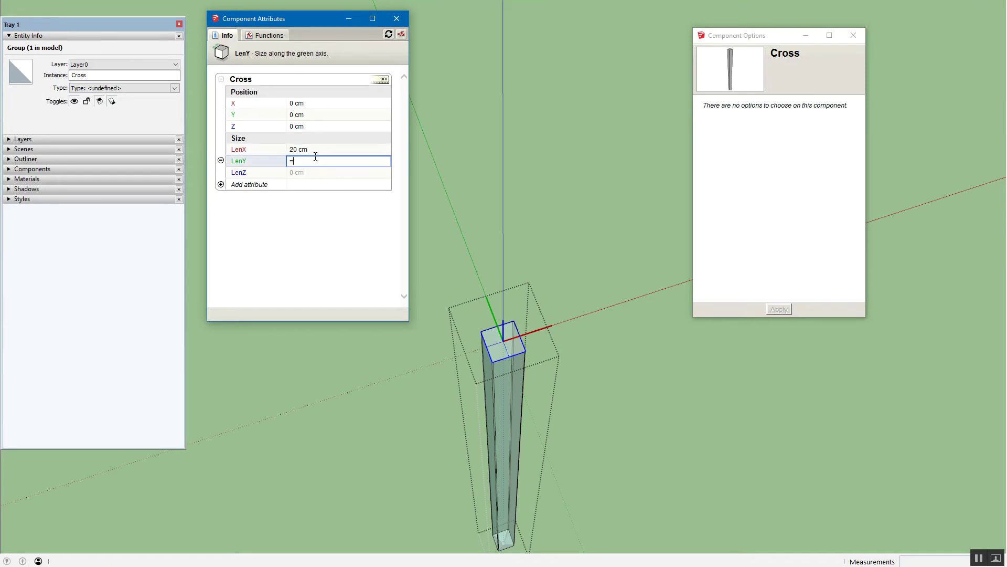
{"action": "type", "text": "LenX"}
{"action": "key", "text": "Return"}
{"action": "left_click", "coordinate": [309, 173]}
{"action": "type", "text": "=0"}
{"action": "key", "text": "Return"}
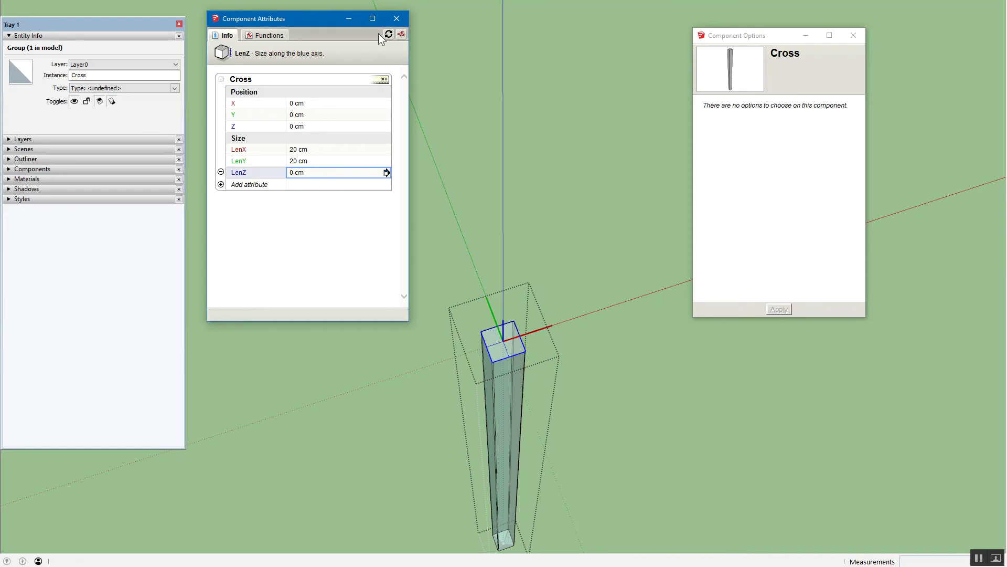
{"action": "left_click", "coordinate": [396, 18]}
Cut the F1 footing component and paste it back into the model.
{"action": "left_click", "coordinate": [619, 311]}
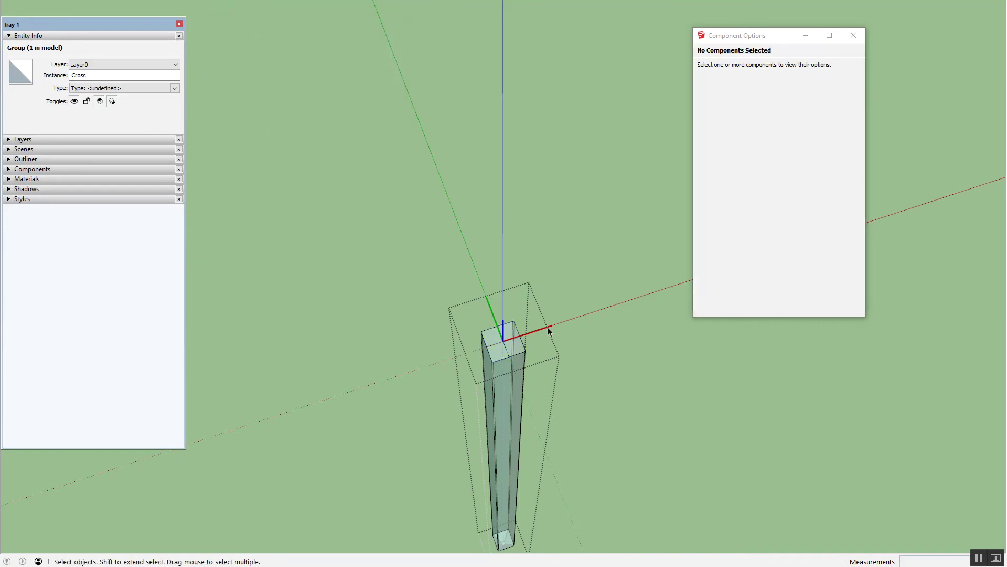
{"action": "middle_click_drag", "start_coordinate": [619, 311], "coordinate": [571, 315]}
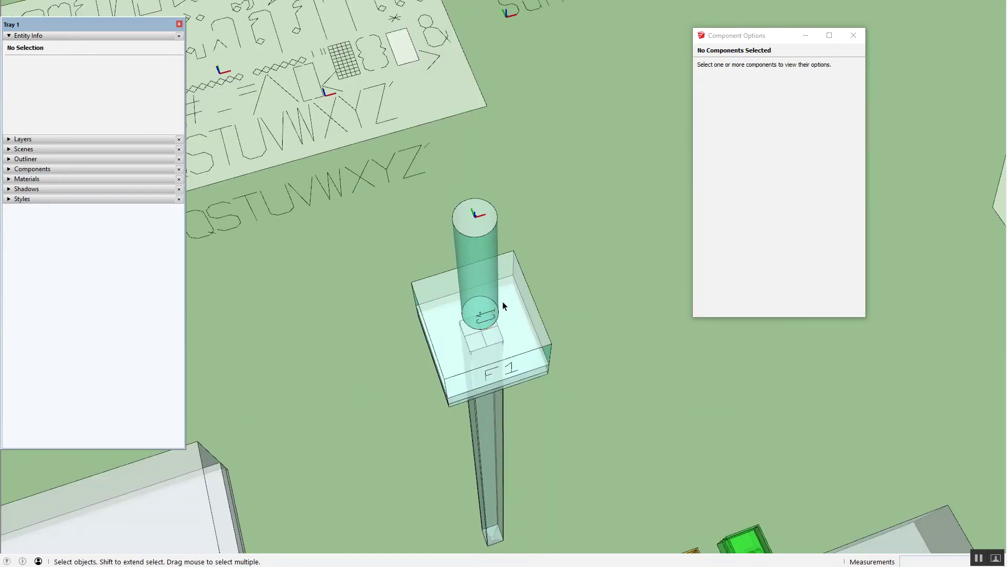
{"action": "left_click", "coordinate": [503, 302]}
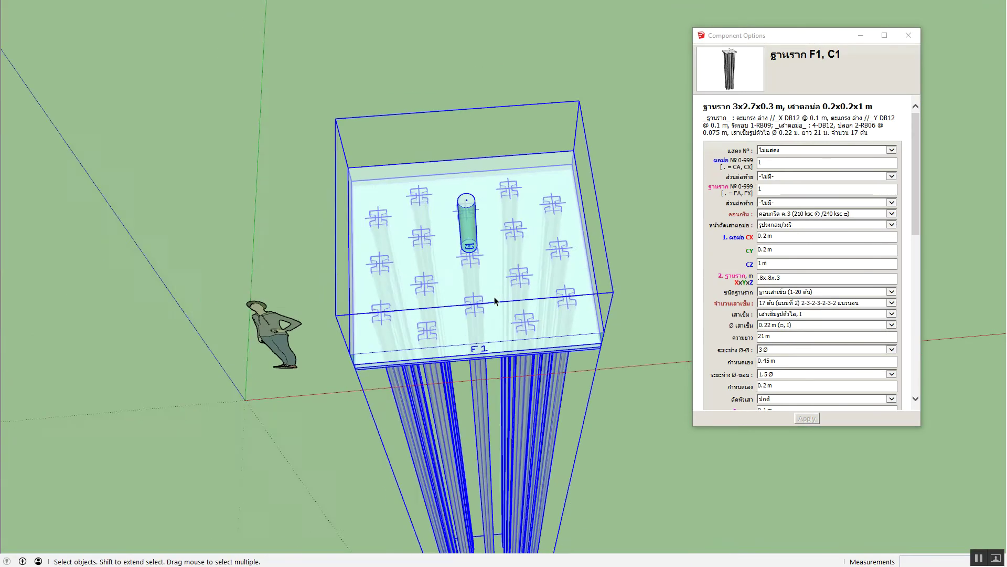
{"action": "mouse_move", "coordinate": [490, 297]}
{"action": "middle_mouse_down"}
{"action": "mouse_move", "coordinate": [434, 265]}
{"action": "mouse_move", "coordinate": [456, 297]}
{"action": "middle_mouse_up"}
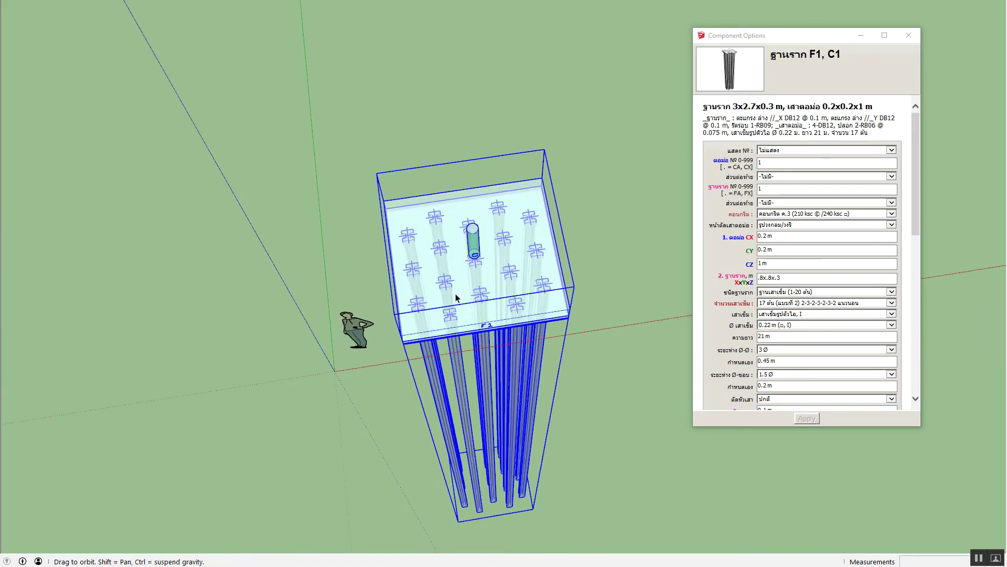
{"action": "key", "text": "Delete"}
{"action": "key", "text": "ctrl+v"}
{"action": "left_click", "coordinate": [467, 335]}
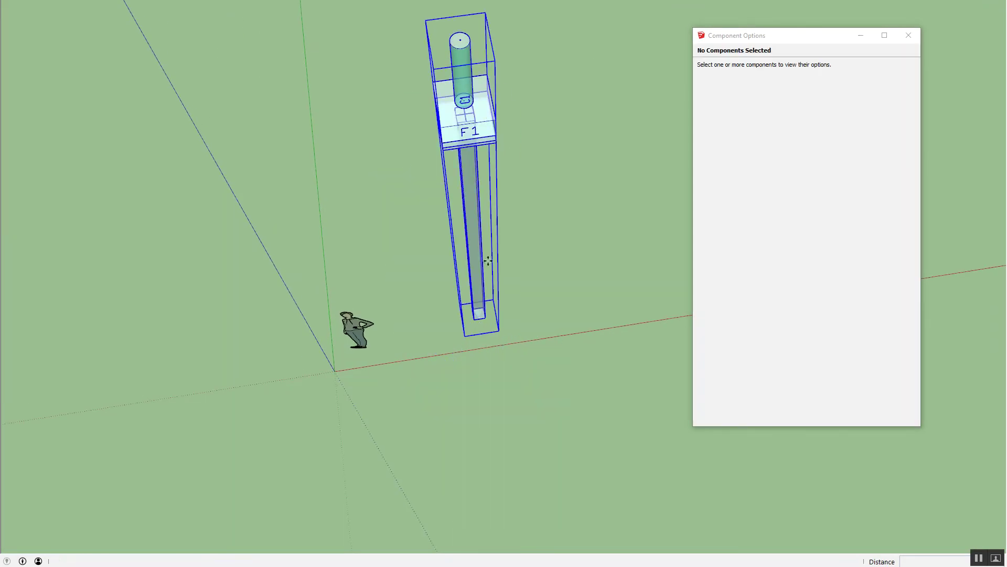
Move the pasted footing into position, then open File > Generate Report.
{"action": "key", "text": "m"}
{"action": "left_click", "coordinate": [496, 121]}
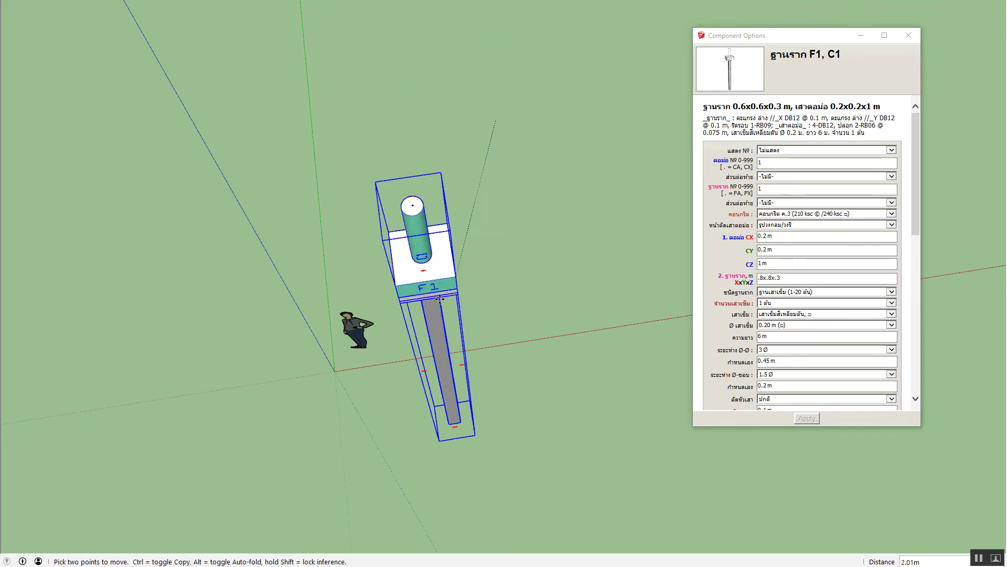
{"action": "left_click", "coordinate": [313, 353]}
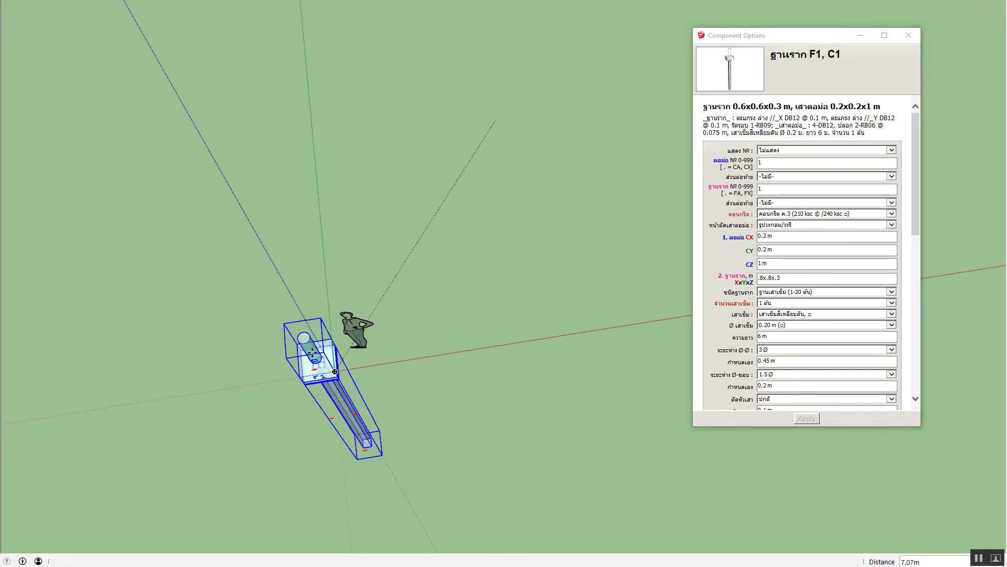
{"action": "left_click", "coordinate": [313, 353]}
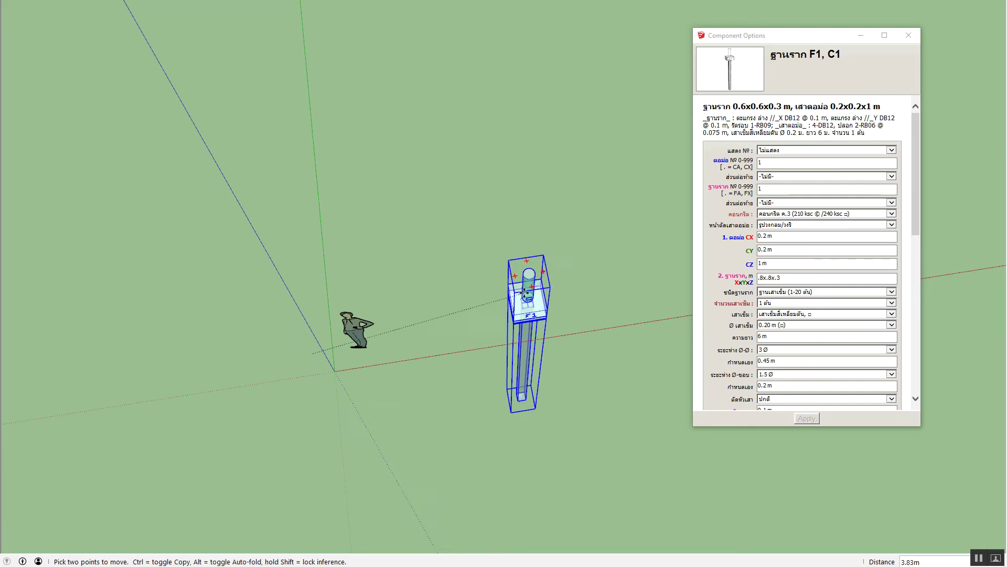
{"action": "left_click", "coordinate": [481, 257]}
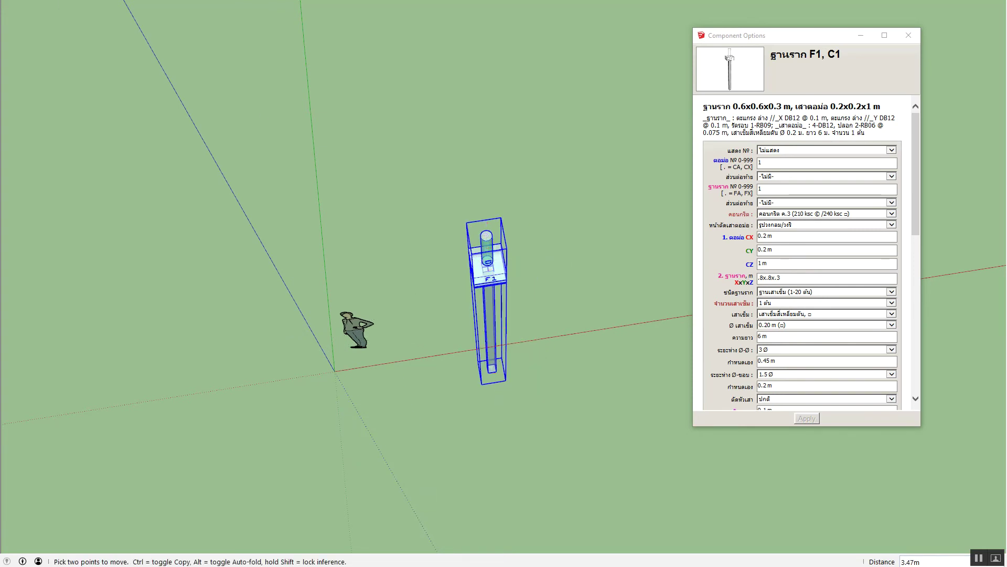
{"action": "left_click", "coordinate": [9, 6]}
{"action": "left_click", "coordinate": [55, 186]}
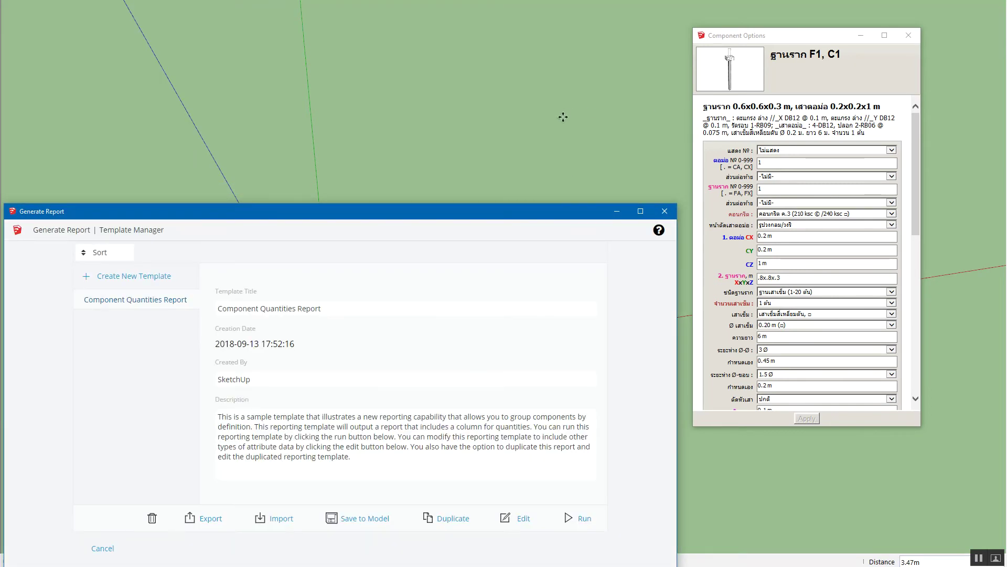
Import the CostCode SumList.grt template and run it to report the F1 footing's cost codes.
{"action": "left_click", "coordinate": [259, 522]}
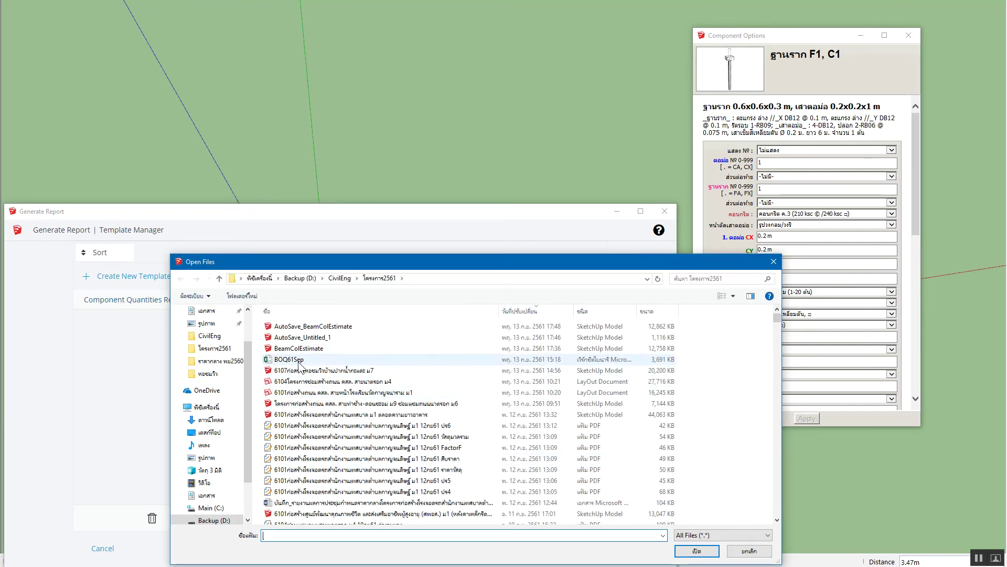
{"action": "left_click", "coordinate": [325, 405]}
{"action": "key", "text": "c"}
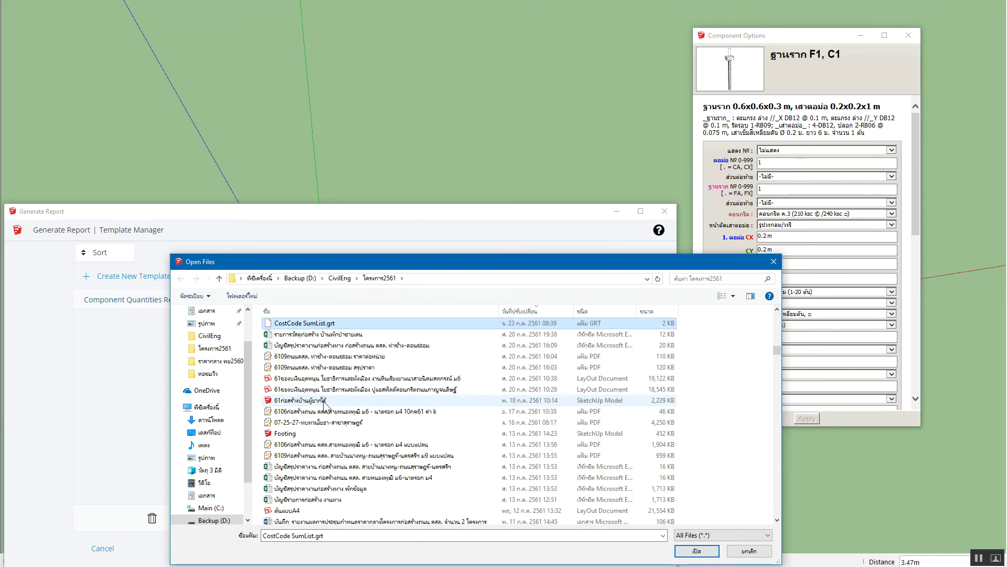
{"action": "left_click", "coordinate": [696, 550]}
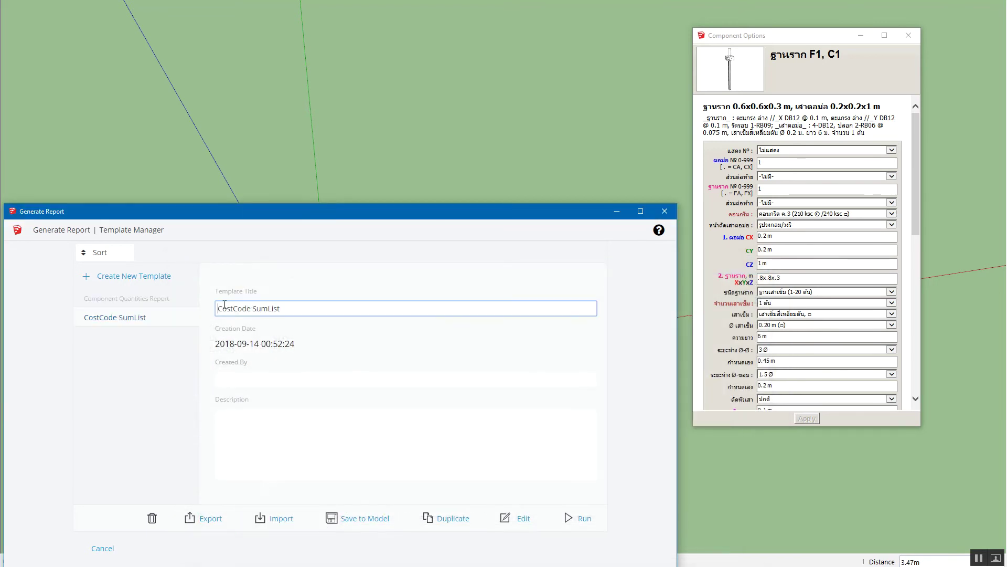
{"action": "left_click", "coordinate": [587, 522]}
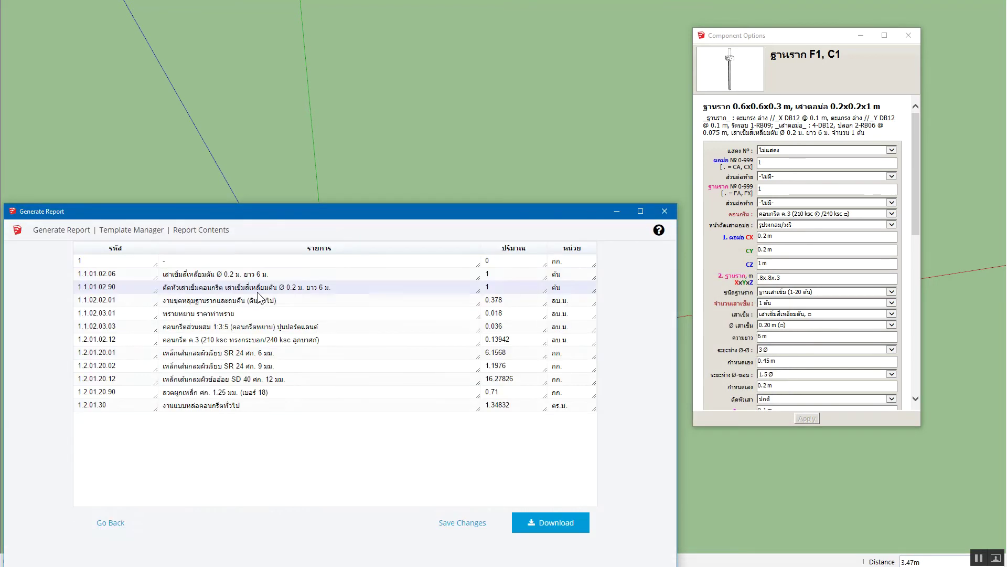
{"action": "middle_click_drag", "start_coordinate": [450, 157], "coordinate": [508, 88], "text": "shift"}
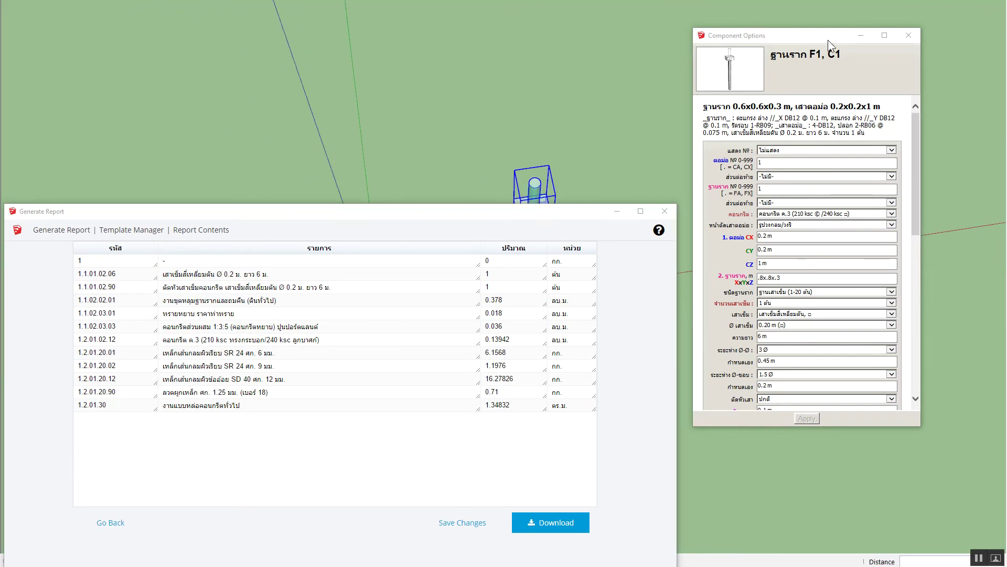
{"action": "left_click_drag", "start_coordinate": [828, 40], "coordinate": [916, 162]}
{"action": "mouse_move", "coordinate": [522, 148]}
{"action": "middle_mouse_down"}
{"action": "mouse_move", "coordinate": [717, 112]}
{"action": "mouse_move", "coordinate": [729, 79]}
{"action": "middle_mouse_up"}
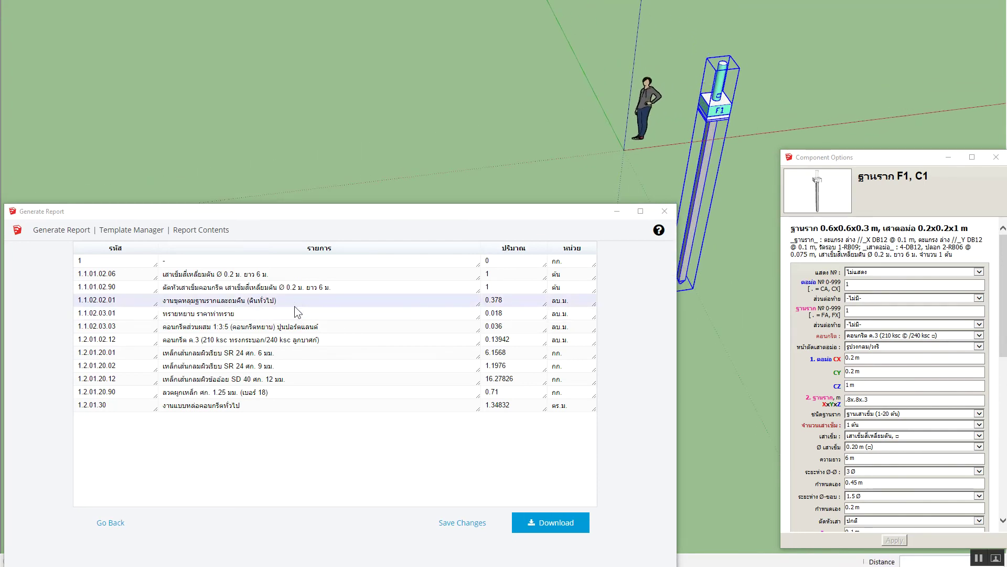
Set pile length to 2, choose a diameter and a hollow round pile, and apply.
{"action": "triple_click", "coordinate": [860, 458]}
{"action": "type", "text": "21"}
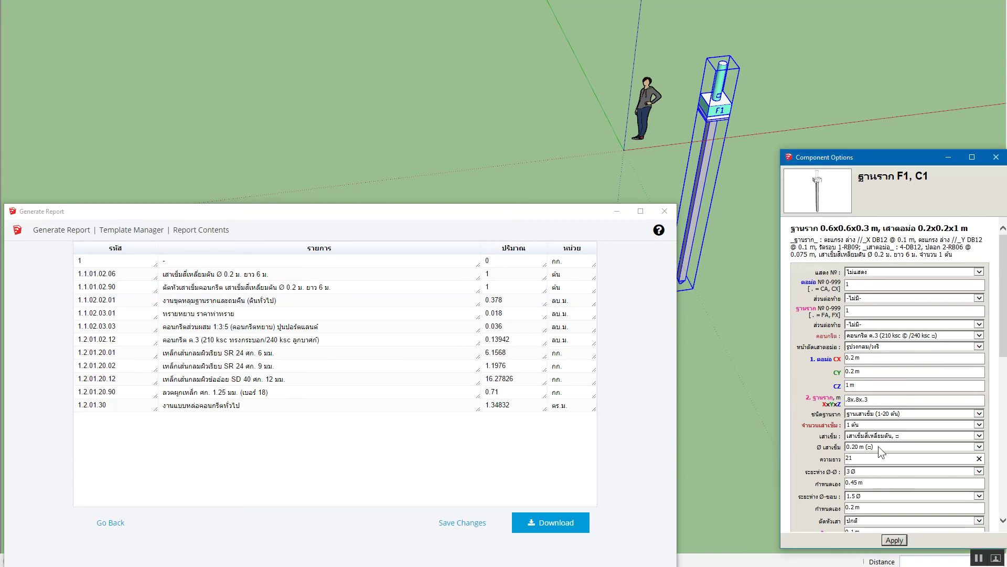
{"action": "left_click", "coordinate": [881, 447]}
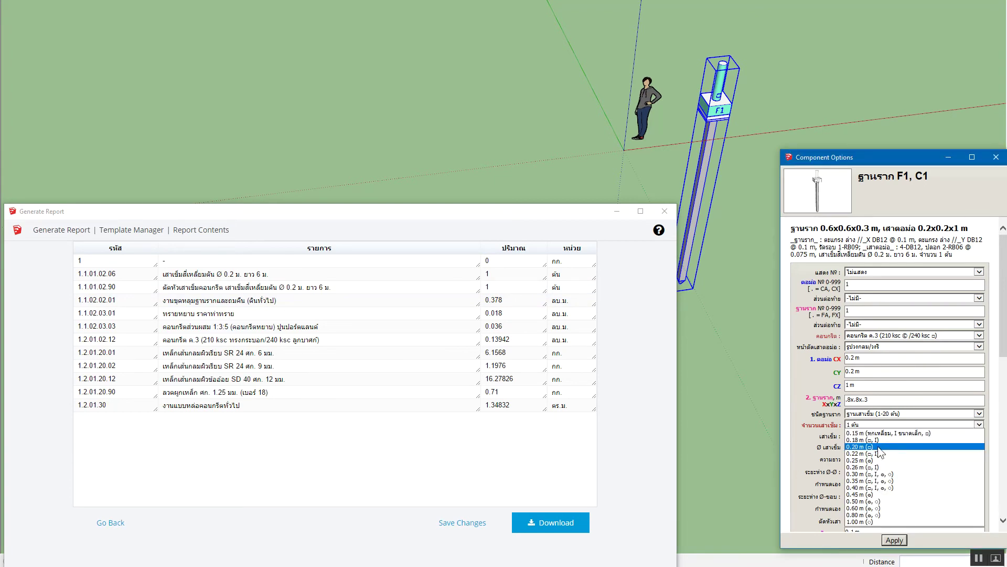
{"action": "left_click", "coordinate": [875, 505]}
{"action": "left_click", "coordinate": [891, 436]}
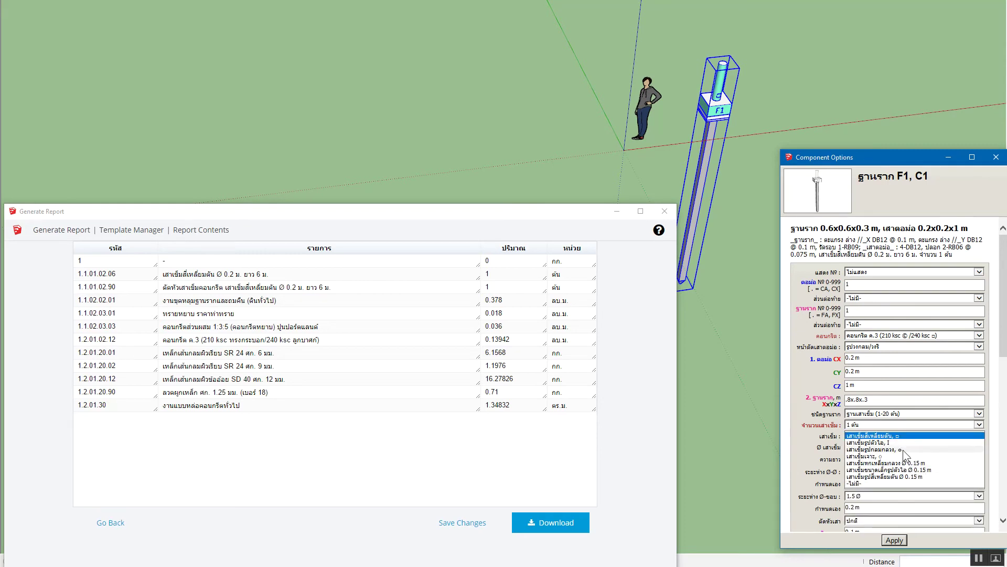
{"action": "left_click", "coordinate": [892, 449]}
{"action": "left_click", "coordinate": [894, 540]}
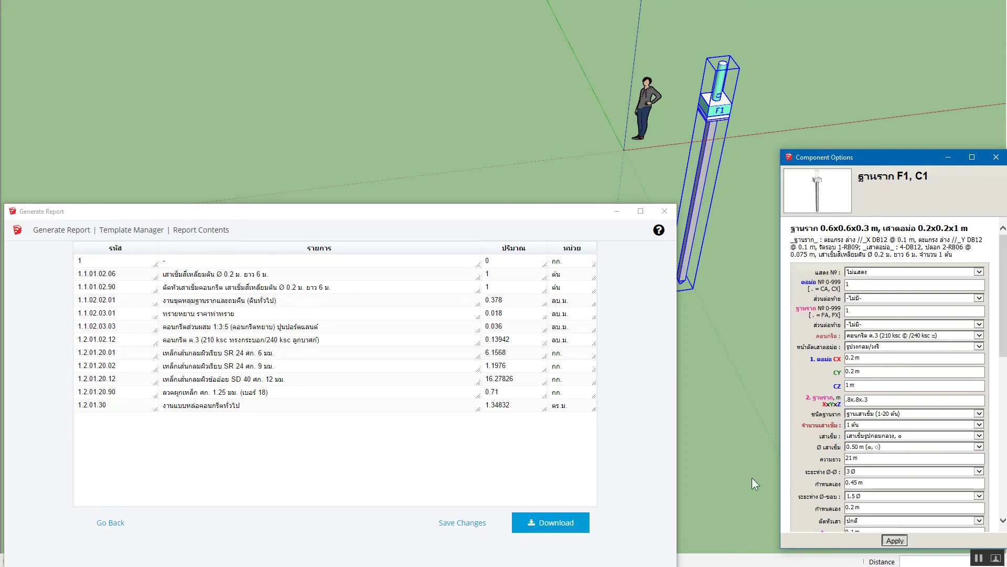
{"action": "middle_click_drag", "start_coordinate": [682, 199], "coordinate": [771, 143]}
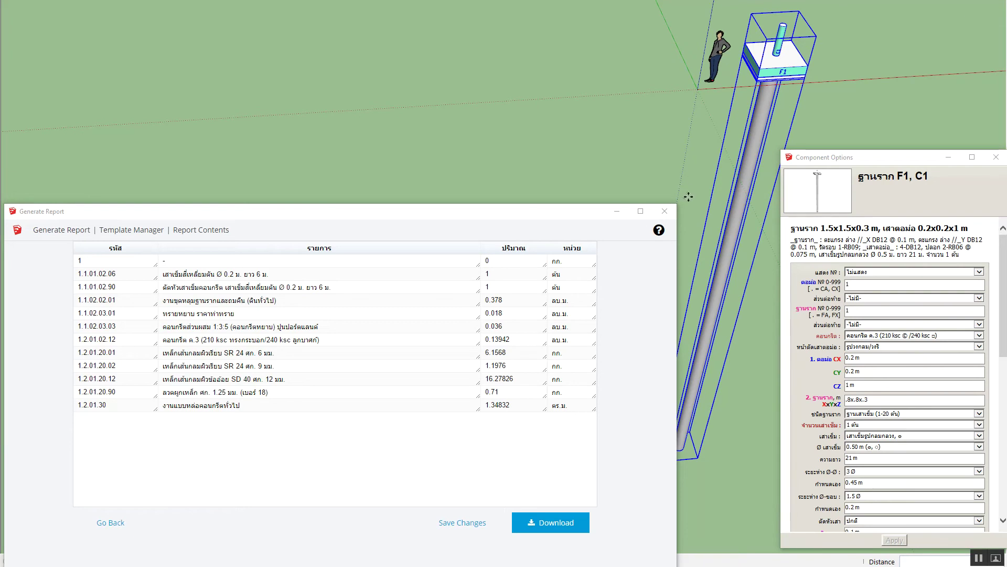
Switch the pile to a solid square type and rerun the report.
{"action": "left_click", "coordinate": [900, 439]}
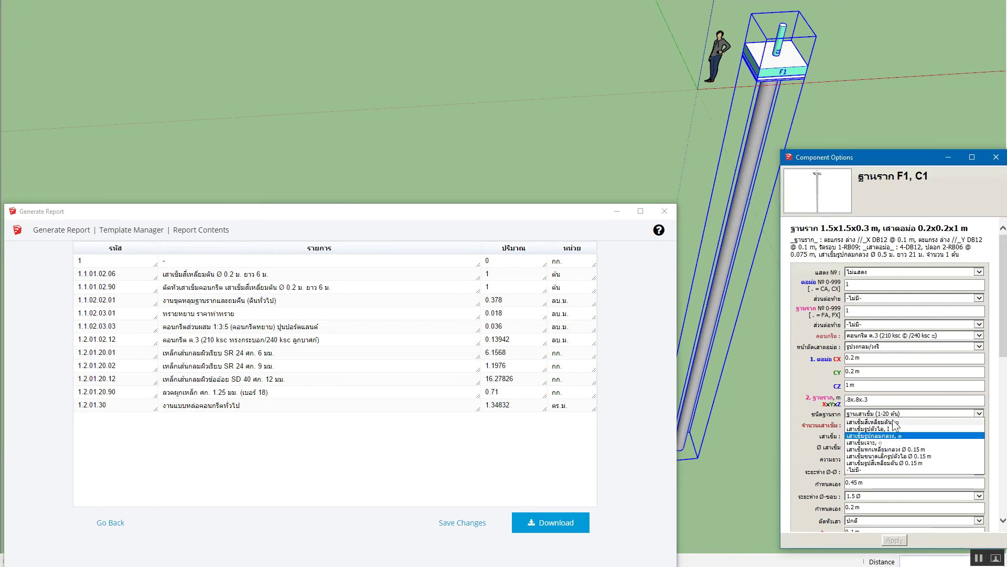
{"action": "left_click", "coordinate": [881, 456]}
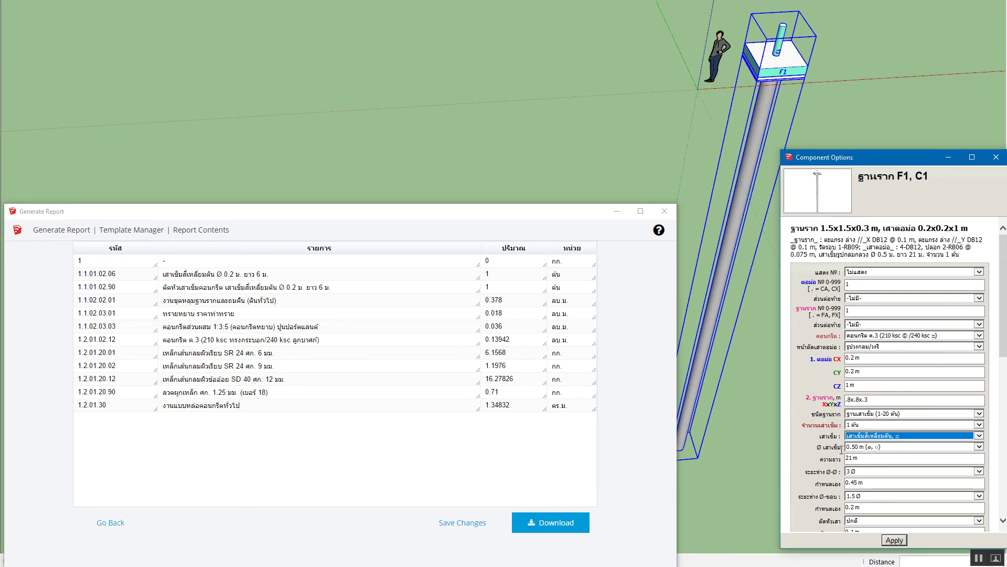
{"action": "left_click", "coordinate": [895, 539]}
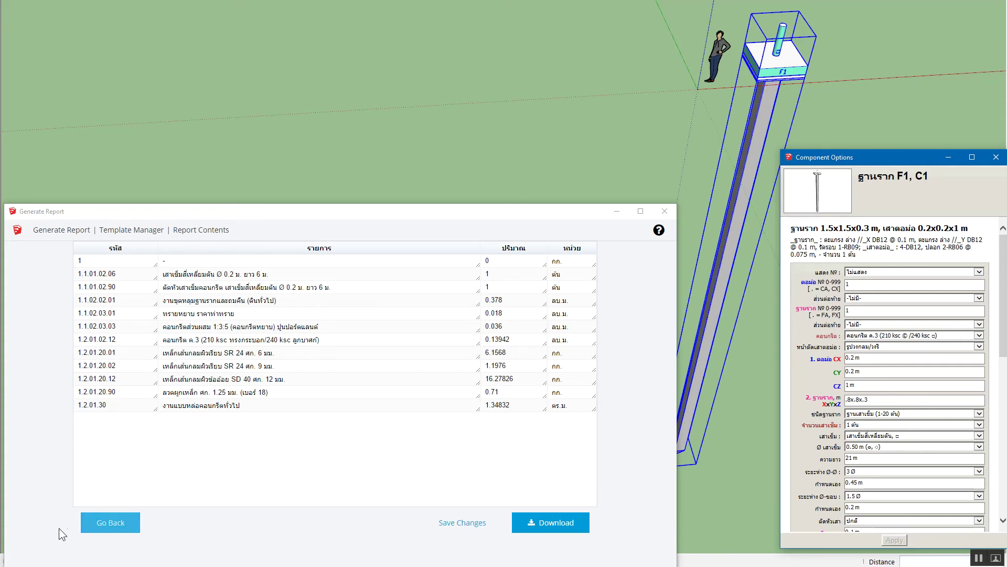
{"action": "left_click", "coordinate": [110, 522]}
{"action": "left_click", "coordinate": [577, 518]}
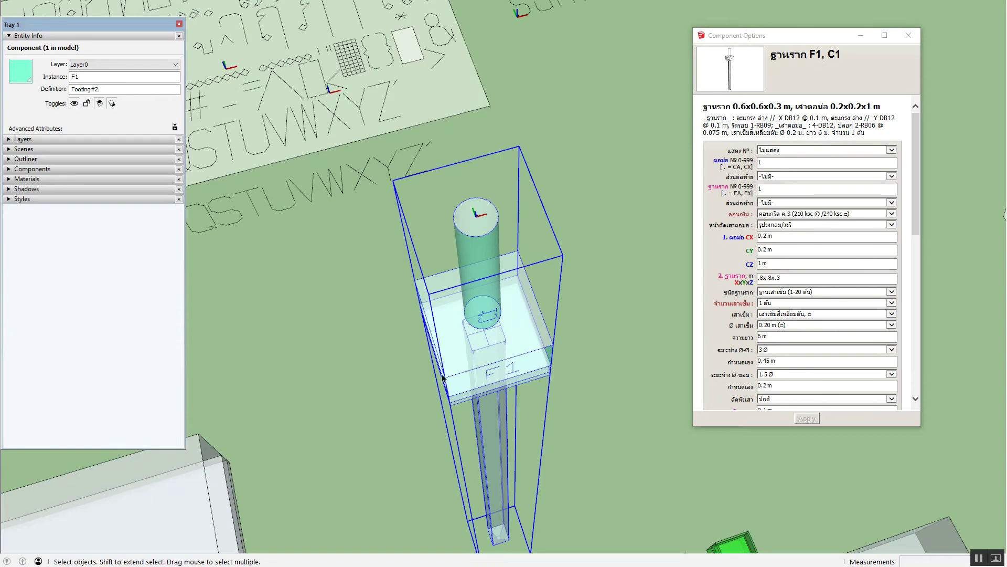
Enlarge the Component Attributes panel, scroll to the D7P rows and open D7PileCC's formula.
{"action": "middle_click_drag", "start_coordinate": [442, 376], "coordinate": [452, 367]}
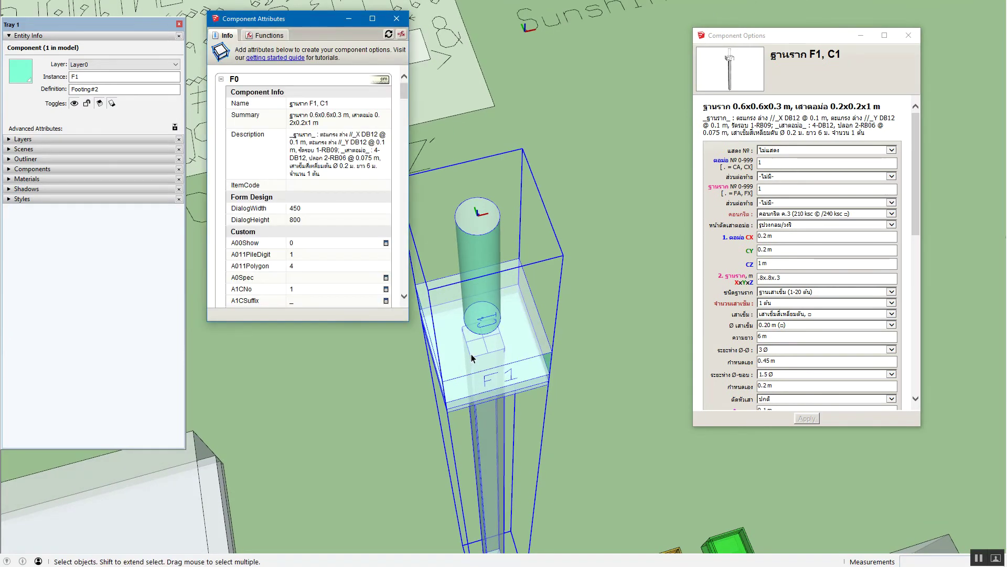
{"action": "middle_click_drag", "start_coordinate": [474, 358], "coordinate": [411, 328]}
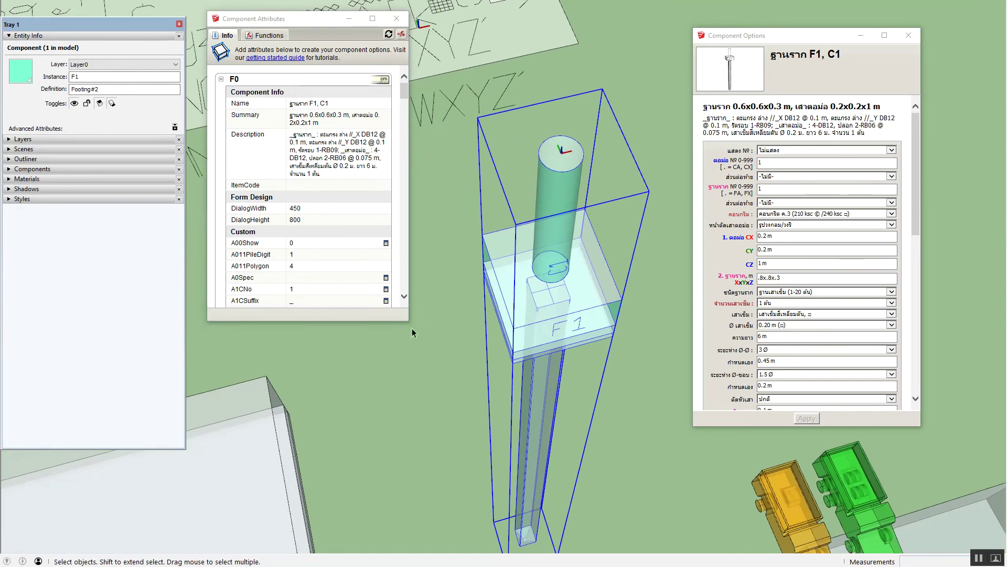
{"action": "left_click_drag", "start_coordinate": [409, 319], "coordinate": [428, 502]}
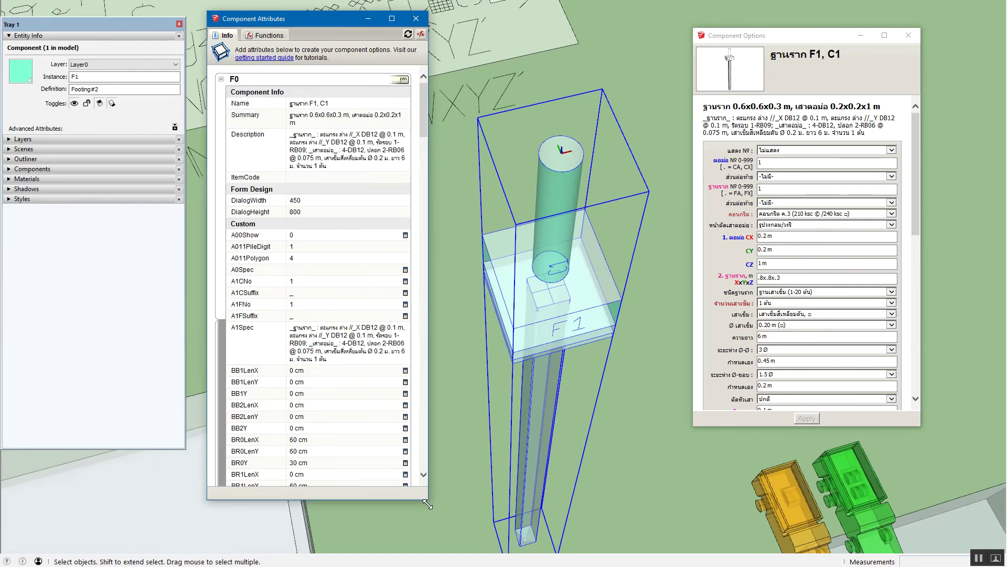
{"action": "scroll", "coordinate": [377, 285], "scroll_direction": "down", "scroll_amount": 4}
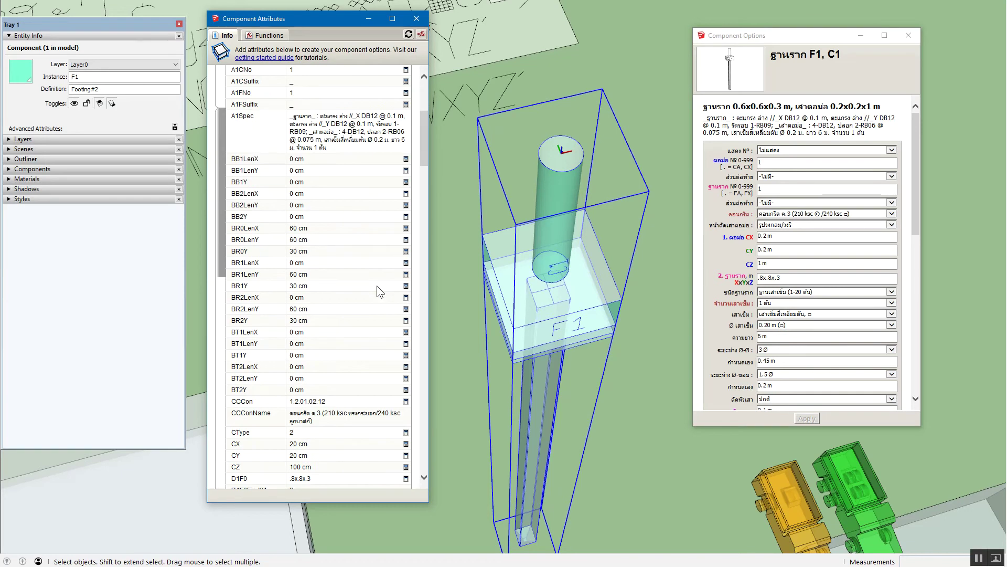
{"action": "scroll", "coordinate": [376, 285], "scroll_direction": "down", "scroll_amount": 4}
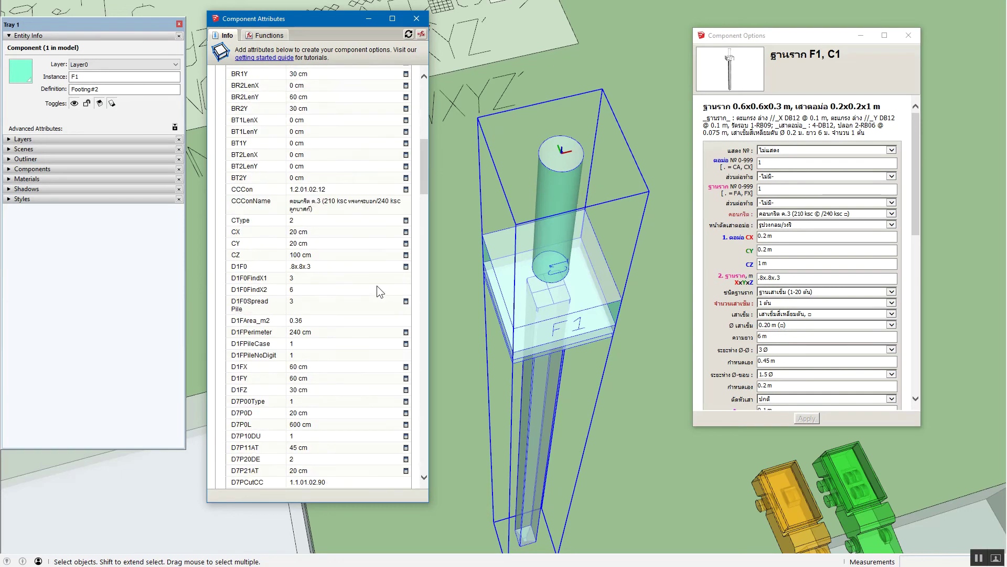
{"action": "left_click", "coordinate": [306, 404]}
{"action": "scroll", "coordinate": [320, 396], "scroll_direction": "down", "scroll_amount": 2}
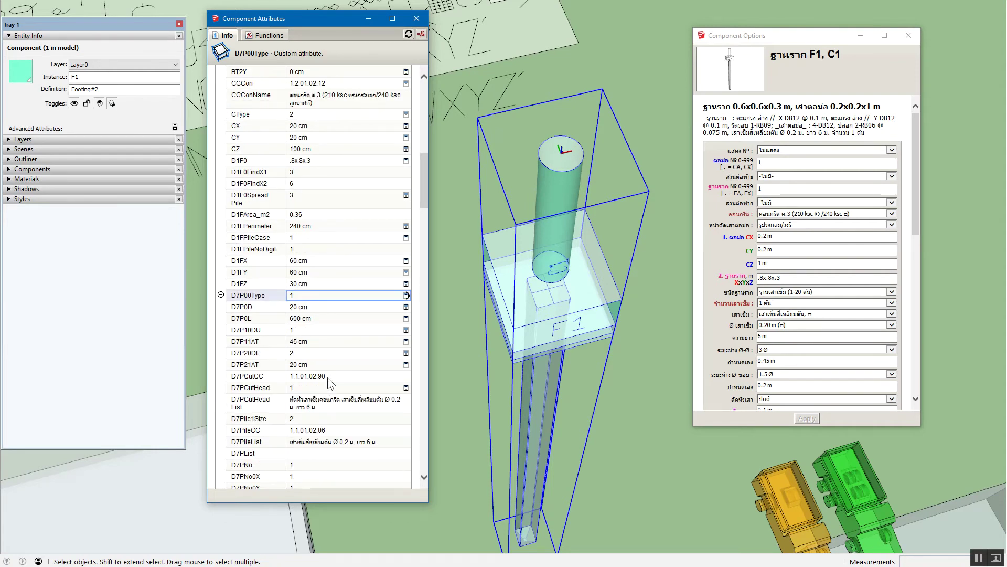
{"action": "left_click", "coordinate": [327, 377]}
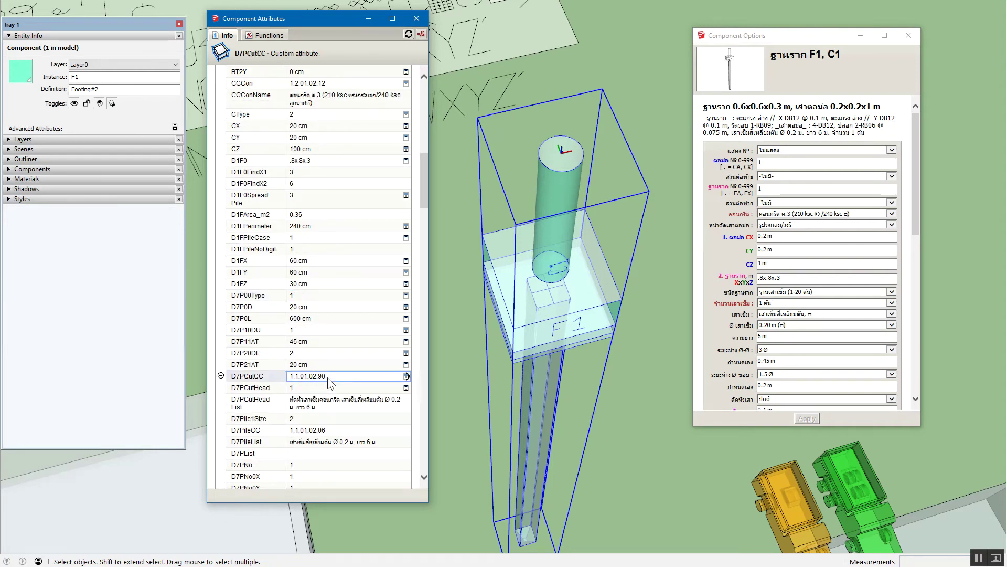
{"action": "left_click", "coordinate": [321, 431]}
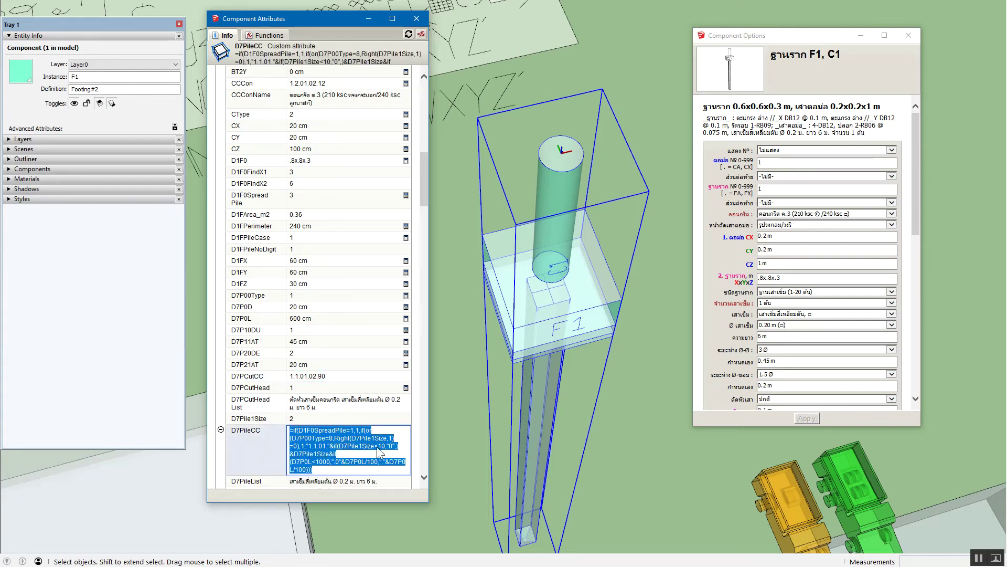
Edit and commit the D7PileCC formula so it evaluates to 1.1.01.02.06.
{"action": "scroll", "coordinate": [377, 446], "scroll_direction": "down", "scroll_amount": 2}
{"action": "left_click", "coordinate": [331, 349]}
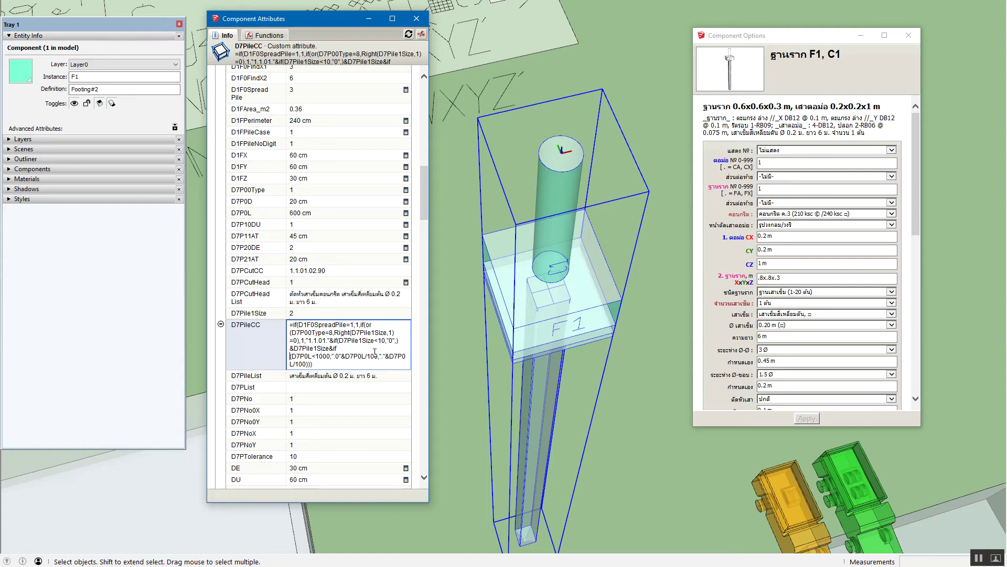
{"action": "key", "text": "Return"}
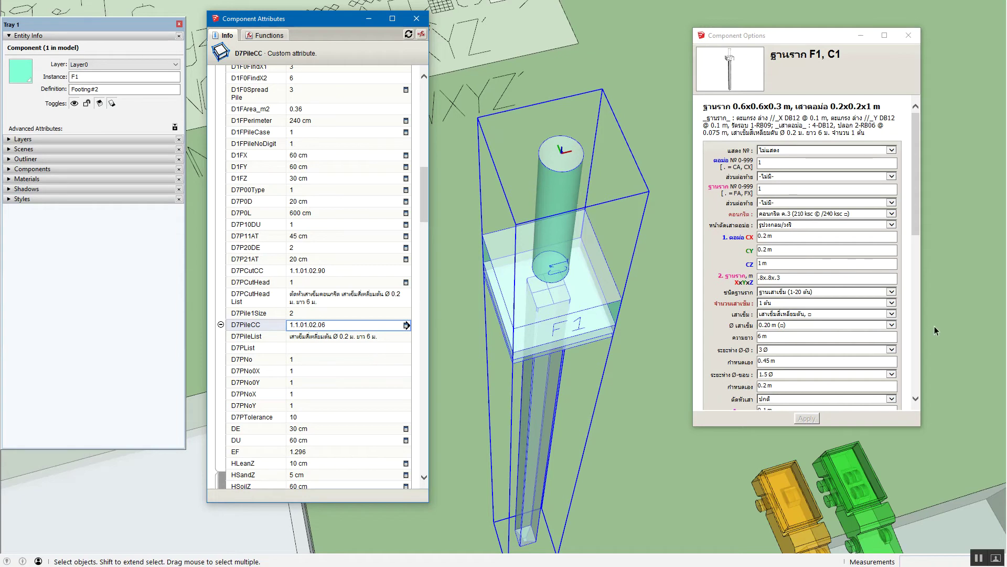
Apply a 0.25 m pile diameter and inspect the empty D7PList attribute's settings.
{"action": "left_click", "coordinate": [807, 326]}
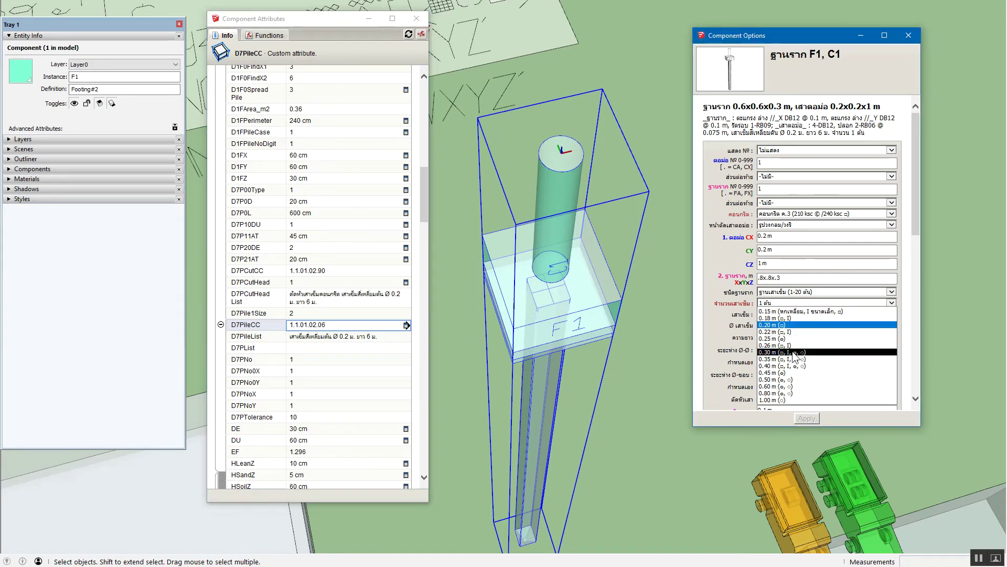
{"action": "left_click", "coordinate": [798, 342]}
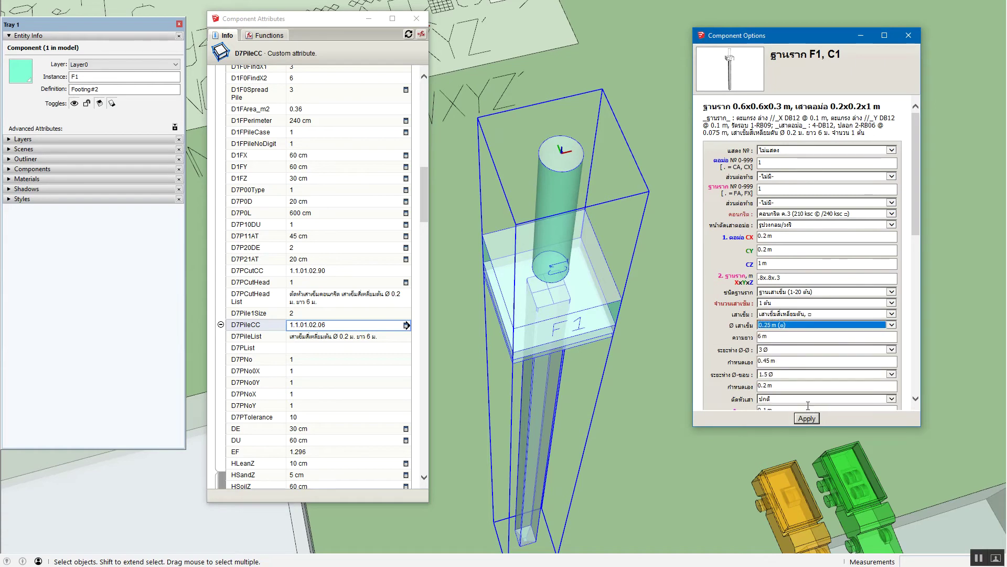
{"action": "left_click", "coordinate": [809, 419]}
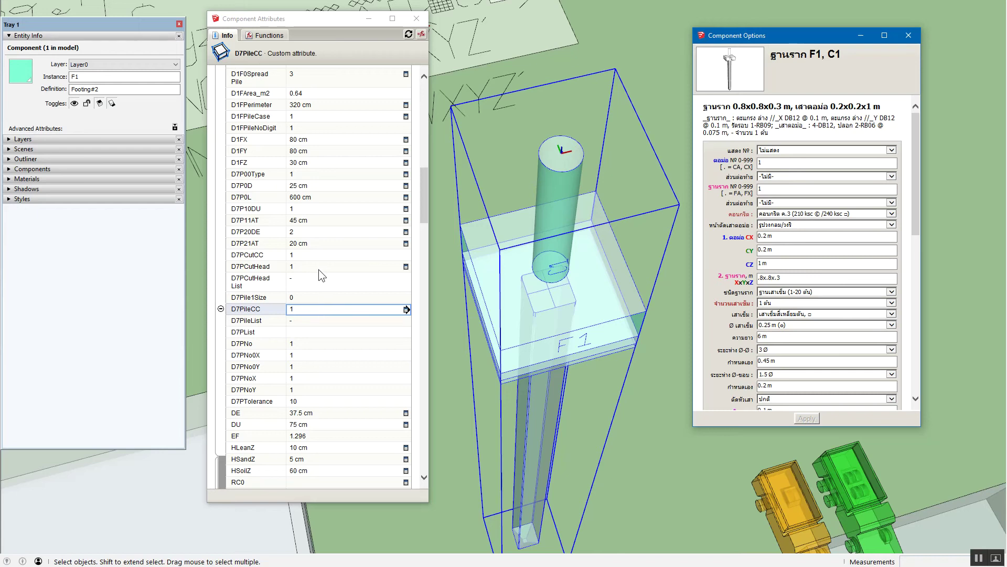
{"action": "left_click", "coordinate": [307, 332]}
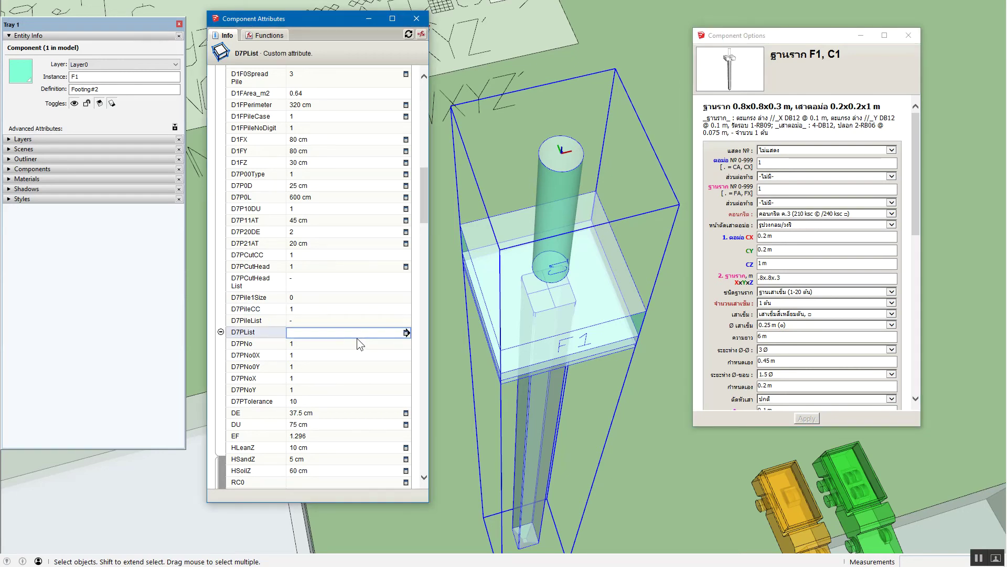
{"action": "left_click", "coordinate": [405, 332]}
{"action": "left_click", "coordinate": [358, 492]}
Apply a 0.22 m pile diameter so D7PileCC becomes 1.1.01.03.06.
{"action": "left_click", "coordinate": [806, 326]}
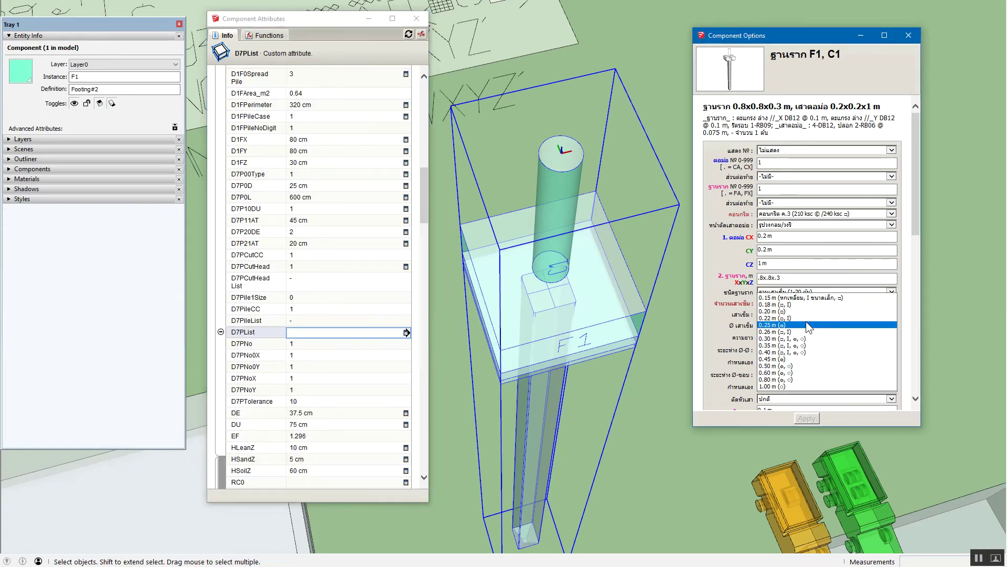
{"action": "left_click", "coordinate": [799, 318]}
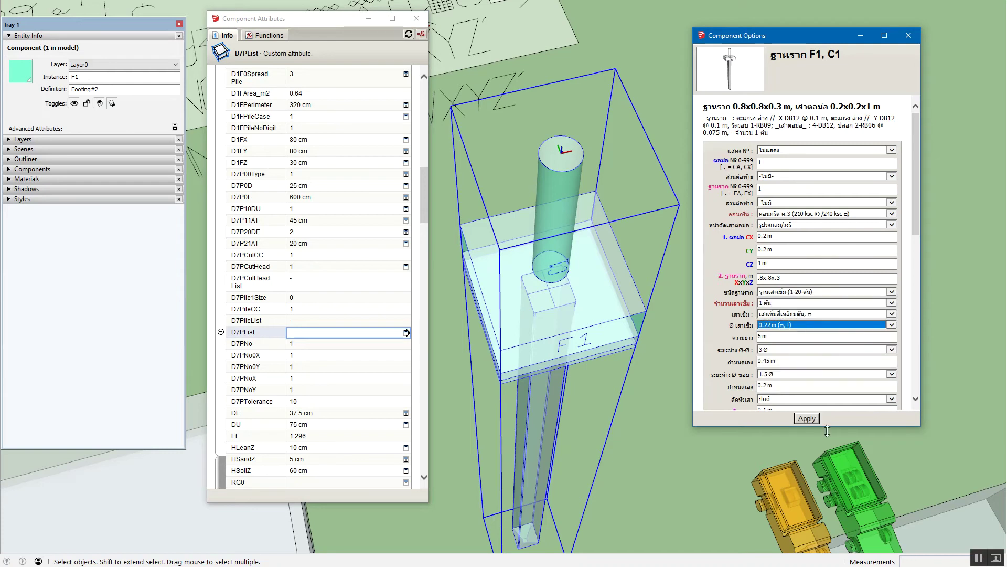
{"action": "left_click", "coordinate": [804, 419]}
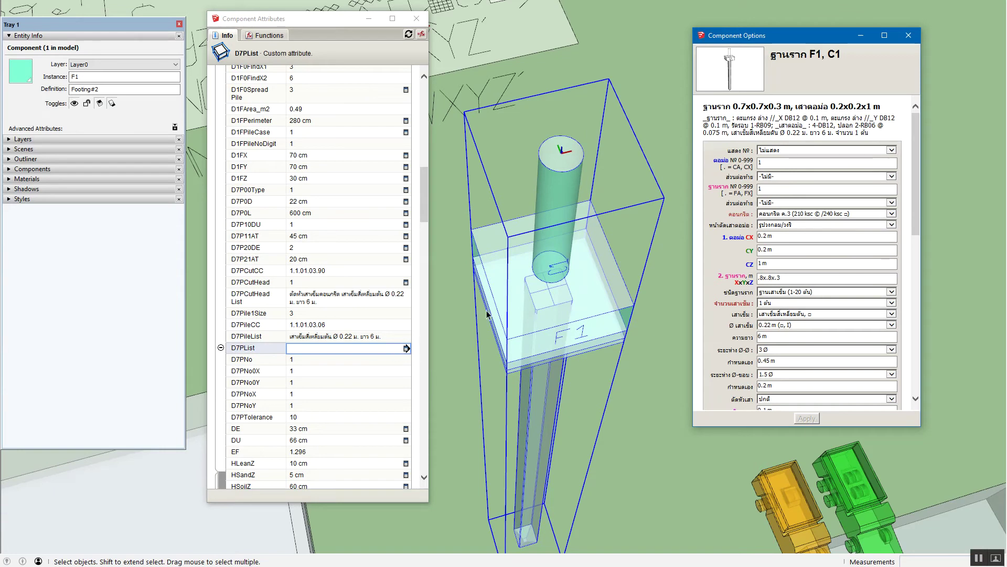
{"action": "middle_click_drag", "start_coordinate": [533, 321], "coordinate": [510, 317]}
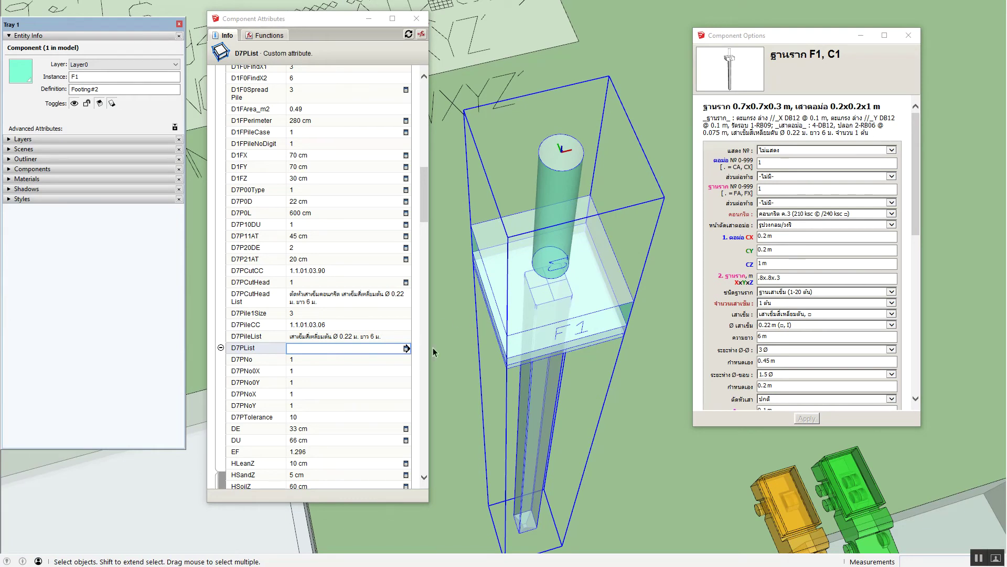
{"action": "left_click", "coordinate": [382, 350]}
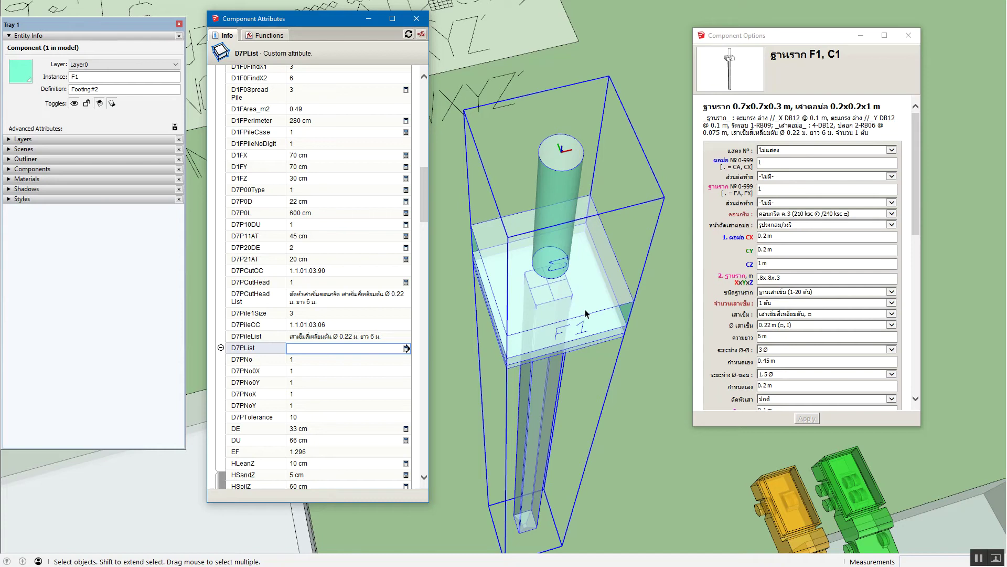
Set the pile length to 12 m and apply it.
{"action": "triple_click", "coordinate": [780, 337]}
{"action": "type", "text": "12"}
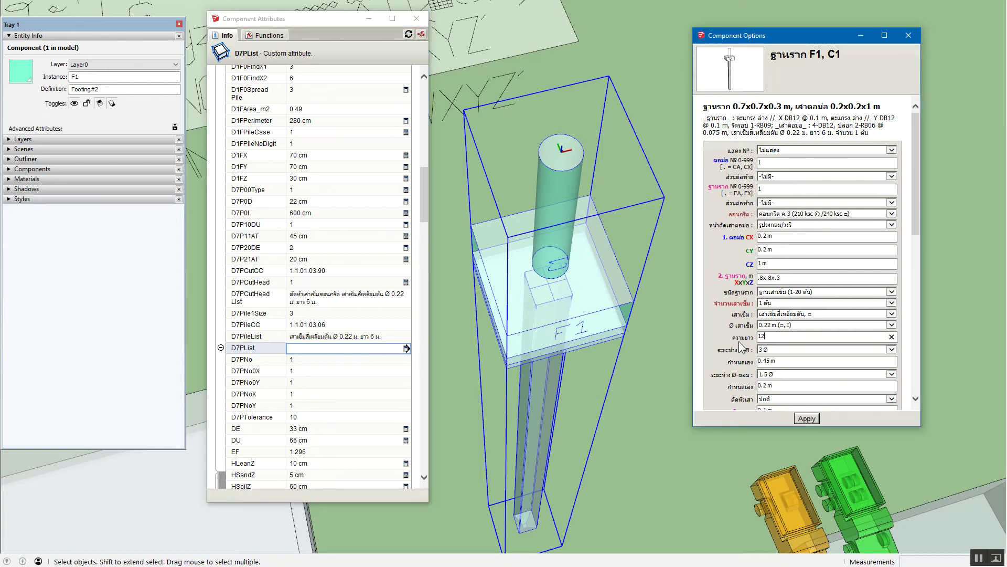
{"action": "left_click", "coordinate": [806, 418]}
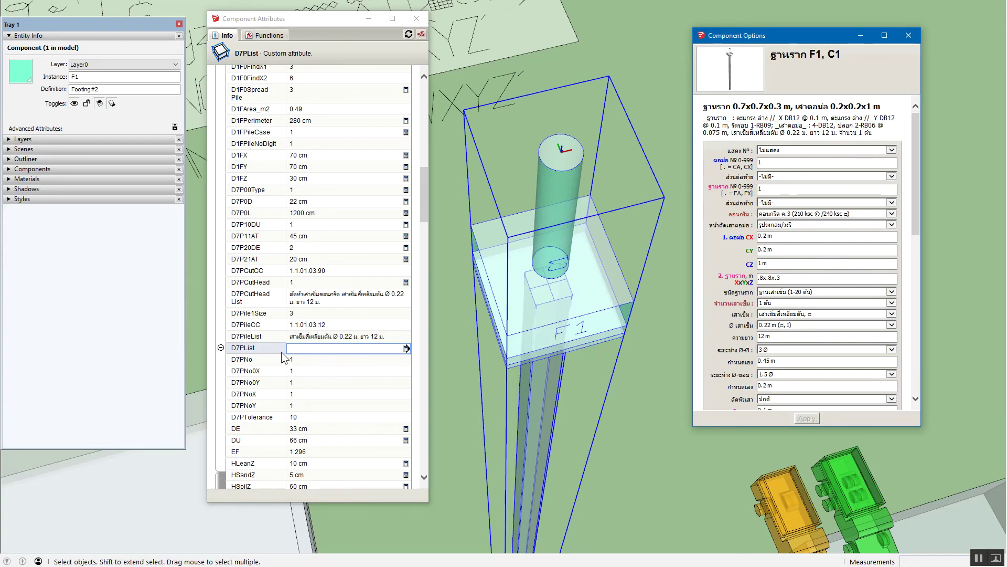
Delete the empty D7PList attribute from the F1 footing.
{"action": "left_click", "coordinate": [221, 347]}
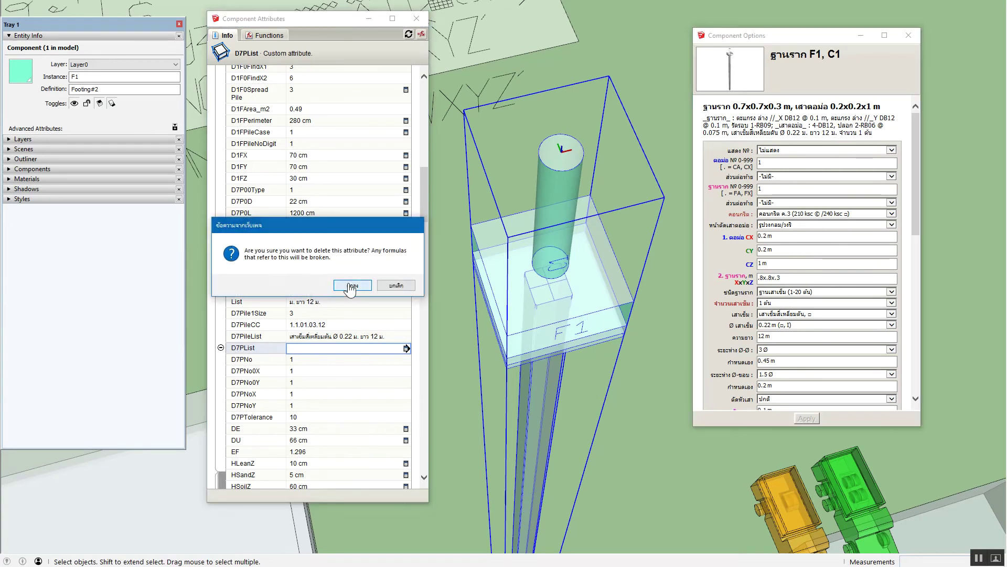
{"action": "left_click", "coordinate": [352, 288]}
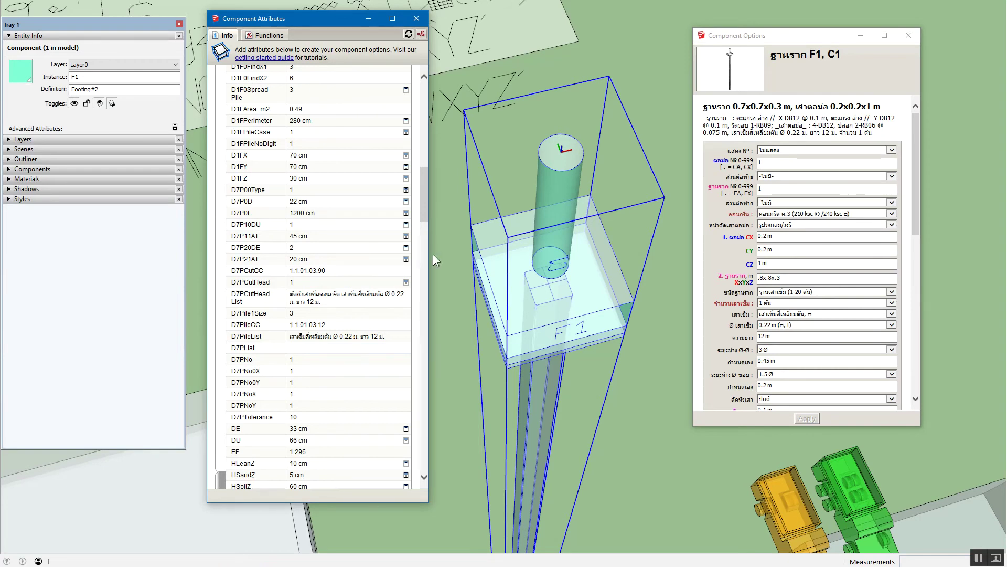
{"action": "middle_click_drag", "start_coordinate": [514, 278], "coordinate": [528, 293]}
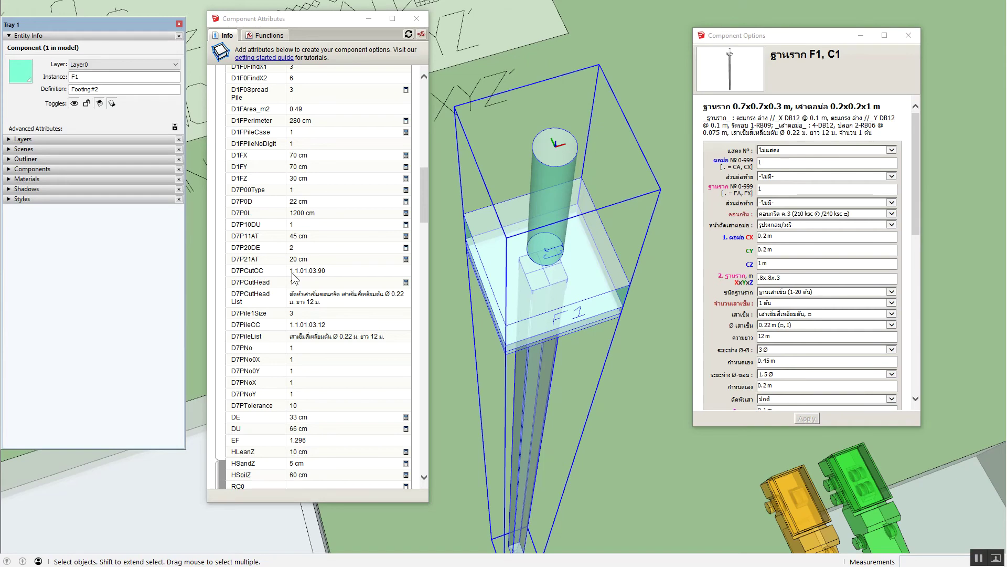
Revise and commit the D7PileList formula, then begin editing the D7PileCC formula.
{"action": "left_click", "coordinate": [348, 339]}
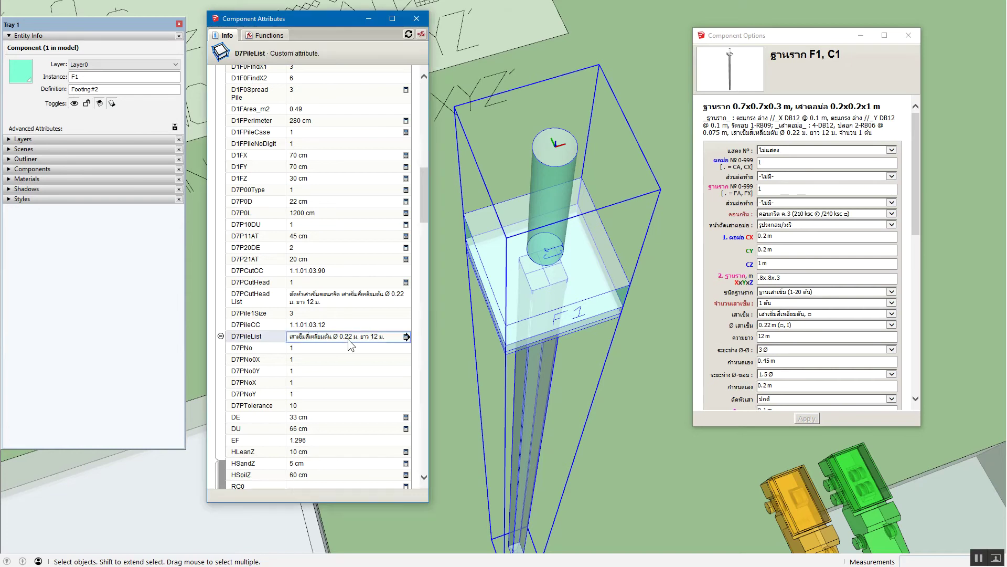
{"action": "left_click", "coordinate": [347, 355]}
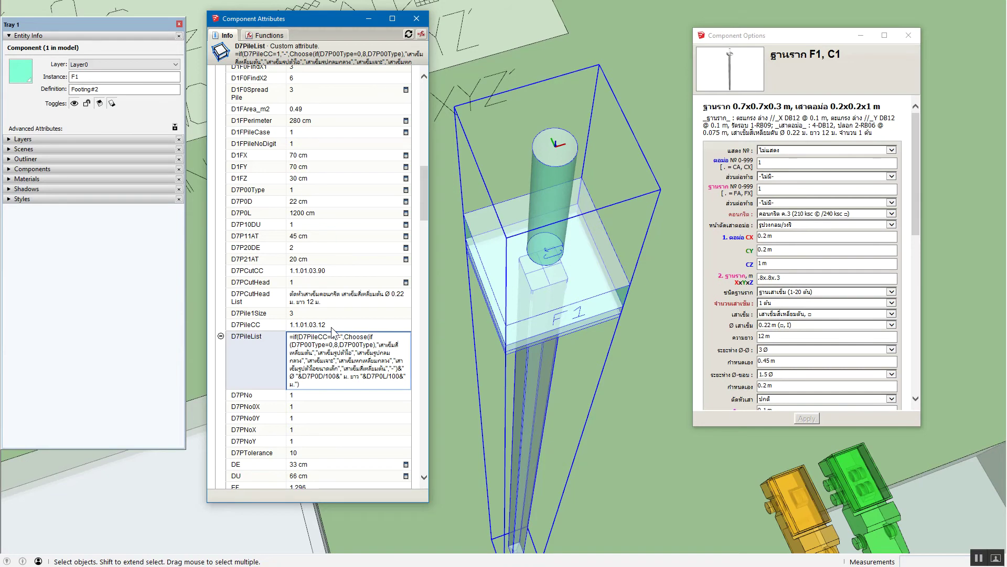
{"action": "key", "text": "Return"}
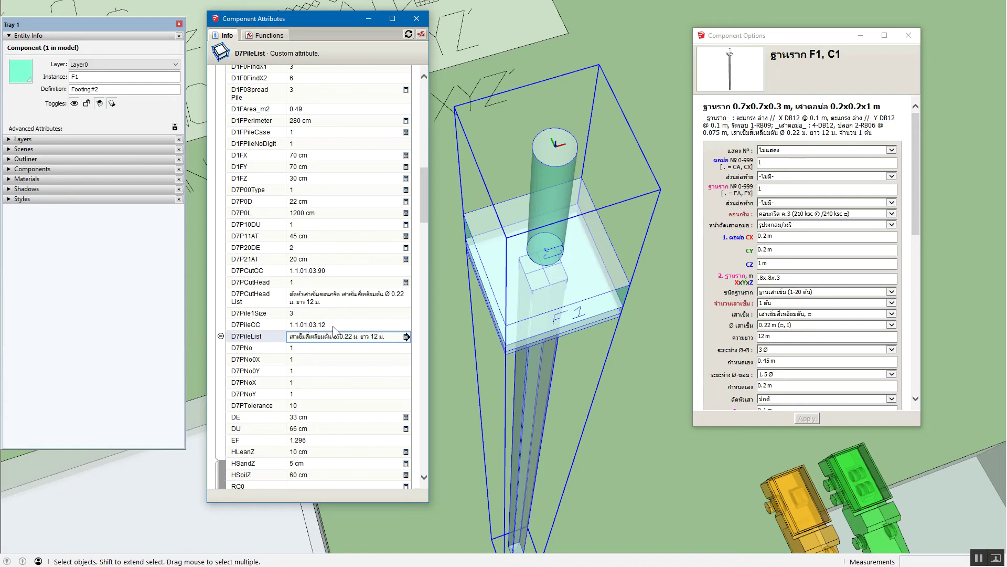
{"action": "left_click", "coordinate": [332, 326]}
{"action": "left_click", "coordinate": [342, 341]}
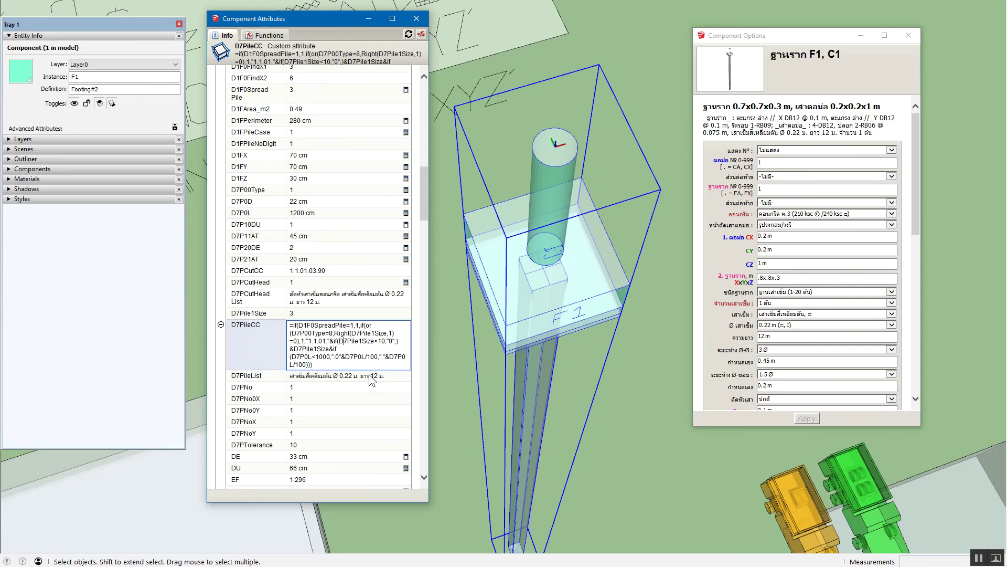
Commit D7PileCC at 1.1.01.03.12 and revise D7PCutCC, which stays 1.1.01.03.90.
{"action": "key", "text": "Return"}
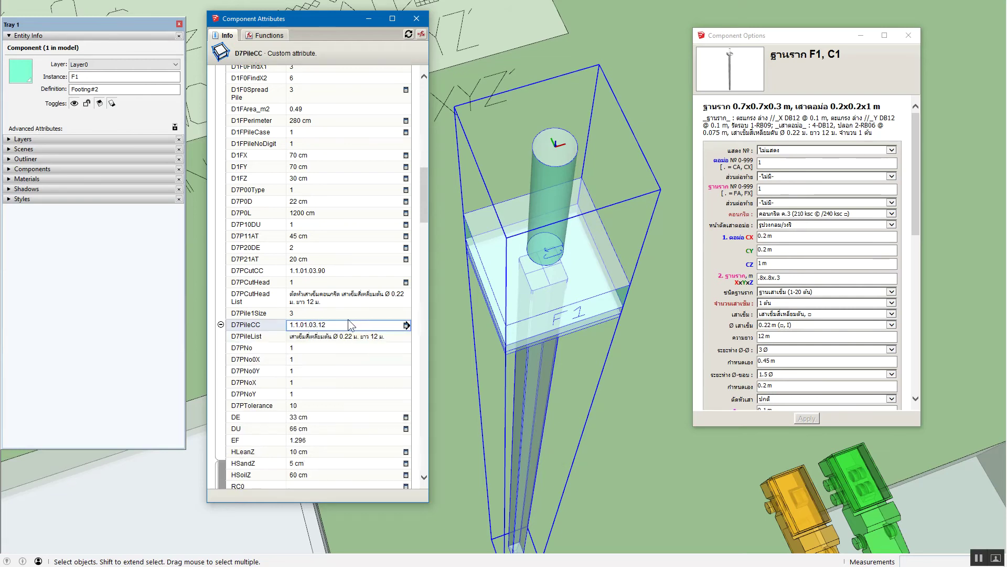
{"action": "left_click", "coordinate": [323, 272]}
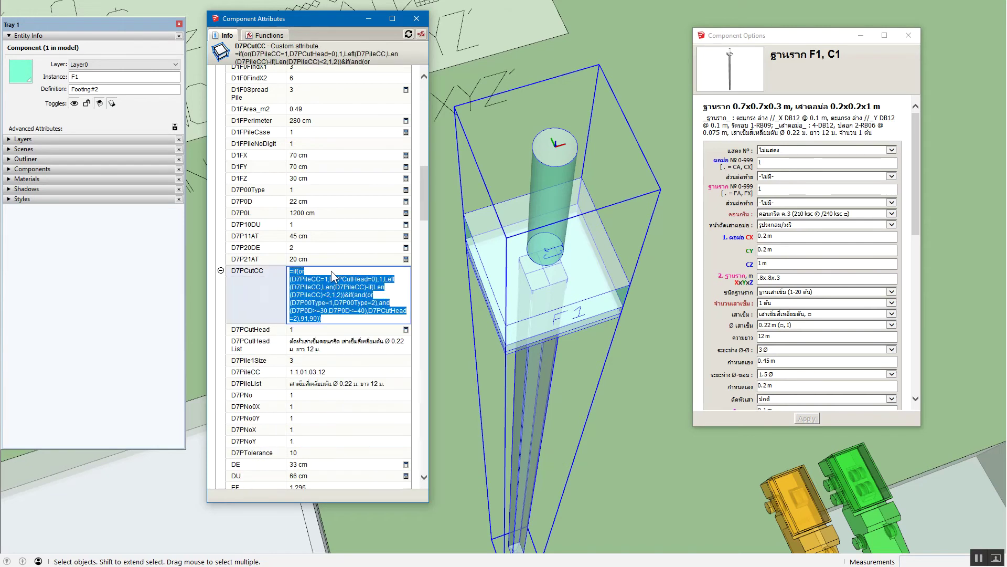
{"action": "left_click", "coordinate": [340, 296]}
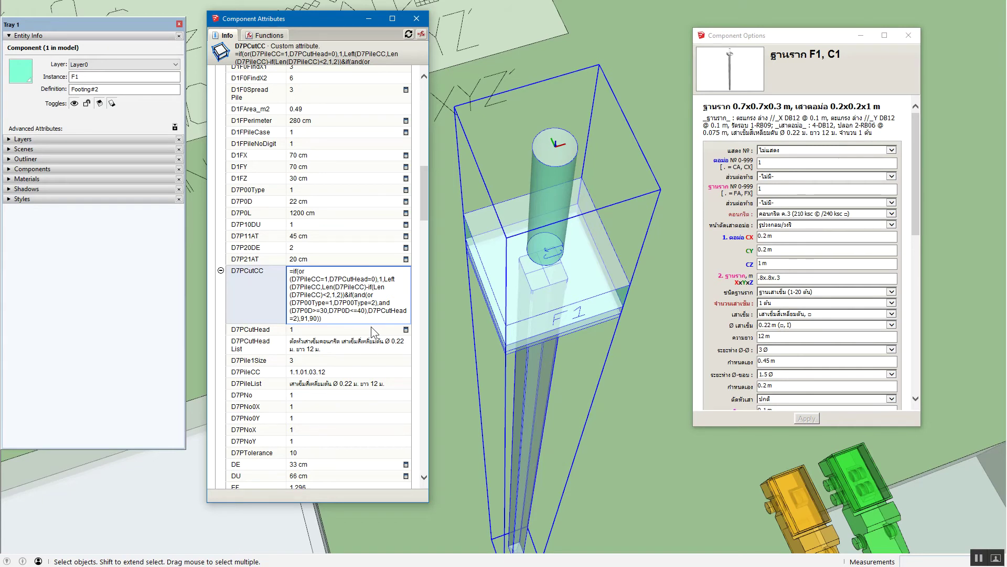
{"action": "key", "text": "Return"}
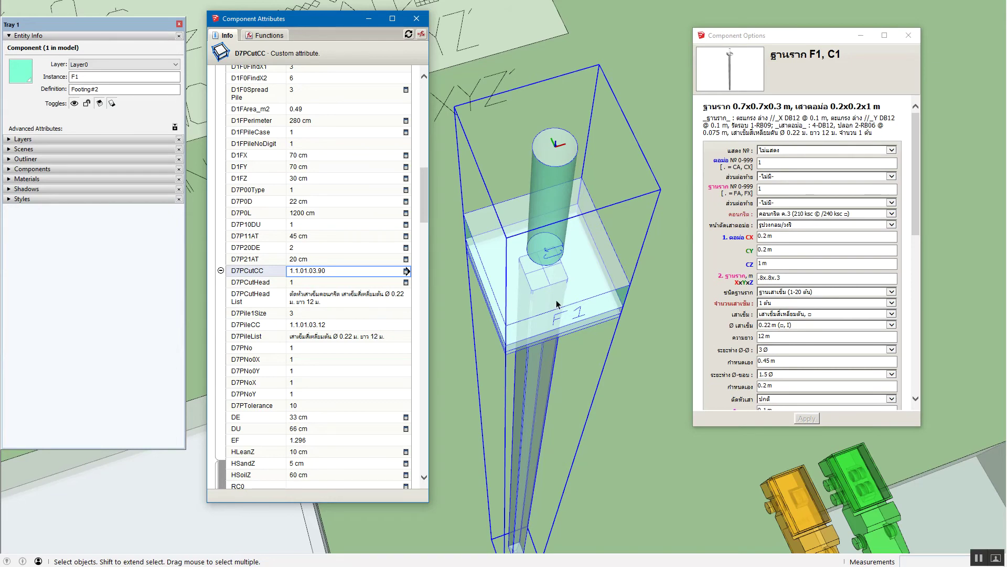
{"action": "middle_click_drag", "start_coordinate": [556, 300], "coordinate": [562, 296]}
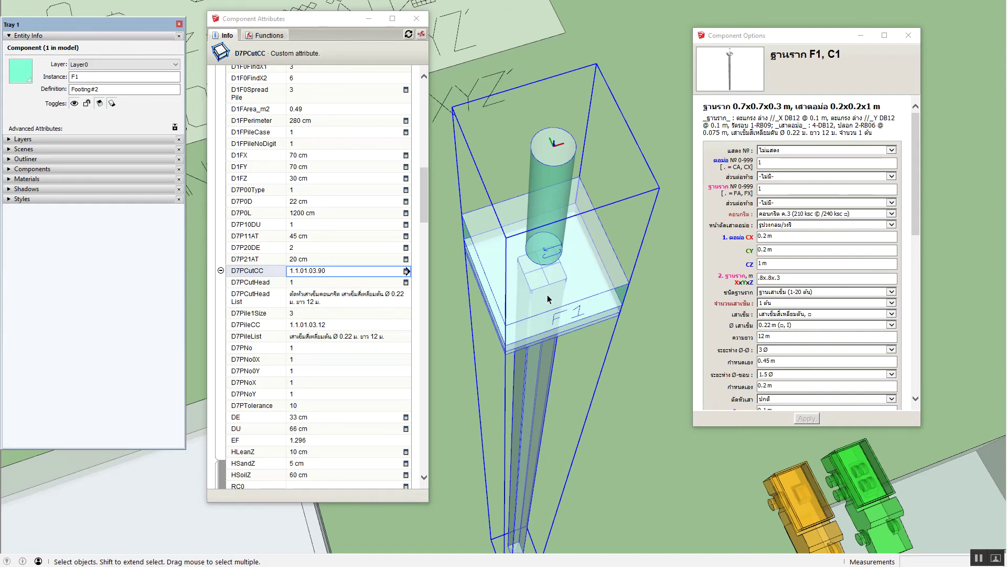
Choose a 0.25 m pile diameter in Component Options and apply it to the footing.
{"action": "left_click", "coordinate": [791, 330]}
{"action": "left_click", "coordinate": [792, 332]}
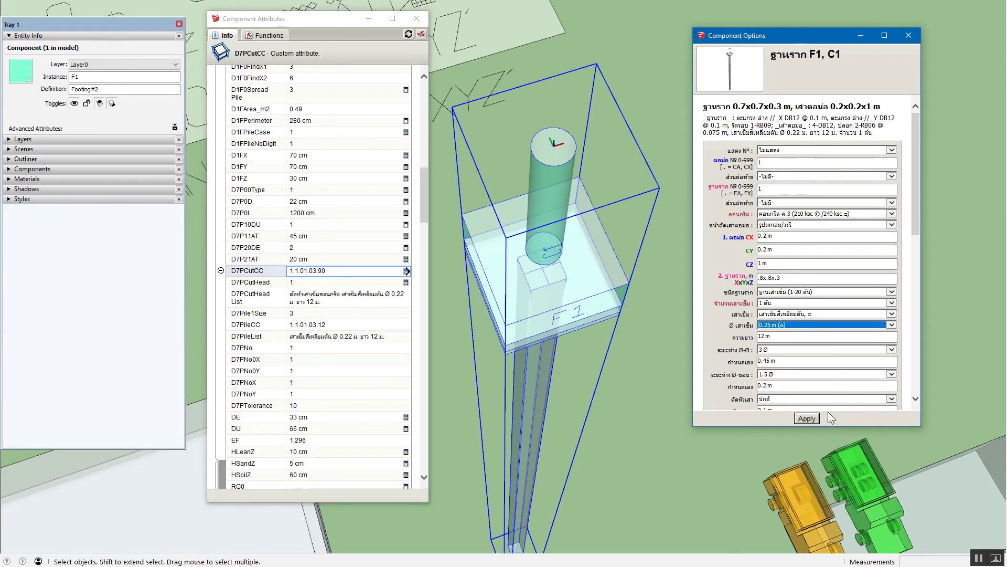
{"action": "left_click", "coordinate": [806, 418]}
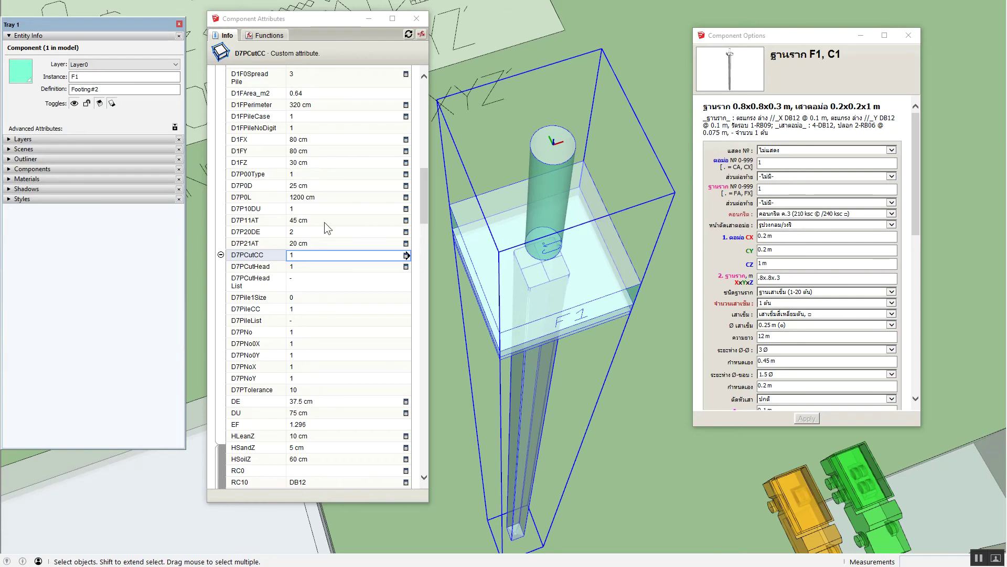
{"action": "left_click", "coordinate": [325, 185]}
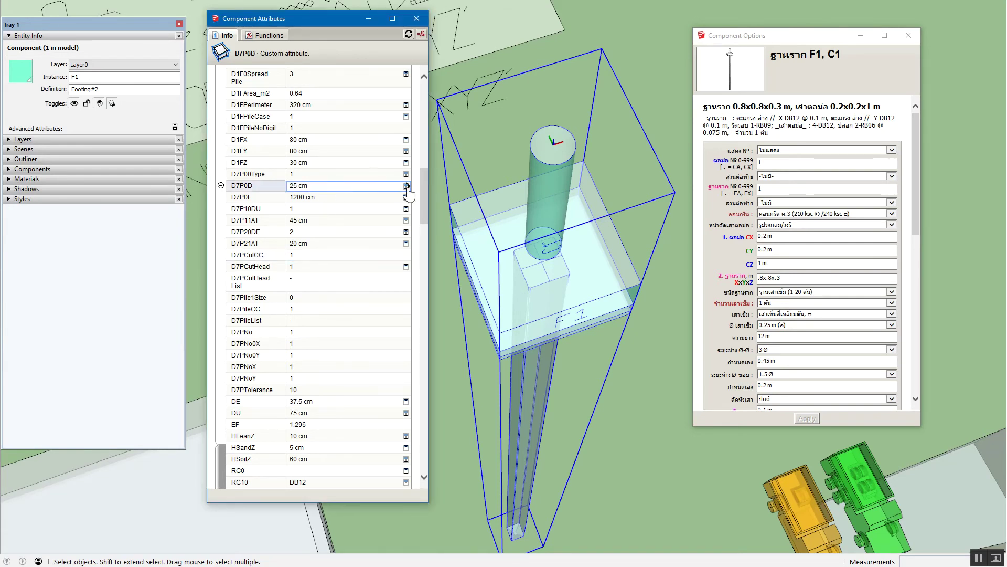
{"action": "left_click", "coordinate": [406, 186]}
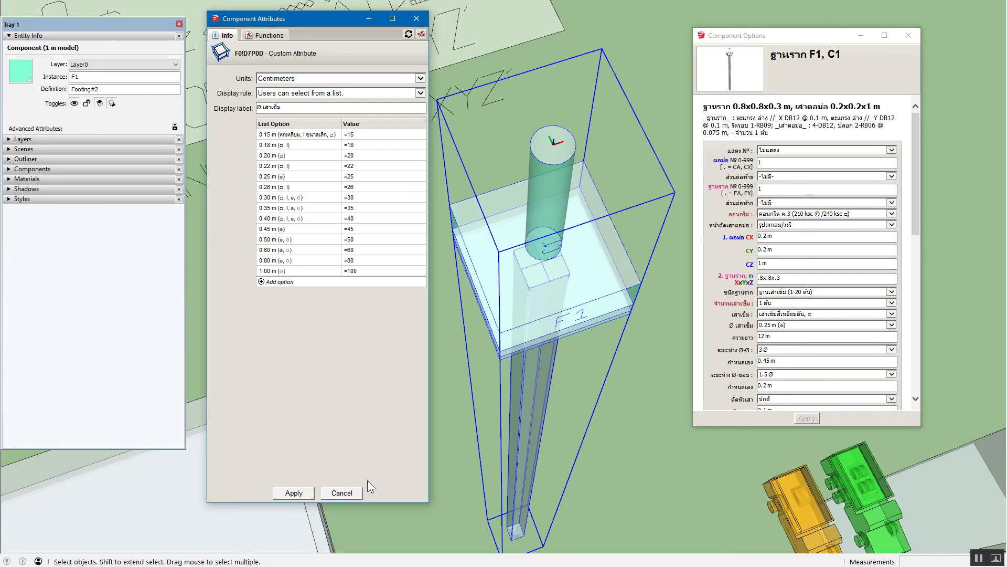
{"action": "left_click", "coordinate": [357, 492]}
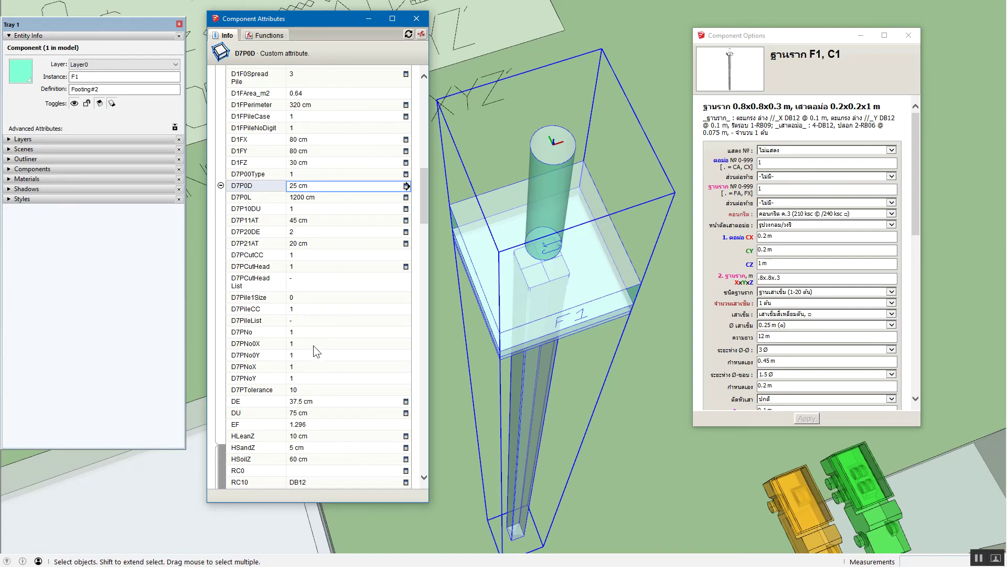
{"action": "left_click", "coordinate": [317, 298]}
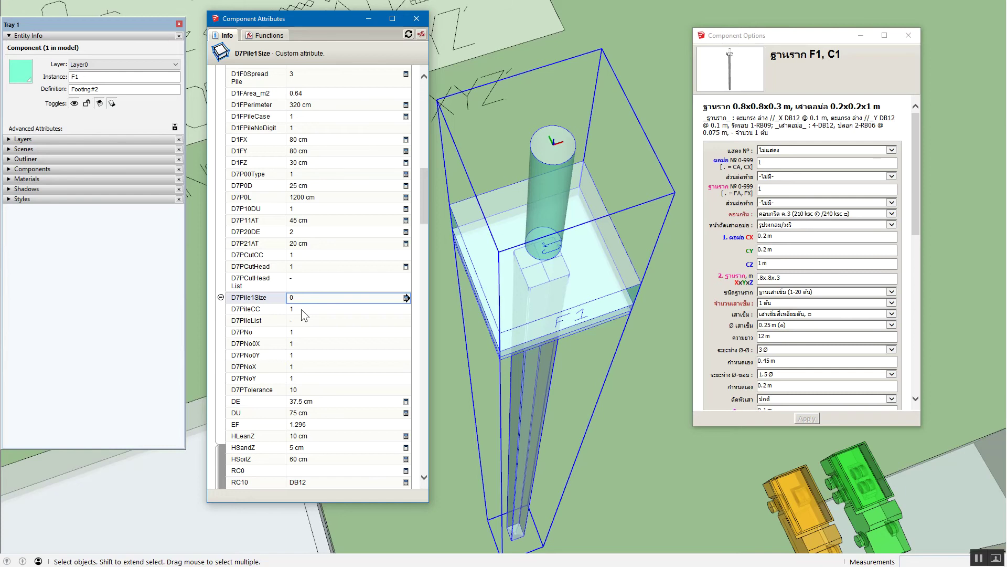
Open the D7PileCC formula in Component Attributes and place the caret inside it.
{"action": "left_click", "coordinate": [301, 310]}
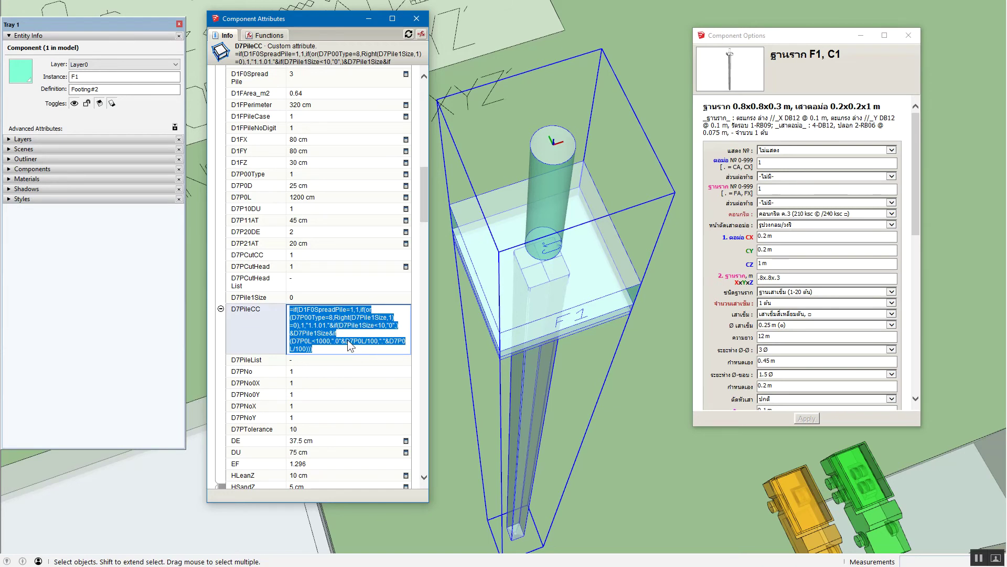
{"action": "left_click", "coordinate": [336, 324]}
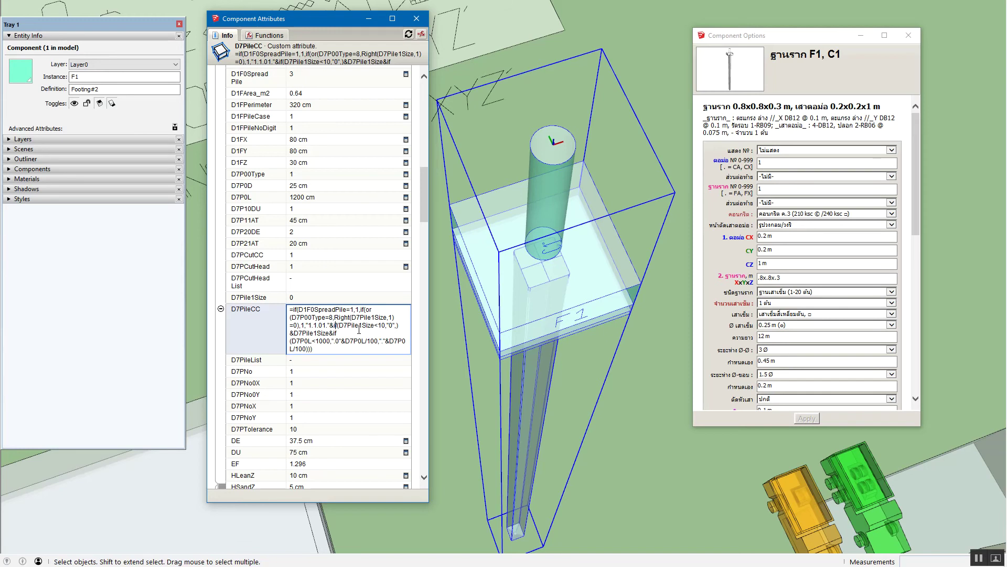
Edit and recheck the D7Pile1Size formula, which still evaluates to 0.
{"action": "left_click", "coordinate": [309, 294]}
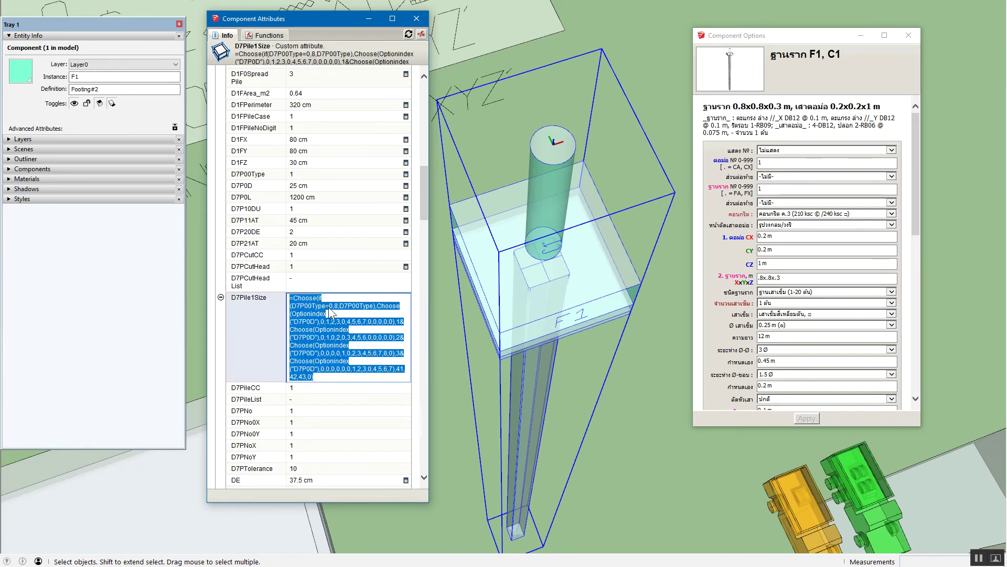
{"action": "left_click", "coordinate": [330, 306]}
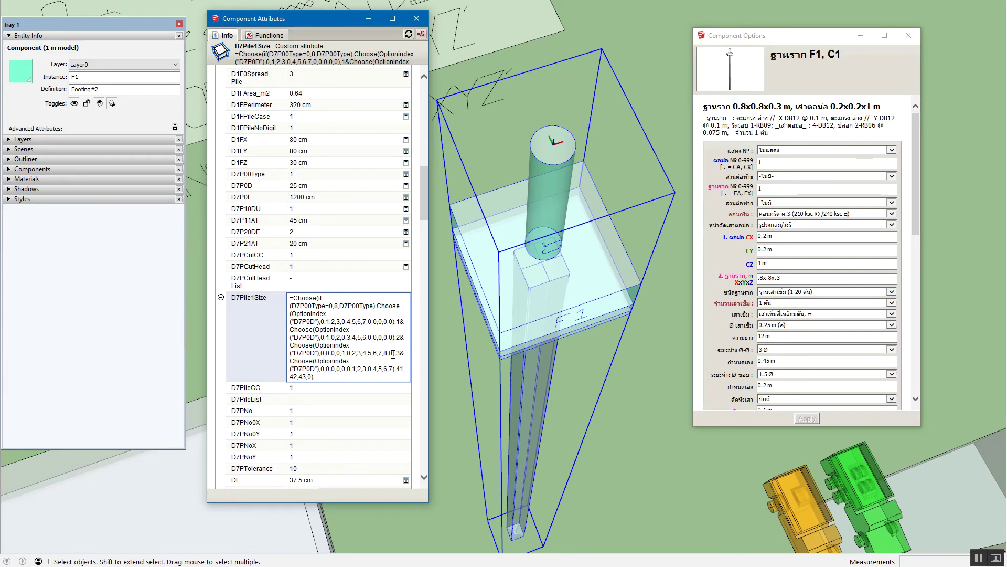
{"action": "key", "text": "Return"}
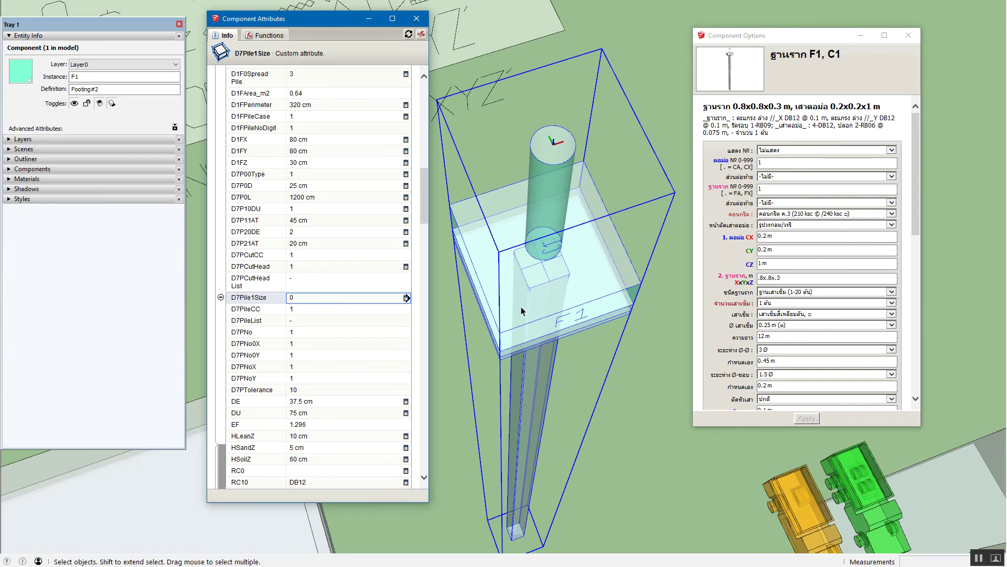
{"action": "left_click", "coordinate": [316, 298]}
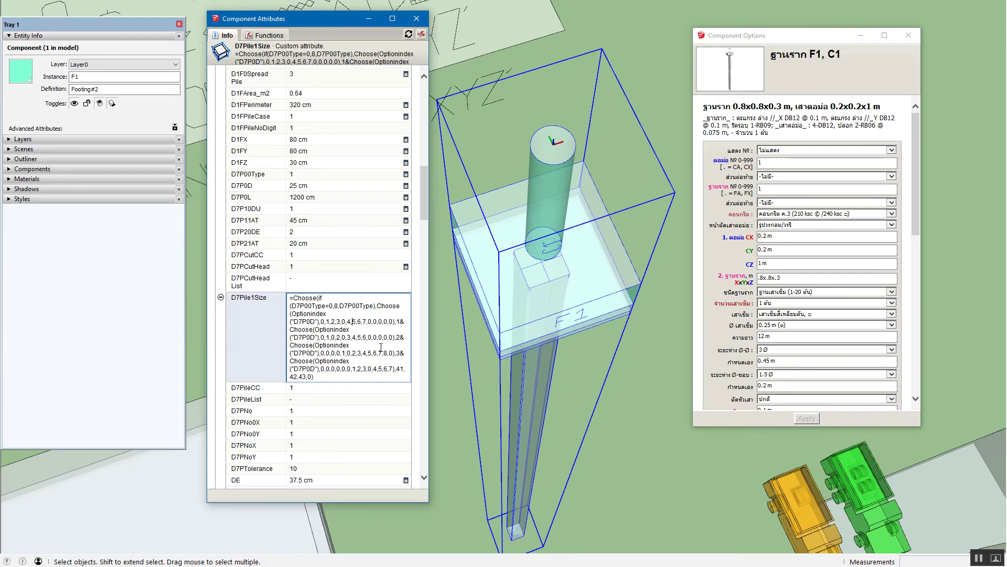
{"action": "key", "text": "Return"}
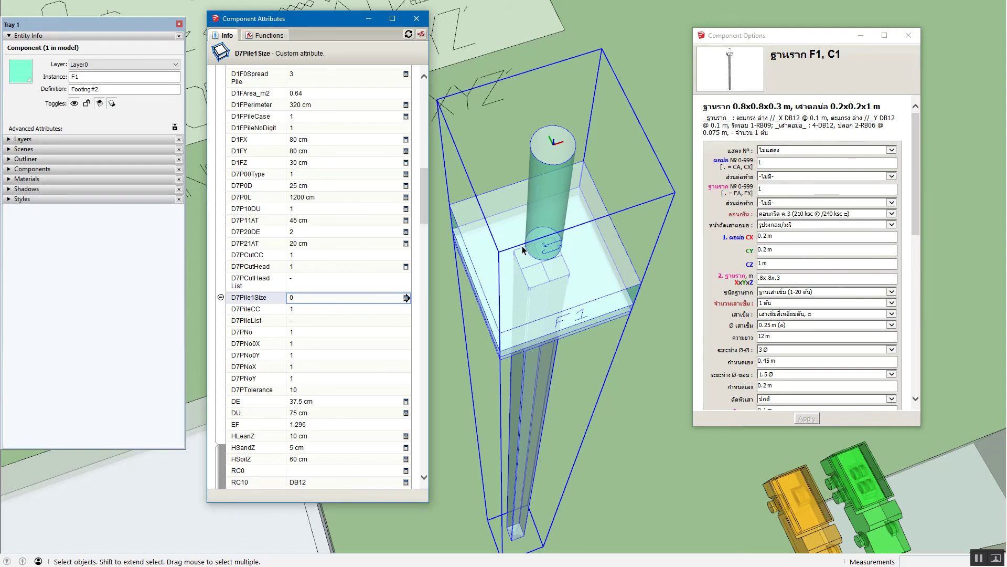
Try pile diameters of 0.20, 0.30 and 1.00 m on the footing.
{"action": "left_click", "coordinate": [792, 325]}
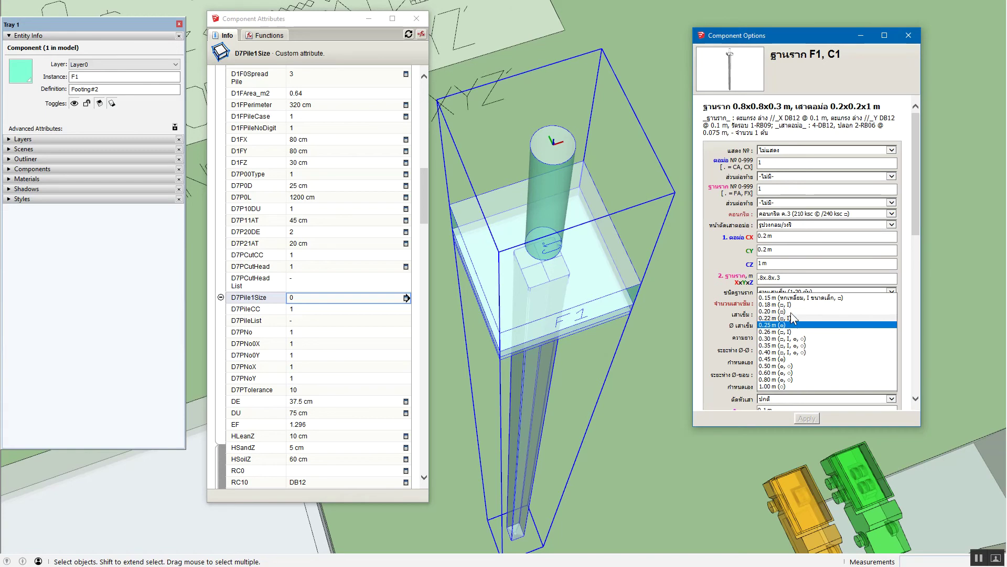
{"action": "left_click", "coordinate": [792, 313]}
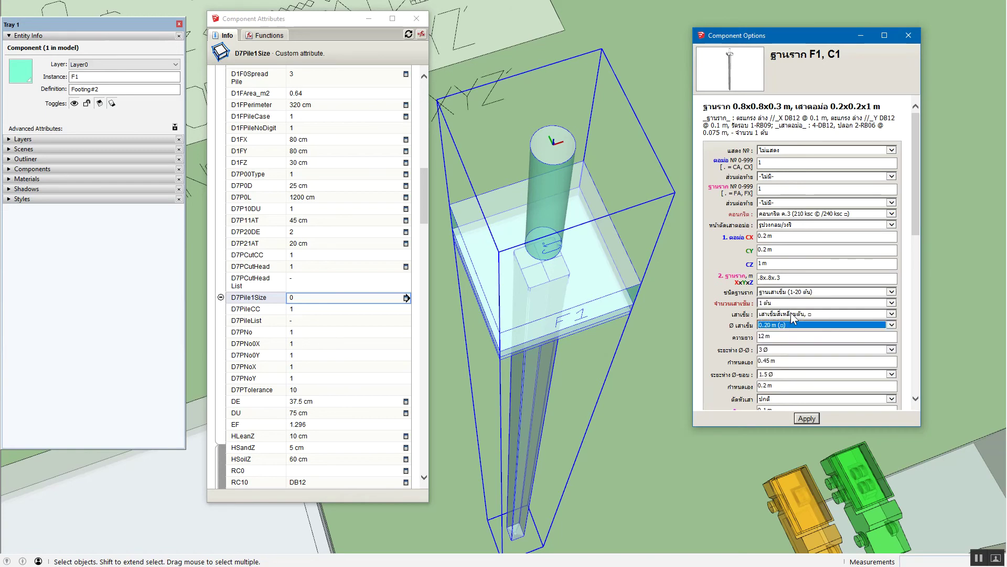
{"action": "left_click", "coordinate": [808, 419]}
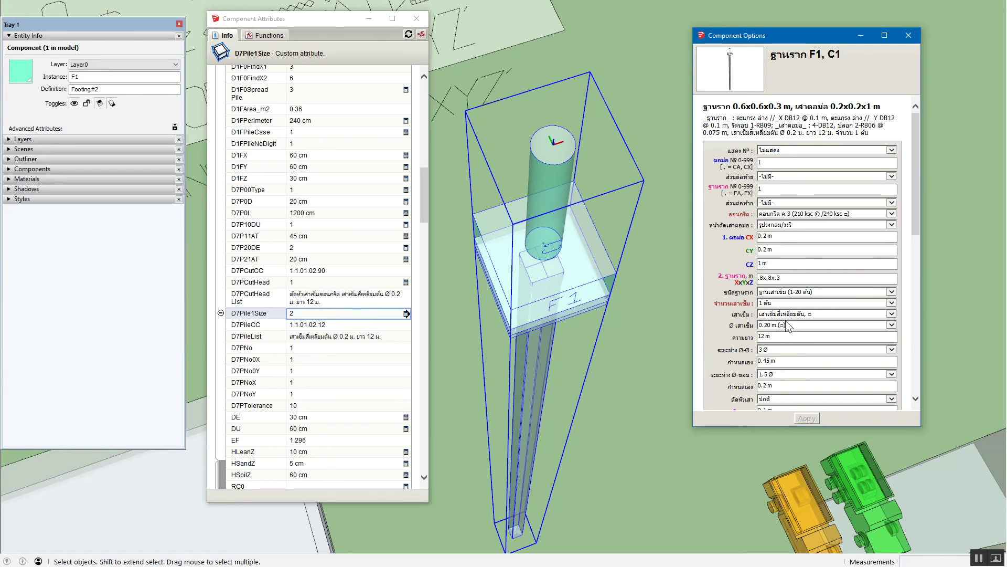
{"action": "left_click", "coordinate": [787, 325]}
{"action": "left_click", "coordinate": [810, 353]}
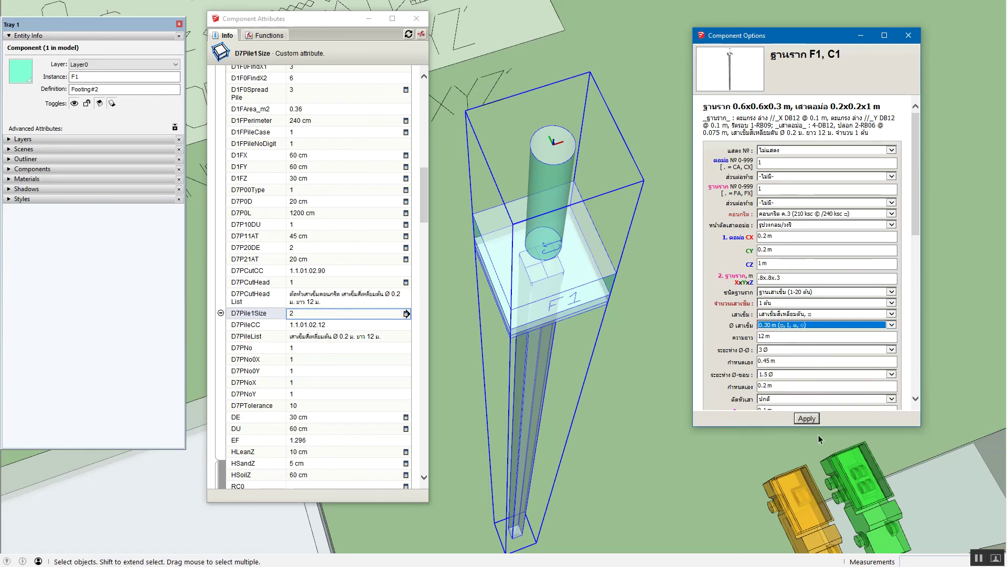
{"action": "left_click", "coordinate": [808, 419]}
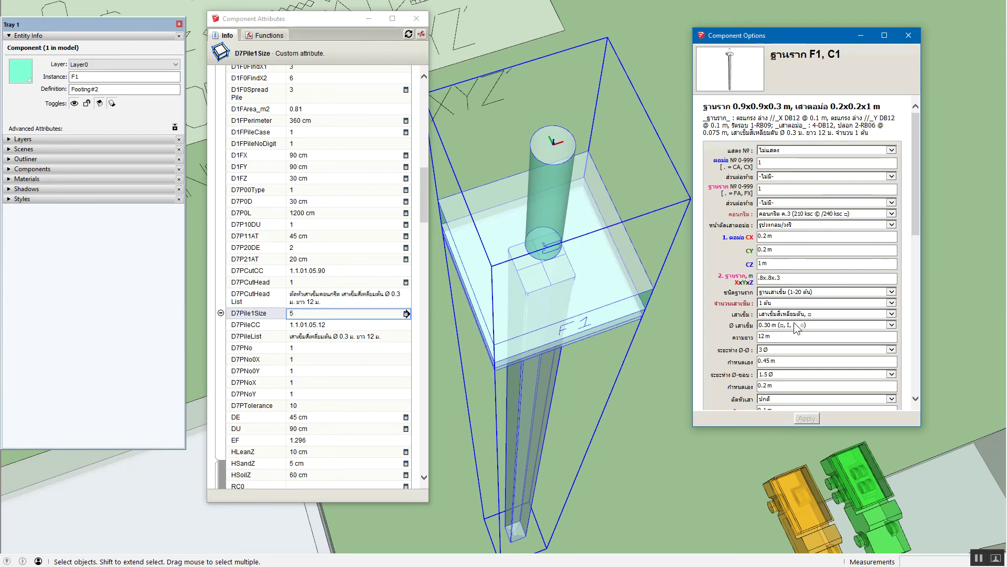
{"action": "left_click", "coordinate": [797, 325]}
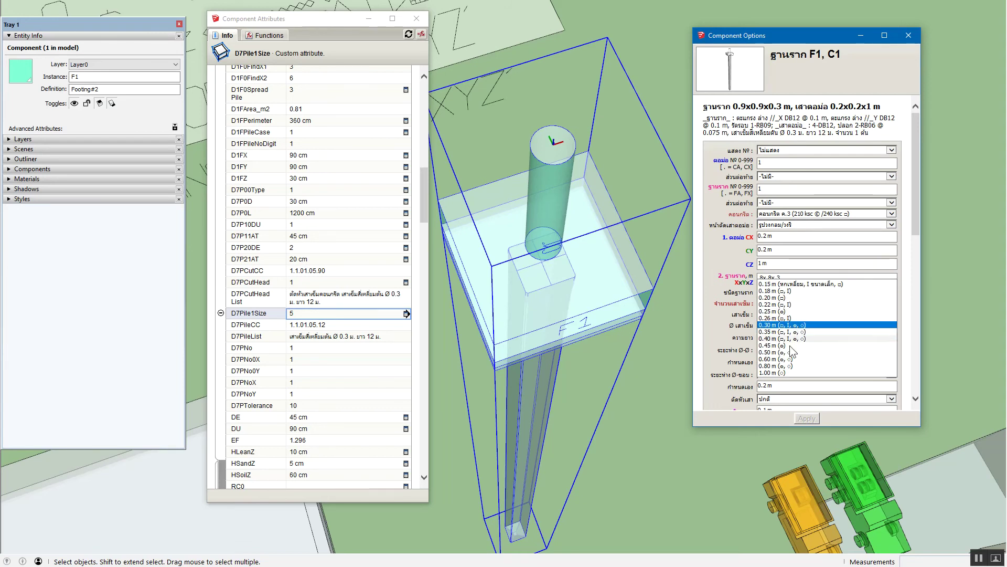
{"action": "left_click", "coordinate": [792, 372]}
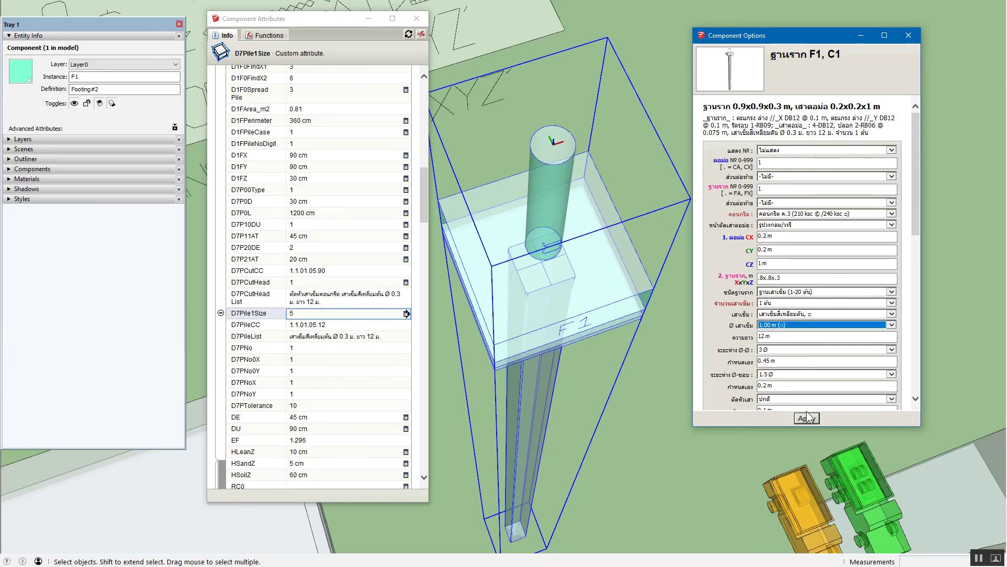
{"action": "key", "text": "Return"}
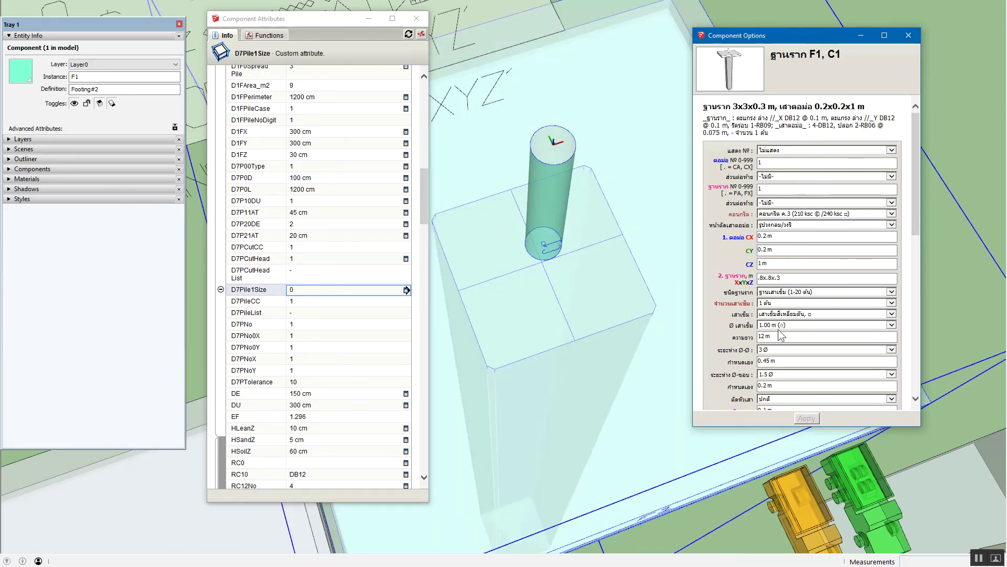
Switch the pile type to bored round pile, making D7Pile1Size evaluate to 37.
{"action": "left_click", "coordinate": [787, 314]}
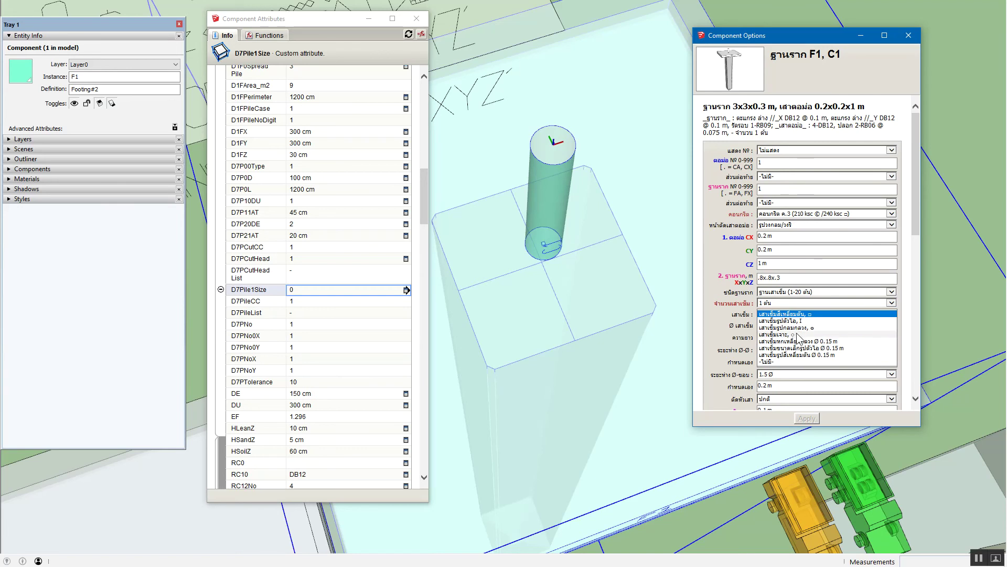
{"action": "left_click", "coordinate": [800, 334]}
{"action": "left_click", "coordinate": [815, 419]}
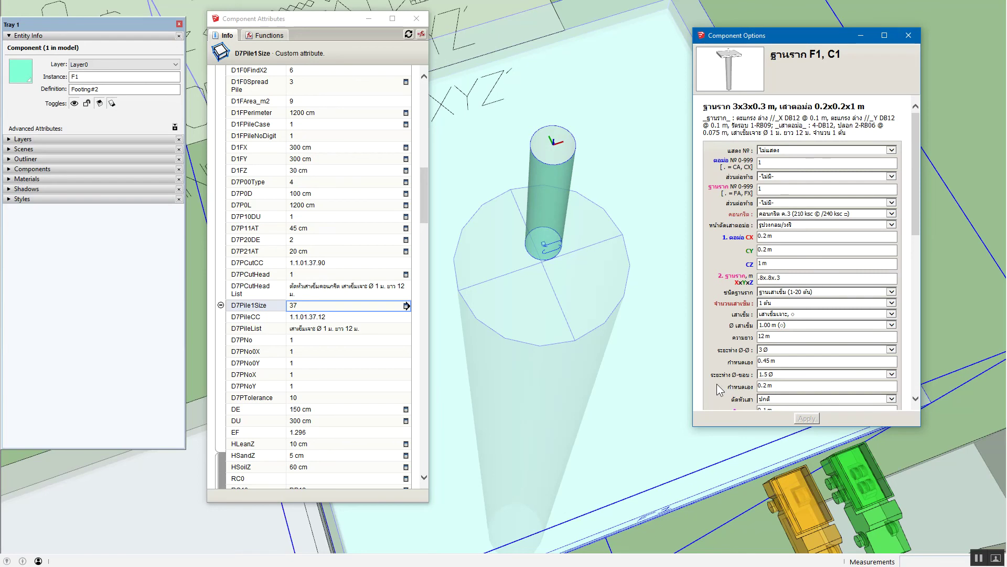
{"action": "left_click", "coordinate": [357, 306]}
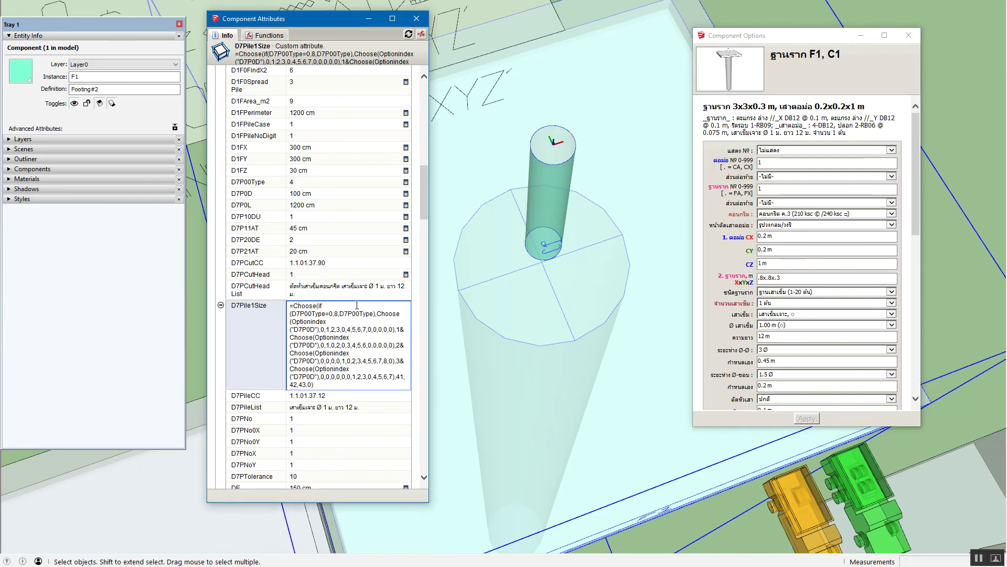
{"action": "key", "text": "Return"}
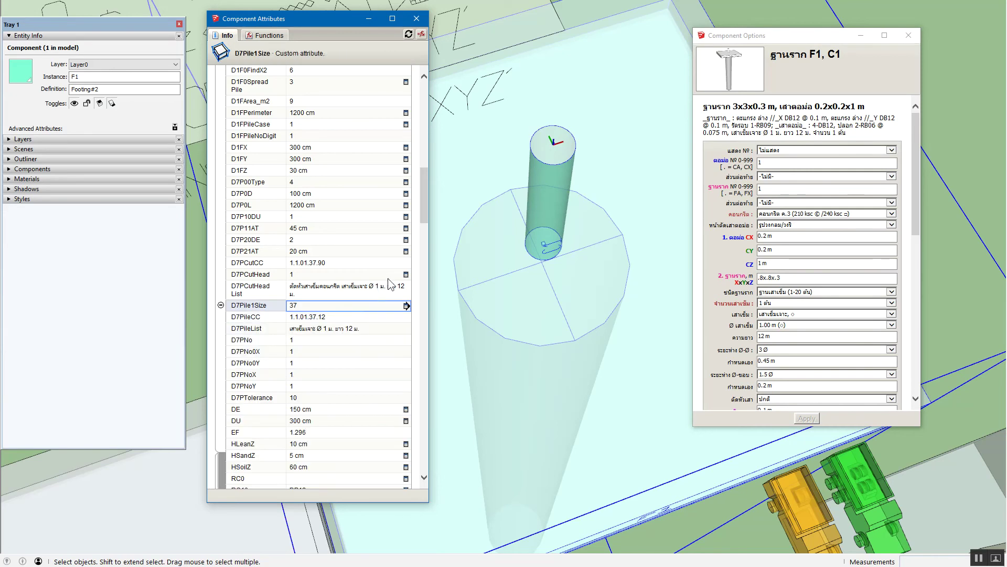
Set the bored pile diameter to 0.30 m and view the regenerated 0.9x0.9x0.3 m footing.
{"action": "left_click", "coordinate": [798, 325]}
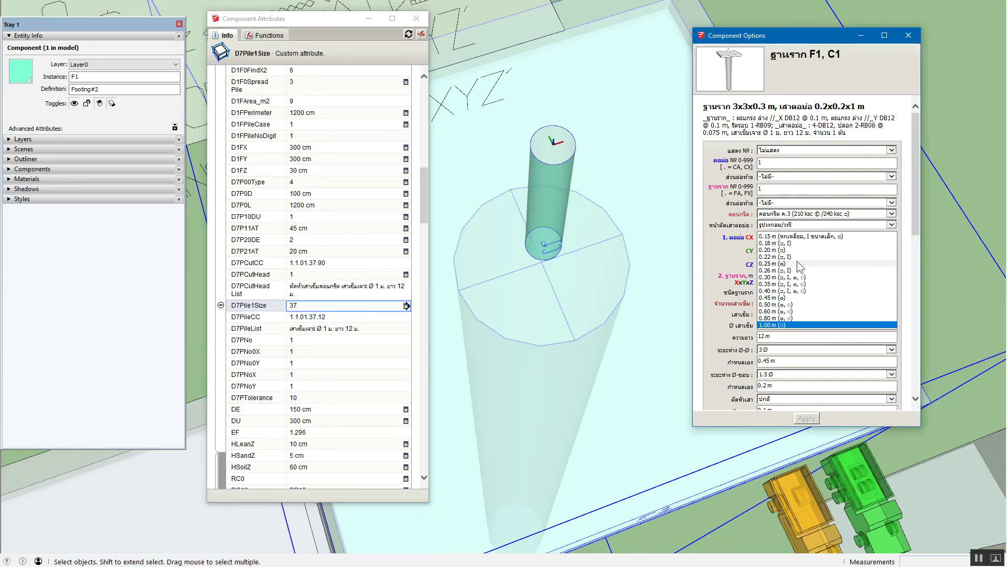
{"action": "left_click", "coordinate": [800, 277]}
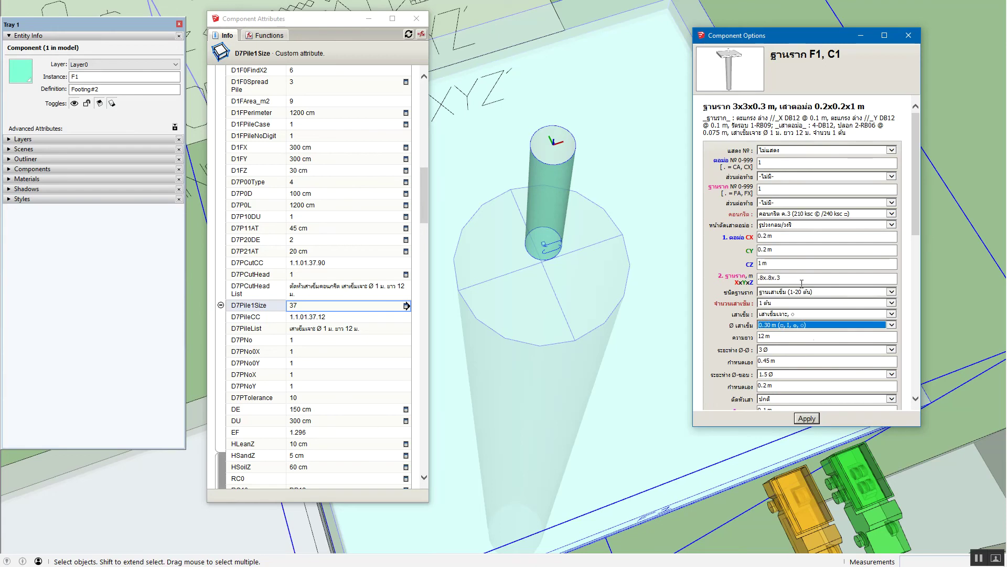
{"action": "left_click", "coordinate": [807, 418]}
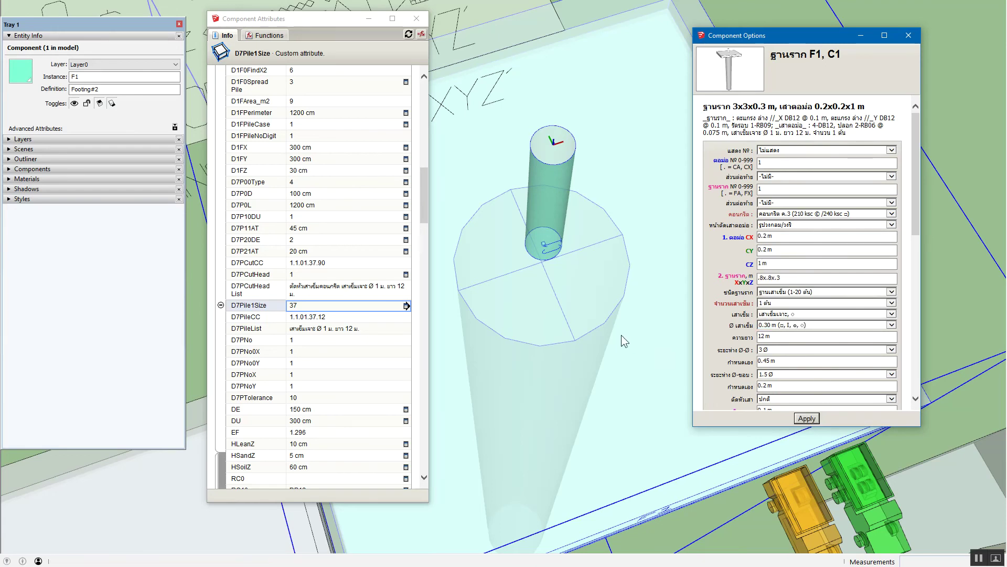
{"action": "middle_click_drag", "start_coordinate": [554, 325], "coordinate": [513, 362]}
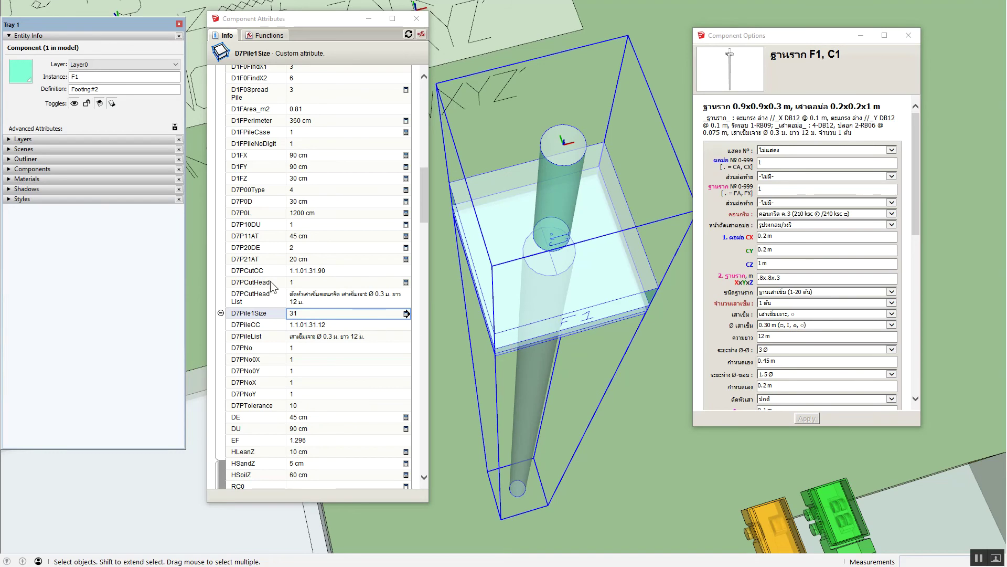
{"action": "mouse_move", "coordinate": [423, 206]}
{"action": "left_mouse_down"}
{"action": "mouse_move", "coordinate": [404, 348]}
{"action": "mouse_move", "coordinate": [407, 432]}
{"action": "left_mouse_up"}
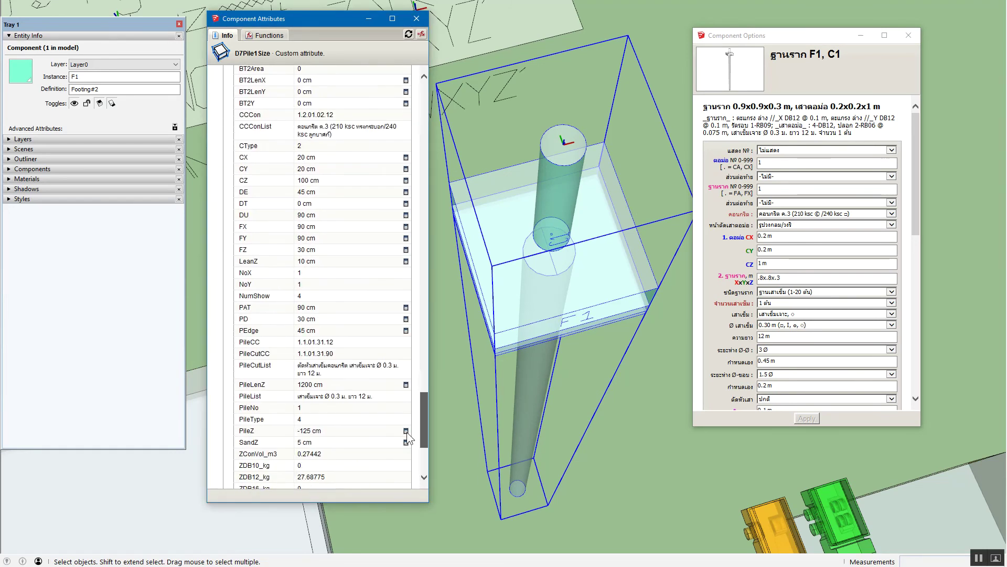
{"action": "scroll", "coordinate": [405, 433], "scroll_direction": "down", "scroll_amount": 1}
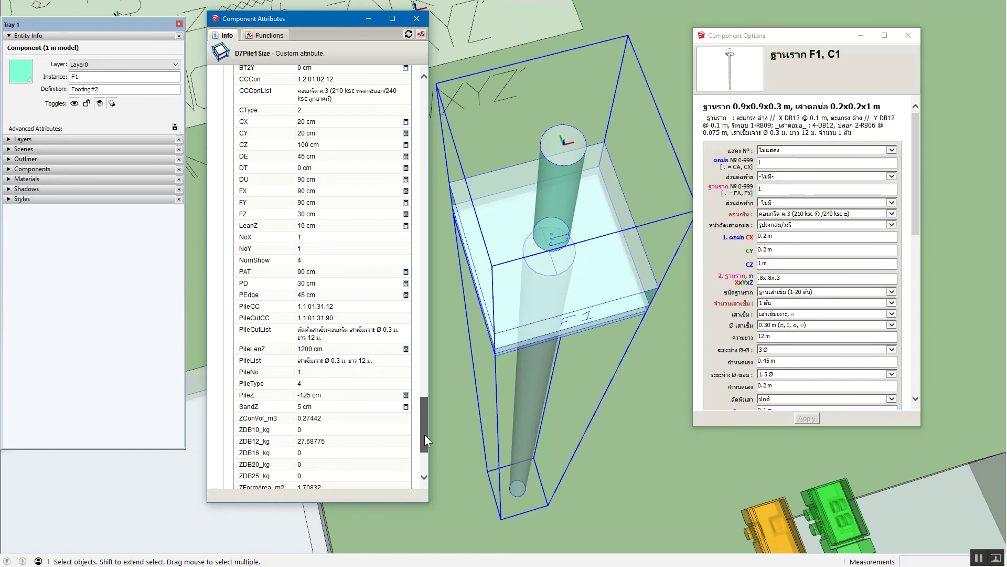
{"action": "left_click_drag", "start_coordinate": [424, 435], "coordinate": [423, 461]}
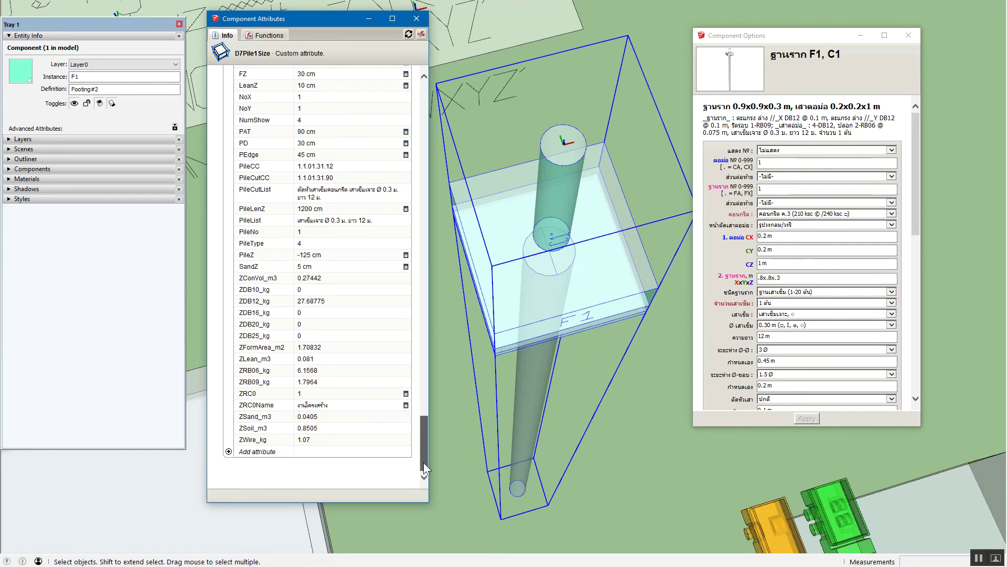
{"action": "left_click", "coordinate": [262, 451]}
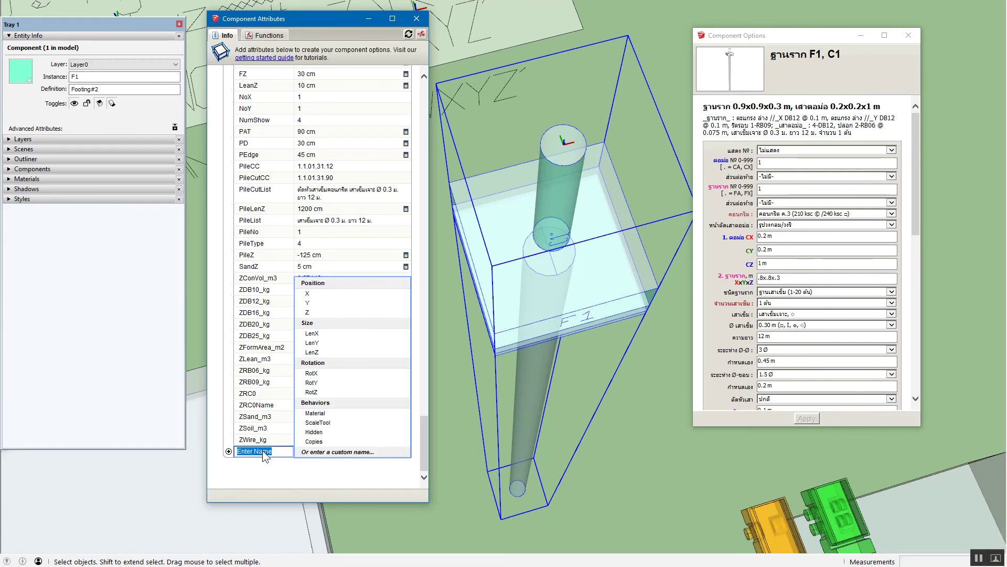
{"action": "key", "text": "Escape"}
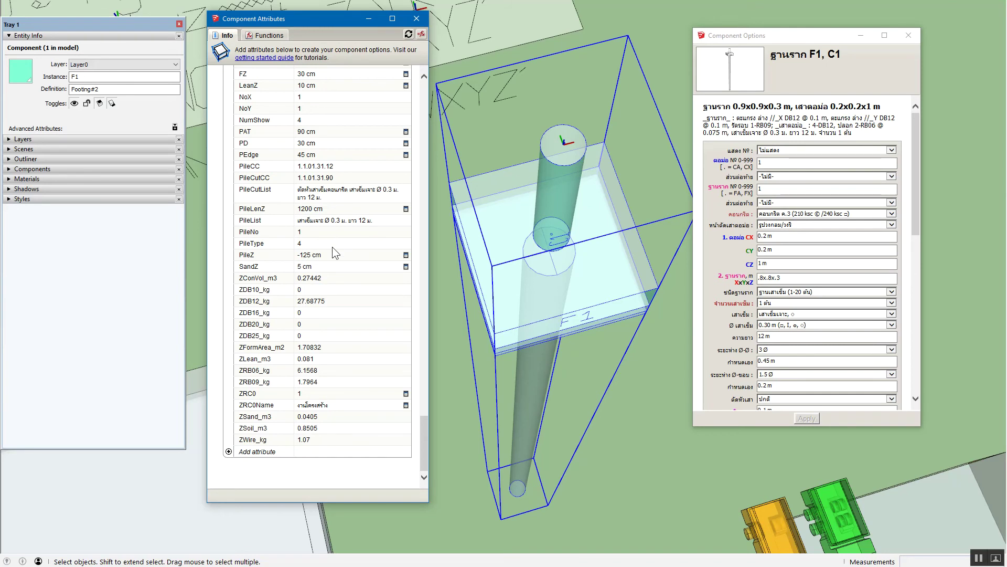
Test a value of 4 in the PileType formula, then revert it to the original.
{"action": "left_click", "coordinate": [314, 243]}
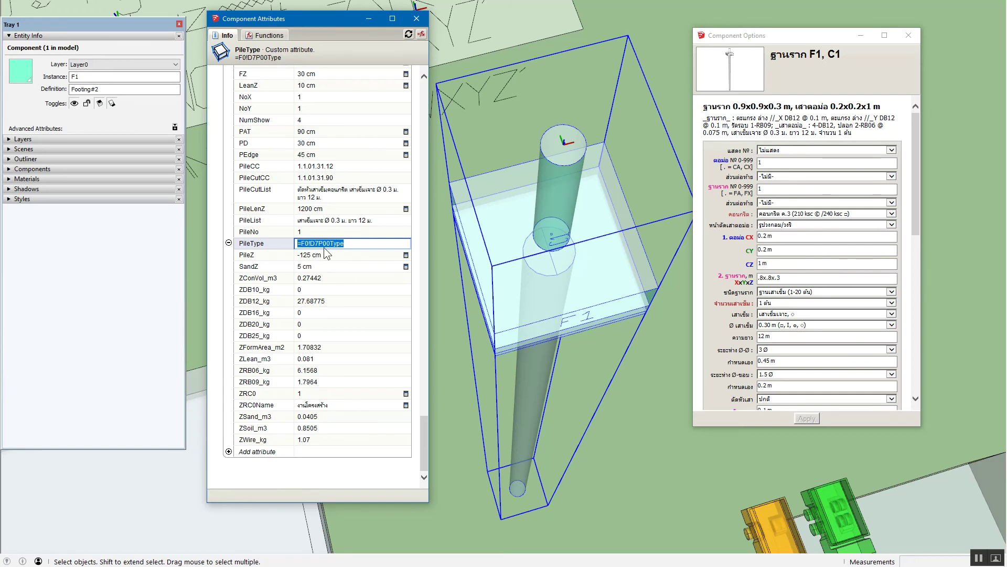
{"action": "type", "text": "4"}
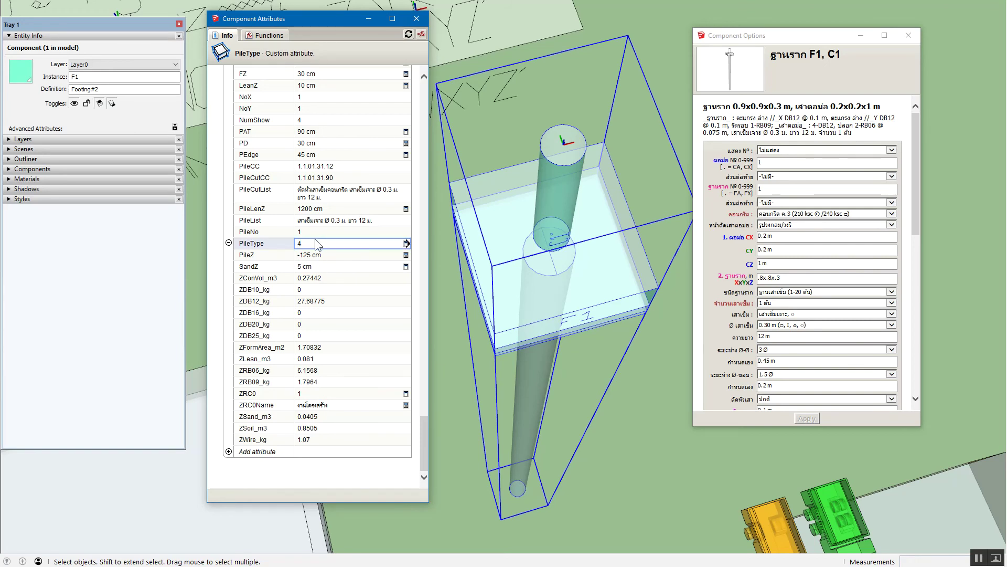
{"action": "key", "text": "ctrl+z"}
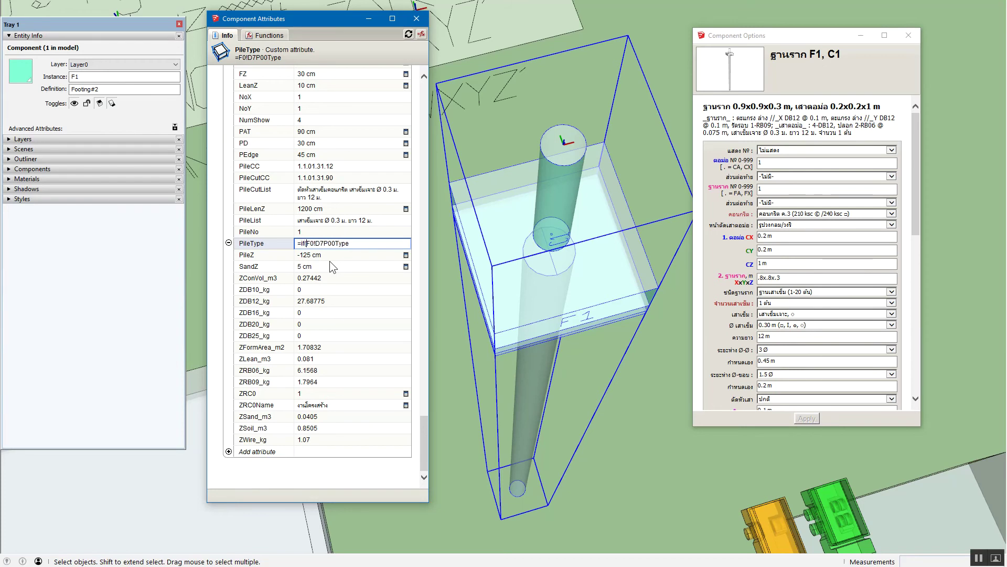
{"action": "scroll", "coordinate": [329, 260], "scroll_direction": "up", "scroll_amount": 3}
{"action": "scroll", "coordinate": [329, 260], "scroll_direction": "up", "scroll_amount": 5}
{"action": "scroll", "coordinate": [330, 250], "scroll_direction": "down", "scroll_amount": 5}
{"action": "scroll", "coordinate": [331, 250], "scroll_direction": "down", "scroll_amount": 5}
{"action": "scroll", "coordinate": [330, 251], "scroll_direction": "down", "scroll_amount": 5}
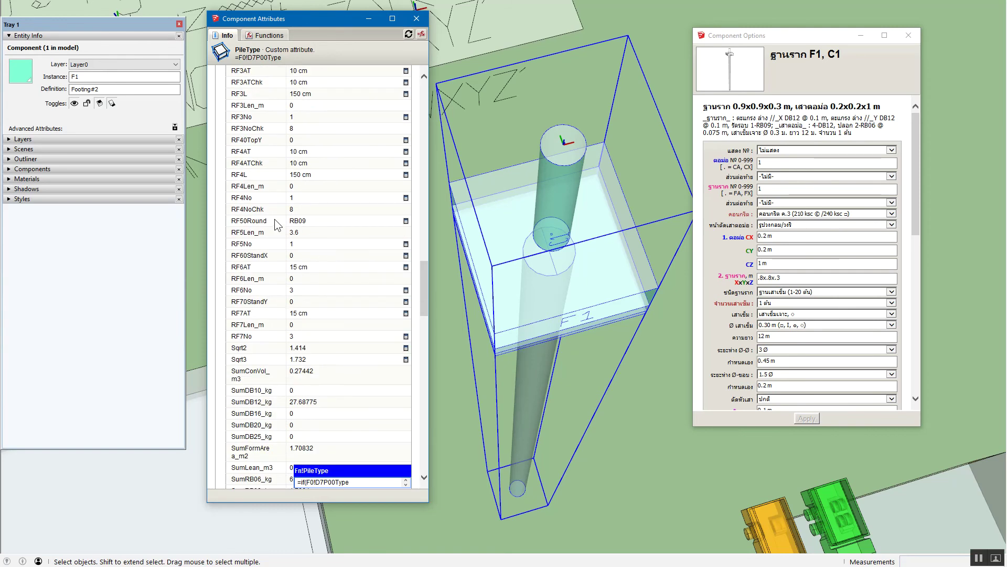
{"action": "scroll", "coordinate": [275, 218], "scroll_direction": "up", "scroll_amount": 5}
{"action": "scroll", "coordinate": [275, 218], "scroll_direction": "up", "scroll_amount": 5}
{"action": "scroll", "coordinate": [278, 222], "scroll_direction": "up", "scroll_amount": 5}
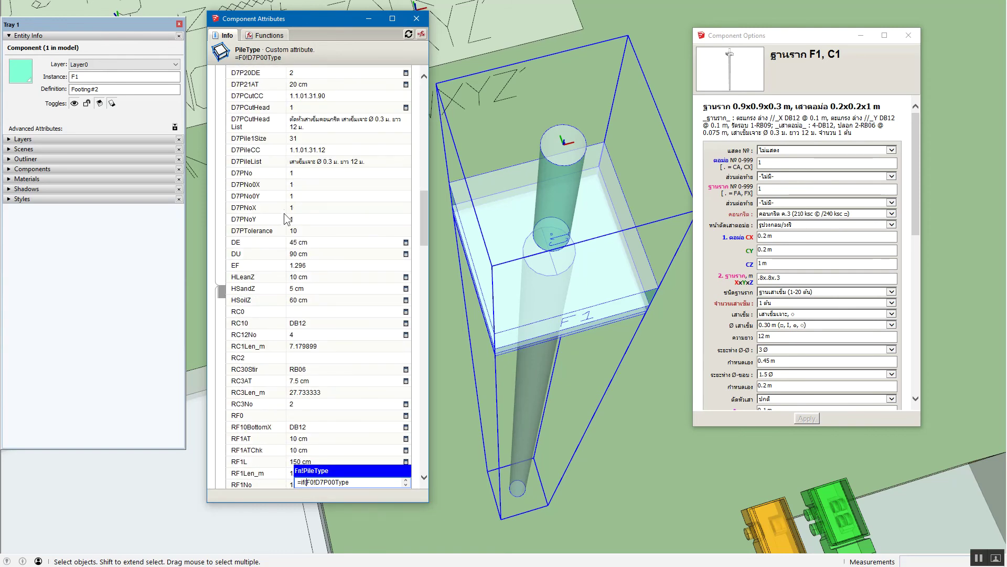
Rewrite PileType as =if(F0!D7Pile1Size=0,0,F0!D7P00Type), now evaluating to 4.
{"action": "left_click", "coordinate": [319, 139]}
{"action": "scroll", "coordinate": [349, 257], "scroll_direction": "down", "scroll_amount": 5}
{"action": "scroll", "coordinate": [350, 257], "scroll_direction": "down", "scroll_amount": 5}
{"action": "scroll", "coordinate": [349, 257], "scroll_direction": "down", "scroll_amount": 5}
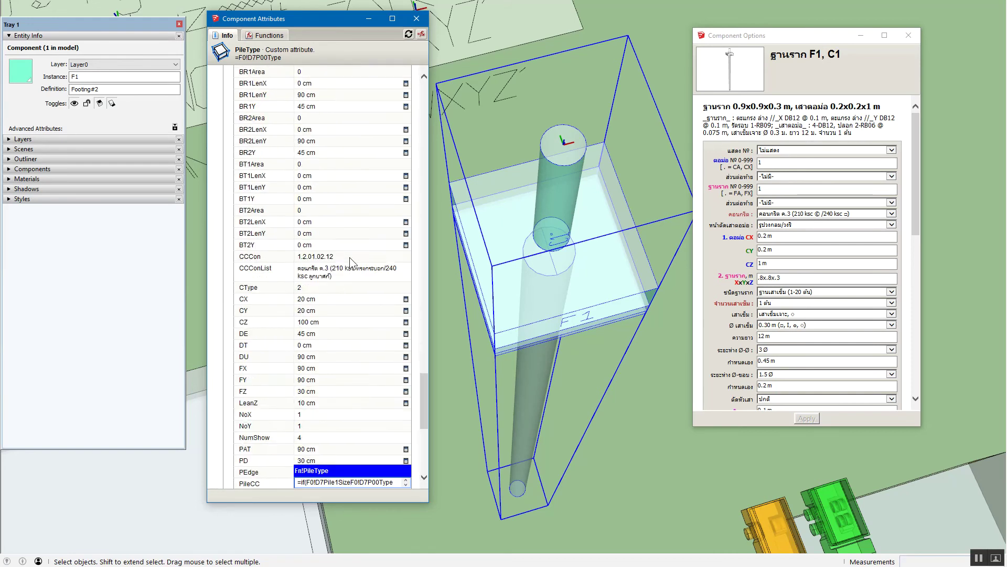
{"action": "scroll", "coordinate": [349, 257], "scroll_direction": "down", "scroll_amount": 5}
{"action": "type", "text": "=0"}
{"action": "type", "text": ","}
{"action": "type", "text": "0,"}
{"action": "type", "text": ")"}
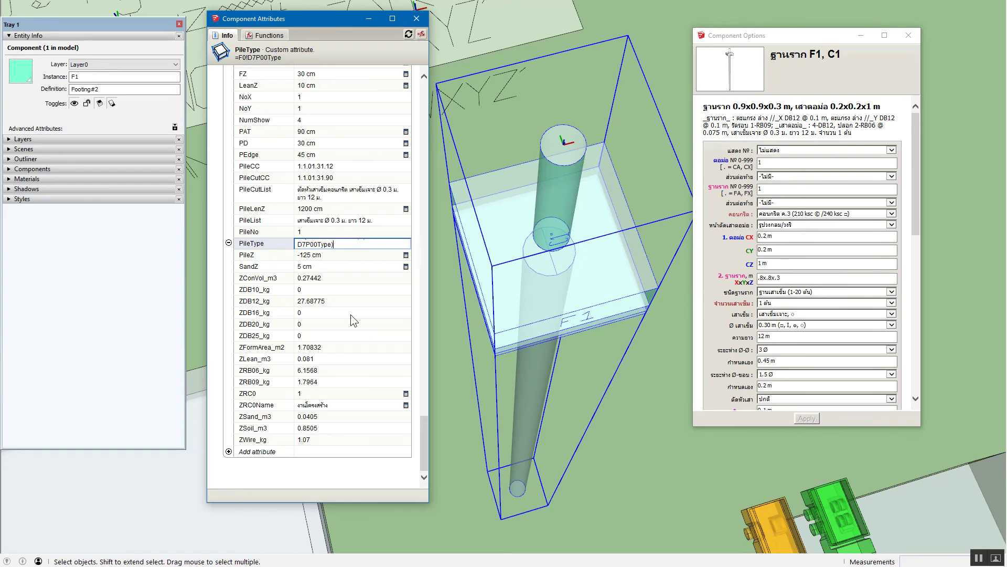
{"action": "key", "text": "Return"}
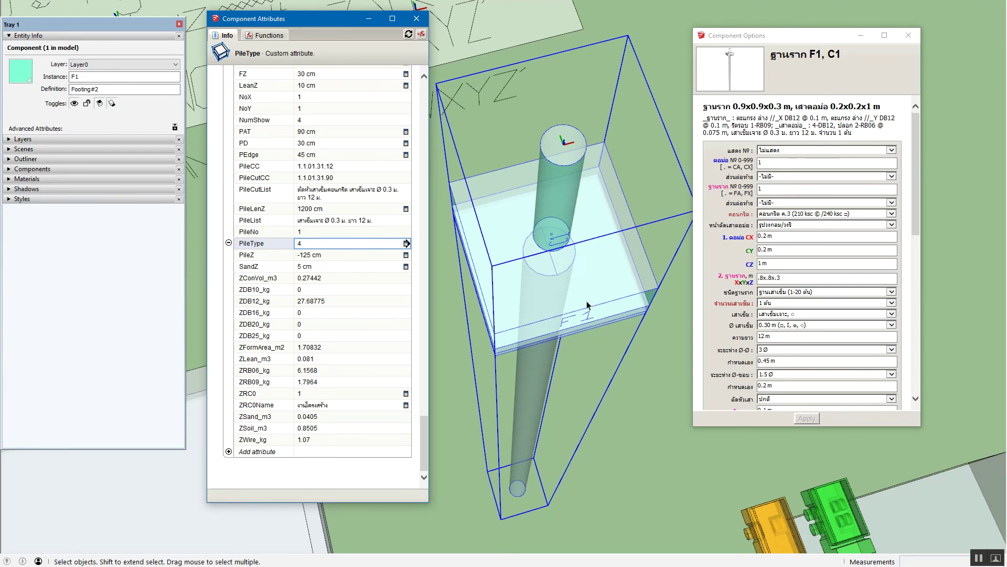
Change the pile diameter to 0.25 m.
{"action": "left_click", "coordinate": [791, 326]}
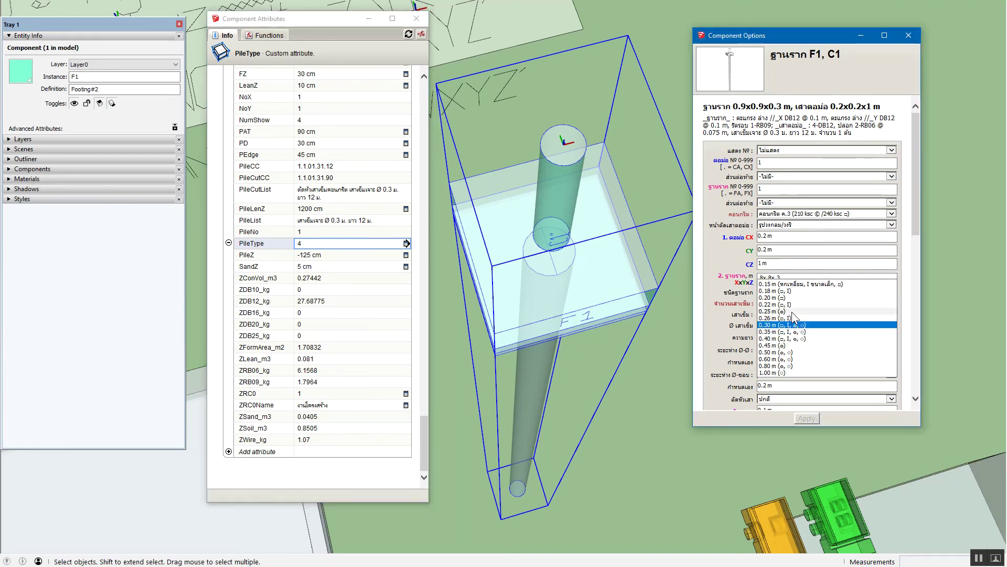
{"action": "left_click", "coordinate": [792, 312]}
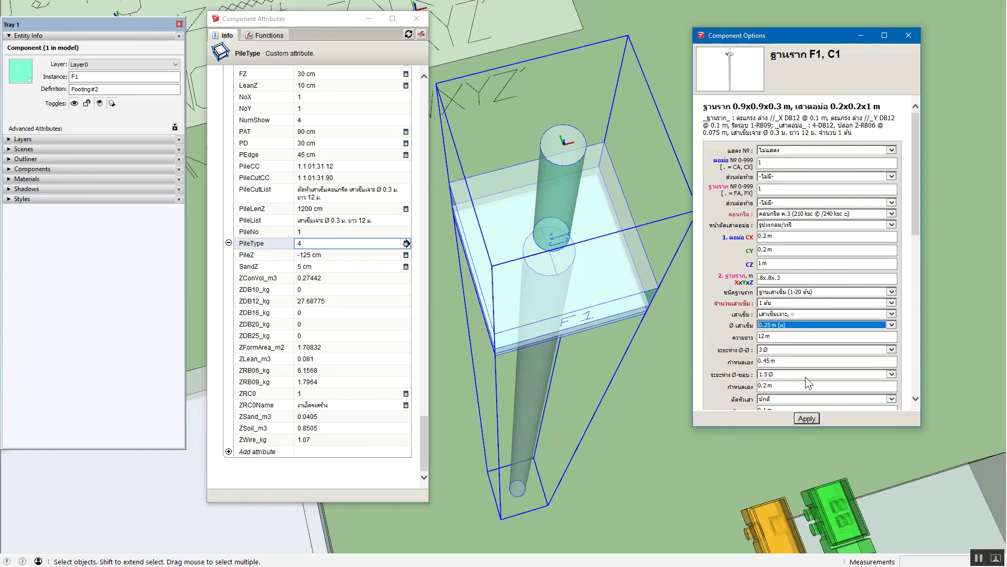
{"action": "left_click", "coordinate": [811, 417]}
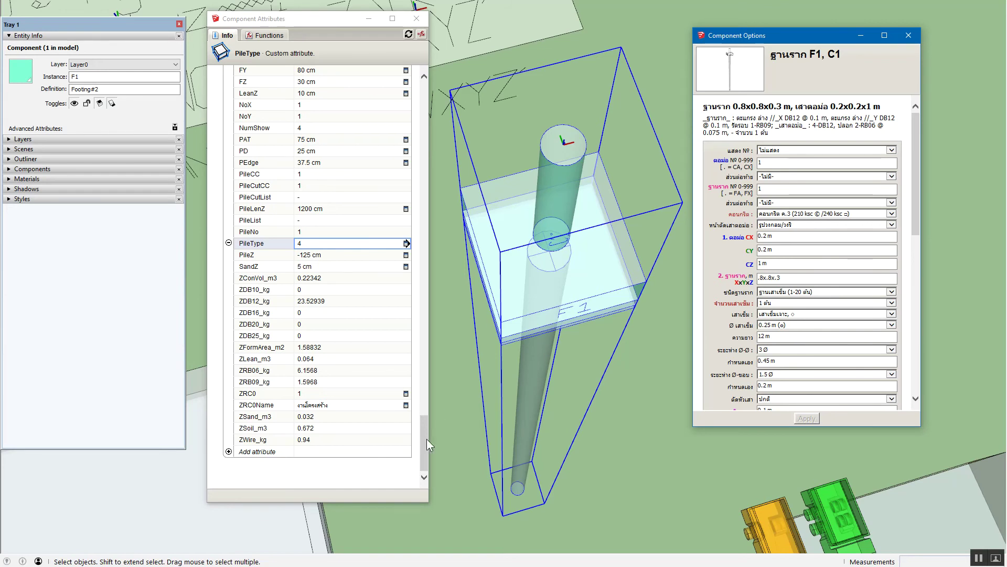
Change PileType to =if(F0!D7PileCC=1,0,F0!D7P00Type), which removes the pile.
{"action": "left_click", "coordinate": [329, 244]}
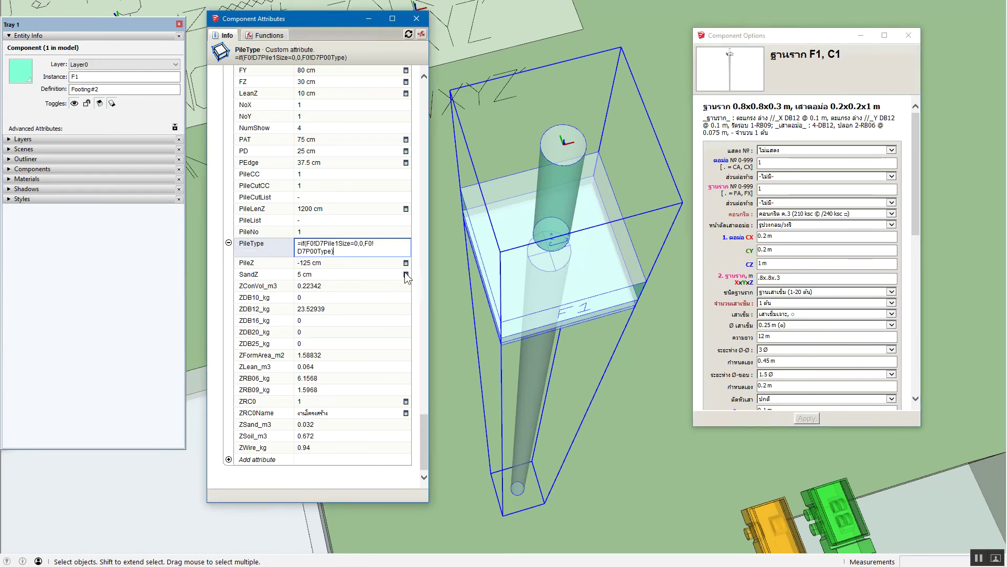
{"action": "left_click_drag", "start_coordinate": [423, 427], "coordinate": [442, 179]}
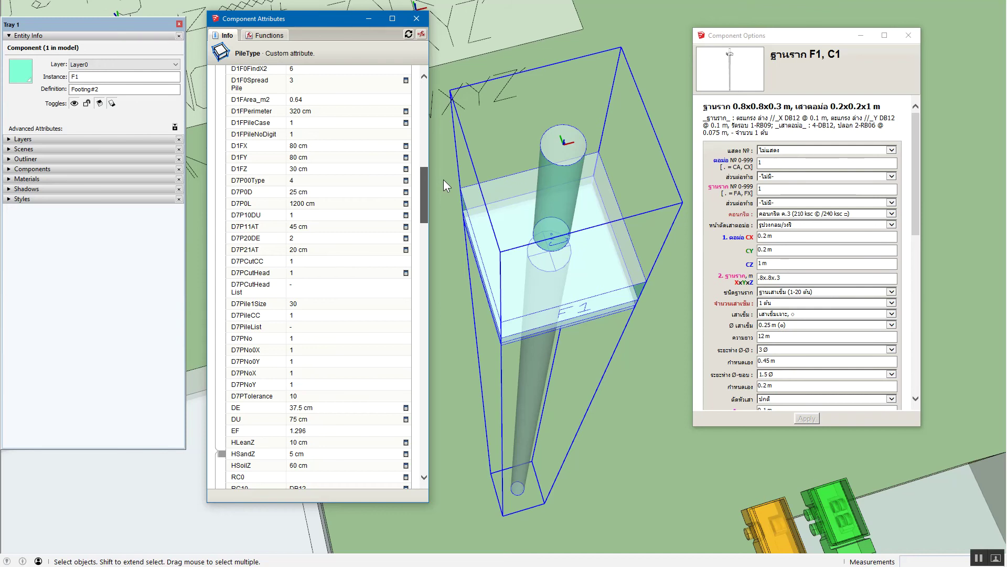
{"action": "mouse_move", "coordinate": [443, 180]}
{"action": "left_mouse_down"}
{"action": "mouse_move", "coordinate": [437, 288]}
{"action": "mouse_move", "coordinate": [413, 407]}
{"action": "left_mouse_up"}
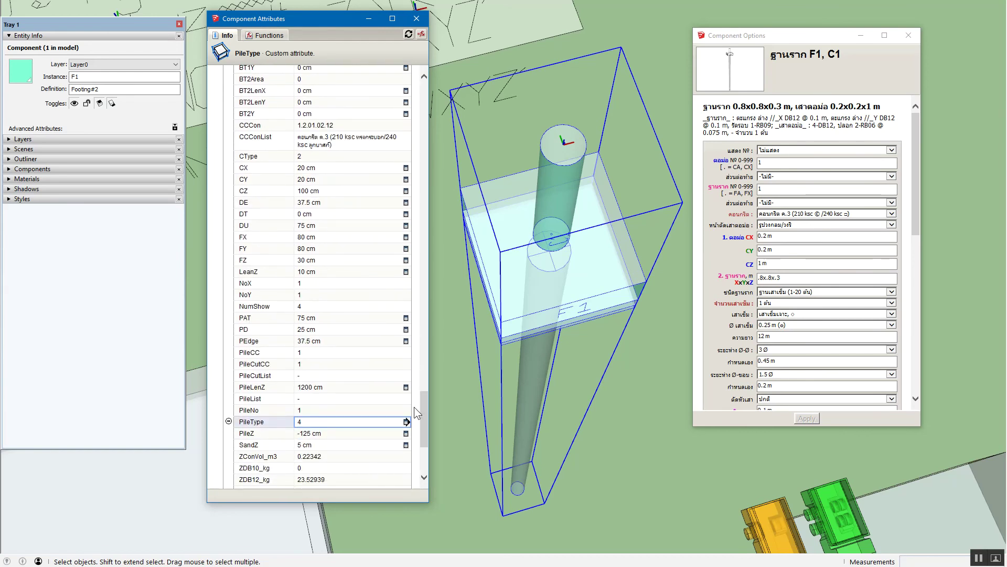
{"action": "left_click", "coordinate": [341, 424]}
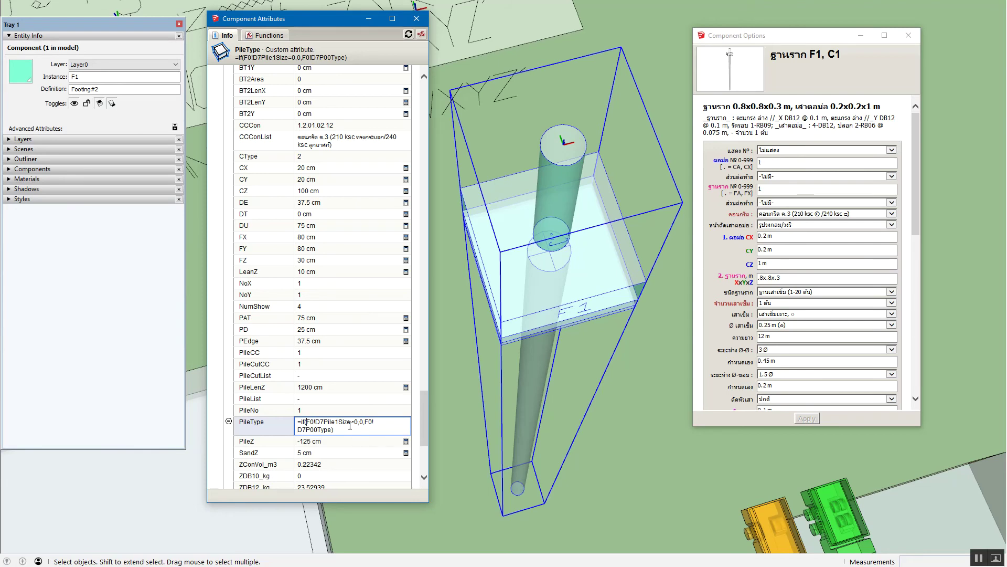
{"action": "left_click", "coordinate": [351, 421], "text": "shift"}
{"action": "left_click_drag", "start_coordinate": [424, 430], "coordinate": [411, 210]}
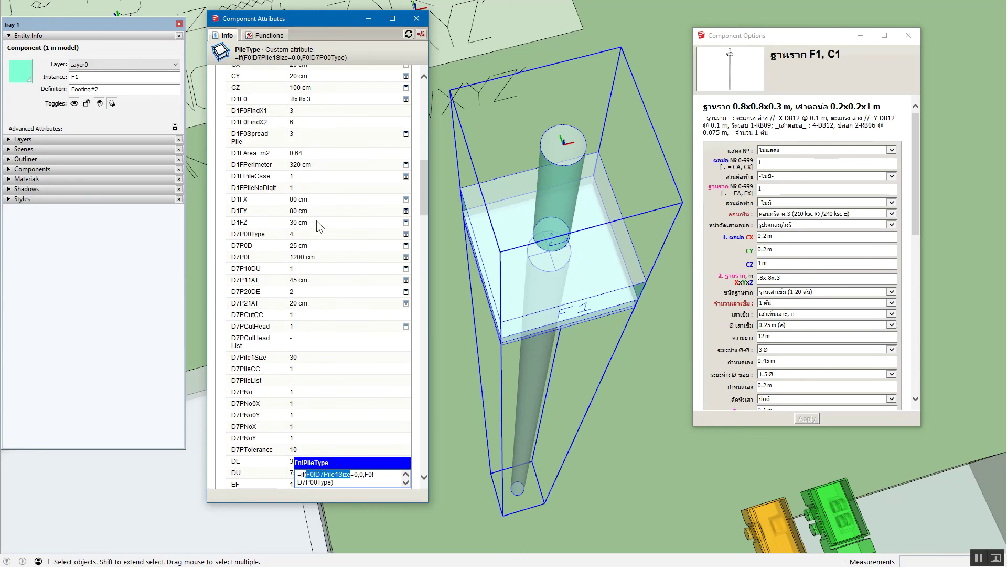
{"action": "left_click", "coordinate": [299, 368]}
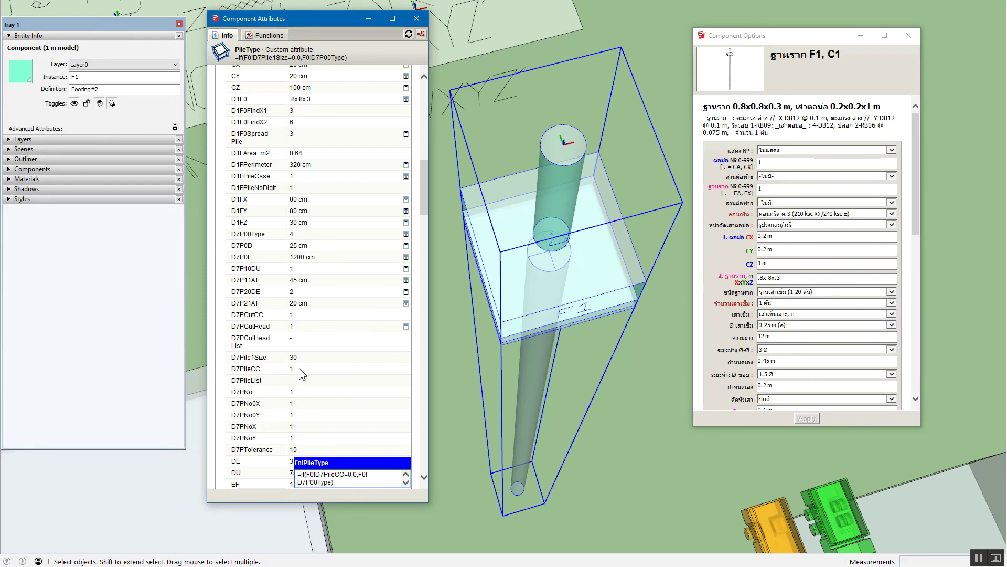
{"action": "type", "text": "1"}
{"action": "key", "text": "Delete"}
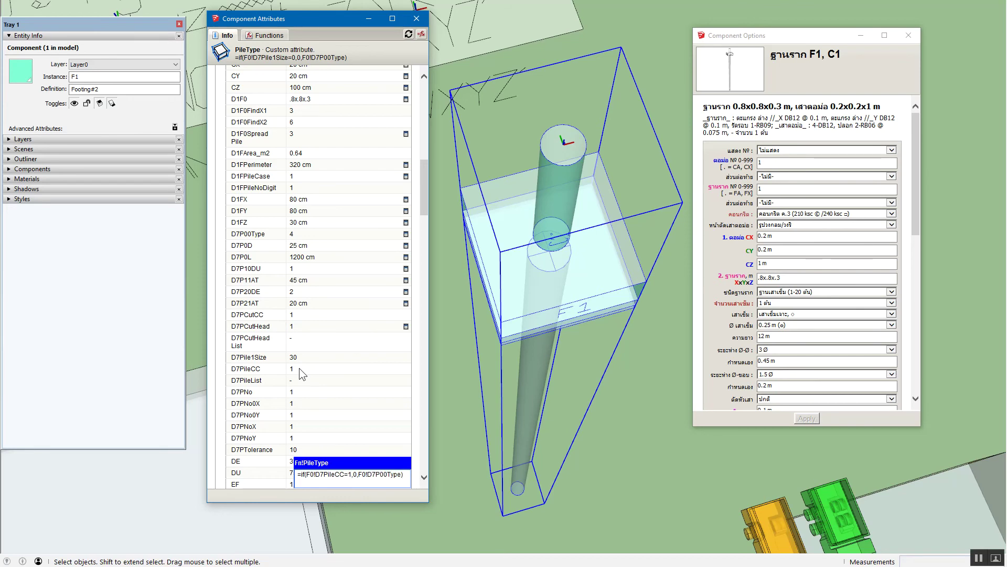
{"action": "type", "text": ","}
{"action": "key", "text": "Return"}
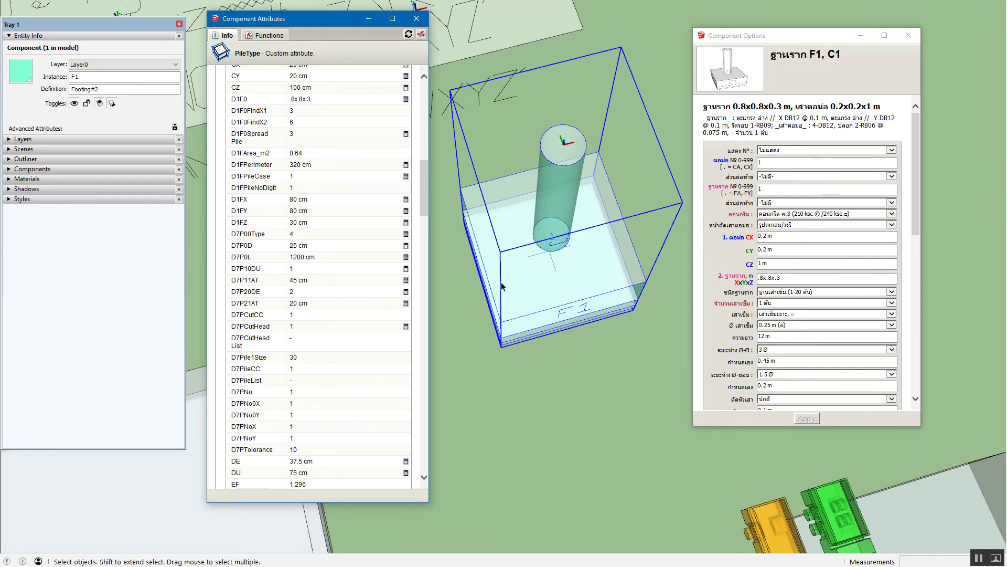
Set the pile diameter to 0.26 m.
{"action": "middle_click_drag", "start_coordinate": [440, 285], "coordinate": [449, 301]}
{"action": "scroll", "coordinate": [450, 292], "scroll_direction": "down", "scroll_amount": 2}
{"action": "middle_click_drag", "start_coordinate": [513, 292], "coordinate": [617, 342]}
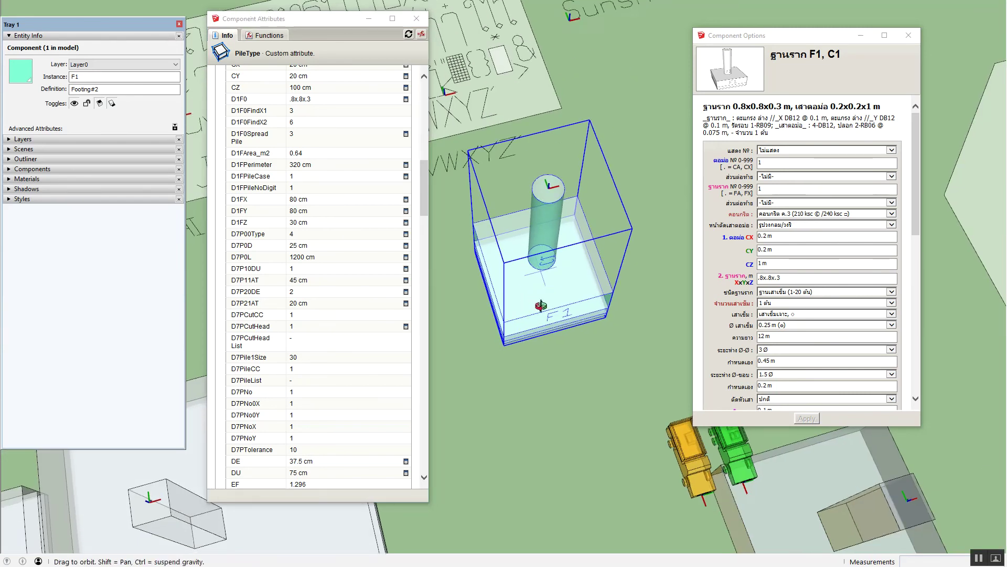
{"action": "left_click", "coordinate": [798, 325]}
{"action": "left_click", "coordinate": [800, 331]}
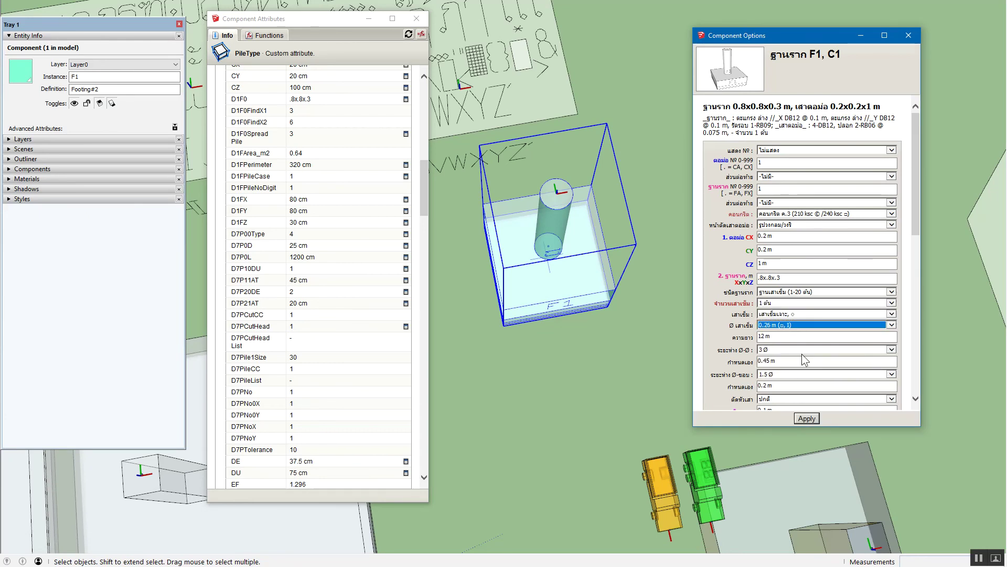
{"action": "left_click", "coordinate": [808, 418]}
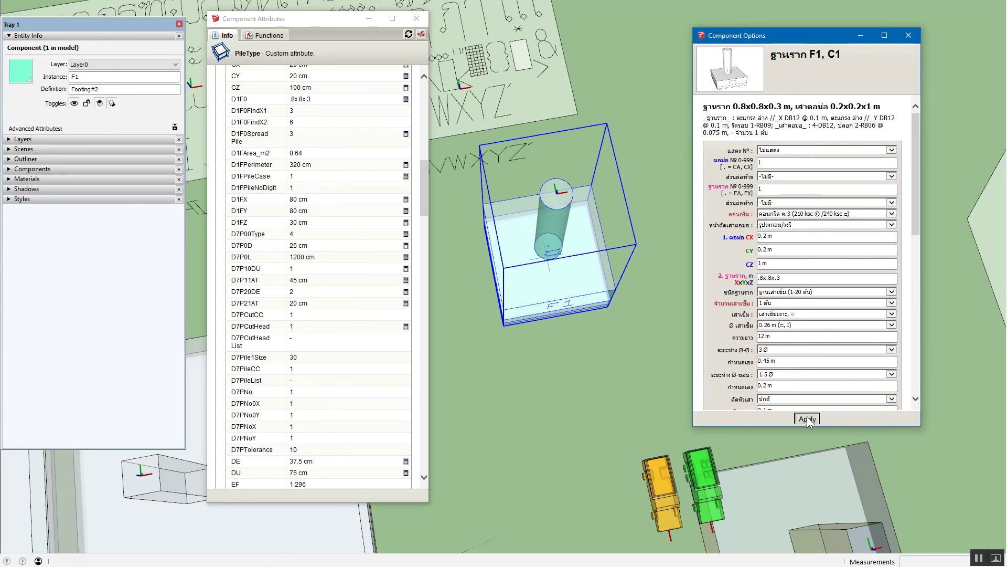
Switch the pile type to the I-section pile and view the regenerated footing.
{"action": "left_click", "coordinate": [791, 315]}
{"action": "key", "text": "Up"}
{"action": "key", "text": "Up"}
{"action": "key", "text": "Return"}
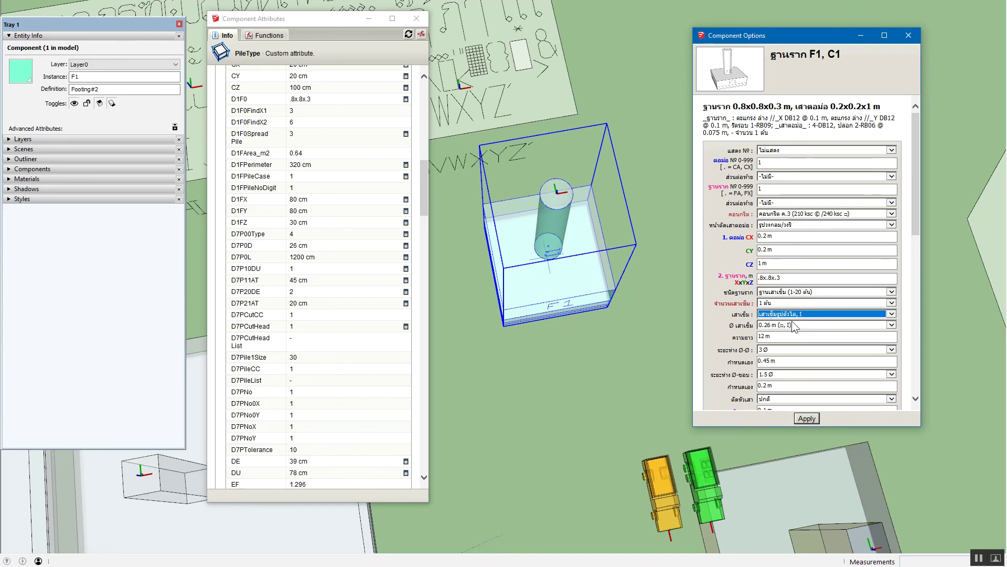
{"action": "left_click", "coordinate": [804, 418]}
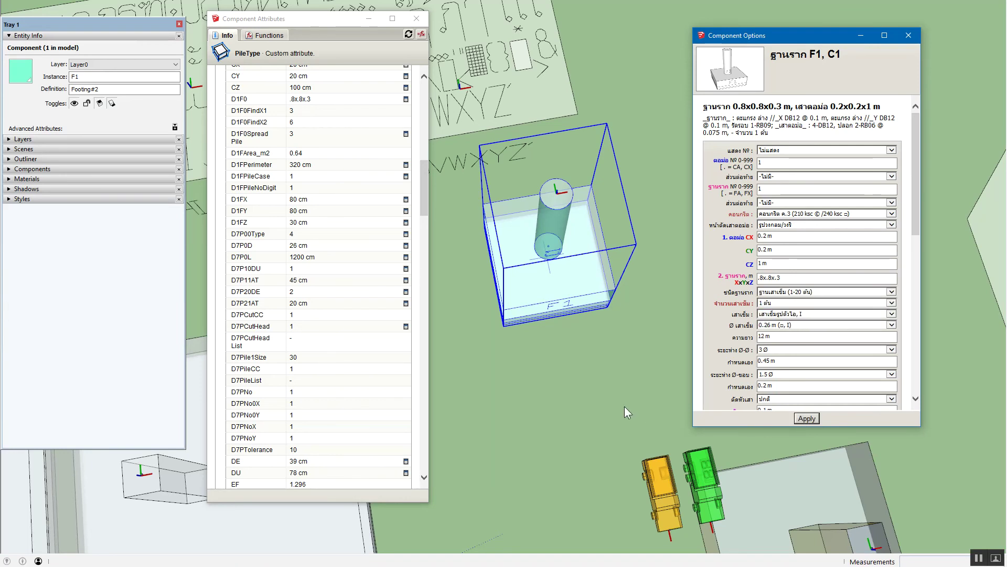
{"action": "middle_click_drag", "start_coordinate": [584, 310], "coordinate": [576, 300]}
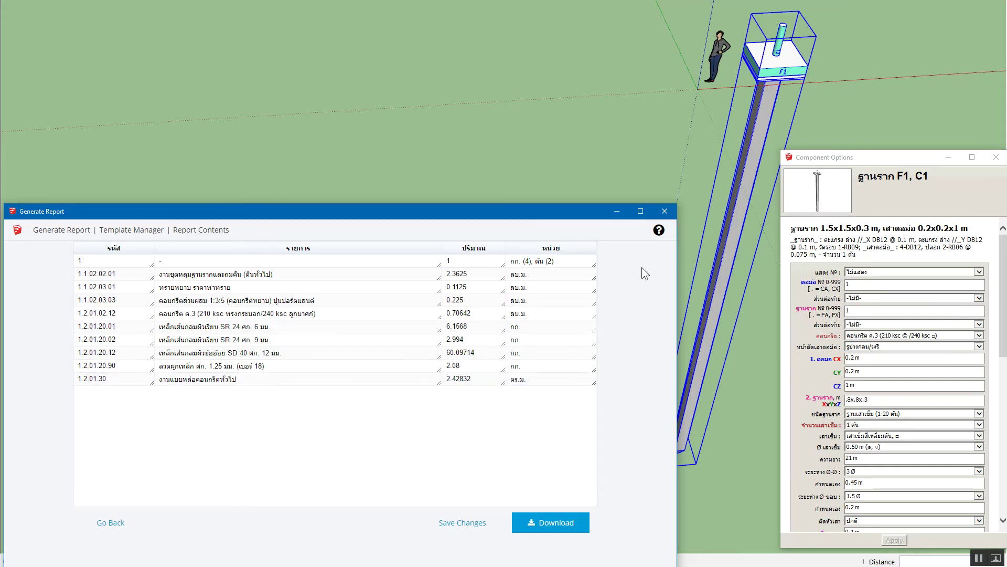
Delete and restore the footing component, then move it and orbit around it.
{"action": "left_click", "coordinate": [617, 212]}
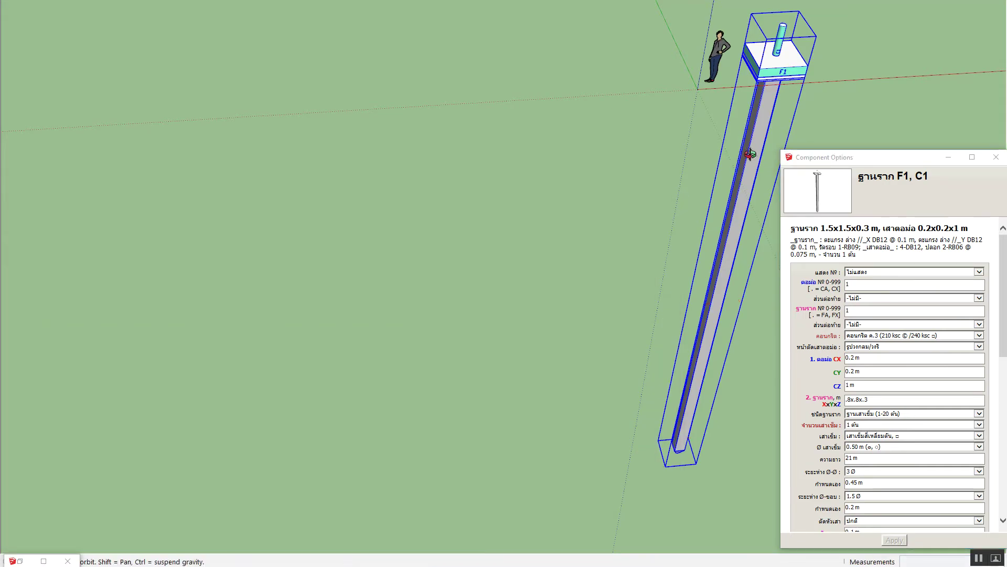
{"action": "key", "text": "Delete"}
{"action": "key", "text": "m"}
{"action": "key", "text": "ctrl+z"}
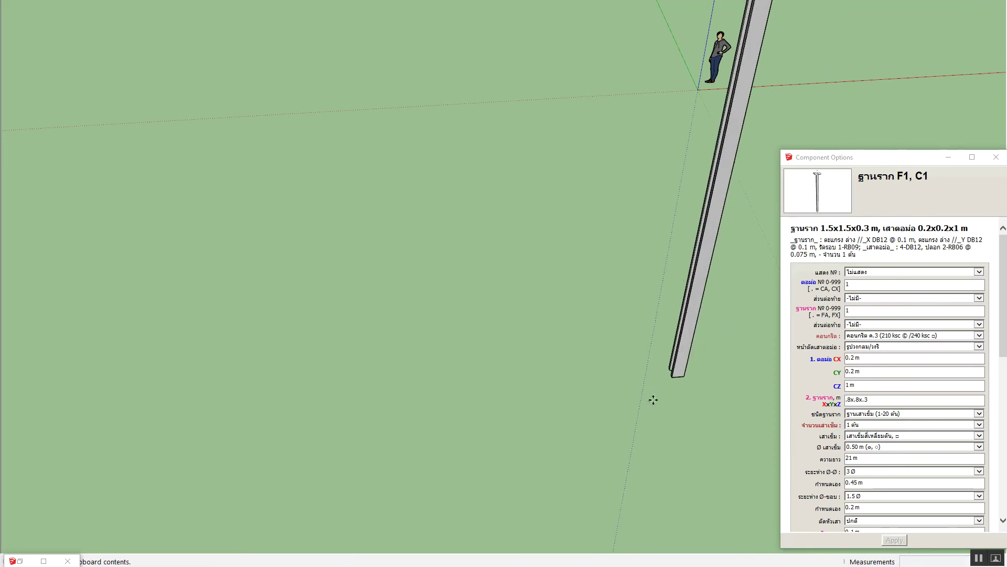
{"action": "mouse_move", "coordinate": [652, 400]}
{"action": "middle_mouse_down", "text": "shift"}
{"action": "mouse_move", "coordinate": [675, 280]}
{"action": "mouse_move", "coordinate": [641, 193]}
{"action": "middle_mouse_up", "text": "shift"}
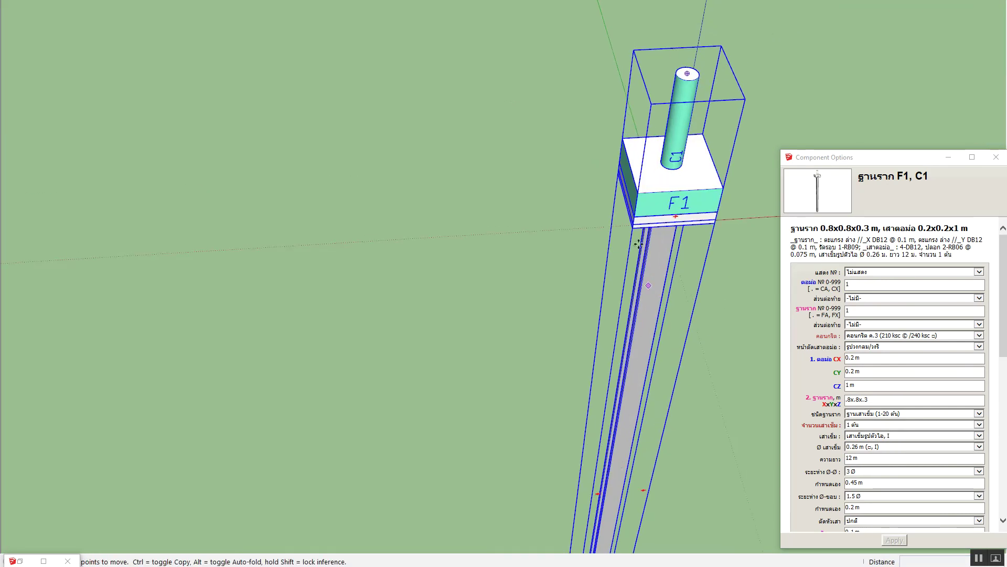
{"action": "left_click", "coordinate": [641, 193]}
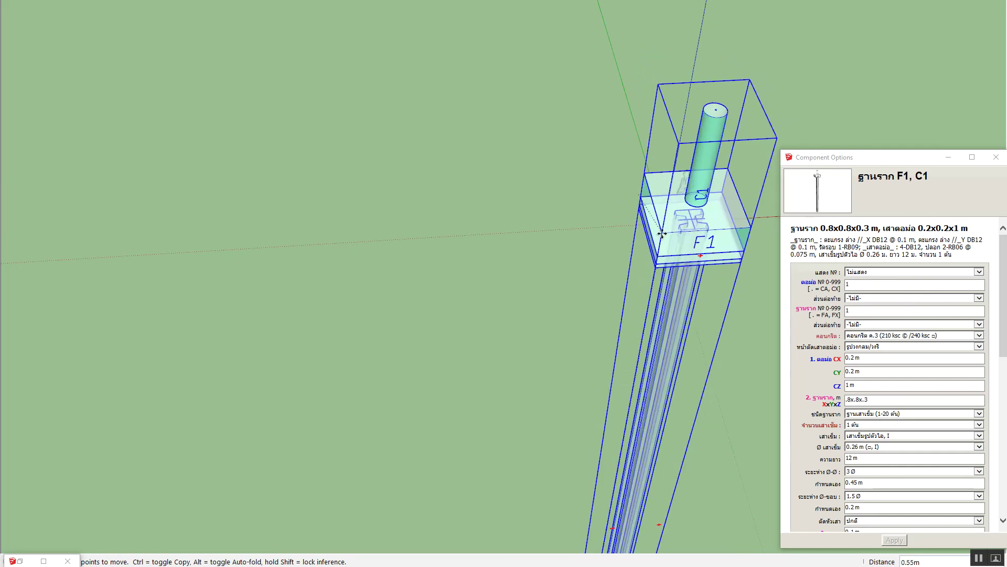
{"action": "middle_click_drag", "start_coordinate": [475, 326], "coordinate": [513, 327]}
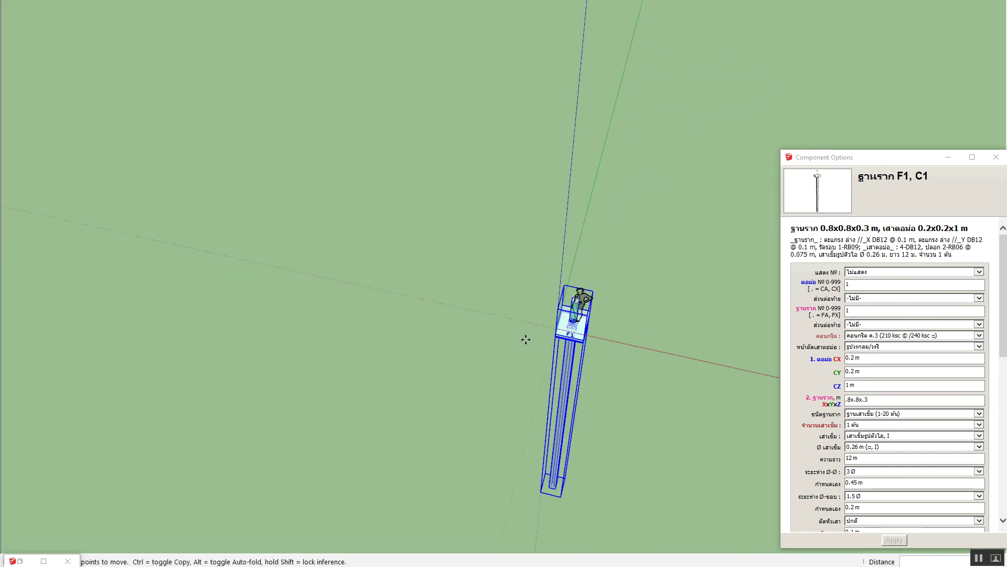
{"action": "middle_click_drag", "start_coordinate": [504, 370], "coordinate": [509, 371]}
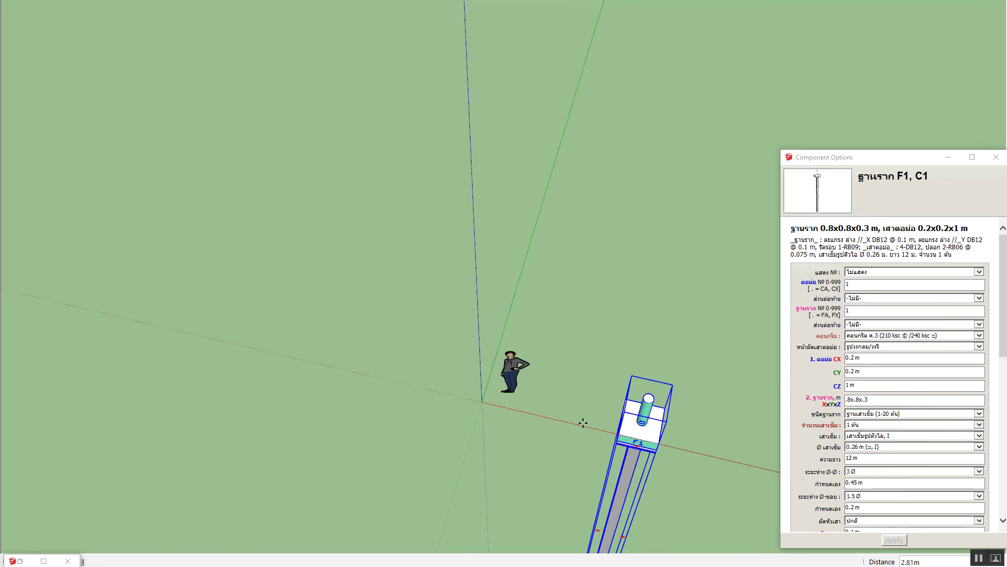
{"action": "mouse_move", "coordinate": [564, 420]}
{"action": "middle_mouse_down"}
{"action": "mouse_move", "coordinate": [471, 381]}
{"action": "mouse_move", "coordinate": [785, 420]}
{"action": "middle_mouse_up"}
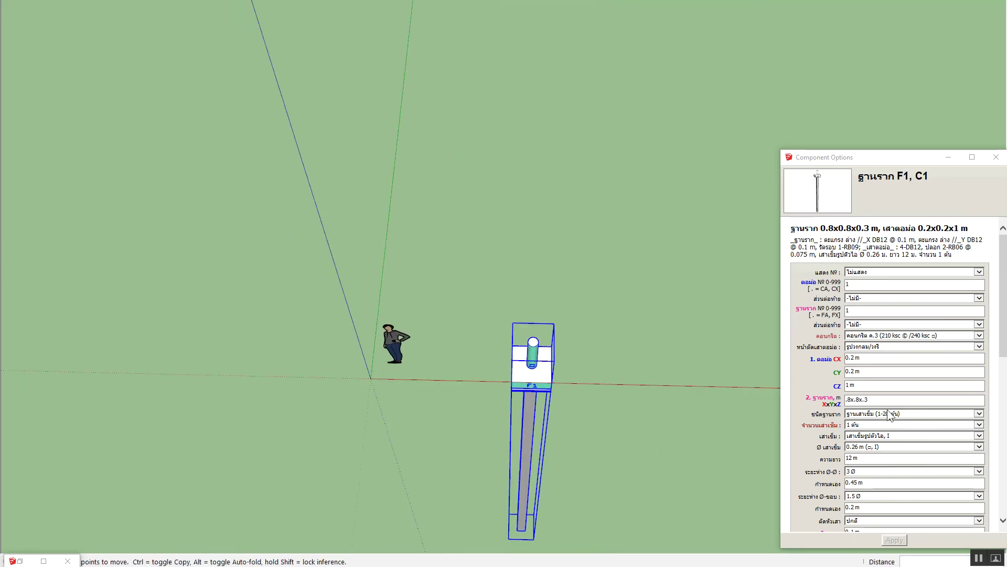
Set the pile count to 4 ต้น.
{"action": "left_click", "coordinate": [891, 426]}
{"action": "left_click", "coordinate": [858, 390]}
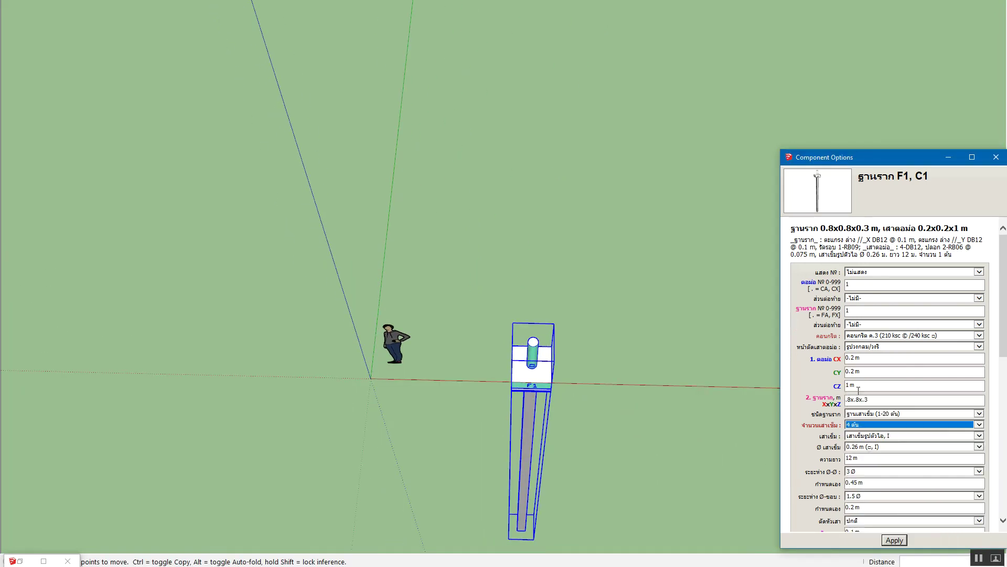
{"action": "left_click", "coordinate": [894, 539]}
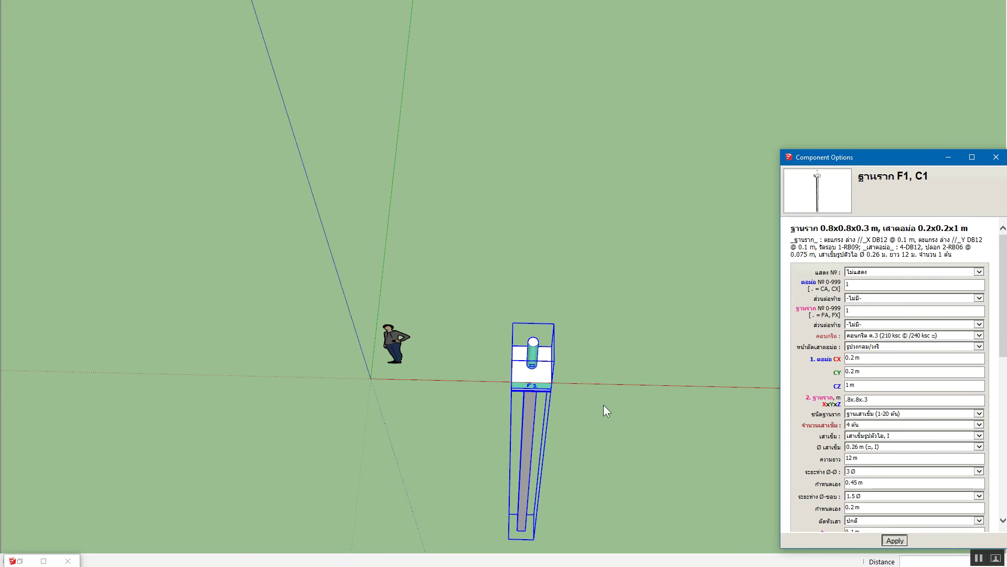
{"action": "mouse_move", "coordinate": [502, 373]}
{"action": "middle_mouse_down"}
{"action": "mouse_move", "coordinate": [491, 390]}
{"action": "mouse_move", "coordinate": [472, 386]}
{"action": "middle_mouse_up"}
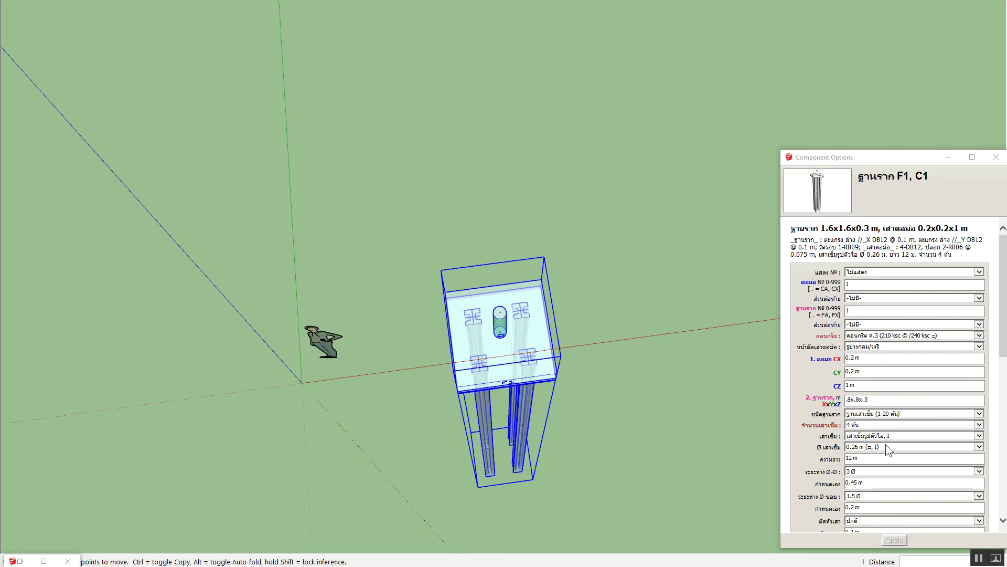
Switch the piles to square solid (เสาเข็มสี่เหลี่ยมตัน) and bring up the quantity report.
{"action": "left_click", "coordinate": [912, 436]}
{"action": "left_click", "coordinate": [892, 428]}
{"action": "left_click", "coordinate": [895, 540]}
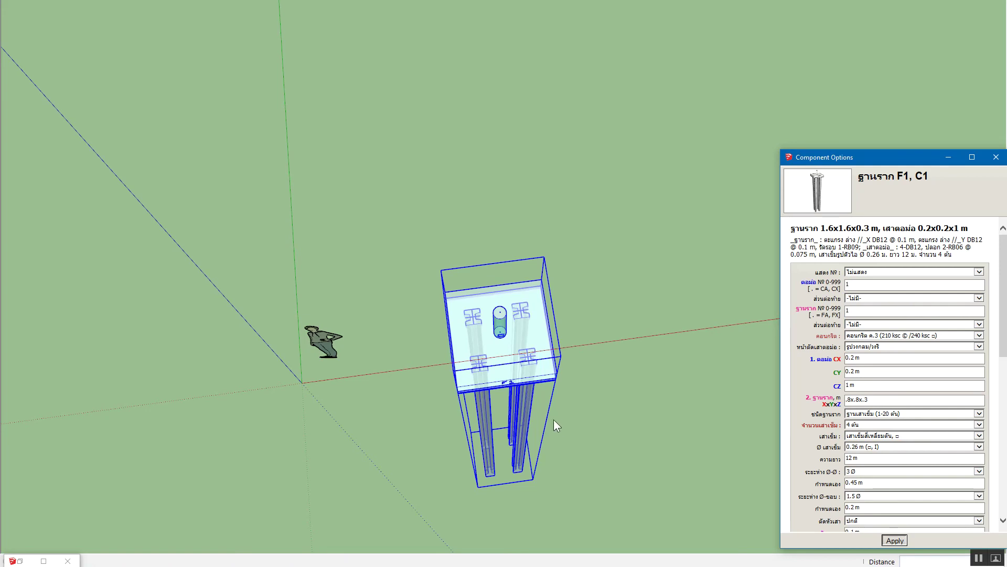
{"action": "mouse_move", "coordinate": [551, 417]}
{"action": "middle_mouse_down"}
{"action": "mouse_move", "coordinate": [543, 399]}
{"action": "mouse_move", "coordinate": [525, 409]}
{"action": "middle_mouse_up"}
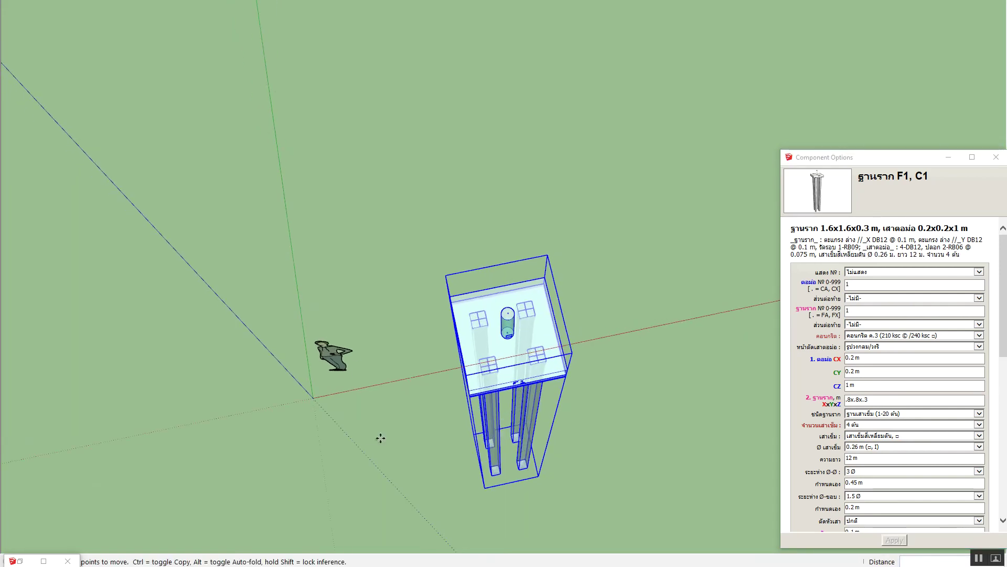
{"action": "left_click", "coordinate": [20, 560]}
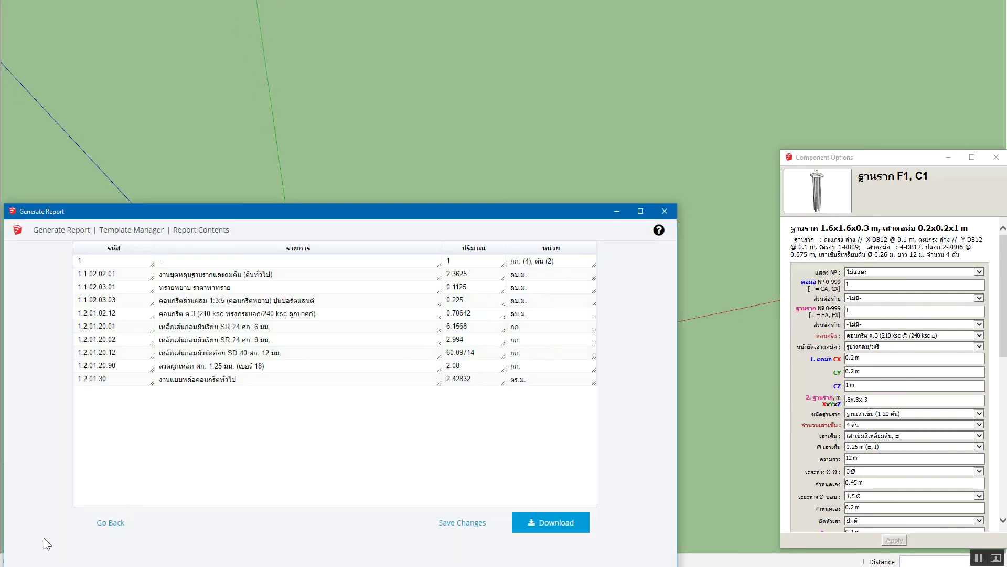
Regenerate the quantity report and pan the footing into view.
{"action": "left_click", "coordinate": [116, 527]}
{"action": "left_click", "coordinate": [573, 515]}
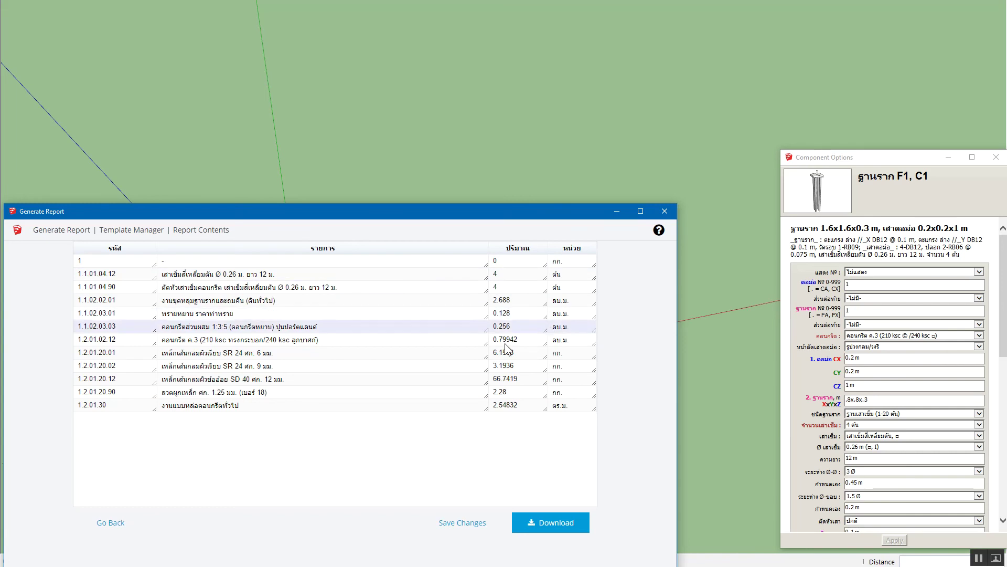
{"action": "mouse_move", "coordinate": [726, 330]}
{"action": "middle_mouse_down", "text": "shift"}
{"action": "mouse_move", "coordinate": [788, 182]}
{"action": "mouse_move", "coordinate": [712, 20]}
{"action": "mouse_move", "coordinate": [745, 84]}
{"action": "middle_mouse_up", "text": "shift"}
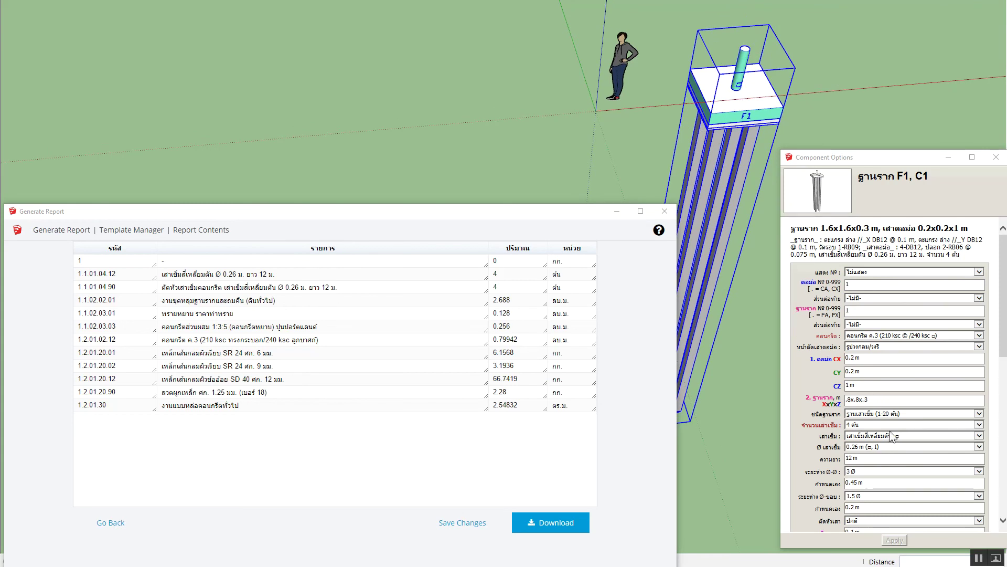
Try hollow round piles and regenerate the report for them.
{"action": "left_click", "coordinate": [888, 435]}
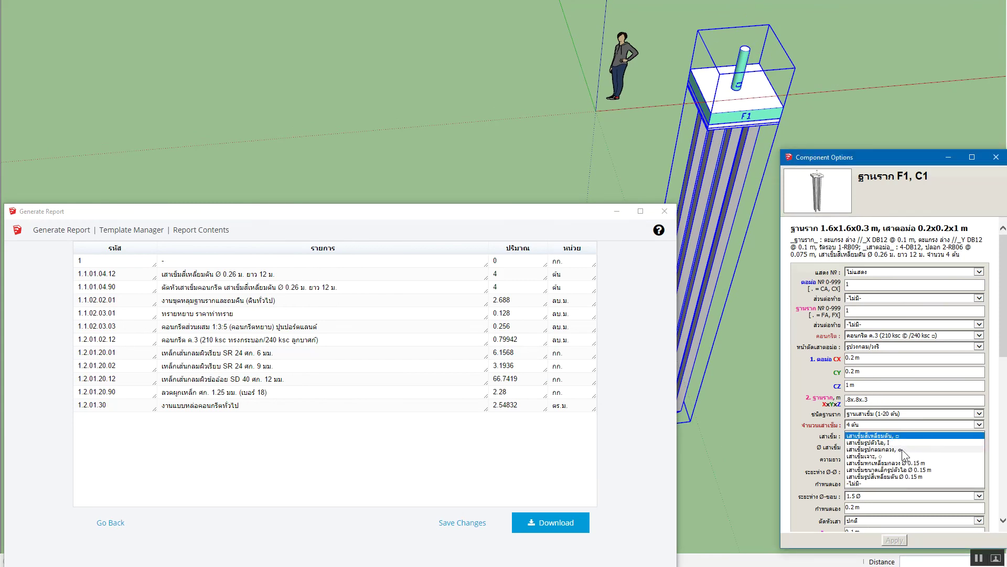
{"action": "left_click", "coordinate": [891, 451]}
{"action": "left_click", "coordinate": [897, 541]}
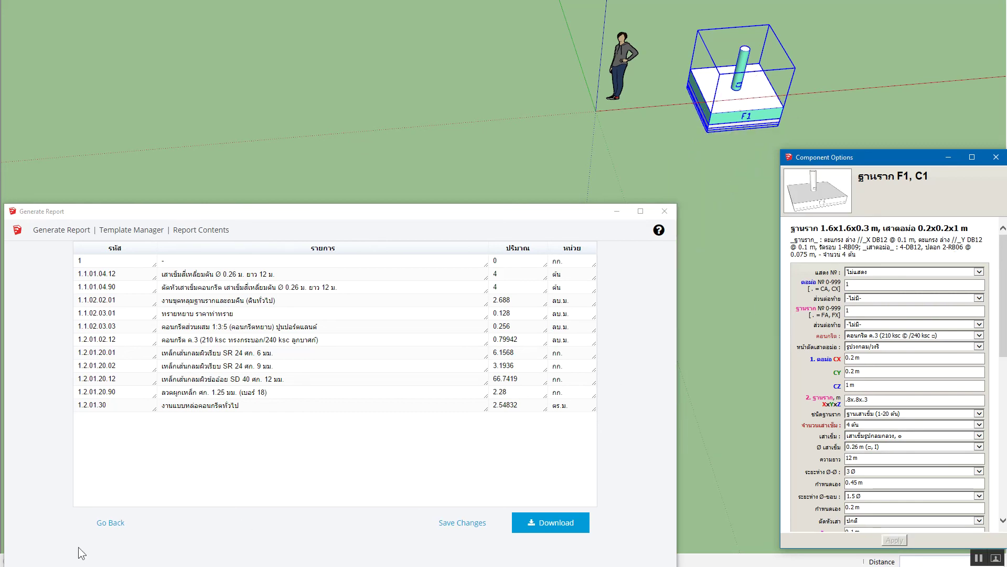
{"action": "left_click", "coordinate": [117, 523]}
{"action": "left_click", "coordinate": [577, 521]}
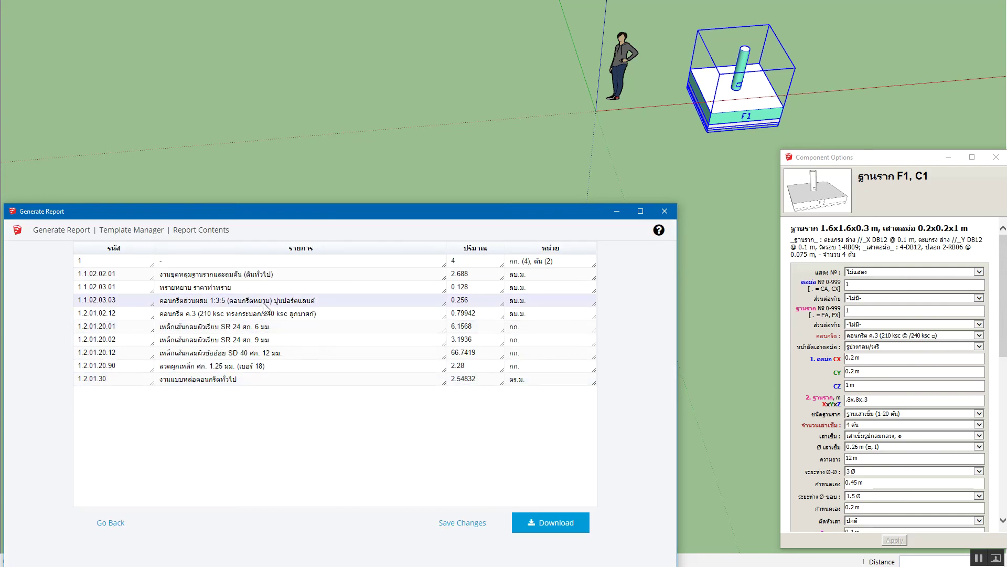
Switch back to square solid piles and regenerate the report.
{"action": "left_click", "coordinate": [898, 437]}
{"action": "left_click", "coordinate": [896, 422]}
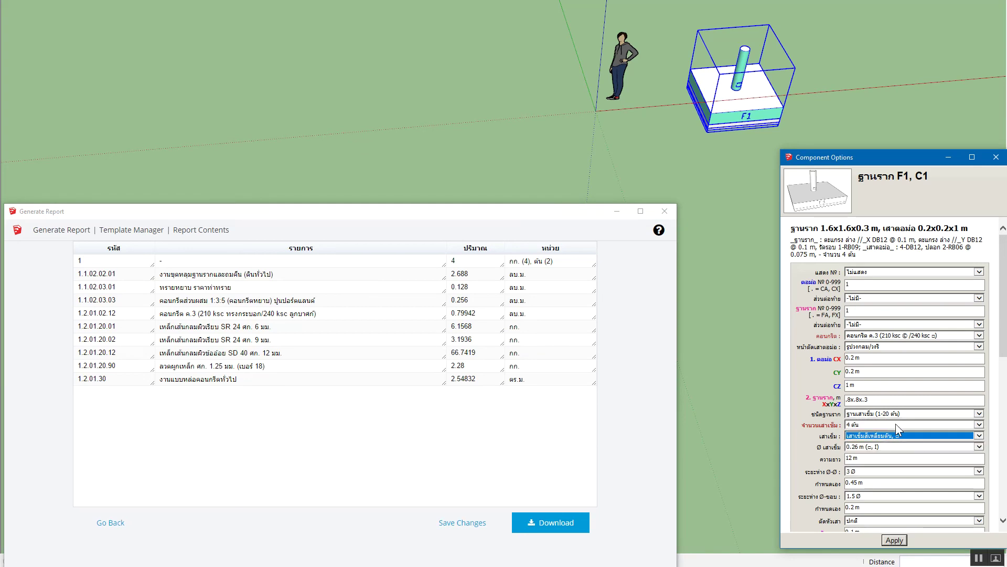
{"action": "left_click", "coordinate": [890, 541]}
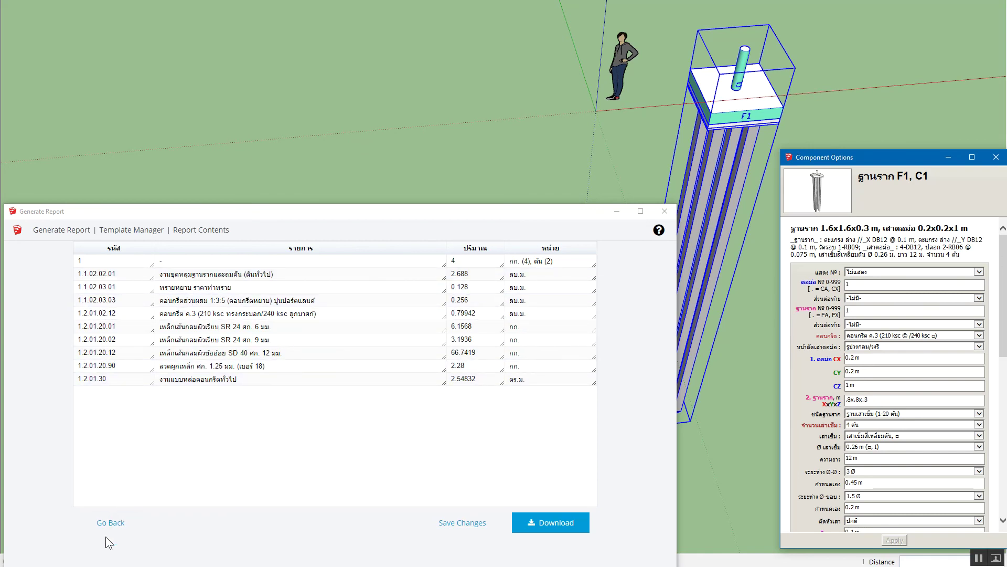
{"action": "left_click", "coordinate": [110, 523]}
{"action": "left_click", "coordinate": [577, 518]}
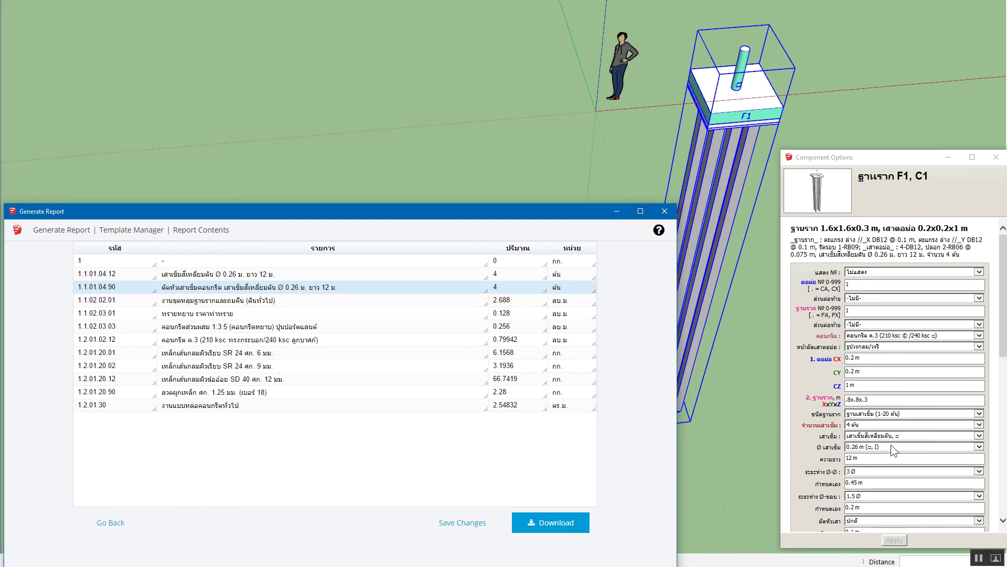
Scroll through Component Options and leave the footing number suffix at none.
{"action": "left_click", "coordinate": [829, 439]}
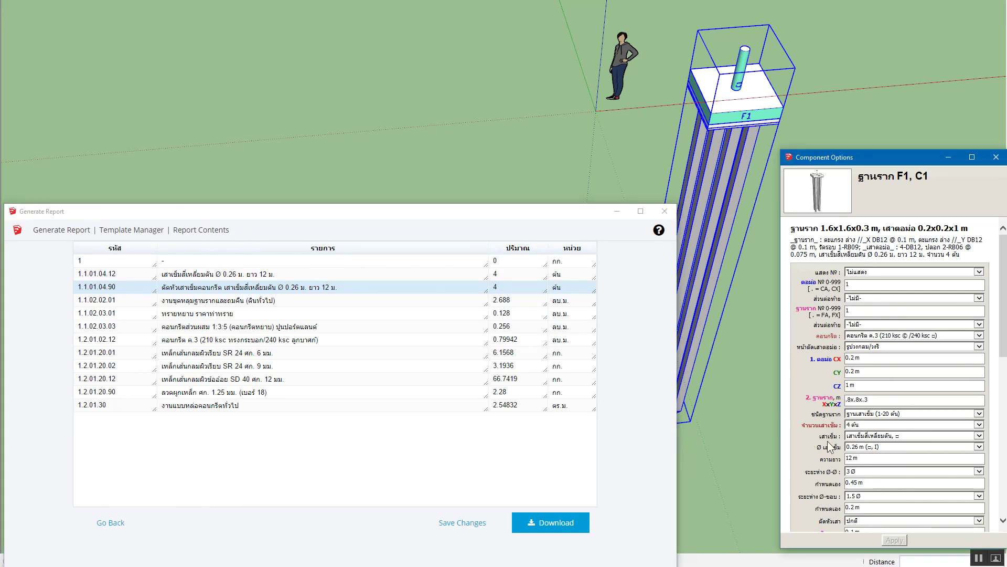
{"action": "scroll", "coordinate": [829, 446], "scroll_direction": "down", "scroll_amount": 3}
{"action": "scroll", "coordinate": [828, 440], "scroll_direction": "down", "scroll_amount": 3}
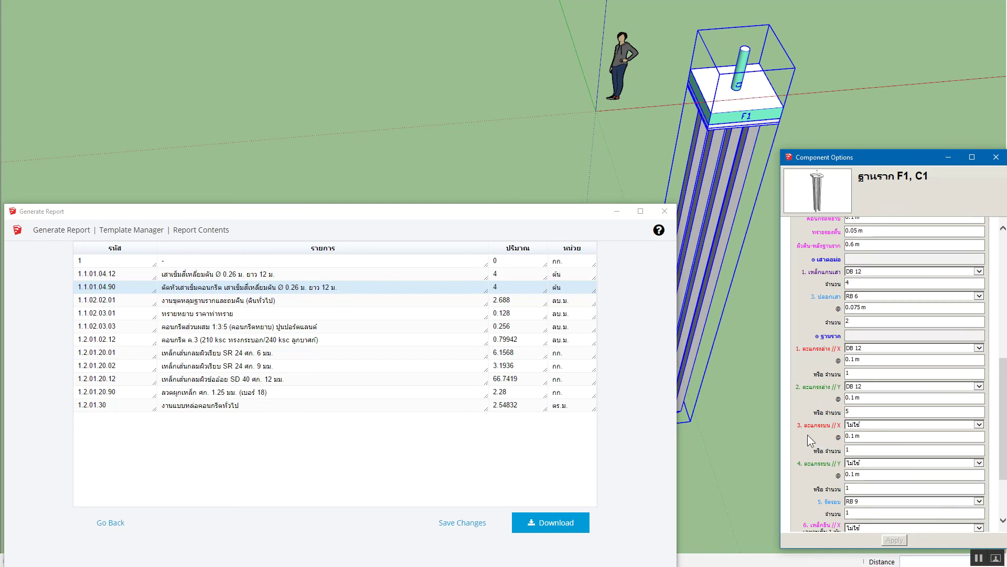
{"action": "scroll", "coordinate": [821, 444], "scroll_direction": "down", "scroll_amount": 2}
{"action": "scroll", "coordinate": [798, 428], "scroll_direction": "up", "scroll_amount": 4}
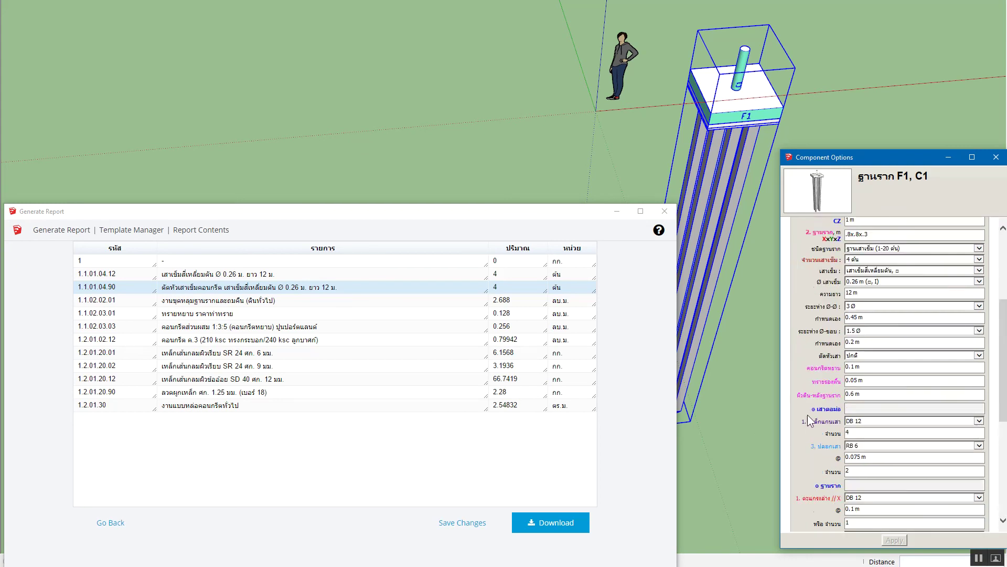
{"action": "scroll", "coordinate": [807, 414], "scroll_direction": "up", "scroll_amount": 4}
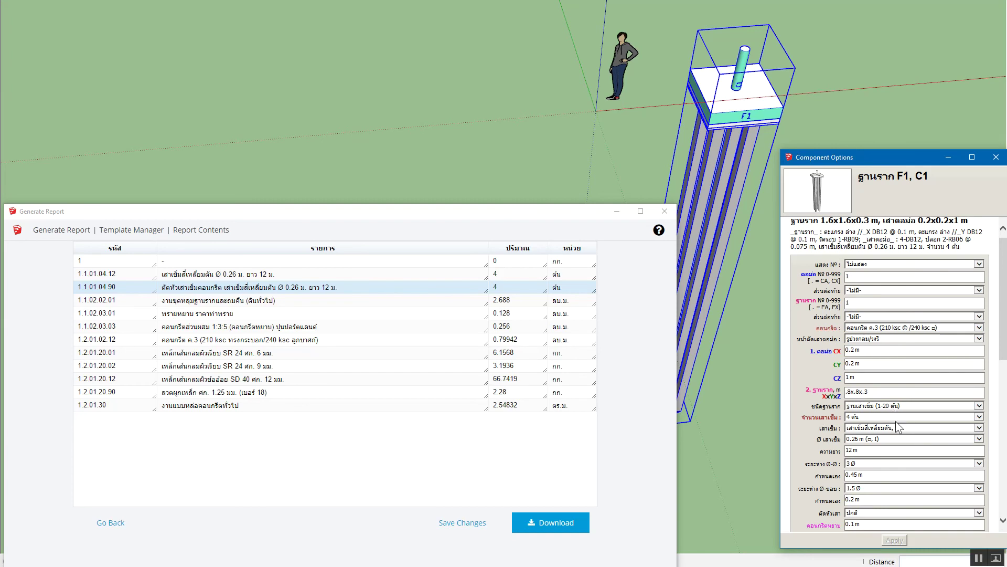
{"action": "left_click", "coordinate": [872, 316]}
{"action": "left_click", "coordinate": [816, 352]}
Set ตัดหัวเสา to -ไม่มี- and regenerate the quantity report.
{"action": "scroll", "coordinate": [817, 404], "scroll_direction": "down", "scroll_amount": 3}
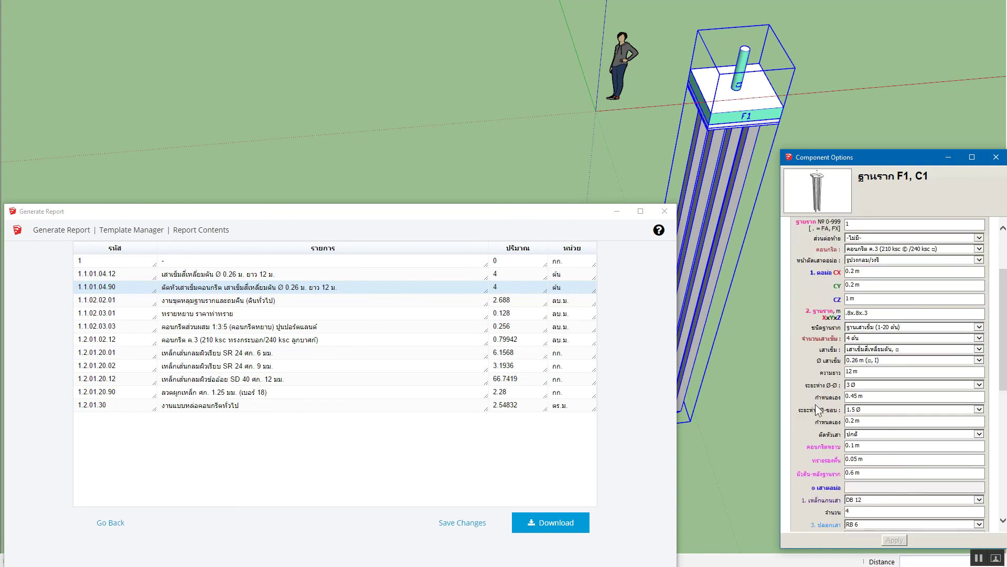
{"action": "scroll", "coordinate": [817, 405], "scroll_direction": "down", "scroll_amount": 3}
{"action": "scroll", "coordinate": [817, 405], "scroll_direction": "down", "scroll_amount": 3}
{"action": "scroll", "coordinate": [817, 405], "scroll_direction": "down", "scroll_amount": 3}
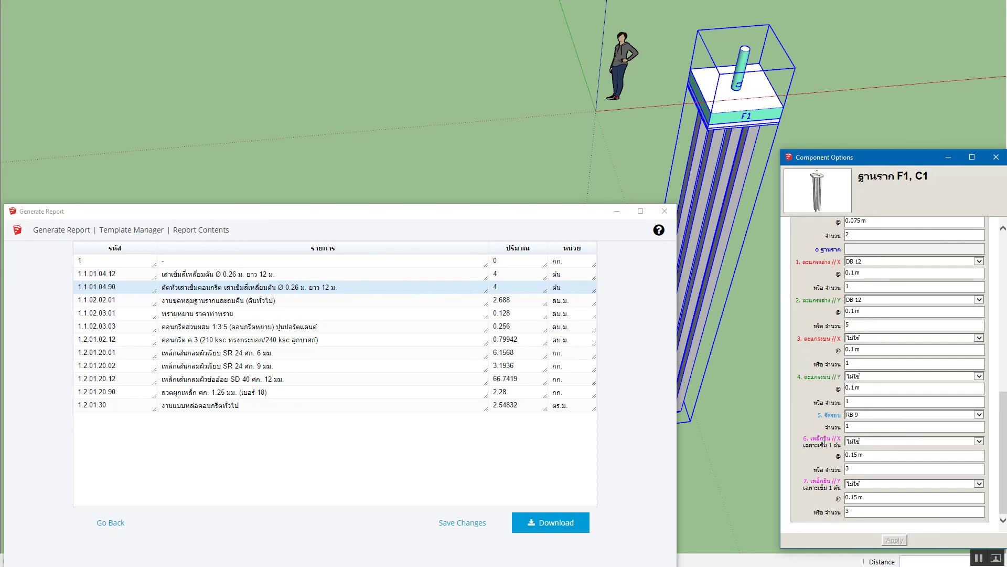
{"action": "scroll", "coordinate": [824, 440], "scroll_direction": "up", "scroll_amount": 3}
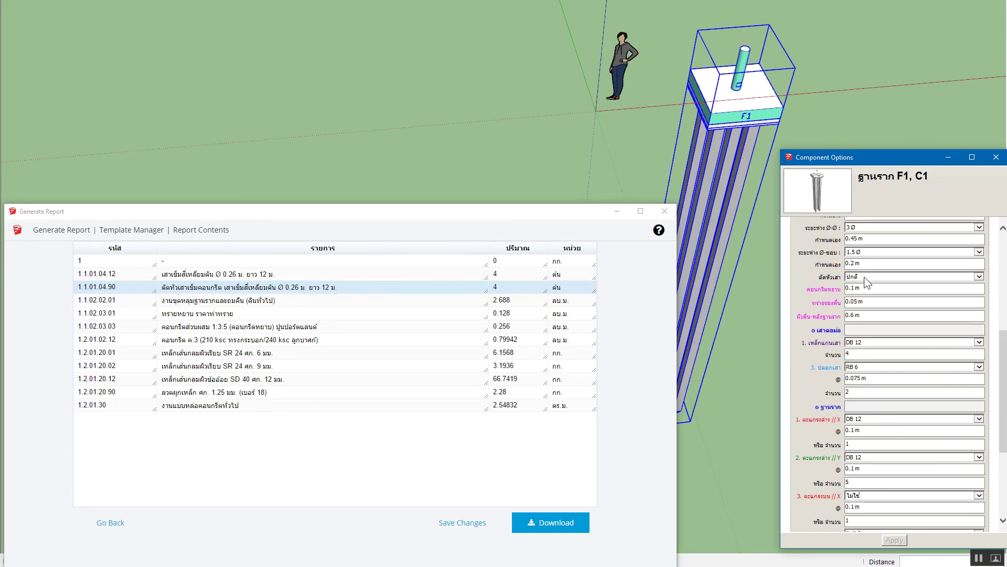
{"action": "left_click", "coordinate": [865, 278]}
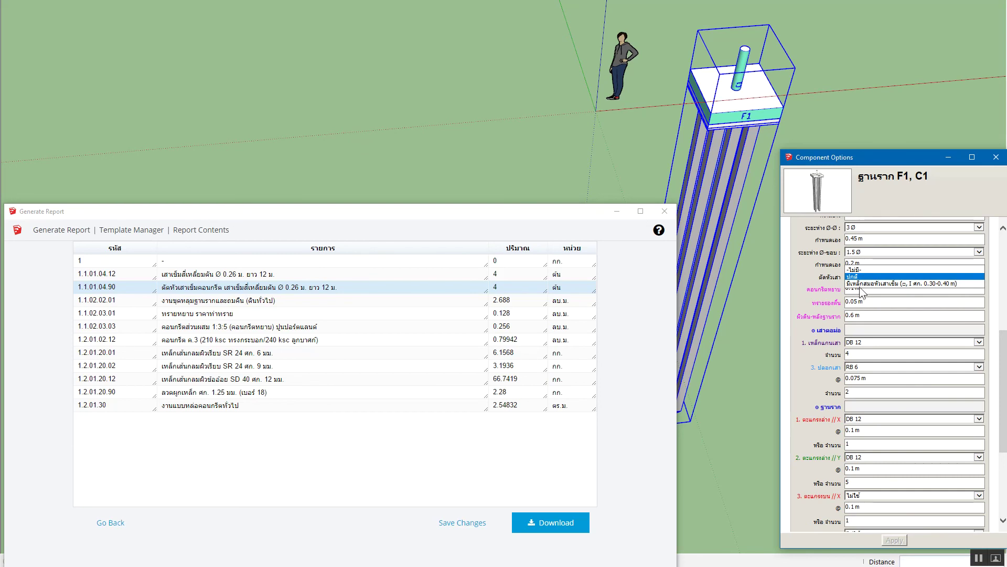
{"action": "left_click", "coordinate": [860, 269]}
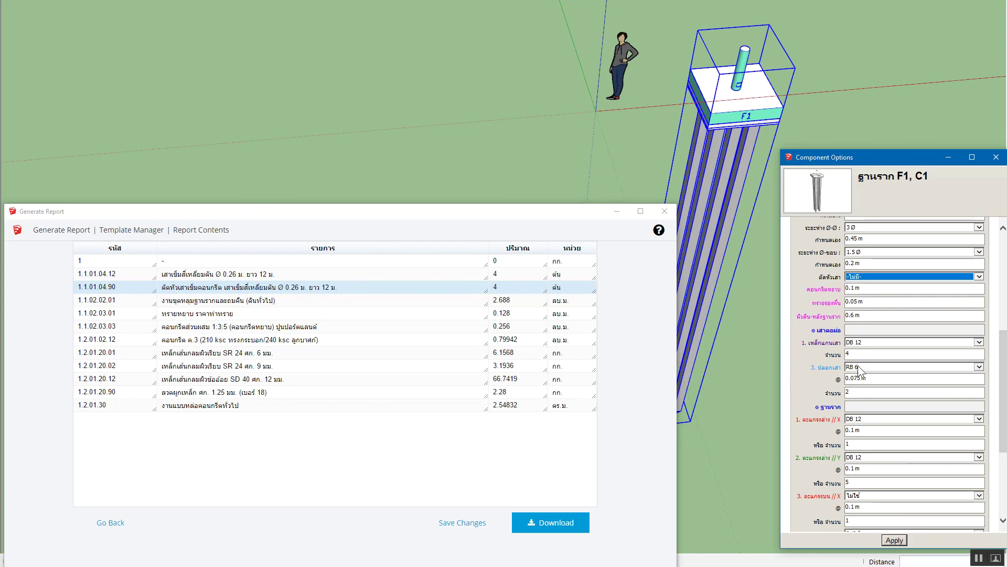
{"action": "left_click", "coordinate": [895, 539]}
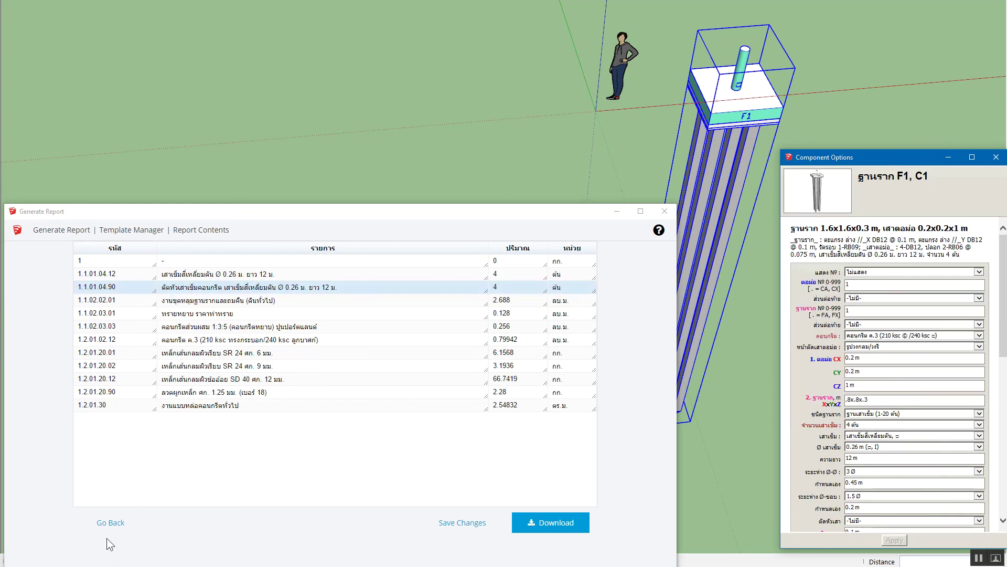
{"action": "left_click", "coordinate": [111, 522]}
{"action": "left_click", "coordinate": [578, 518]}
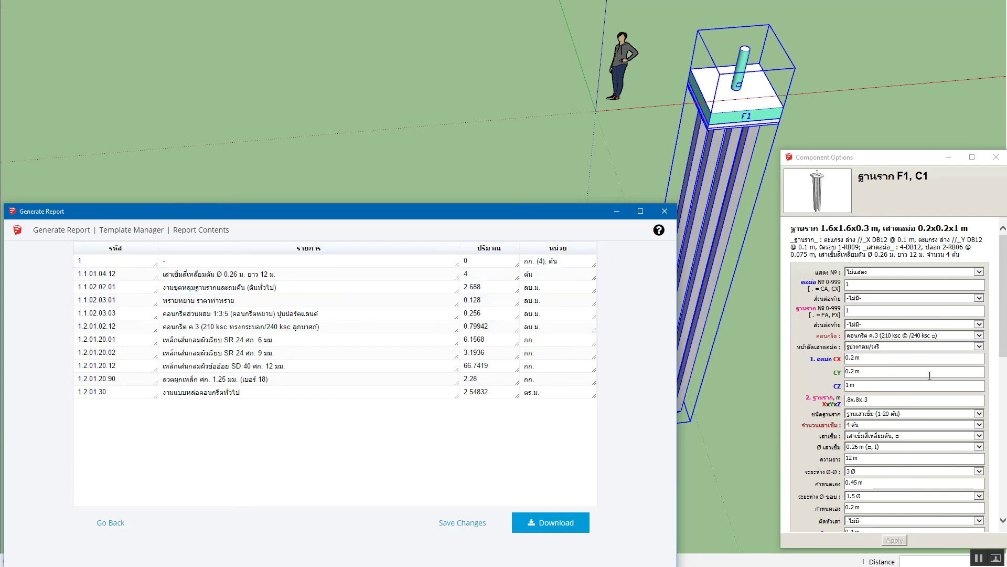
Switch to 0.80 m bored piles, enlarging the footing to 4.8x4.8x0.3 m.
{"action": "left_click", "coordinate": [888, 436]}
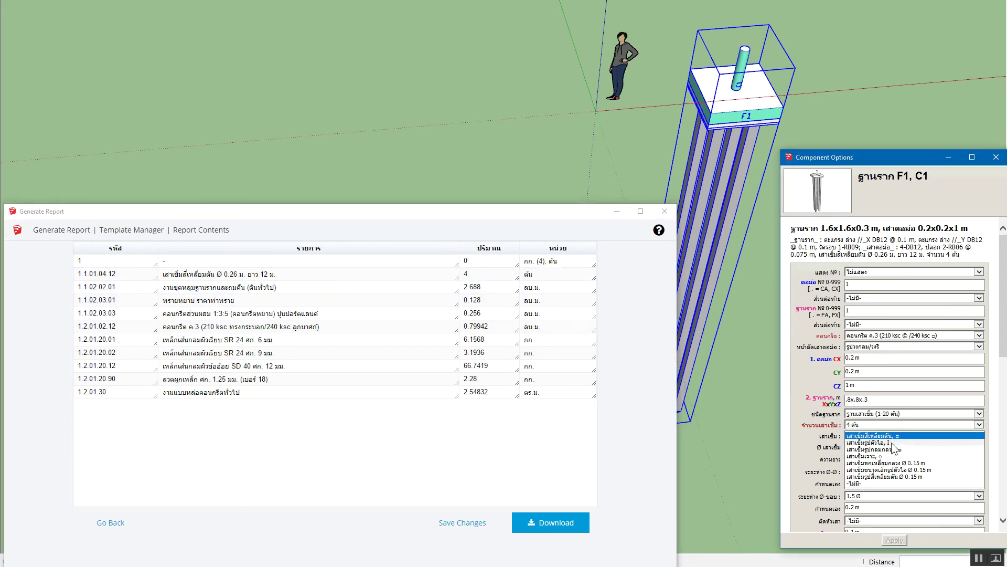
{"action": "left_click", "coordinate": [891, 456]}
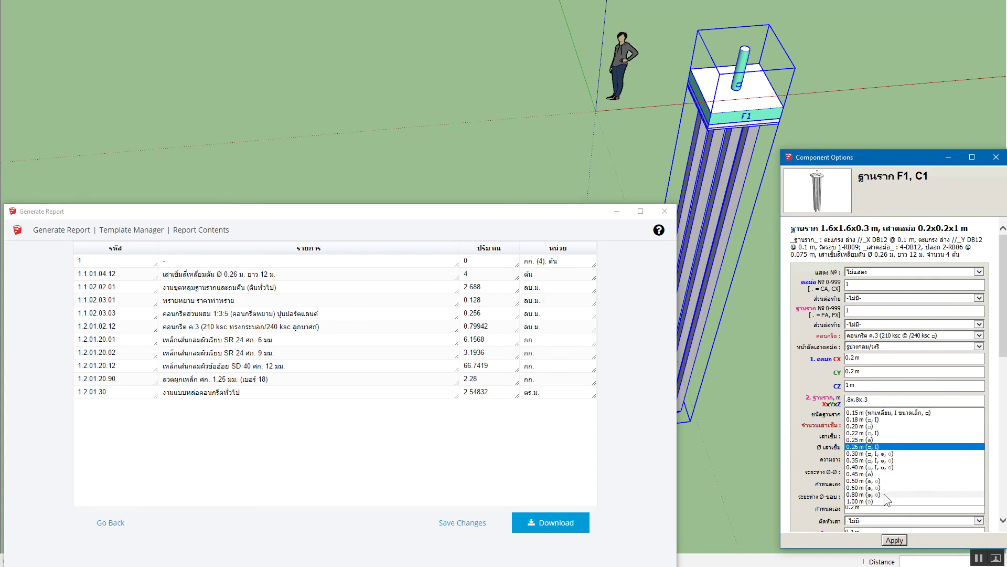
{"action": "left_click", "coordinate": [883, 493]}
{"action": "left_click", "coordinate": [894, 540]}
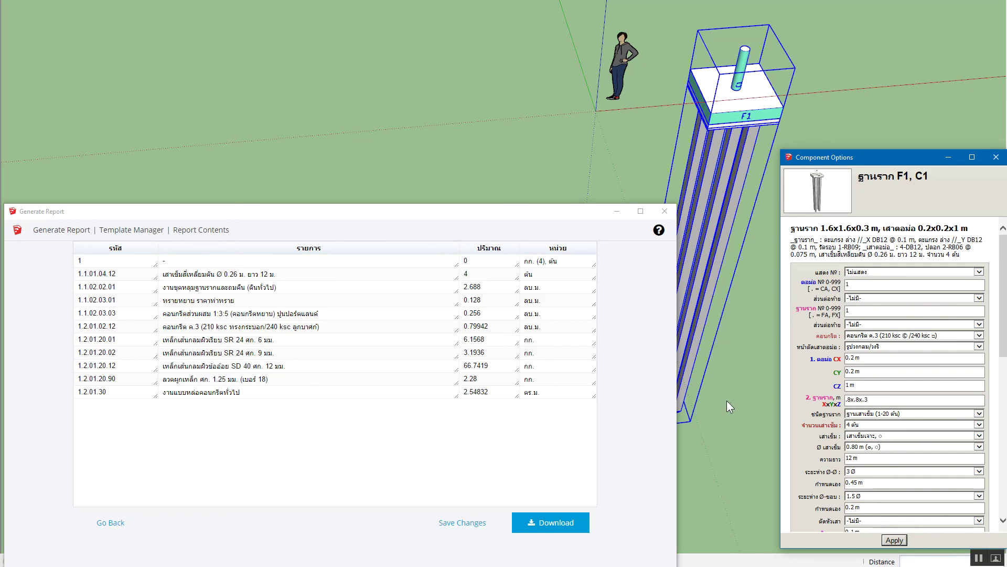
Zoom out, pan the view, and move Component Options to the top-left corner.
{"action": "scroll", "coordinate": [698, 168], "scroll_direction": "down", "scroll_amount": 1}
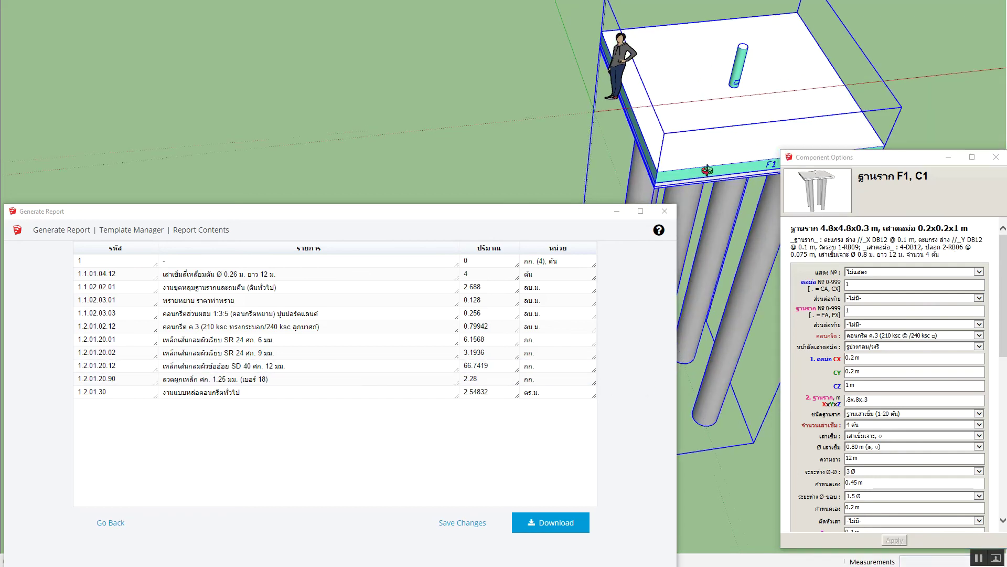
{"action": "scroll", "coordinate": [693, 169], "scroll_direction": "down", "scroll_amount": 1}
{"action": "scroll", "coordinate": [689, 171], "scroll_direction": "down", "scroll_amount": 1}
{"action": "middle_click_drag", "start_coordinate": [690, 171], "coordinate": [723, 122], "text": "shift"}
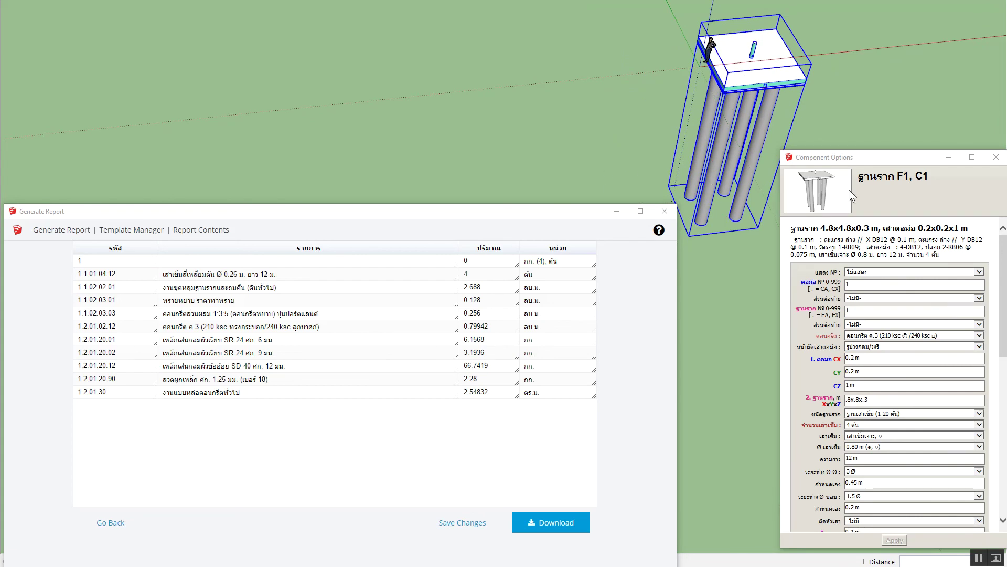
{"action": "left_click_drag", "start_coordinate": [822, 164], "coordinate": [64, 23]}
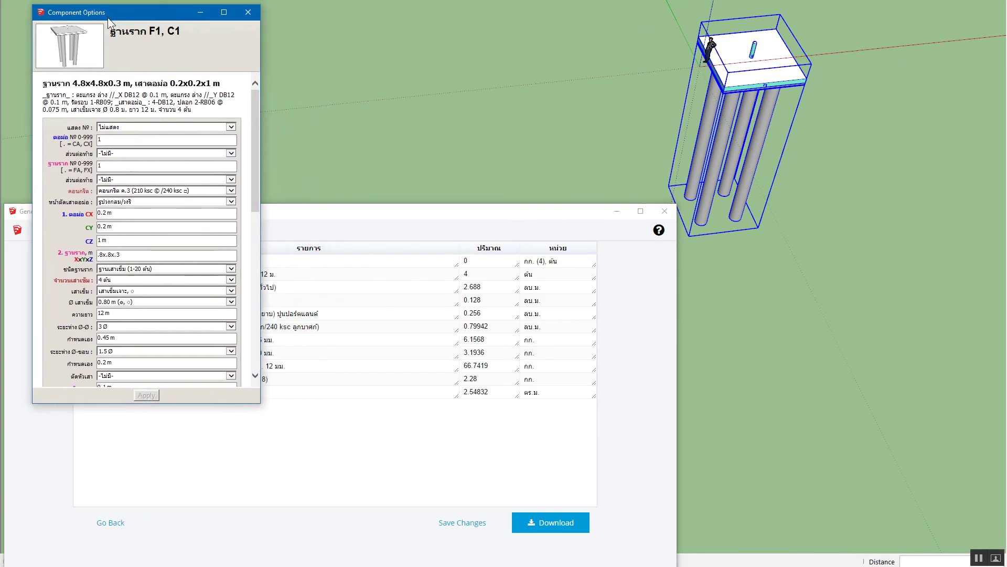
{"action": "mouse_move", "coordinate": [817, 144]}
{"action": "middle_mouse_down", "text": "shift"}
{"action": "mouse_move", "coordinate": [814, 162]}
{"action": "mouse_move", "coordinate": [850, 198]}
{"action": "middle_mouse_up", "text": "shift"}
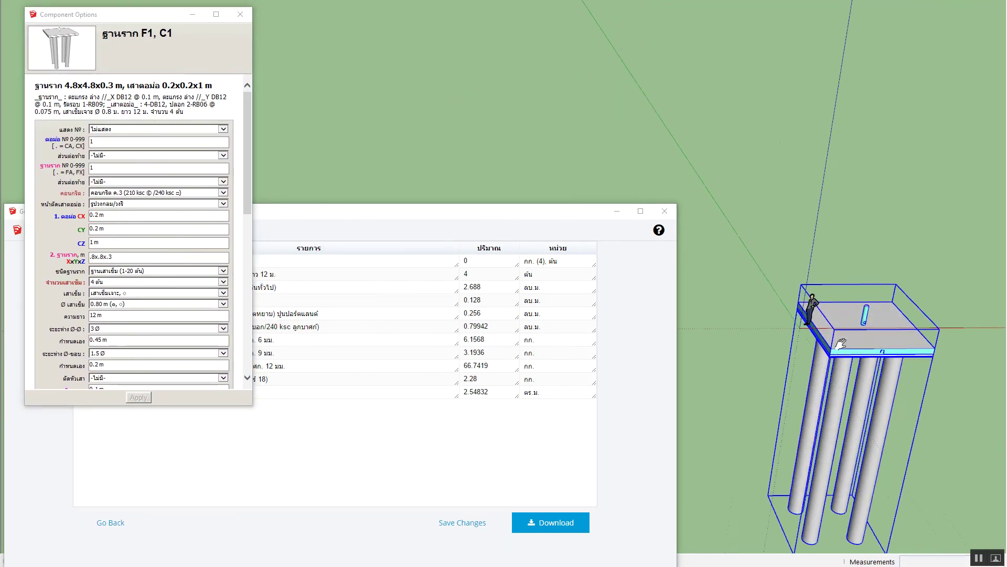
Set the column stub to CX 1 and CY 1.5 m.
{"action": "left_click", "coordinate": [126, 215]}
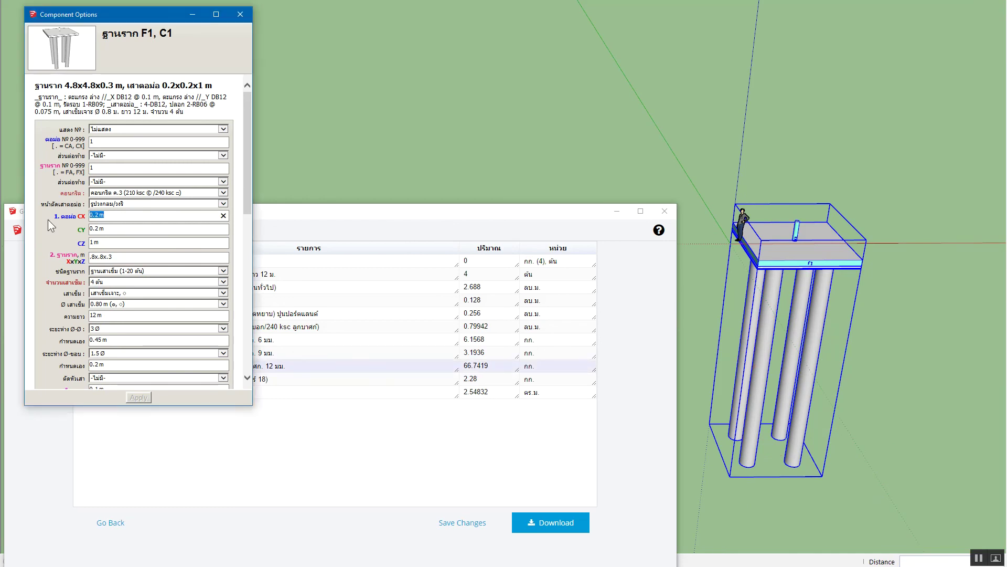
{"action": "type", "text": "1"}
{"action": "key", "text": "Tab"}
{"action": "type", "text": "1."}
{"action": "type", "text": "5"}
{"action": "left_click", "coordinate": [138, 397]}
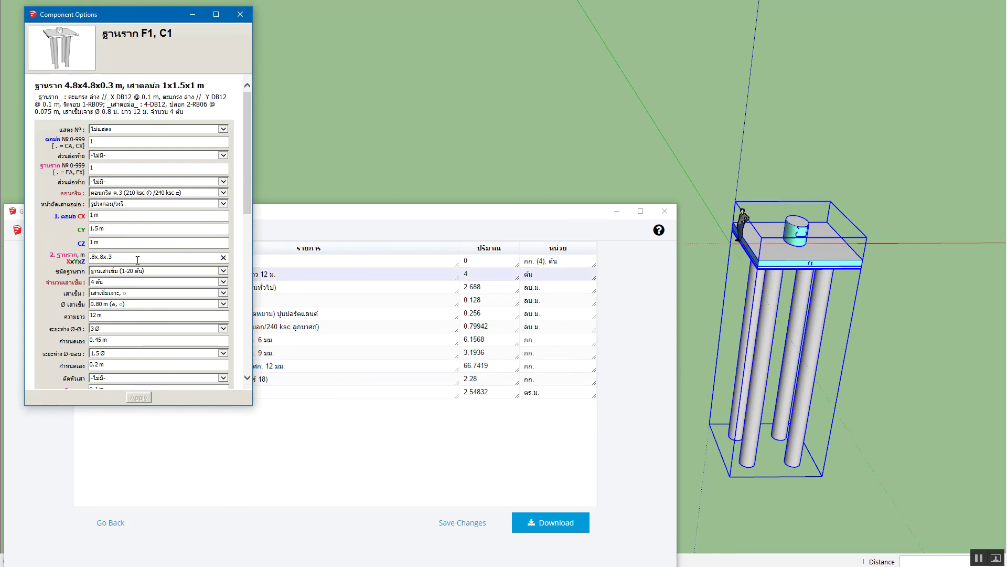
Change the footing size to .8x.8x1.2, making the cap 1.2 m thick.
{"action": "key", "text": "shift+Left"}
{"action": "type", "text": "1.2"}
{"action": "left_click", "coordinate": [142, 400]}
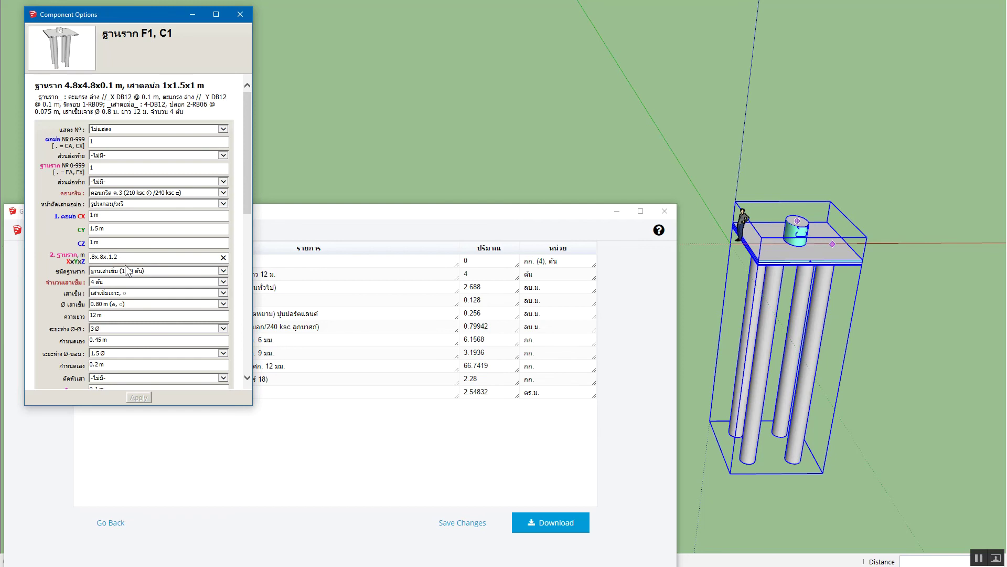
{"action": "left_click", "coordinate": [180, 394]}
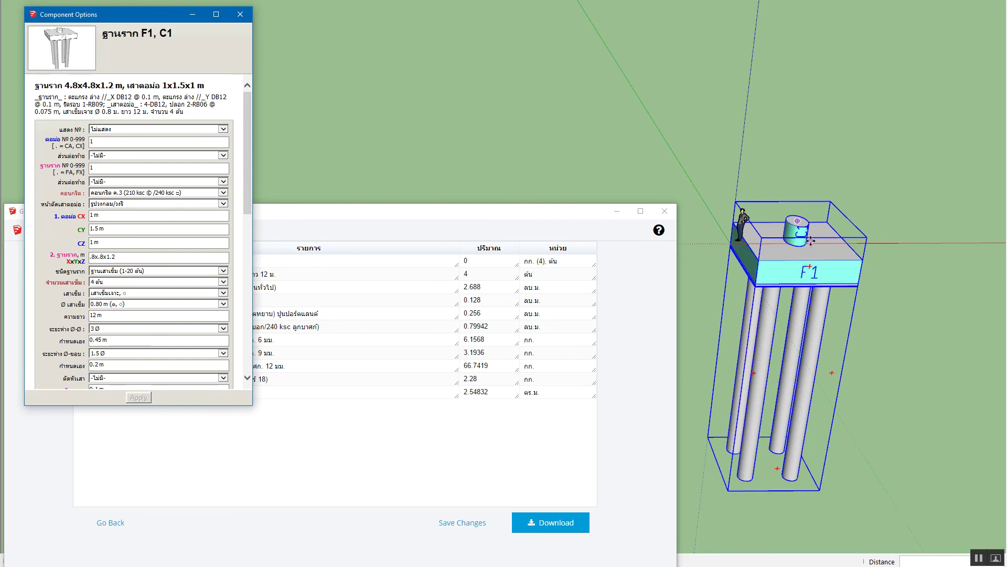
{"action": "scroll", "coordinate": [803, 252], "scroll_direction": "up", "scroll_amount": 4}
{"action": "middle_click_drag", "start_coordinate": [791, 303], "coordinate": [808, 293]}
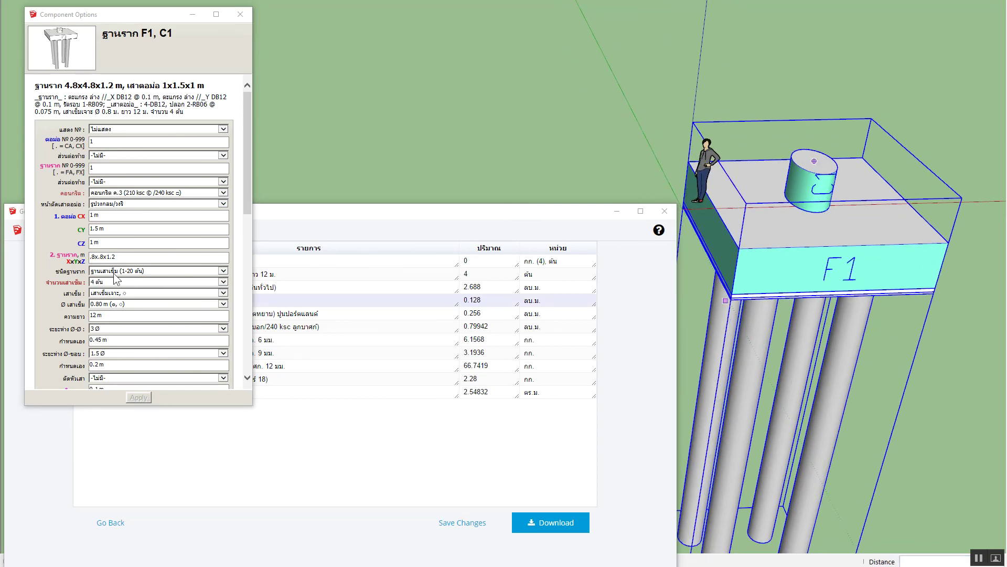
{"action": "left_click", "coordinate": [79, 244]}
Set column height CZ to 3 and the pile count to 3 ต้น, and apply.
{"action": "type", "text": "3"}
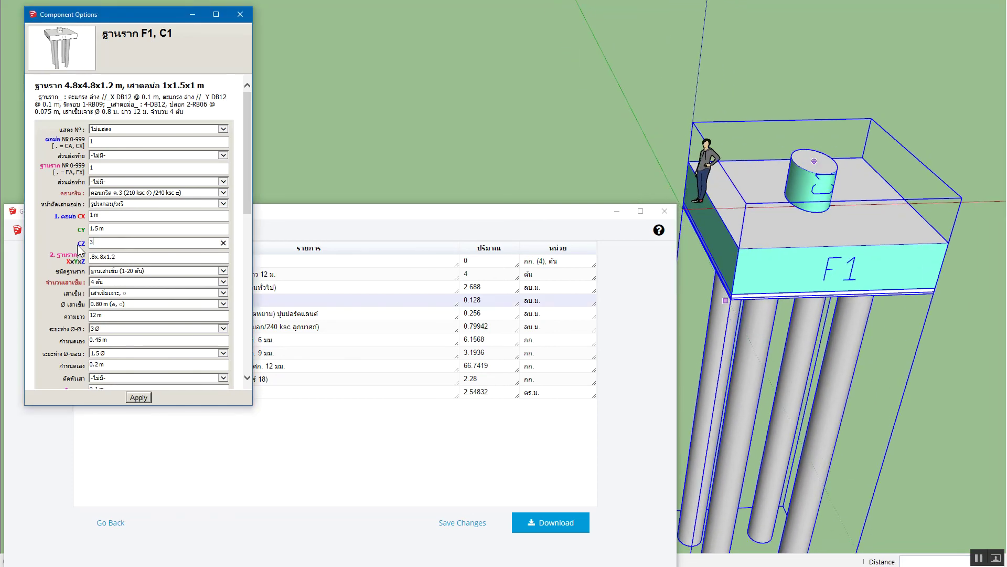
{"action": "left_click", "coordinate": [108, 281]}
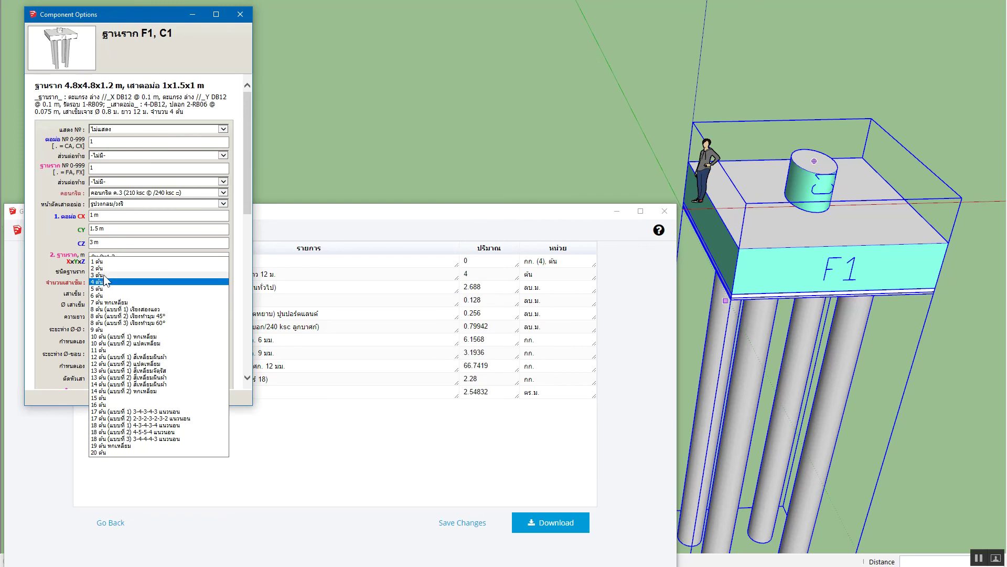
{"action": "left_click", "coordinate": [103, 275]}
{"action": "left_click", "coordinate": [137, 397]}
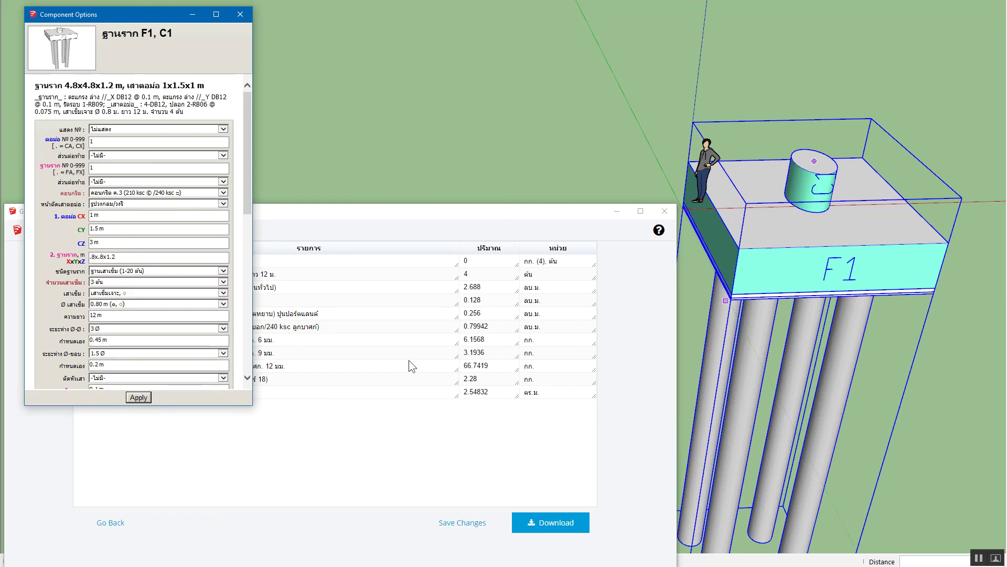
{"action": "mouse_move", "coordinate": [797, 284]}
{"action": "middle_mouse_down"}
{"action": "mouse_move", "coordinate": [805, 325]}
{"action": "mouse_move", "coordinate": [821, 333]}
{"action": "mouse_move", "coordinate": [811, 279]}
{"action": "middle_mouse_up"}
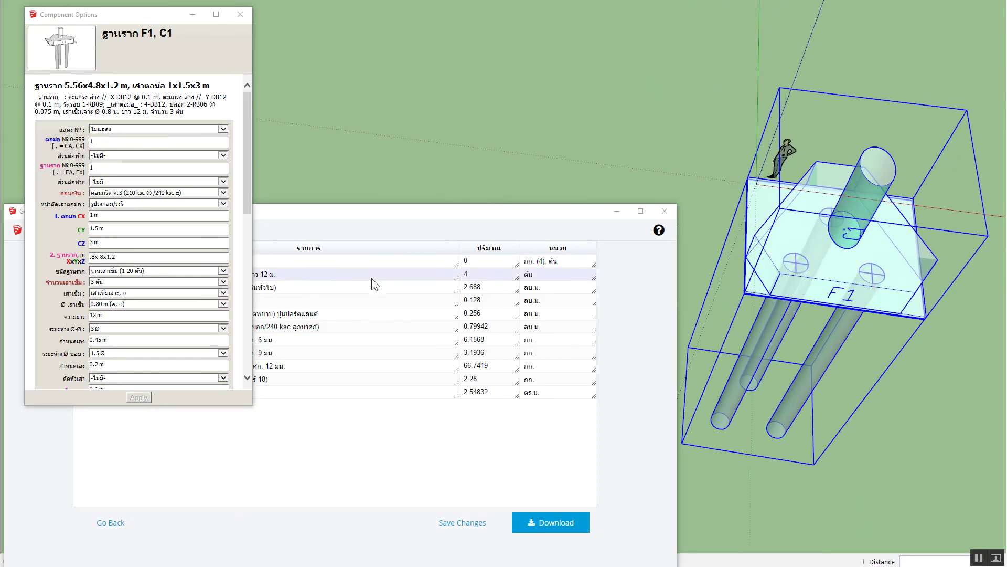
Change the column section to รูปสี่เหลี่ยม (rectangular) and apply it.
{"action": "left_click", "coordinate": [152, 205]}
{"action": "left_click", "coordinate": [130, 198]}
{"action": "left_click", "coordinate": [138, 397]}
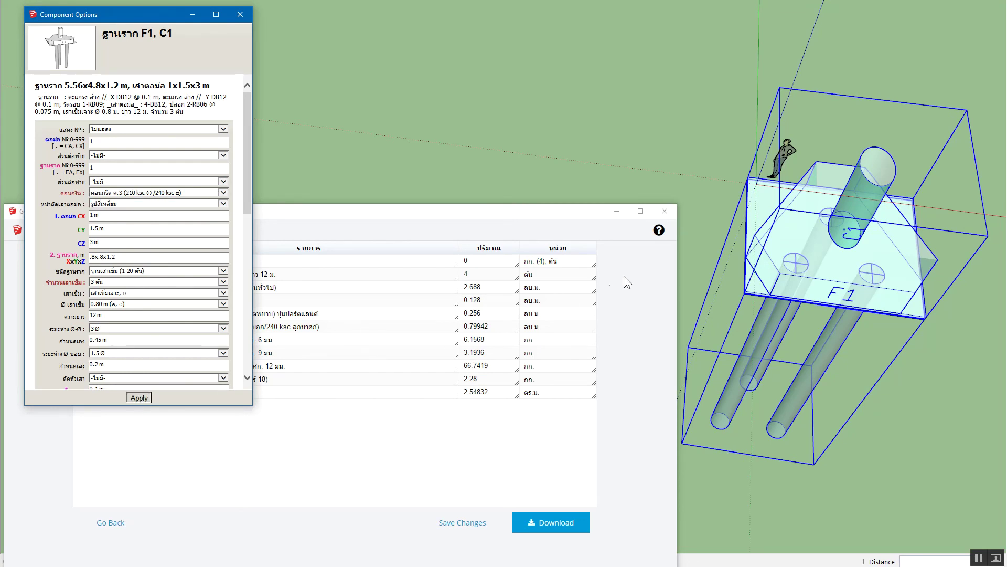
{"action": "middle_click_drag", "start_coordinate": [735, 263], "coordinate": [836, 241]}
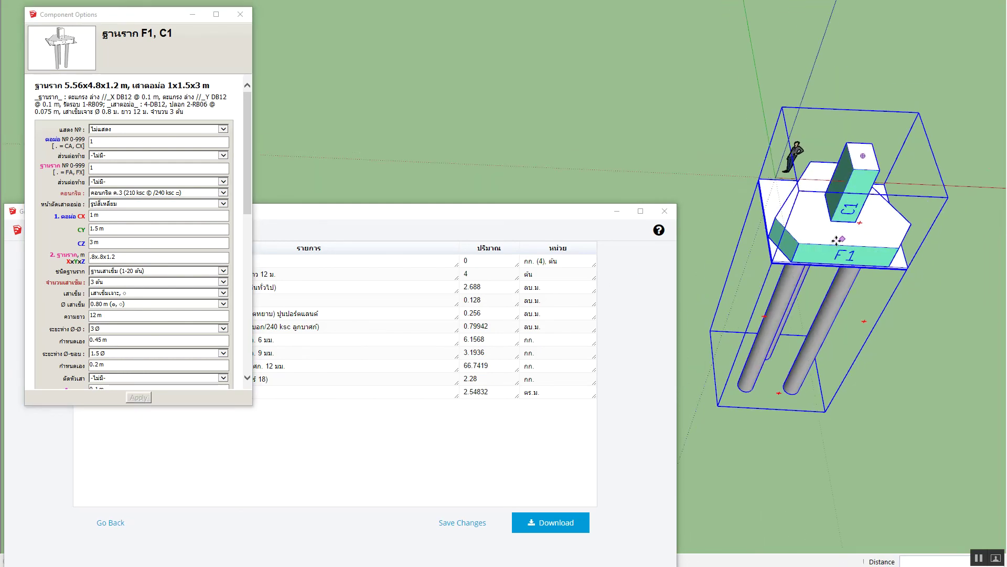
{"action": "scroll", "coordinate": [836, 240], "scroll_direction": "down", "scroll_amount": 2}
{"action": "scroll", "coordinate": [836, 240], "scroll_direction": "down", "scroll_amount": 1}
{"action": "scroll", "coordinate": [822, 216], "scroll_direction": "down", "scroll_amount": 1}
{"action": "scroll", "coordinate": [822, 215], "scroll_direction": "down", "scroll_amount": 1}
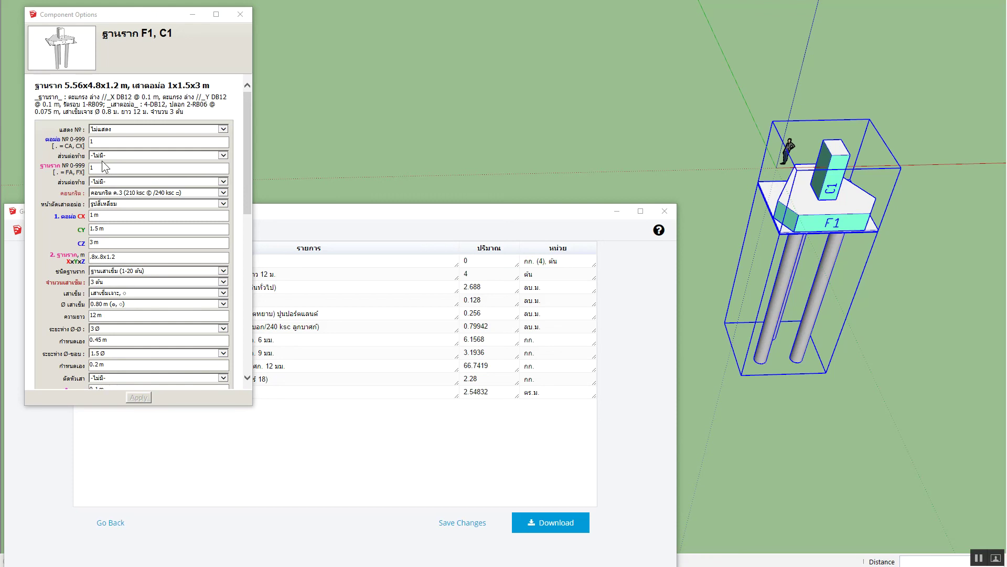
Label the column 55 and the footing 777 and apply.
{"action": "left_click", "coordinate": [82, 141]}
{"action": "type", "text": "55"}
{"action": "key", "text": "Tab"}
{"action": "key", "text": "Tab"}
{"action": "key", "text": "Tab"}
{"action": "key", "text": "shift+Tab"}
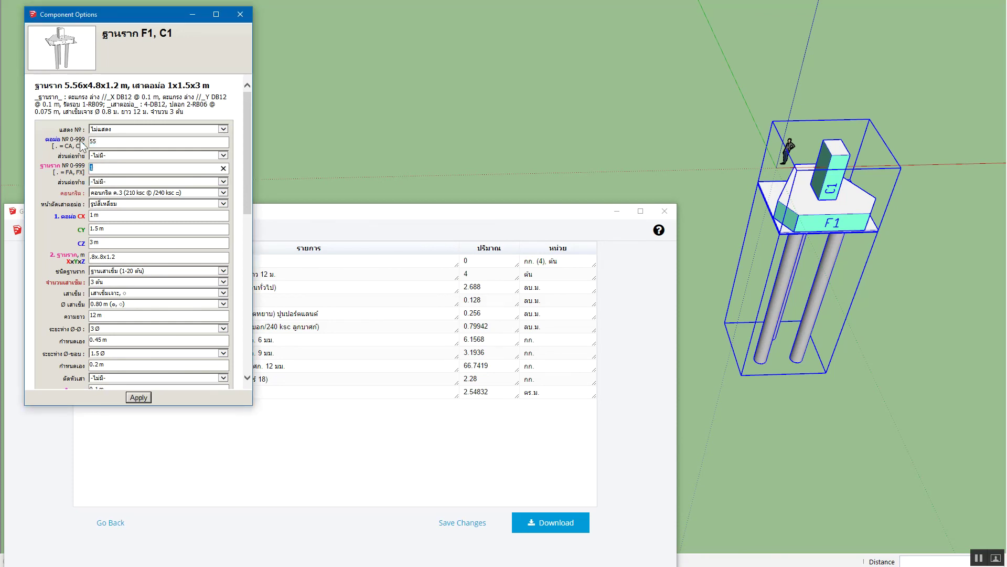
{"action": "left_click", "coordinate": [138, 397]}
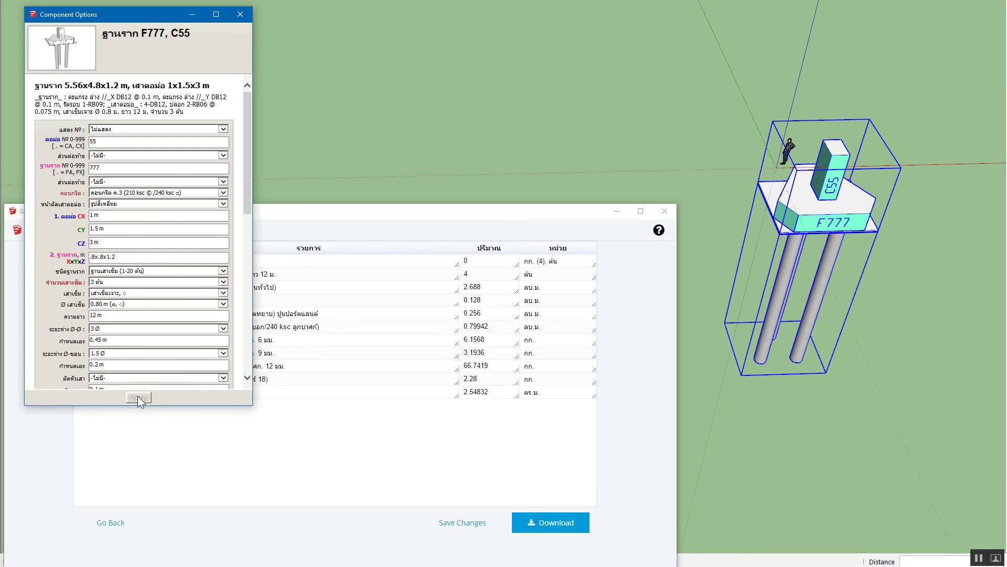
Change the column number to 124 so it reads C124, and apply.
{"action": "scroll", "coordinate": [797, 218], "scroll_direction": "up", "scroll_amount": 2}
{"action": "scroll", "coordinate": [796, 215], "scroll_direction": "up", "scroll_amount": 2}
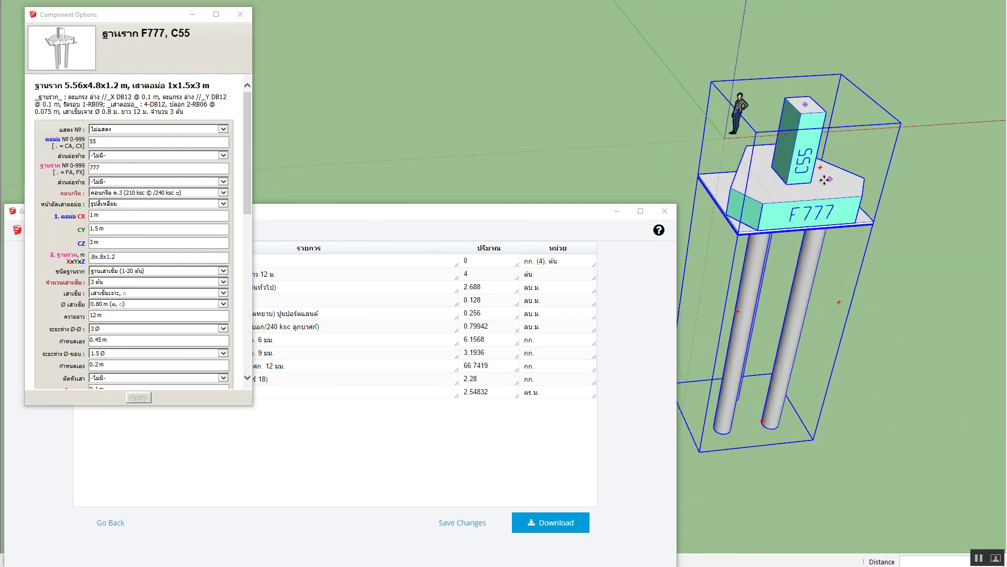
{"action": "scroll", "coordinate": [796, 214], "scroll_direction": "up", "scroll_amount": 2}
{"action": "scroll", "coordinate": [796, 214], "scroll_direction": "up", "scroll_amount": 1}
{"action": "scroll", "coordinate": [796, 214], "scroll_direction": "up", "scroll_amount": 1}
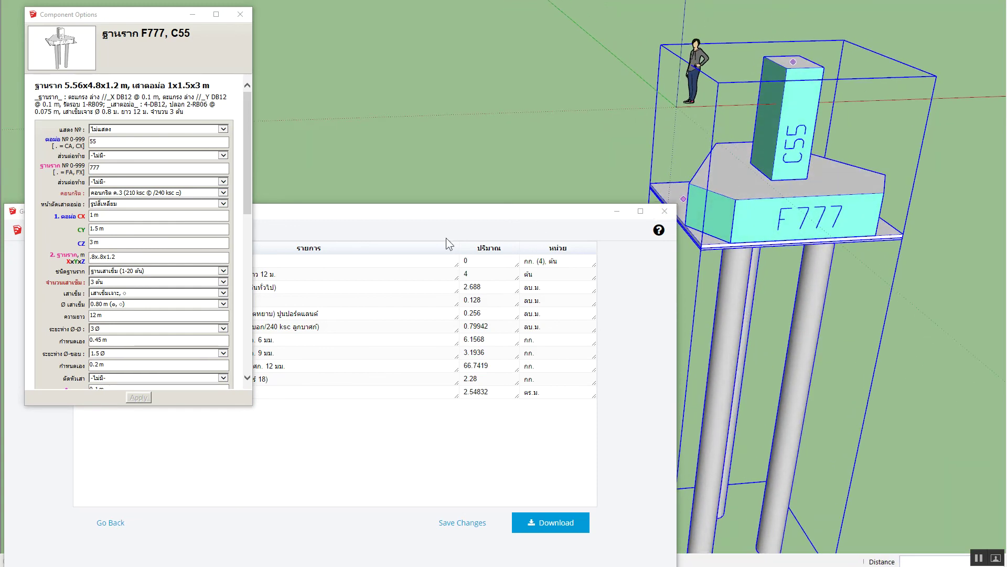
{"action": "left_click_drag", "start_coordinate": [100, 141], "coordinate": [77, 142]}
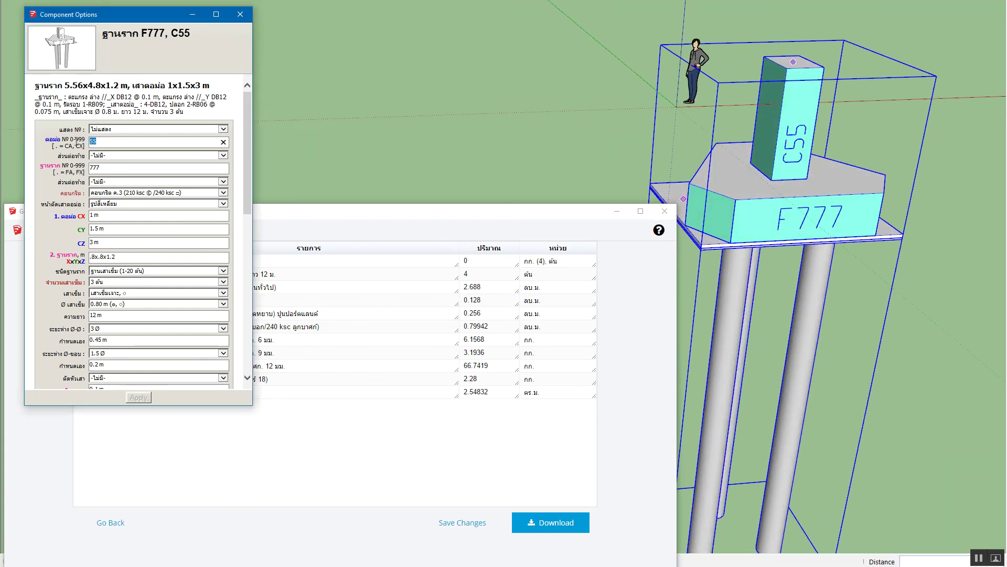
{"action": "type", "text": "124"}
{"action": "left_click", "coordinate": [139, 398]}
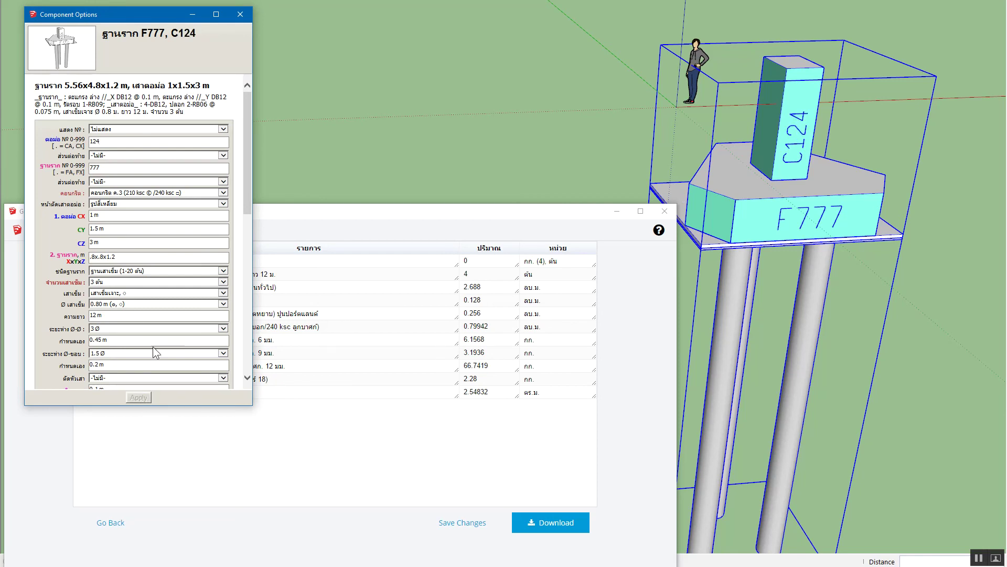
Regenerate the quantity report from the template list with the updated quantities.
{"action": "left_click", "coordinate": [124, 520]}
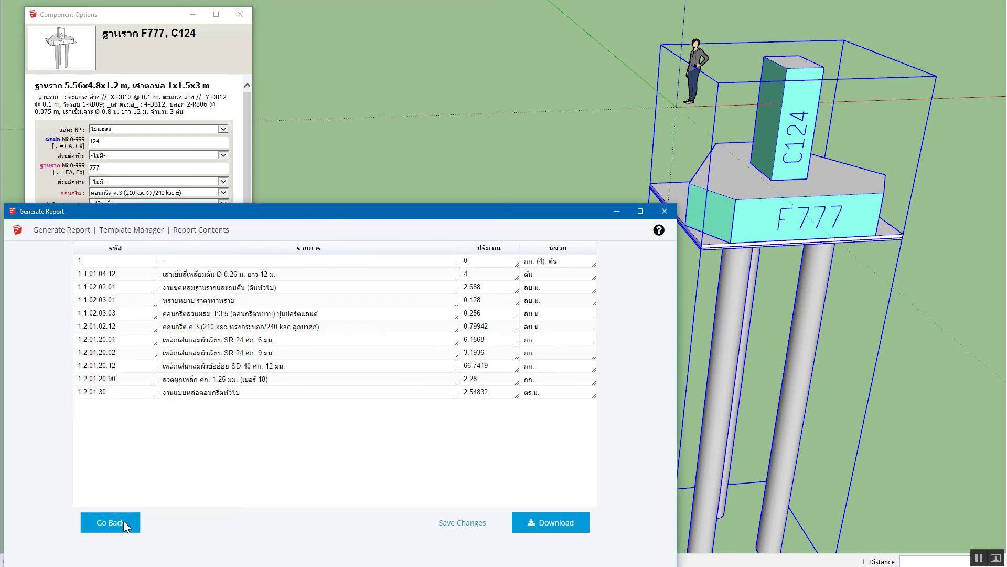
{"action": "left_click", "coordinate": [577, 518]}
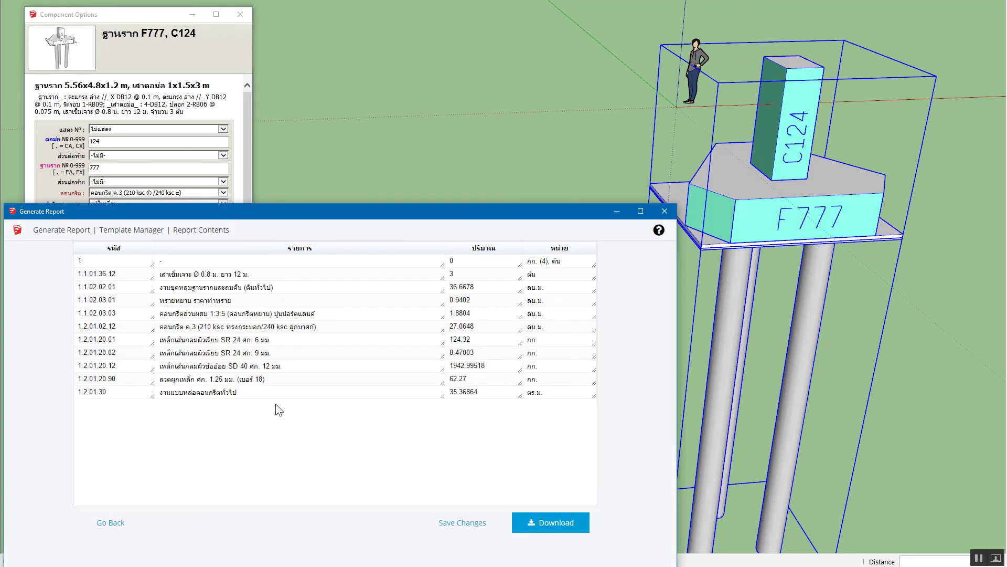
{"action": "left_click", "coordinate": [162, 65]}
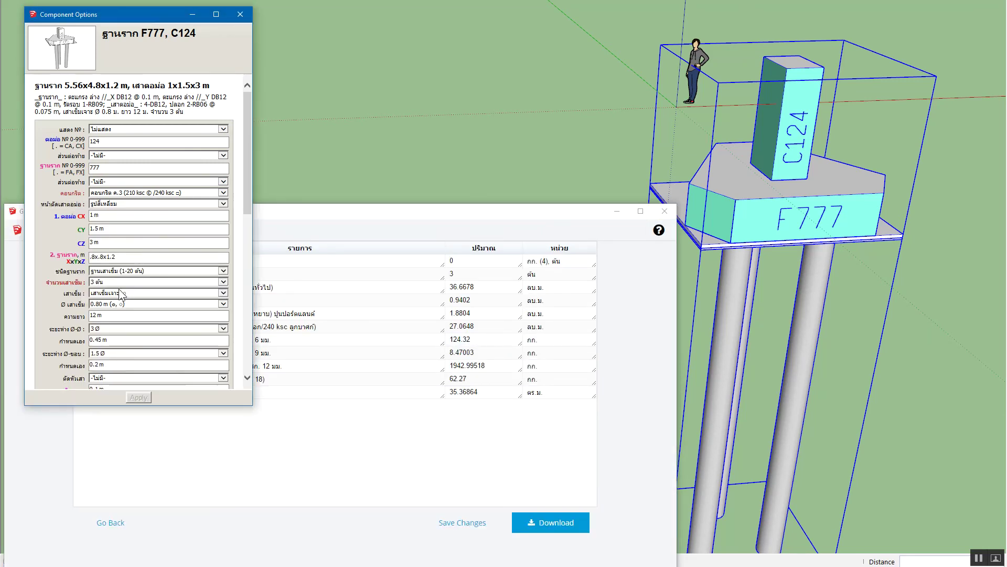
Set the pile-head cutting option to ปกติ and apply.
{"action": "scroll", "coordinate": [60, 306], "scroll_direction": "down", "scroll_amount": 3}
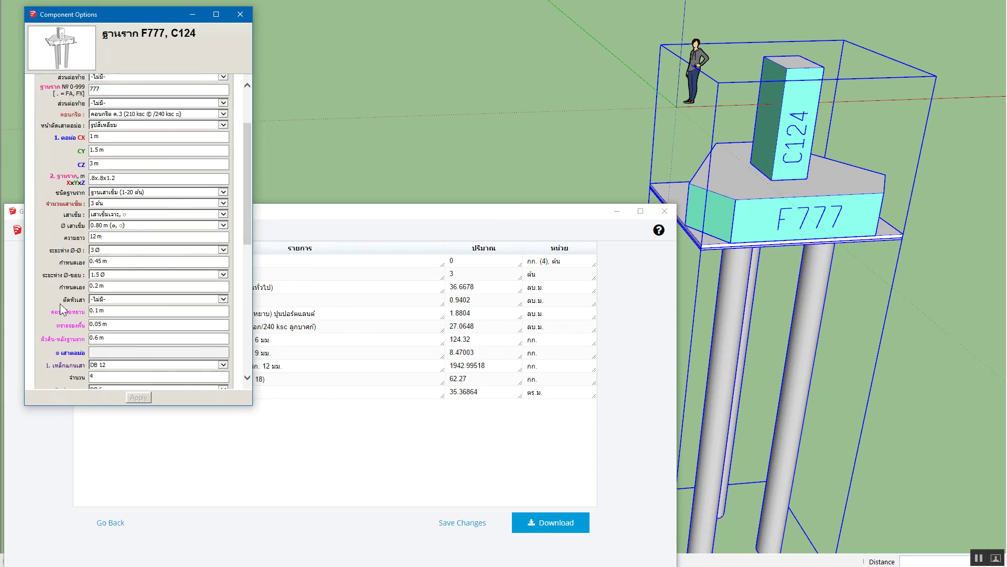
{"action": "left_click", "coordinate": [103, 221]}
{"action": "left_click", "coordinate": [140, 397]}
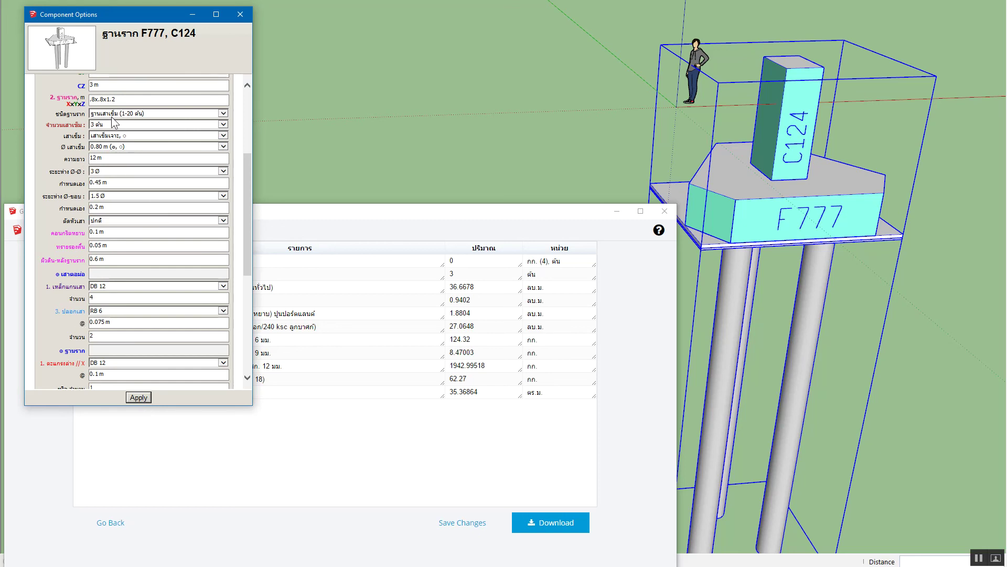
Change the pile count to the 19-pile hexagonal layout and apply.
{"action": "left_click", "coordinate": [111, 124]}
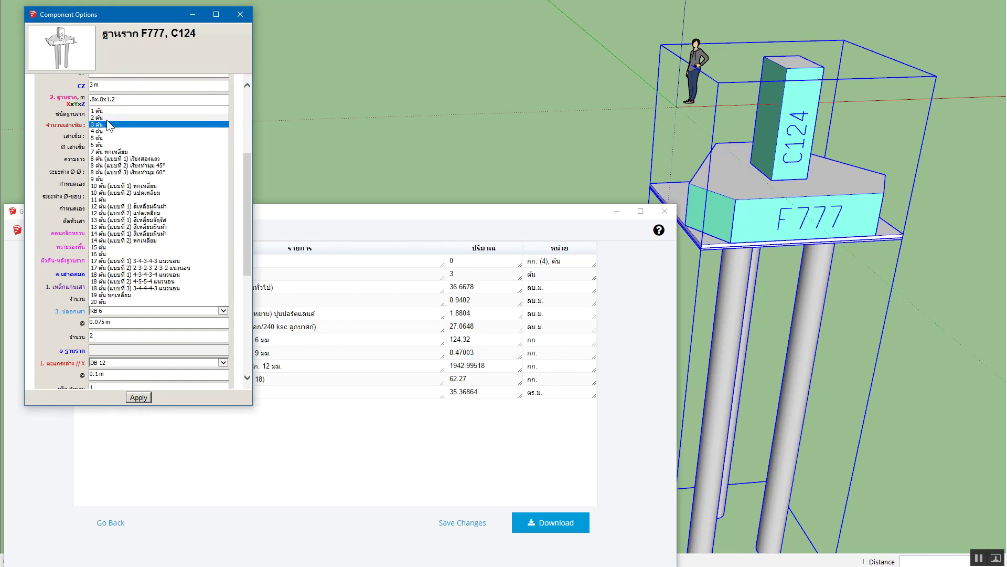
{"action": "left_click", "coordinate": [108, 295]}
{"action": "left_click", "coordinate": [139, 398]}
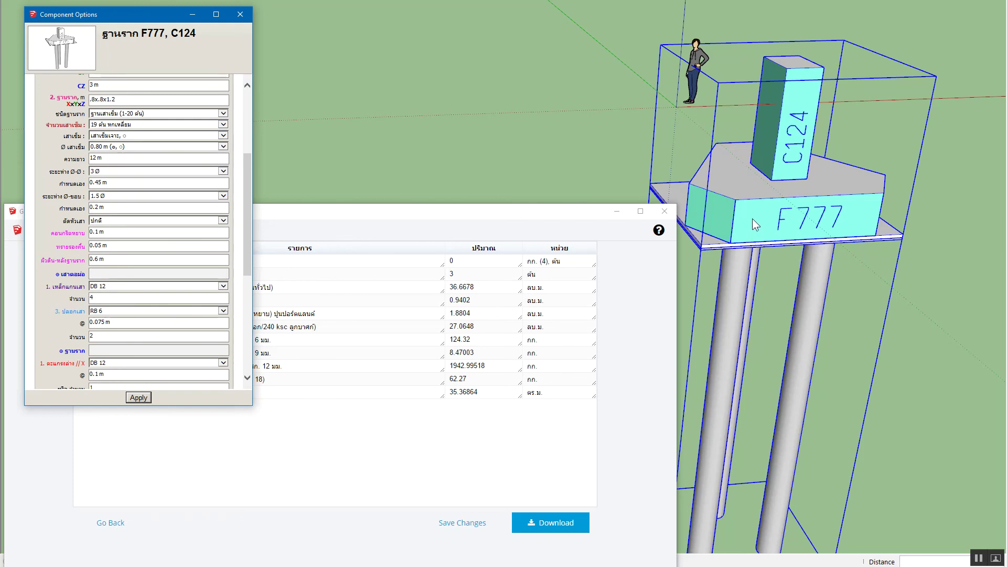
{"action": "scroll", "coordinate": [747, 279], "scroll_direction": "down", "scroll_amount": 2}
{"action": "scroll", "coordinate": [759, 203], "scroll_direction": "down", "scroll_amount": 2}
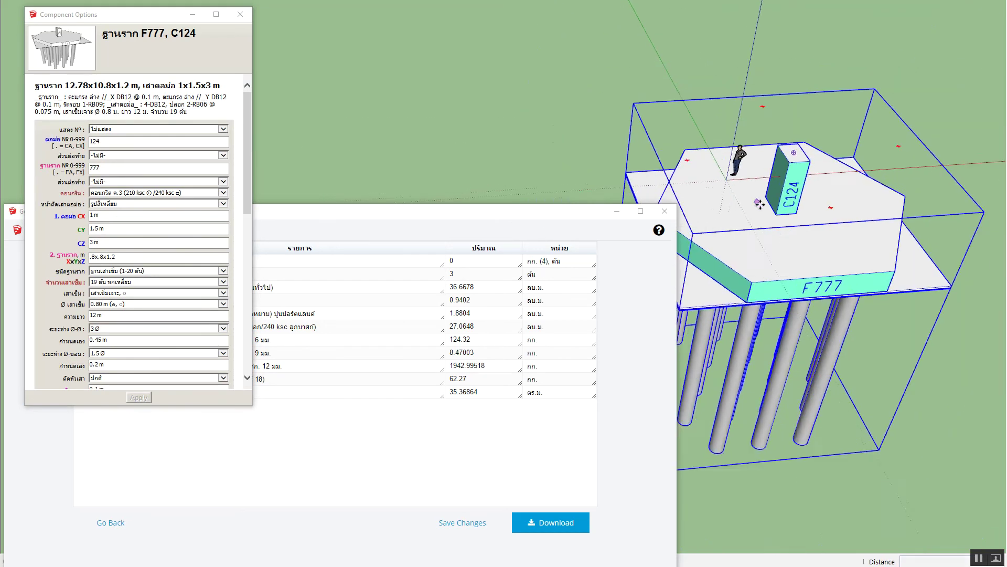
{"action": "middle_click_drag", "start_coordinate": [759, 203], "coordinate": [761, 173]}
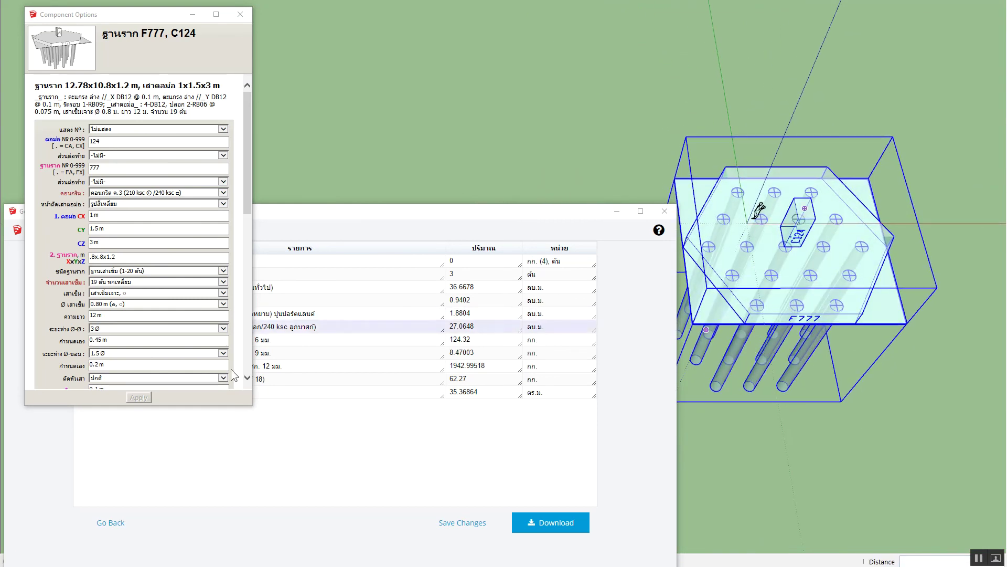
Rerun the CostCode SumList report template so it lists 19 piles.
{"action": "left_click", "coordinate": [250, 532]}
{"action": "left_click", "coordinate": [111, 523]}
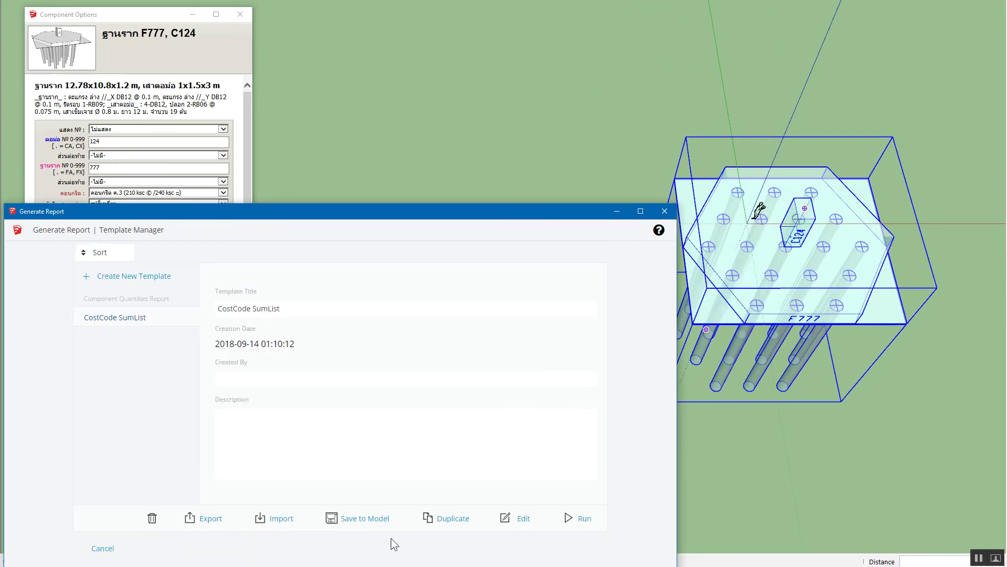
{"action": "left_click", "coordinate": [606, 523]}
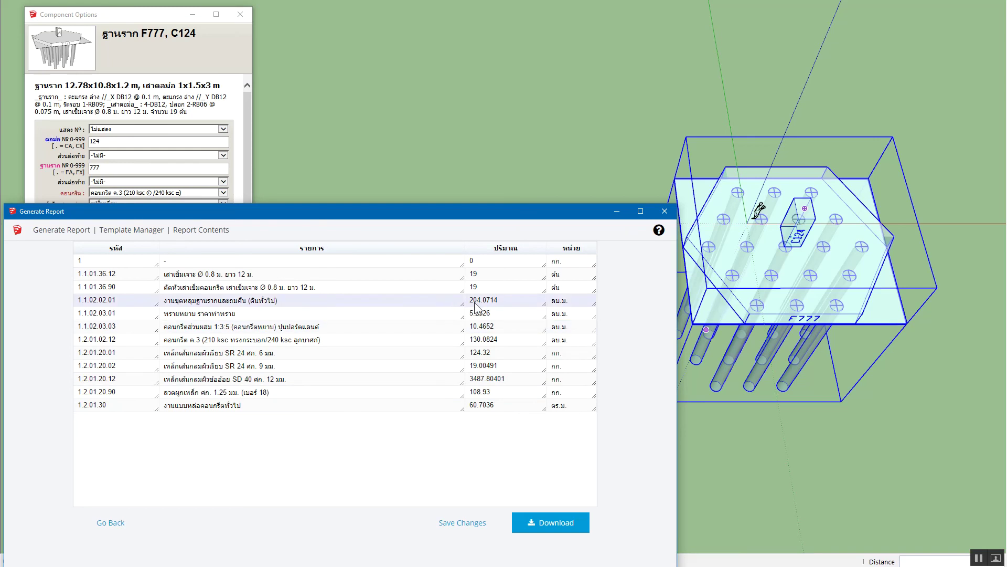
{"action": "left_click", "coordinate": [482, 286]}
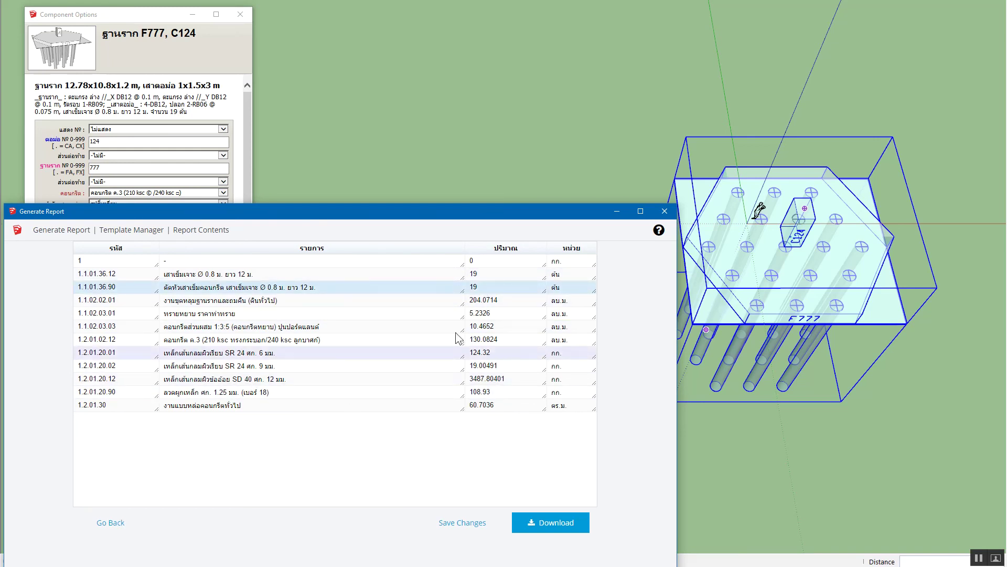
Set the pile diameter Ø เสาเข็ม to 0.45 m and apply.
{"action": "left_click", "coordinate": [65, 181]}
{"action": "left_click", "coordinate": [131, 303]}
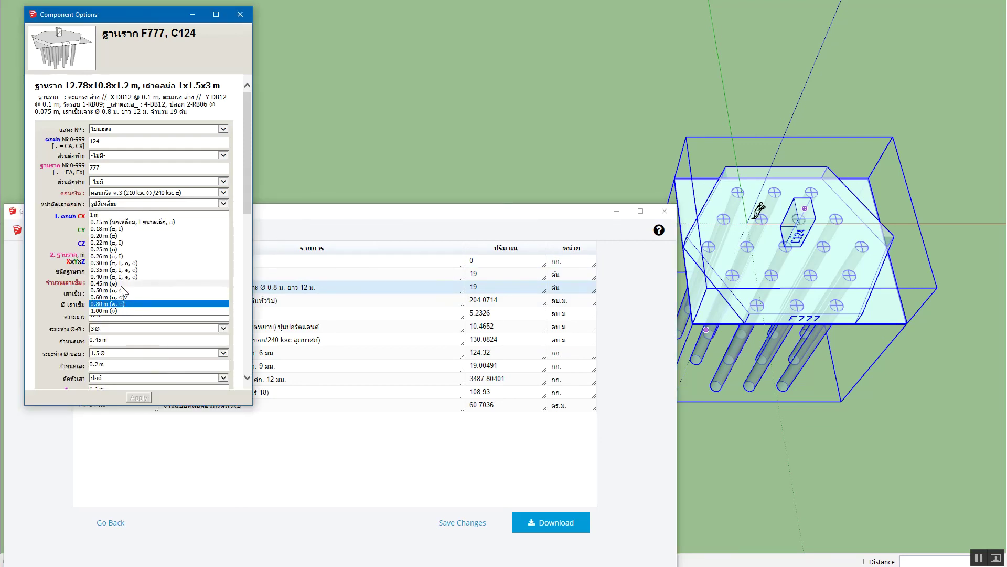
{"action": "left_click", "coordinate": [124, 290]}
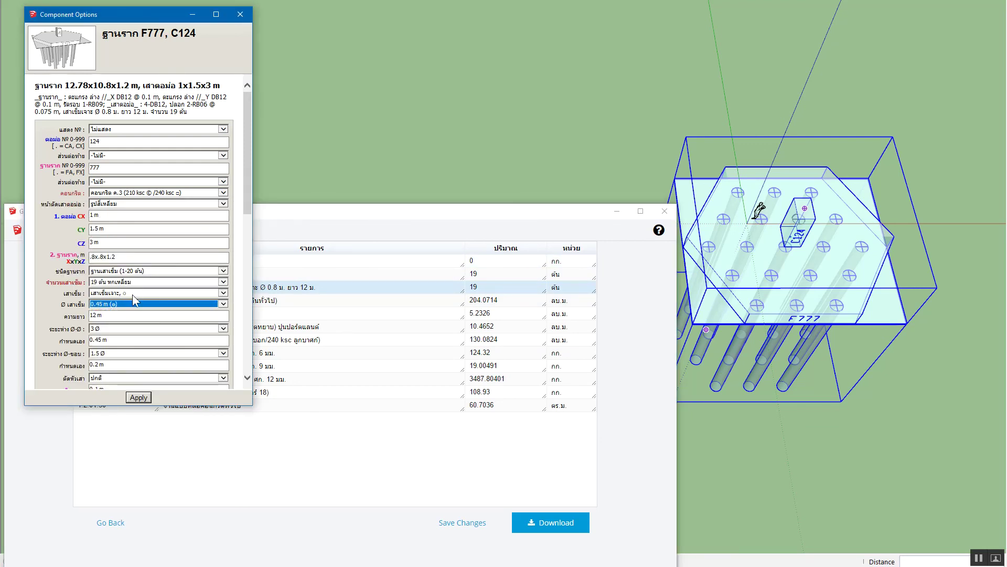
{"action": "left_click", "coordinate": [148, 401]}
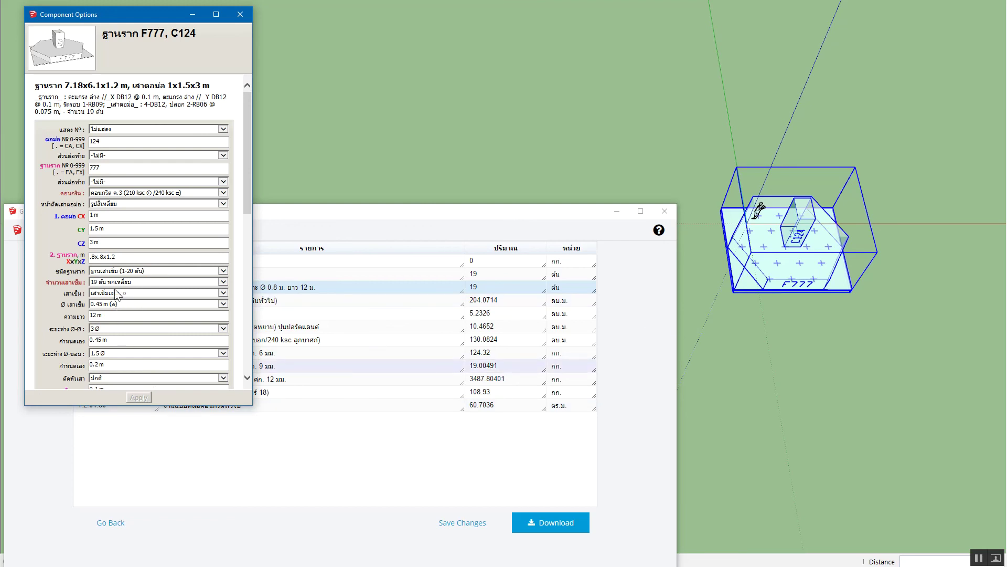
{"action": "left_click", "coordinate": [117, 294]}
Switch to hollow round piles and set their diameter to 0.30 m, applying each.
{"action": "left_click", "coordinate": [105, 289]}
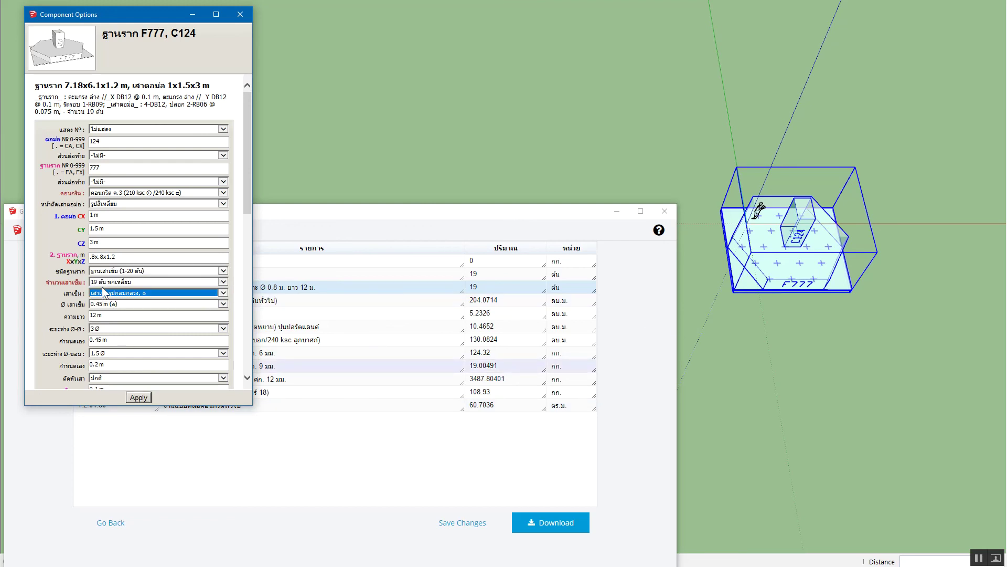
{"action": "left_click", "coordinate": [135, 399]}
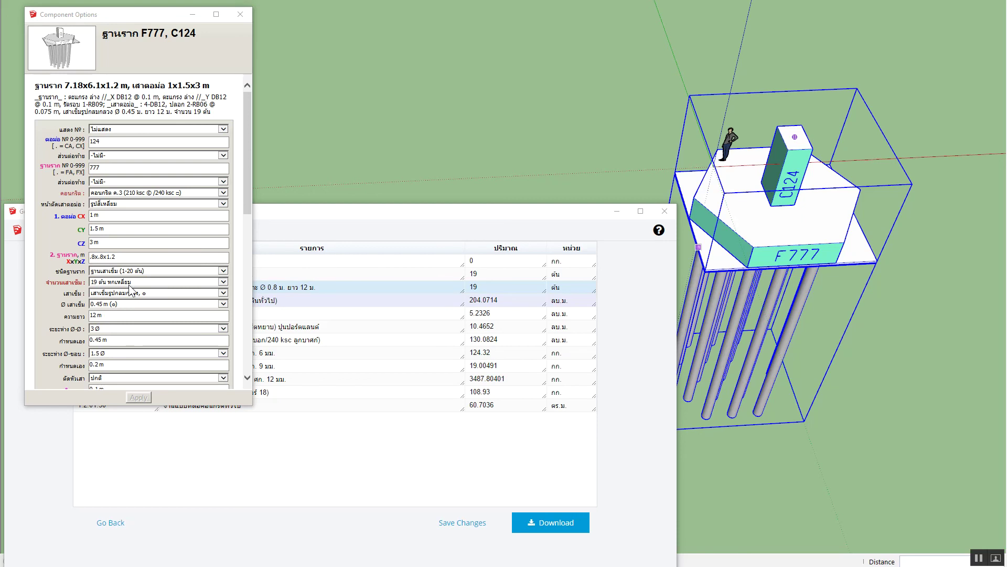
{"action": "left_click", "coordinate": [125, 305]}
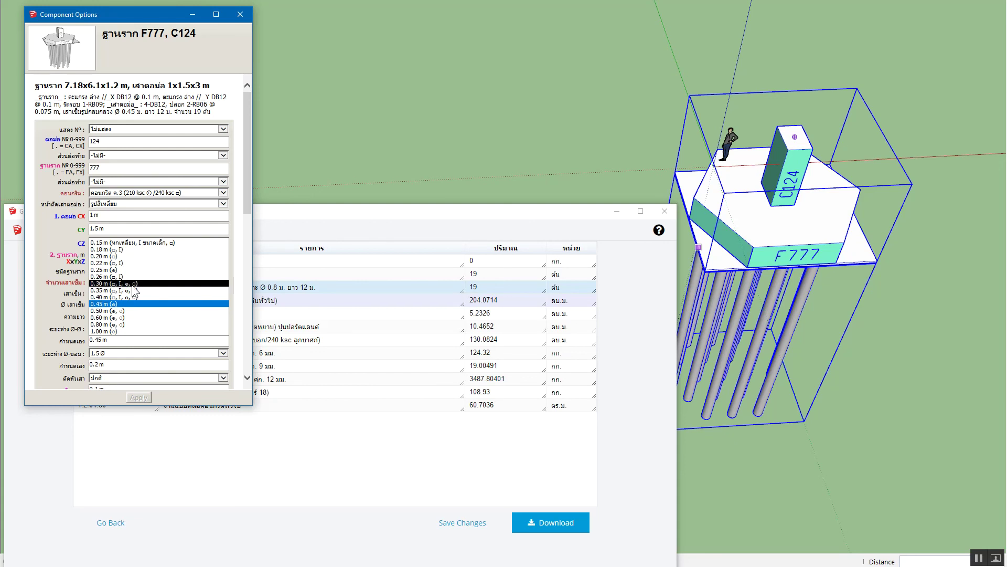
{"action": "left_click", "coordinate": [120, 283]}
{"action": "left_click", "coordinate": [142, 395]}
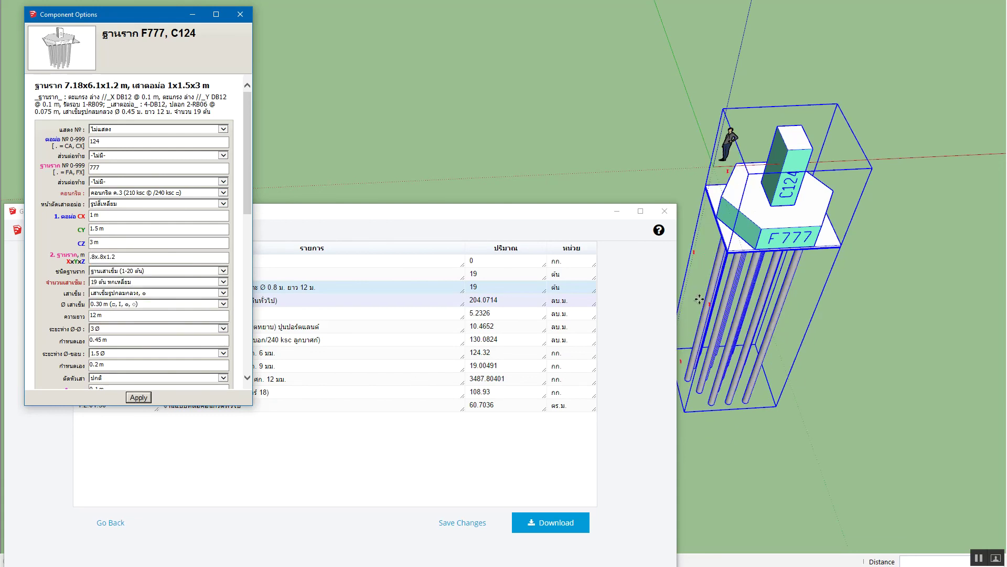
{"action": "mouse_move", "coordinate": [699, 300]}
{"action": "middle_mouse_down"}
{"action": "mouse_move", "coordinate": [736, 164]}
{"action": "mouse_move", "coordinate": [751, 178]}
{"action": "middle_mouse_up"}
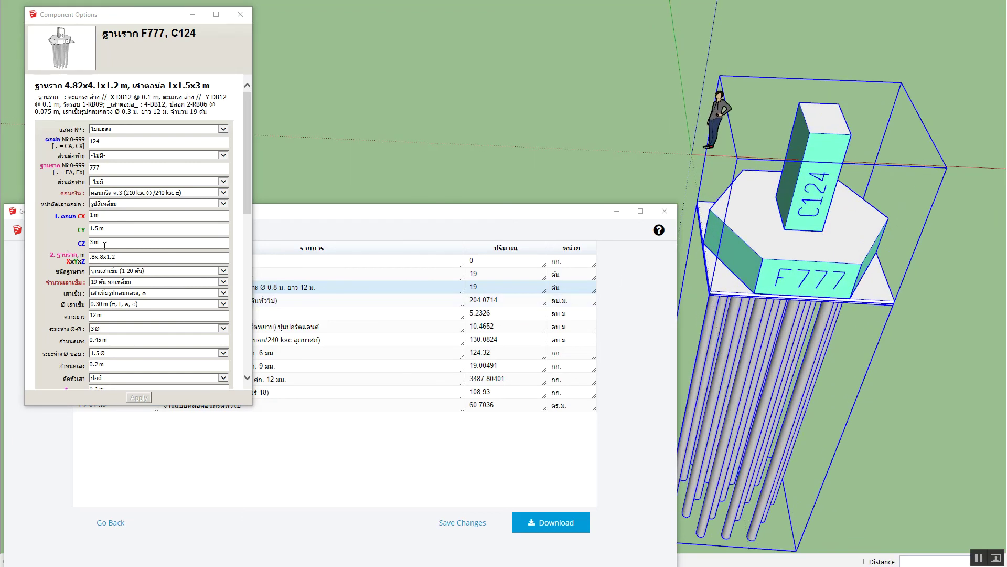
Make the column section round with CX 5 and CY .4, and apply.
{"action": "left_click", "coordinate": [124, 204]}
{"action": "key", "text": "Tab"}
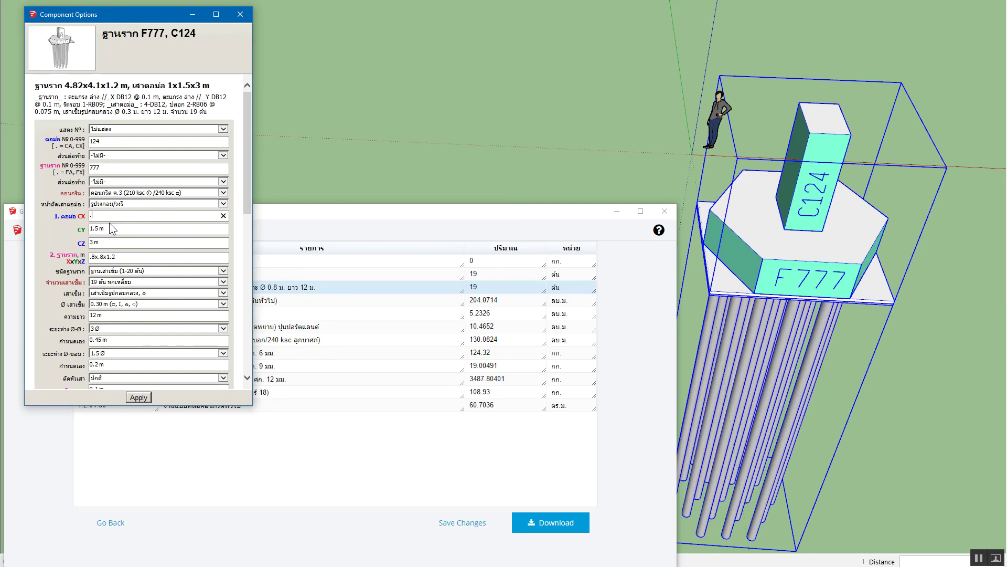
{"action": "key", "text": "ctrl+a"}
{"action": "type", "text": "5"}
{"action": "key", "text": "Tab"}
{"action": "type", "text": "."}
{"action": "type", "text": "4"}
{"action": "left_click", "coordinate": [135, 399]}
{"action": "middle_click_drag", "start_coordinate": [766, 315], "coordinate": [816, 234]}
Correct the column depth CY to 0.5 m for a 0.5x0.5 m column.
{"action": "key", "text": "m"}
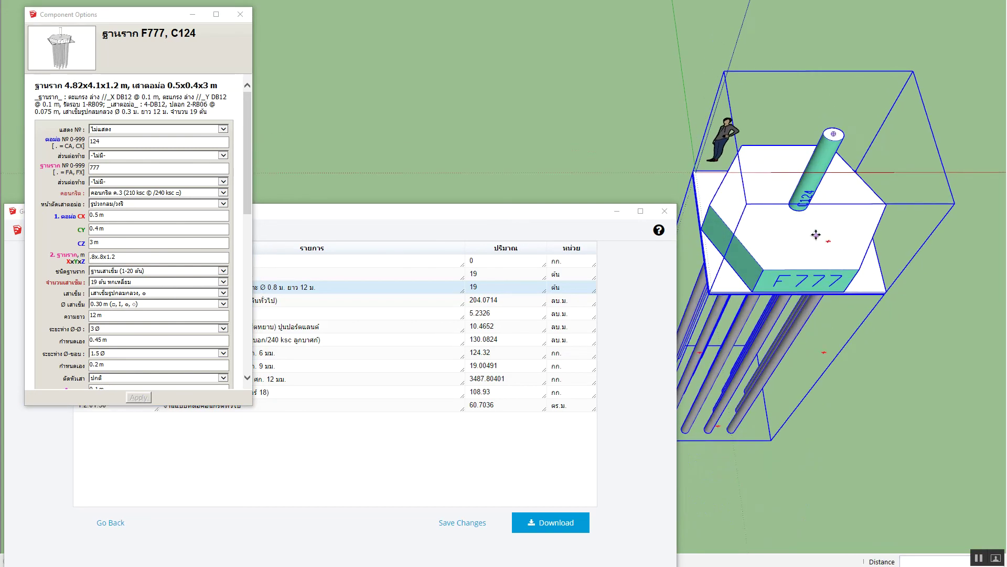
{"action": "scroll", "coordinate": [816, 235], "scroll_direction": "up", "scroll_amount": 1}
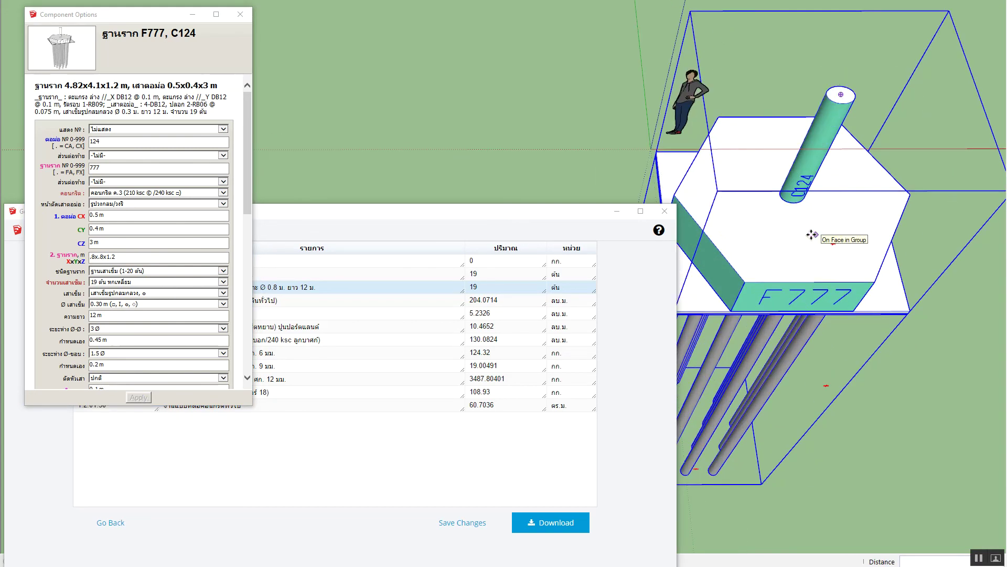
{"action": "left_click", "coordinate": [107, 231]}
{"action": "type", "text": "0.5 m"}
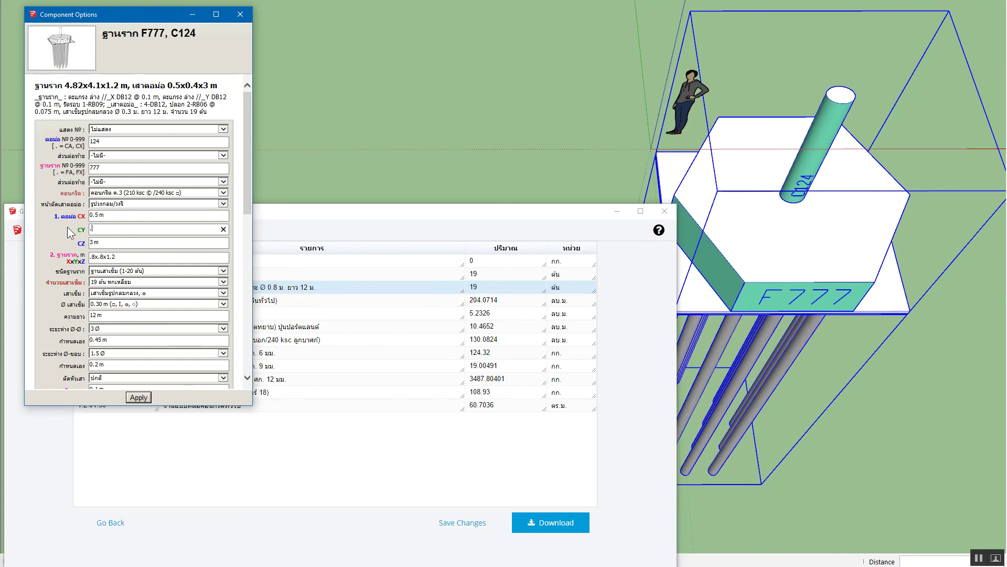
{"action": "left_click", "coordinate": [91, 215]}
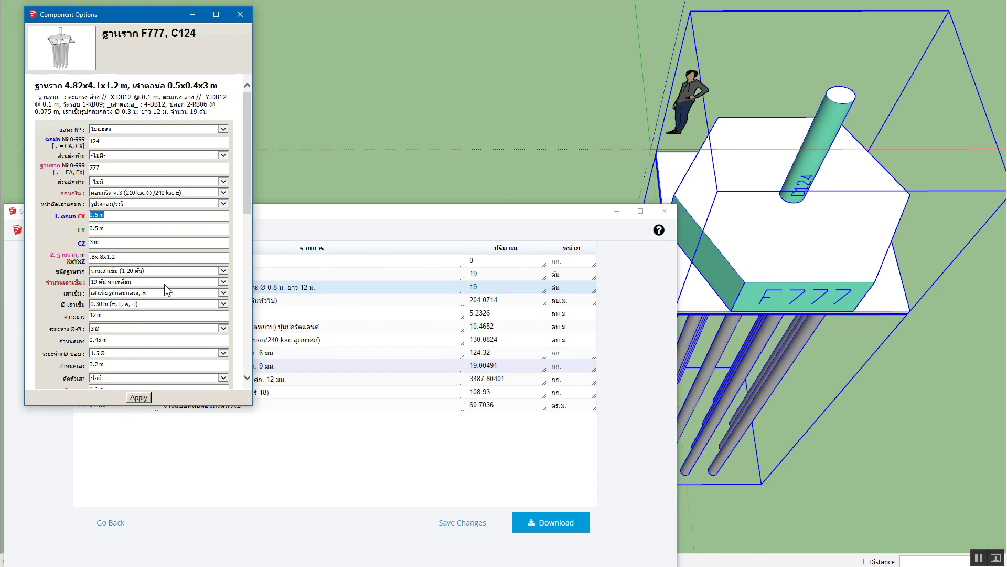
{"action": "key", "text": "Return"}
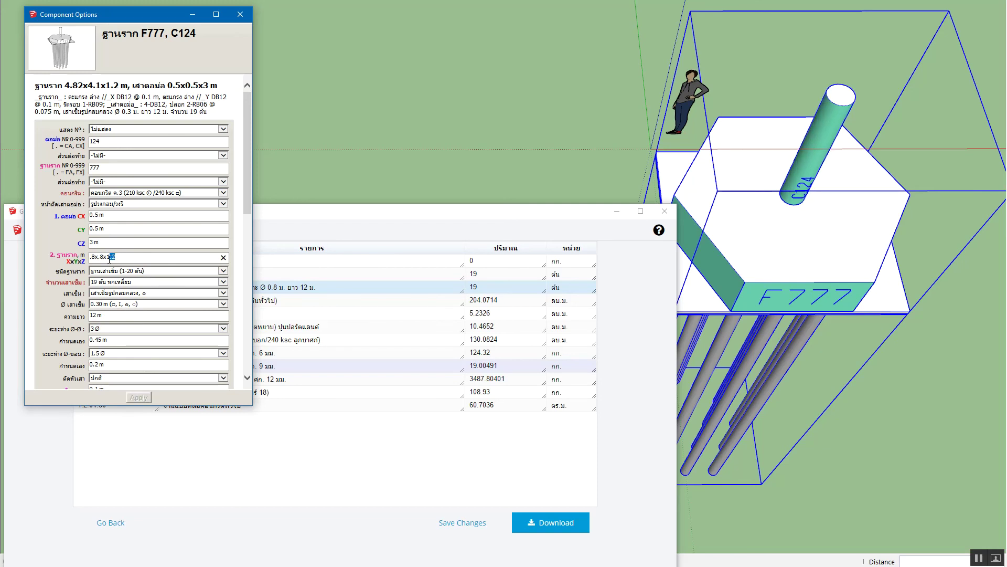
Reduce the footing thickness from 1.2 to 0.6 m.
{"action": "key", "text": "BackSpace"}
{"action": "key", "text": "BackSpace"}
{"action": "type", "text": ".6"}
{"action": "mouse_move", "coordinate": [805, 276]}
{"action": "middle_mouse_down"}
{"action": "mouse_move", "coordinate": [827, 180]}
{"action": "mouse_move", "coordinate": [744, 164]}
{"action": "middle_mouse_up"}
{"action": "scroll", "coordinate": [827, 180], "scroll_direction": "down", "scroll_amount": 2}
{"action": "scroll", "coordinate": [814, 189], "scroll_direction": "down", "scroll_amount": 3}
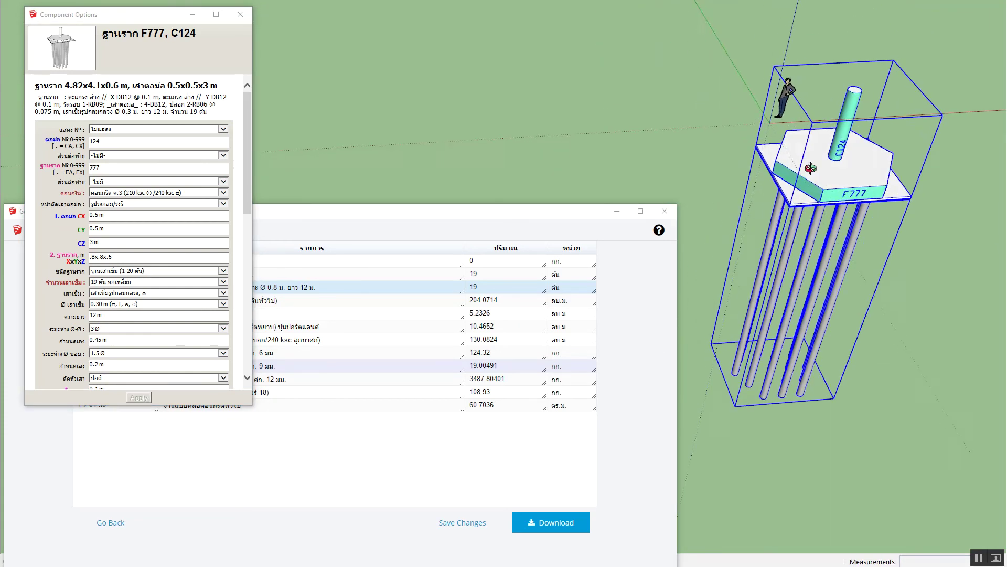
{"action": "key", "text": "m"}
{"action": "middle_click_drag", "start_coordinate": [818, 214], "coordinate": [796, 286]}
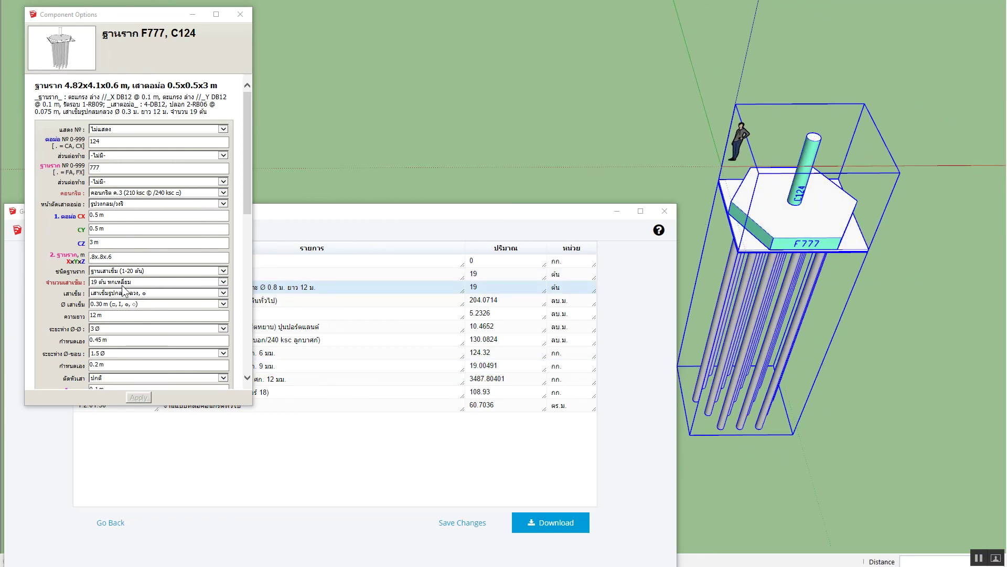
Set the pile count to 8 ต้น (แบบที่ 3) arranged at 60° and apply.
{"action": "left_click", "coordinate": [122, 284]}
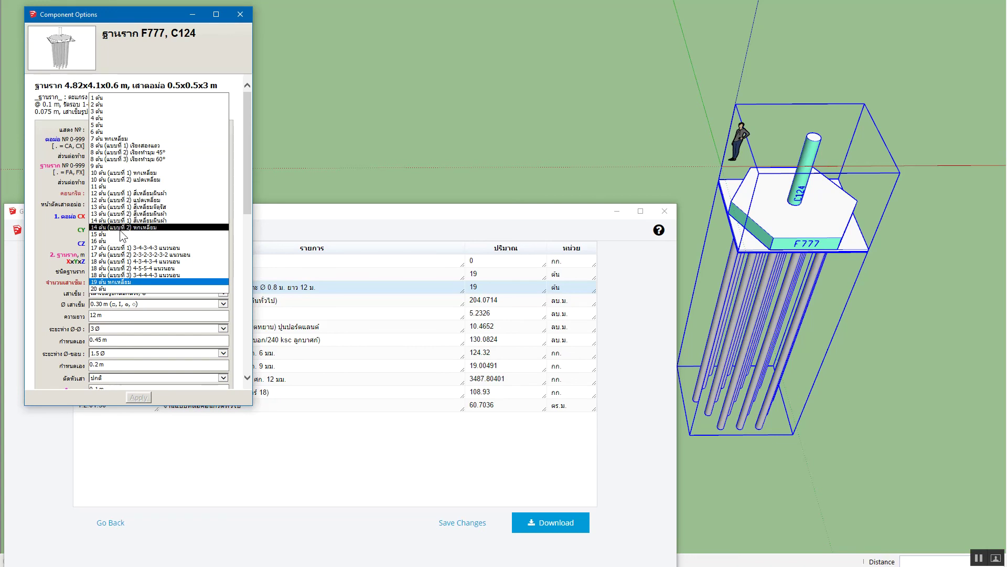
{"action": "left_click", "coordinate": [122, 227]}
{"action": "left_click", "coordinate": [124, 283]}
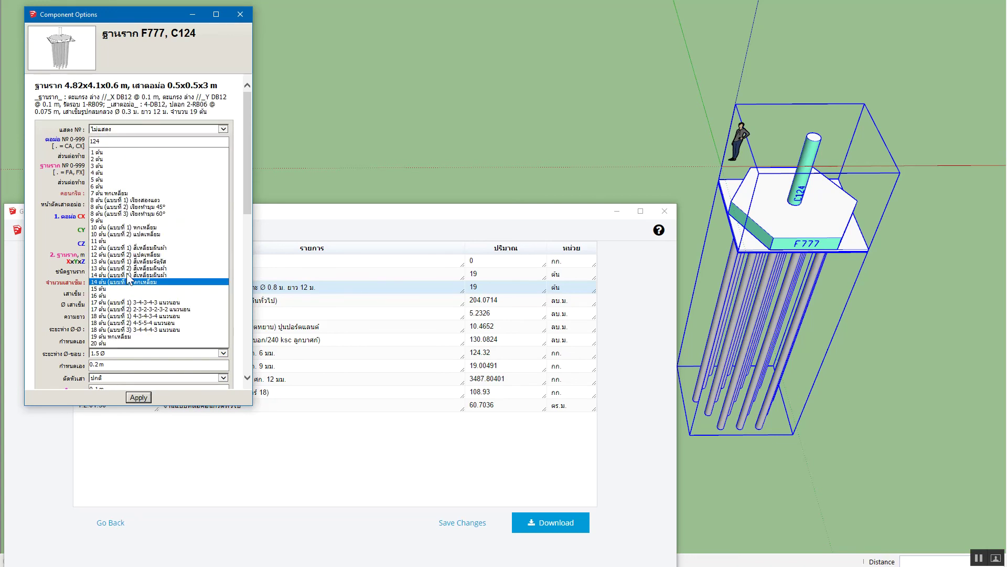
{"action": "left_click", "coordinate": [143, 214]}
{"action": "left_click", "coordinate": [135, 397]}
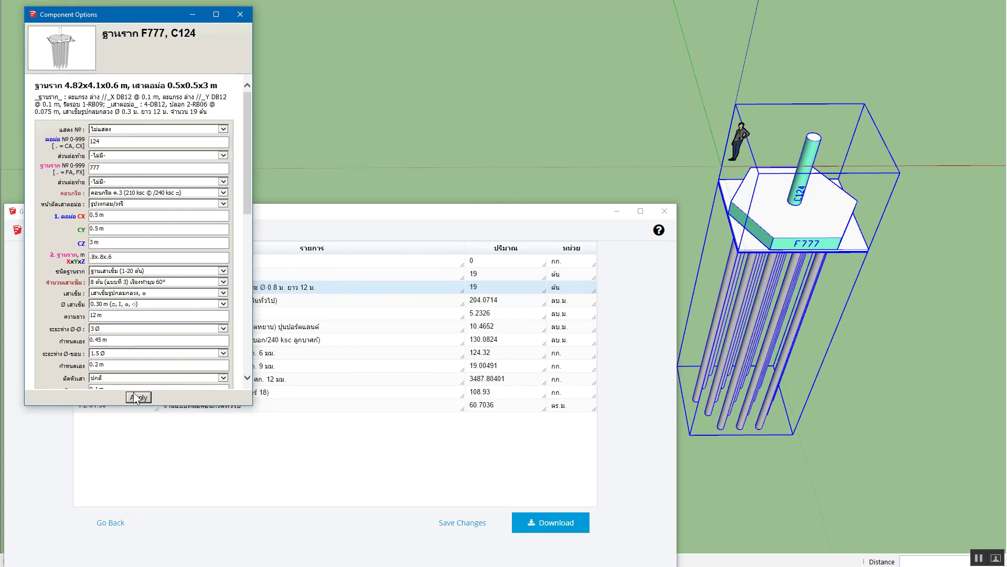
{"action": "left_click", "coordinate": [135, 397]}
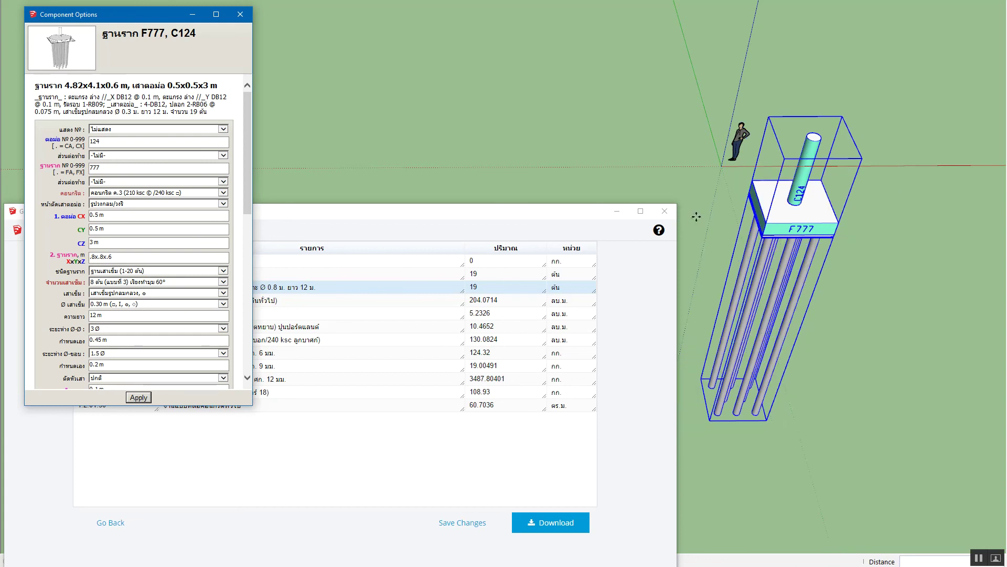
{"action": "scroll", "coordinate": [777, 218], "scroll_direction": "up", "scroll_amount": 3}
{"action": "mouse_move", "coordinate": [832, 248]}
{"action": "middle_mouse_down", "text": "shift"}
{"action": "mouse_move", "coordinate": [776, 217]}
{"action": "mouse_move", "coordinate": [787, 238]}
{"action": "middle_mouse_up", "text": "shift"}
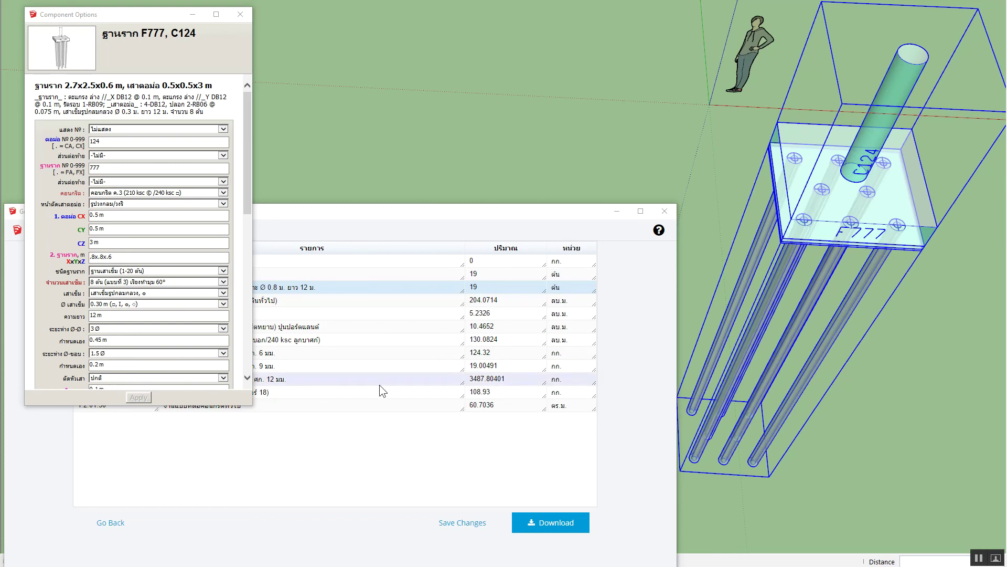
Change the pile type to solid square piles and apply.
{"action": "left_click", "coordinate": [165, 291]}
{"action": "left_click", "coordinate": [148, 284]}
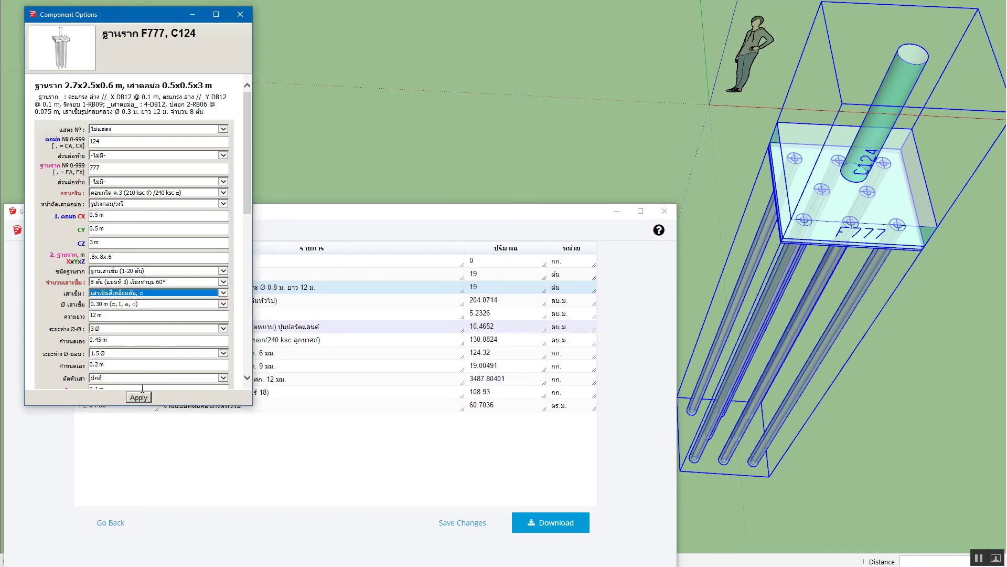
{"action": "left_click", "coordinate": [142, 399]}
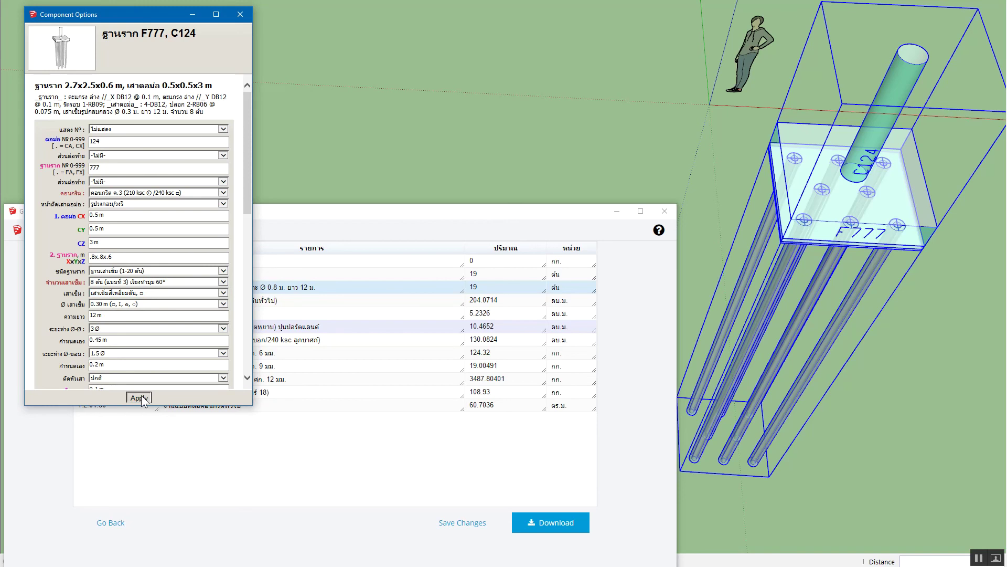
{"action": "left_click", "coordinate": [141, 398]}
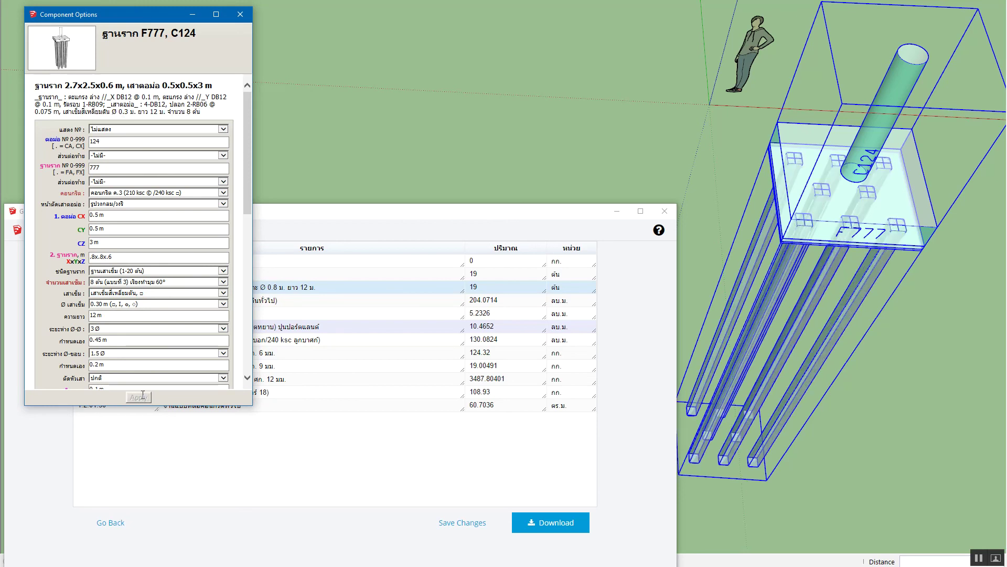
Switch the footing type to ฐานเสาเข็ม (เรียงปกติ) and size it 2x2x0.75 m.
{"action": "left_click", "coordinate": [169, 270]}
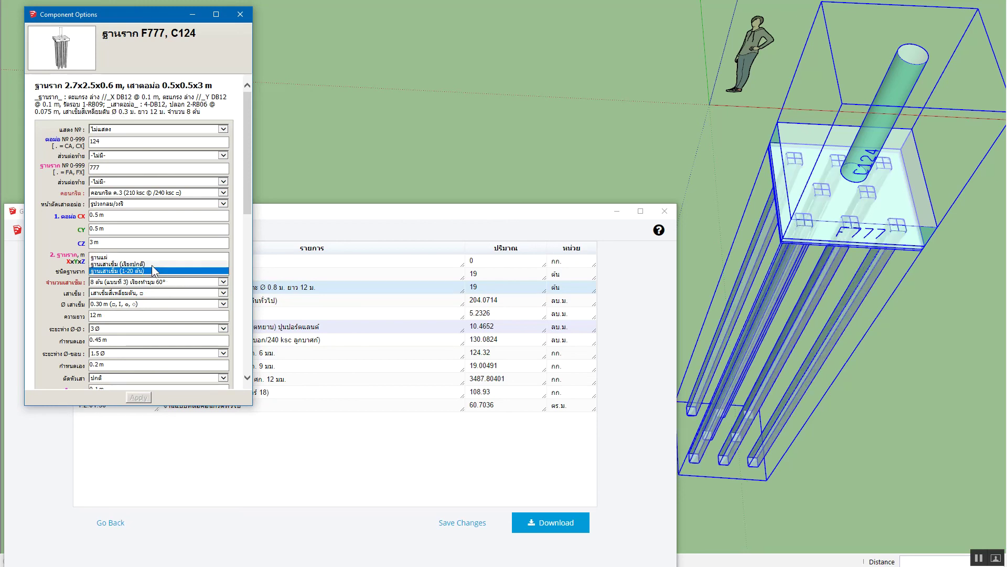
{"action": "left_click", "coordinate": [152, 266]}
{"action": "left_click", "coordinate": [136, 398]}
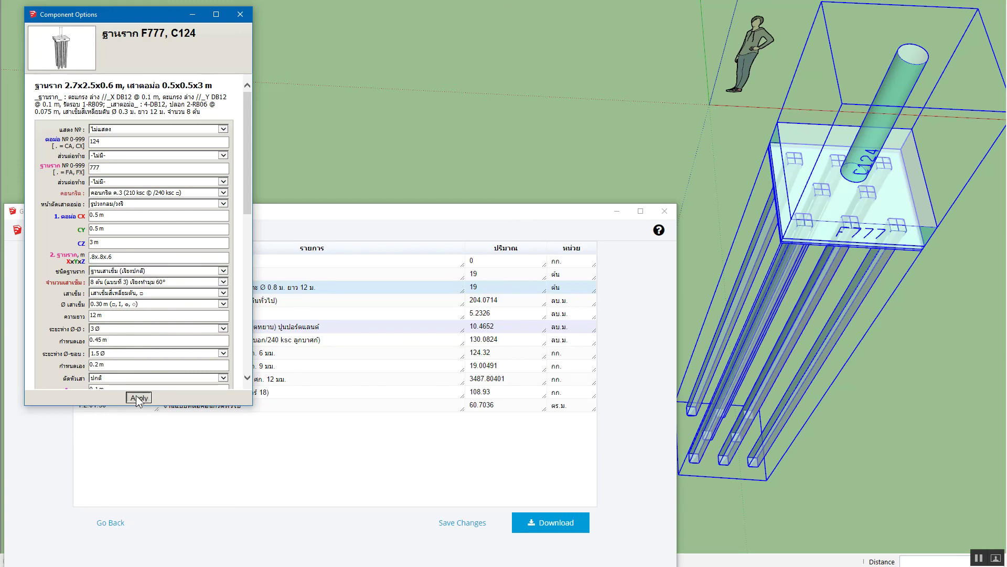
{"action": "left_click", "coordinate": [65, 261]}
{"action": "type", "text": "2x2x.75"}
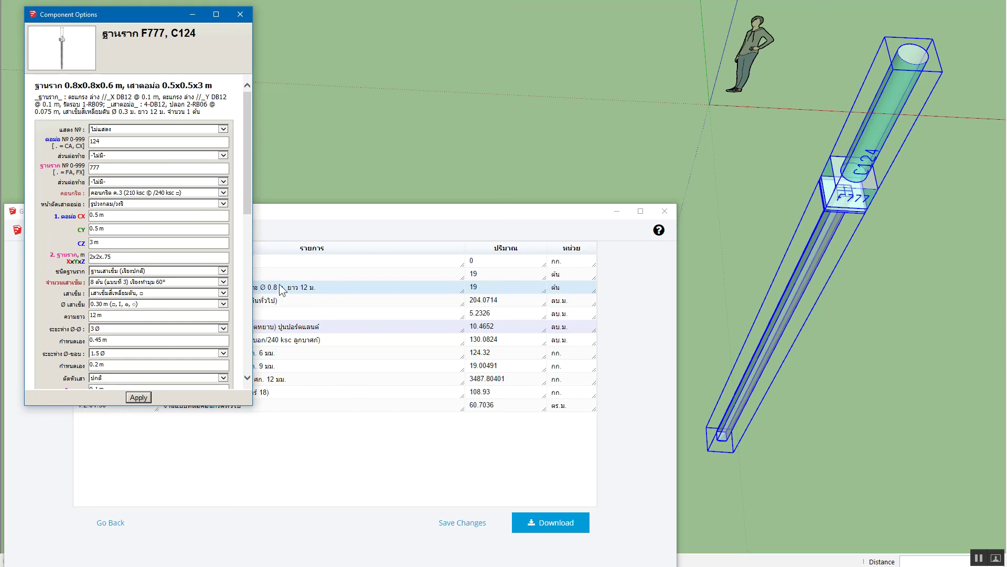
{"action": "mouse_move", "coordinate": [840, 189]}
{"action": "middle_mouse_down"}
{"action": "mouse_move", "coordinate": [793, 192]}
{"action": "mouse_move", "coordinate": [857, 220]}
{"action": "mouse_move", "coordinate": [818, 210]}
{"action": "middle_mouse_up"}
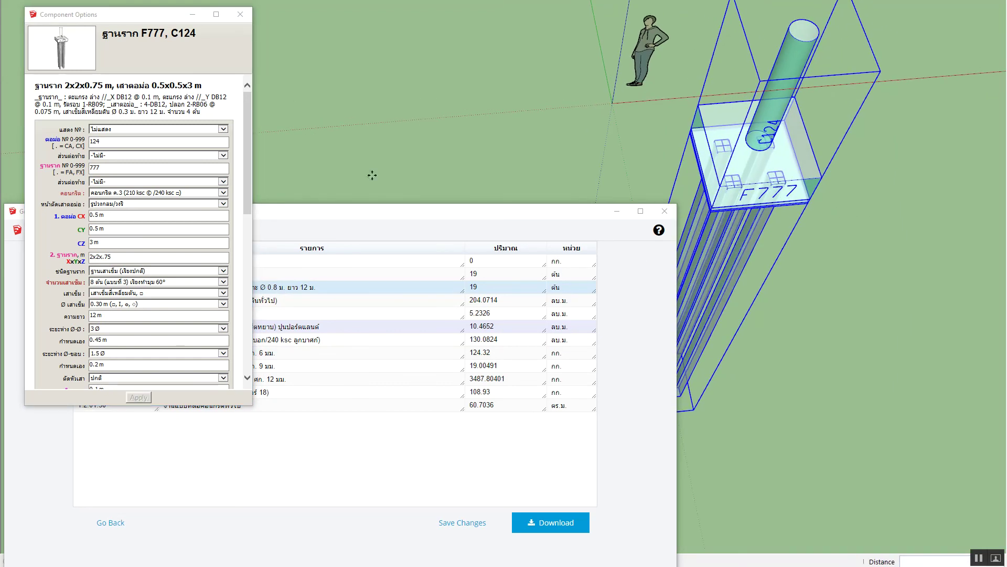
Shorten the column height CZ to 2 m.
{"action": "left_click", "coordinate": [107, 245]}
{"action": "type", "text": "2"}
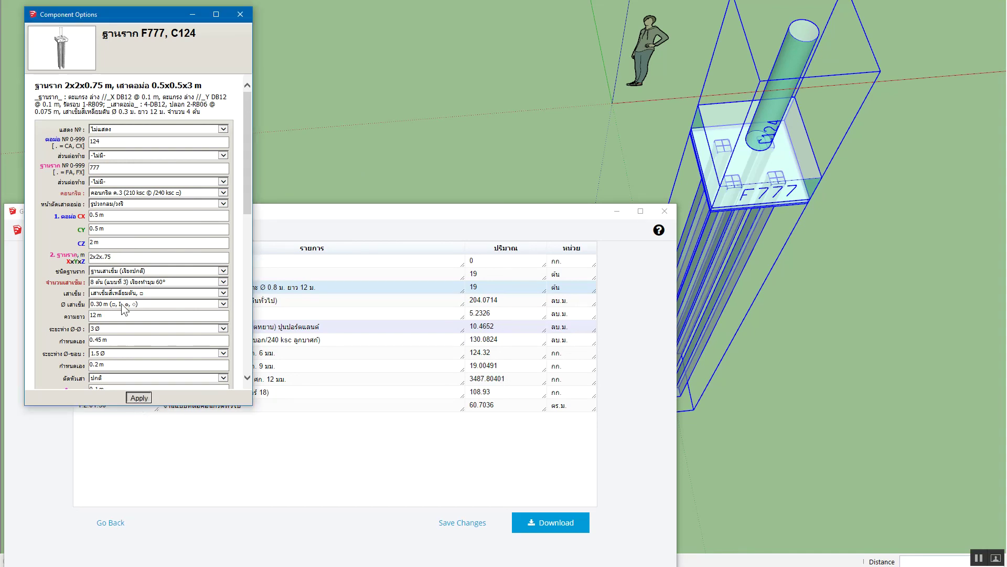
{"action": "key", "text": "Return"}
{"action": "mouse_move", "coordinate": [771, 139]}
{"action": "middle_mouse_down", "text": "shift"}
{"action": "mouse_move", "coordinate": [805, 156]}
{"action": "mouse_move", "coordinate": [862, 103]}
{"action": "middle_mouse_up", "text": "shift"}
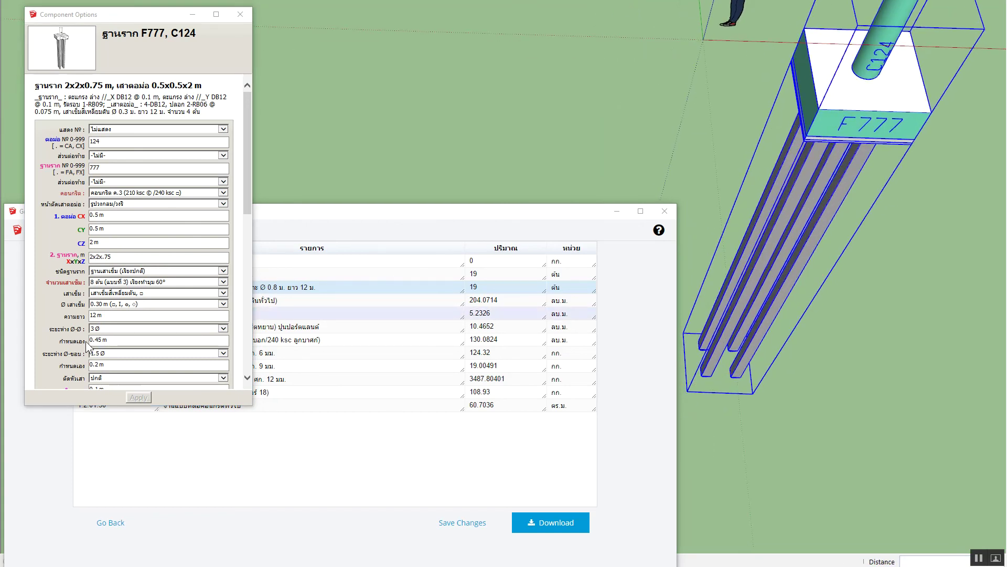
Set pile spacing ระยะห่าง Ø-Ø to กำหนดเอง, trying 0.8 m then 1.5 m.
{"action": "left_click", "coordinate": [112, 326]}
{"action": "left_click", "coordinate": [117, 336]}
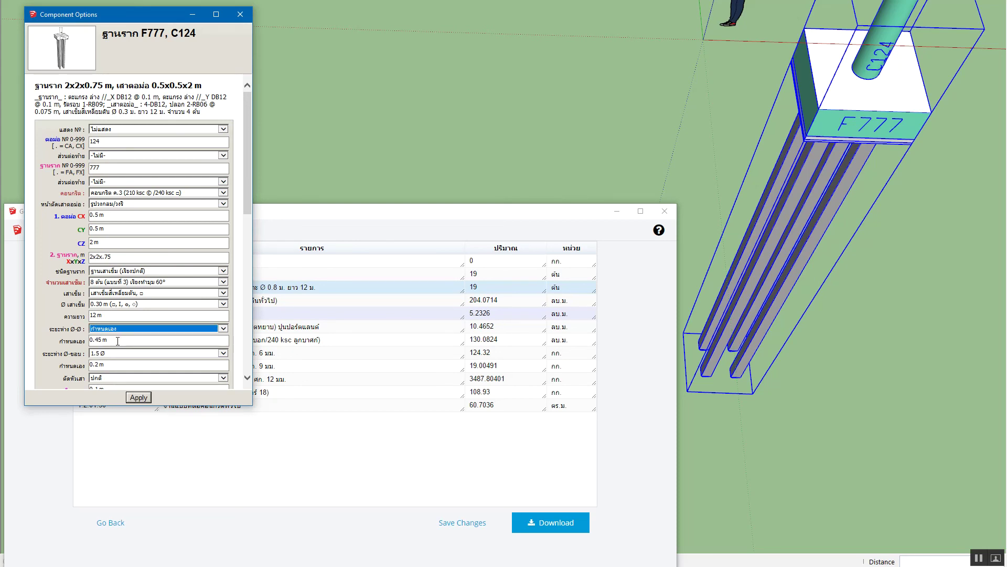
{"action": "left_click", "coordinate": [116, 342]}
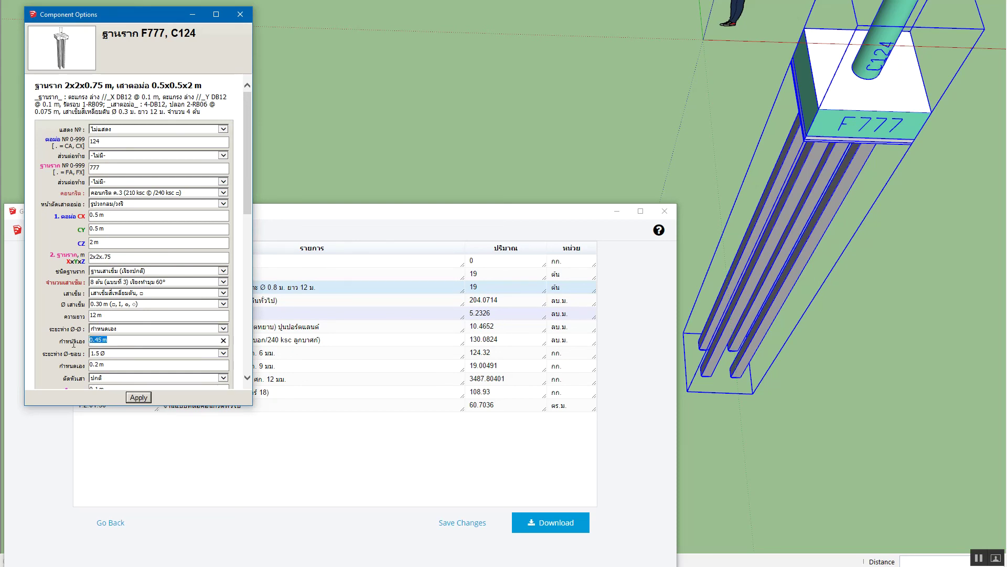
{"action": "type", "text": ".8"}
{"action": "left_click", "coordinate": [142, 396]}
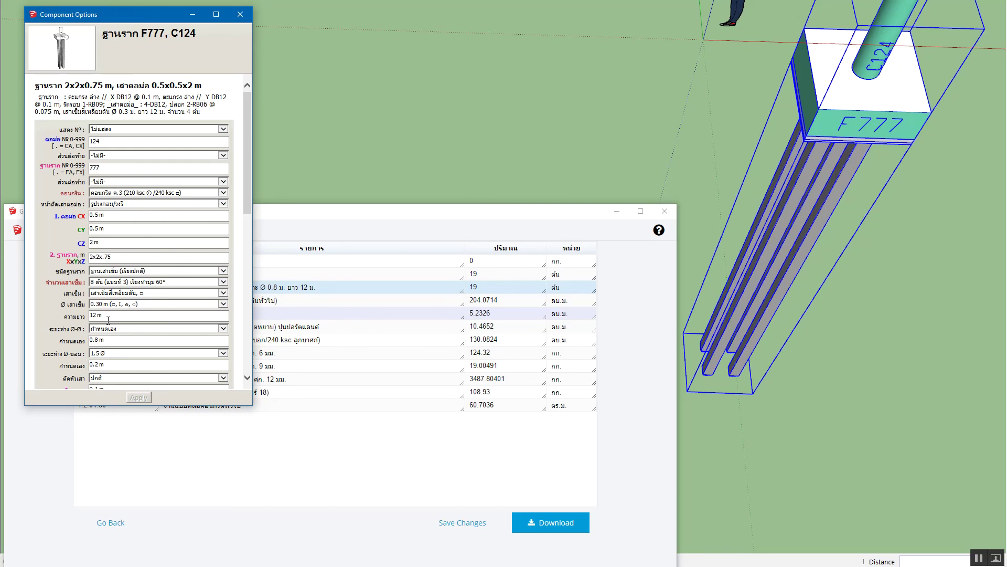
{"action": "left_click", "coordinate": [107, 337]}
{"action": "left_click_drag", "start_coordinate": [106, 339], "coordinate": [90, 340]}
{"action": "type", "text": "1.5"}
{"action": "left_click", "coordinate": [140, 398]}
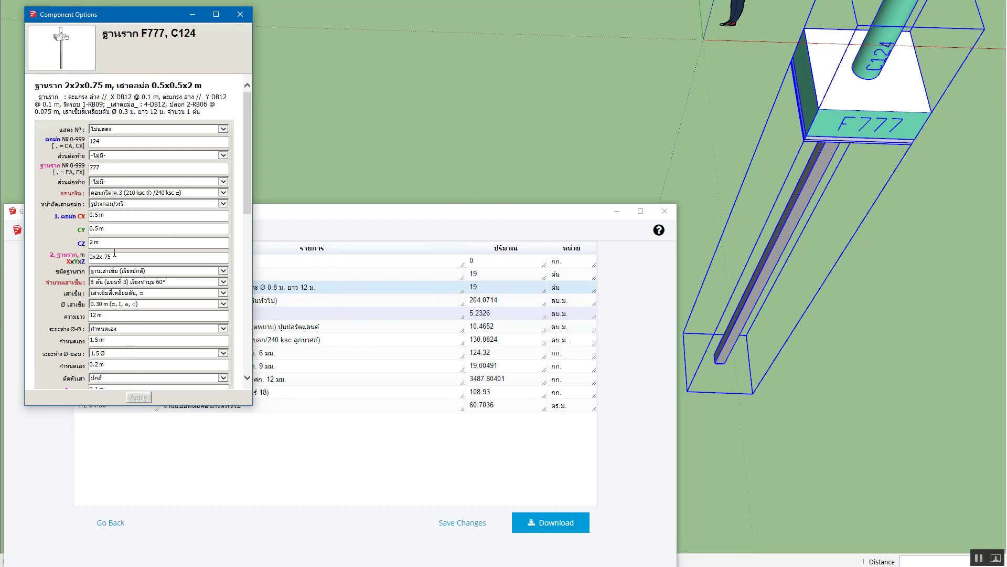
Enlarge the footing size to 5x5x0.8 m and apply.
{"action": "left_click", "coordinate": [69, 258]}
{"action": "type", "text": "5x5x"}
{"action": "left_click", "coordinate": [137, 398]}
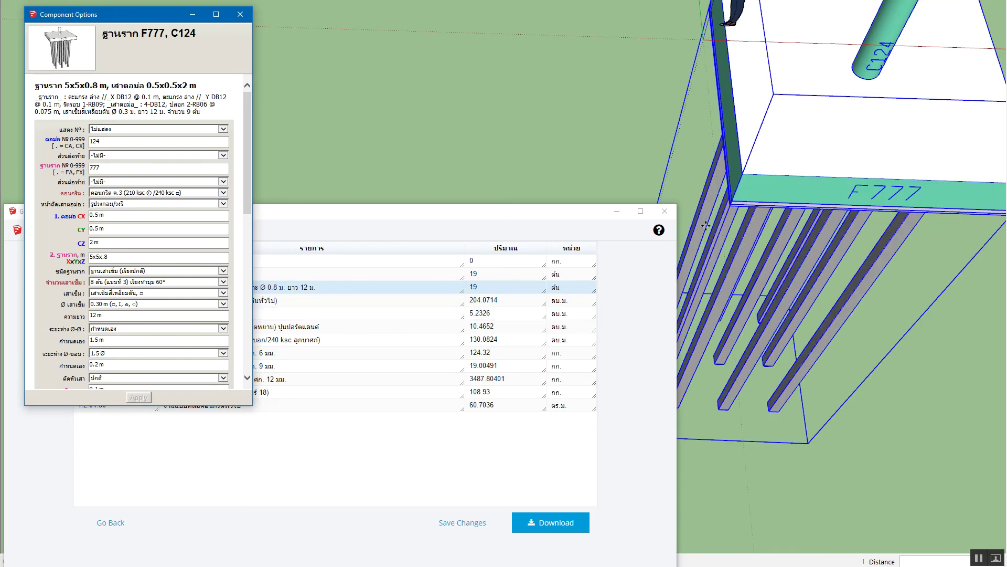
Reset the custom spacing to 0.8 m, giving 36 piles, and return to report templates.
{"action": "scroll", "coordinate": [739, 177], "scroll_direction": "up", "scroll_amount": 3}
{"action": "scroll", "coordinate": [750, 183], "scroll_direction": "down", "scroll_amount": 2}
{"action": "scroll", "coordinate": [766, 194], "scroll_direction": "down", "scroll_amount": 2}
{"action": "scroll", "coordinate": [782, 204], "scroll_direction": "down", "scroll_amount": 2}
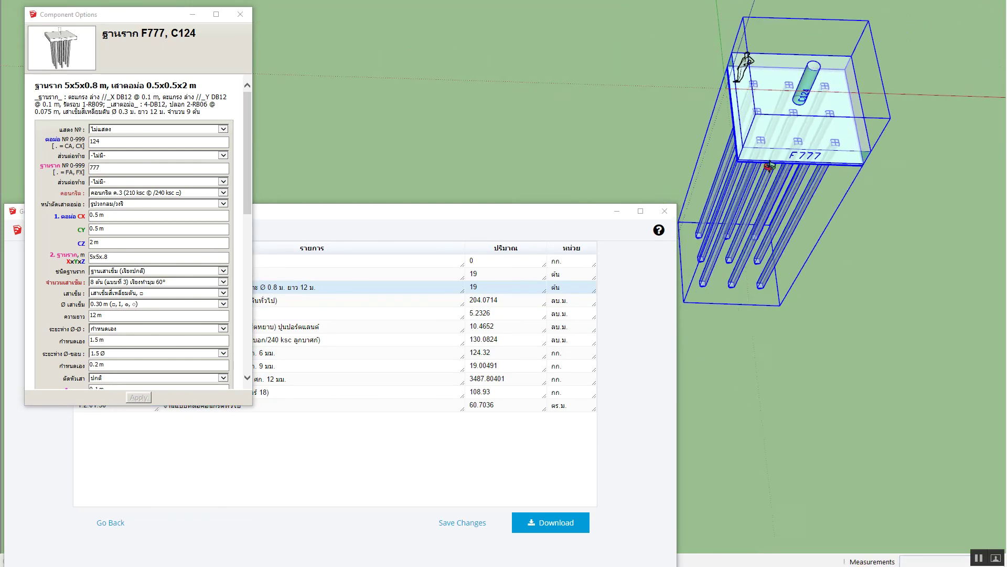
{"action": "scroll", "coordinate": [793, 213], "scroll_direction": "down", "scroll_amount": 1}
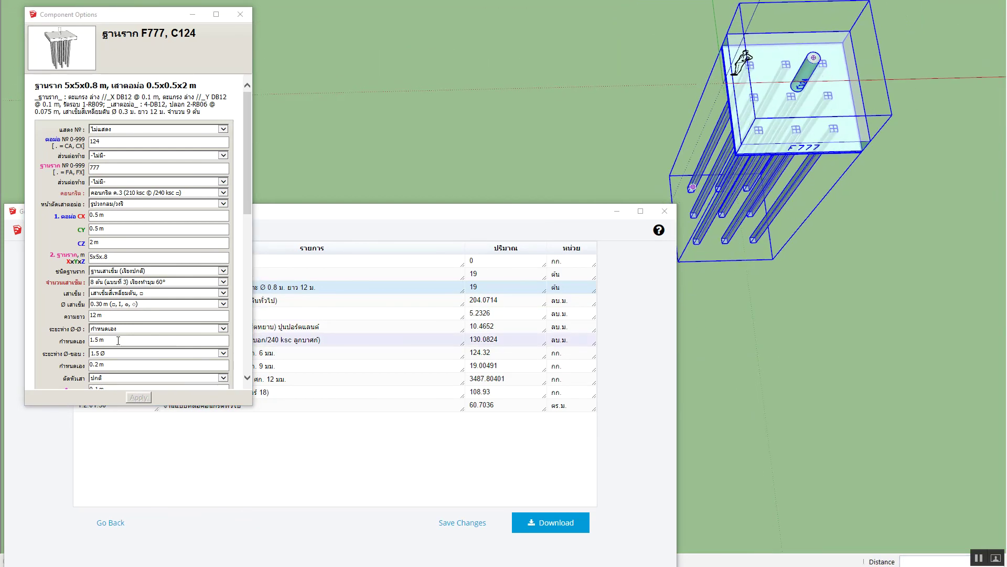
{"action": "left_click_drag", "start_coordinate": [118, 341], "coordinate": [84, 342]}
{"action": "type", "text": ".8"}
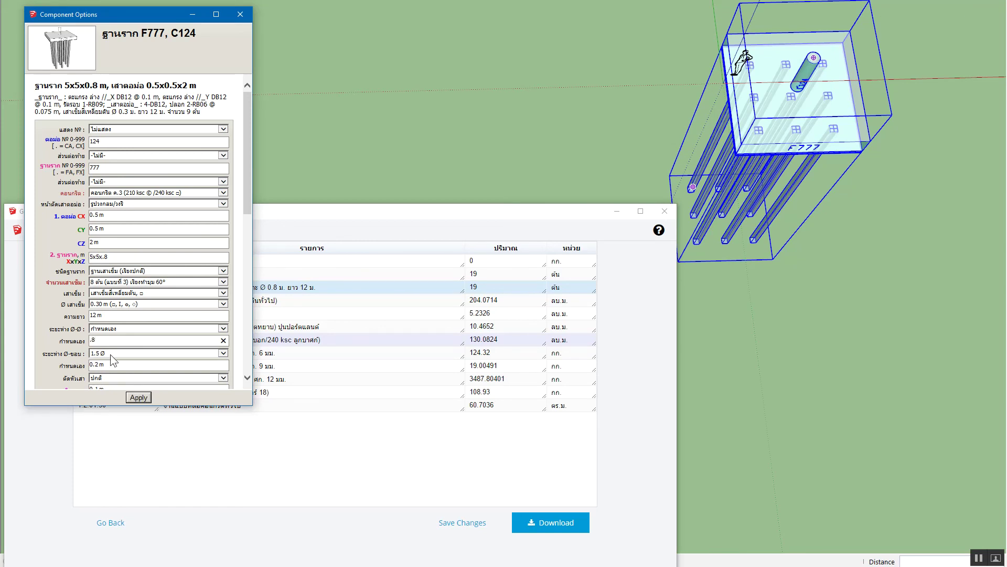
{"action": "left_click", "coordinate": [138, 397]}
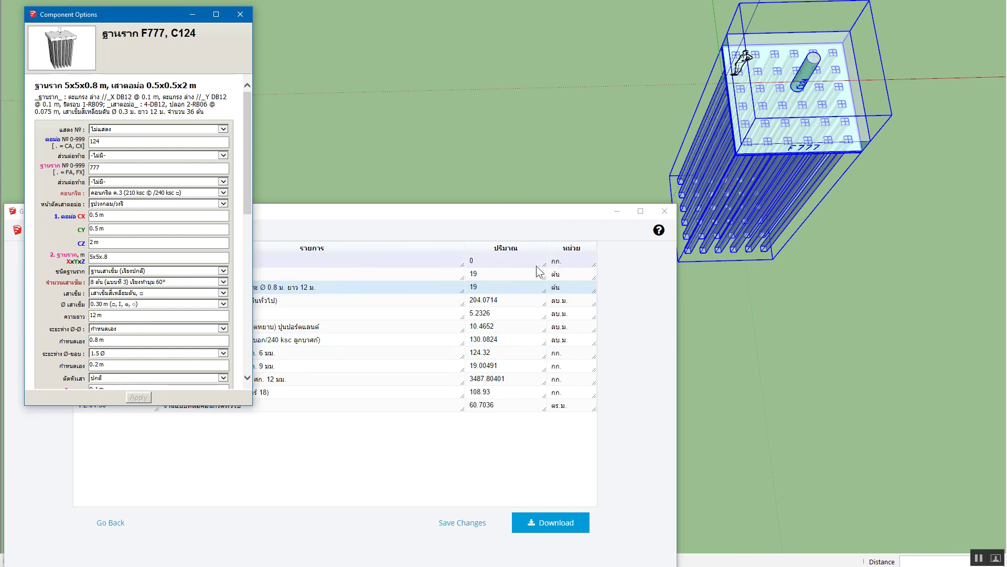
{"action": "left_click", "coordinate": [111, 523]}
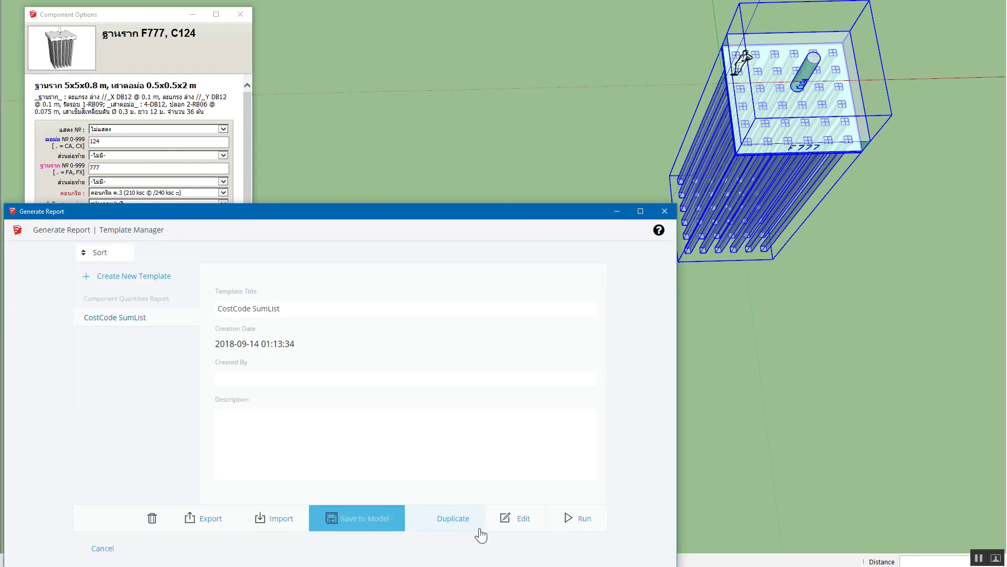
Rerun the CostCode SumList report, now listing 36 piles and 20.3927 m³ concrete.
{"action": "left_click", "coordinate": [603, 519]}
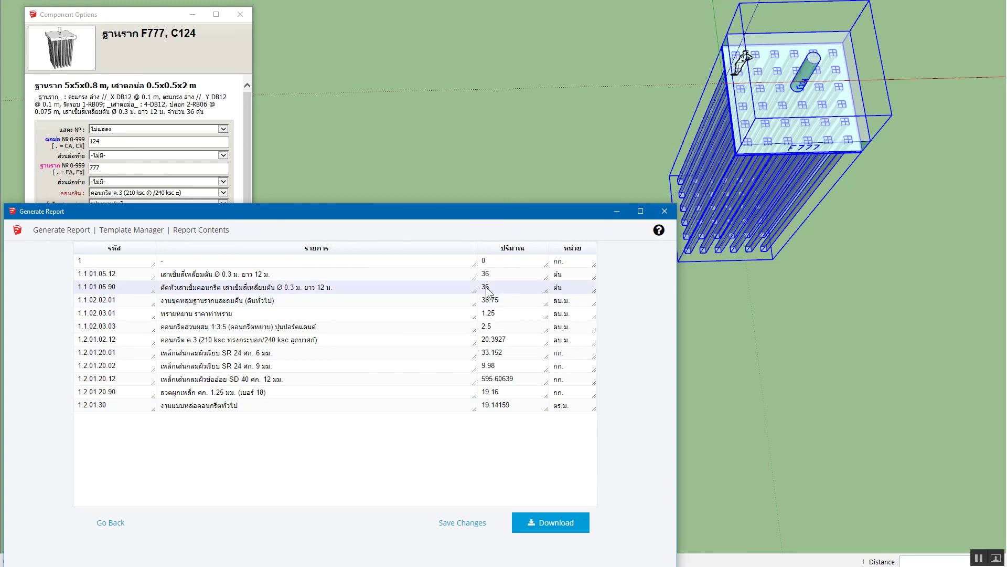
{"action": "mouse_move", "coordinate": [771, 174]}
{"action": "middle_mouse_down"}
{"action": "mouse_move", "coordinate": [773, 214]}
{"action": "mouse_move", "coordinate": [848, 204]}
{"action": "middle_mouse_up"}
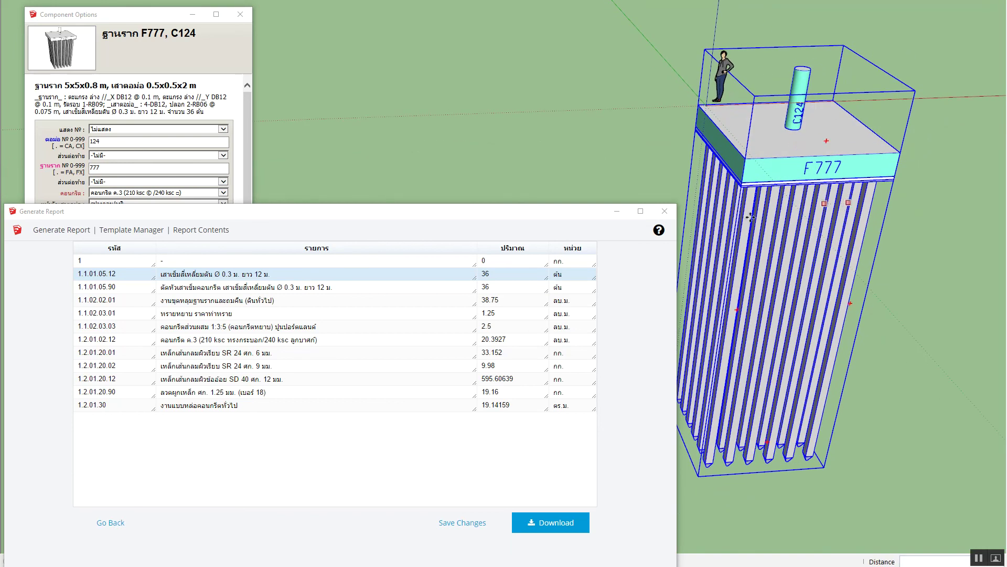
{"action": "left_click", "coordinate": [54, 159]}
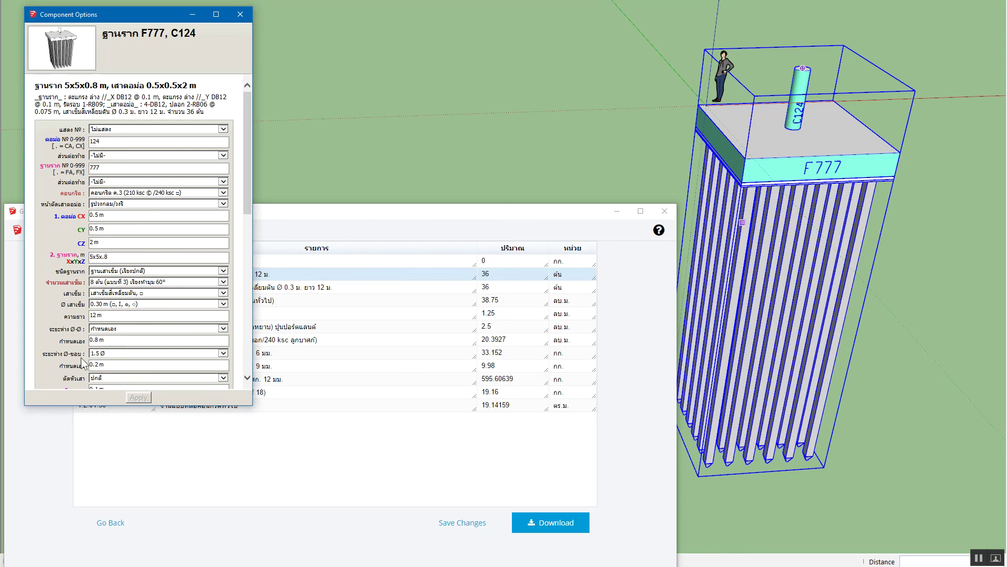
Set the pile length (ความยาว) to 6 m.
{"action": "scroll", "coordinate": [74, 348], "scroll_direction": "down", "scroll_amount": 5}
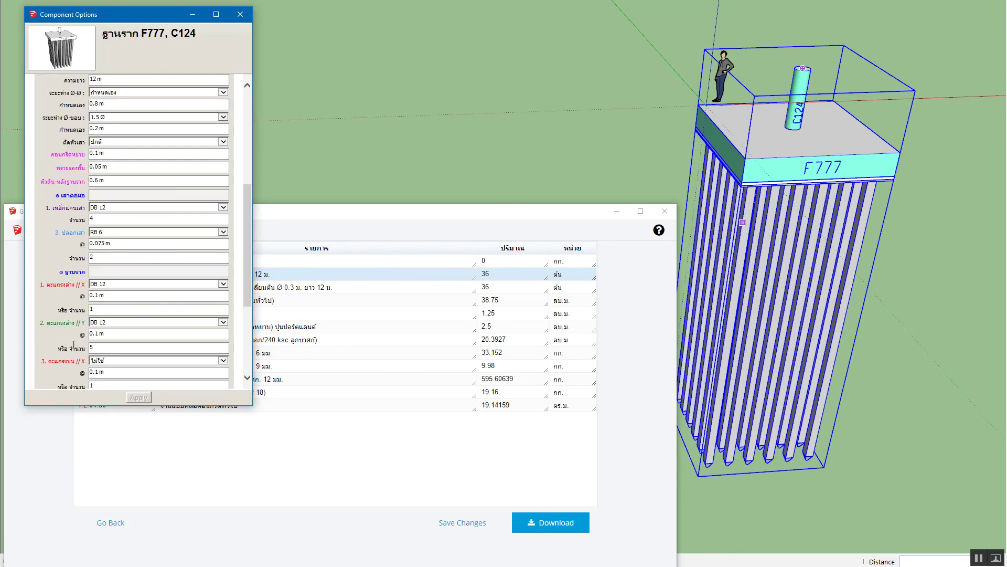
{"action": "scroll", "coordinate": [54, 212], "scroll_direction": "up", "scroll_amount": 2}
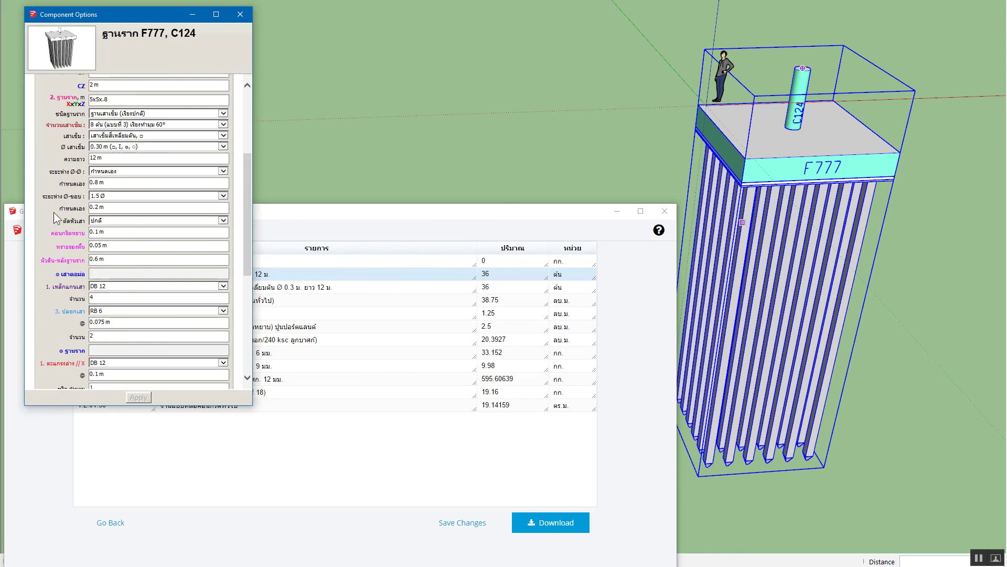
{"action": "left_click_drag", "start_coordinate": [103, 158], "coordinate": [93, 158]}
{"action": "type", "text": "6"}
{"action": "scroll", "coordinate": [65, 184], "scroll_direction": "up", "scroll_amount": 4}
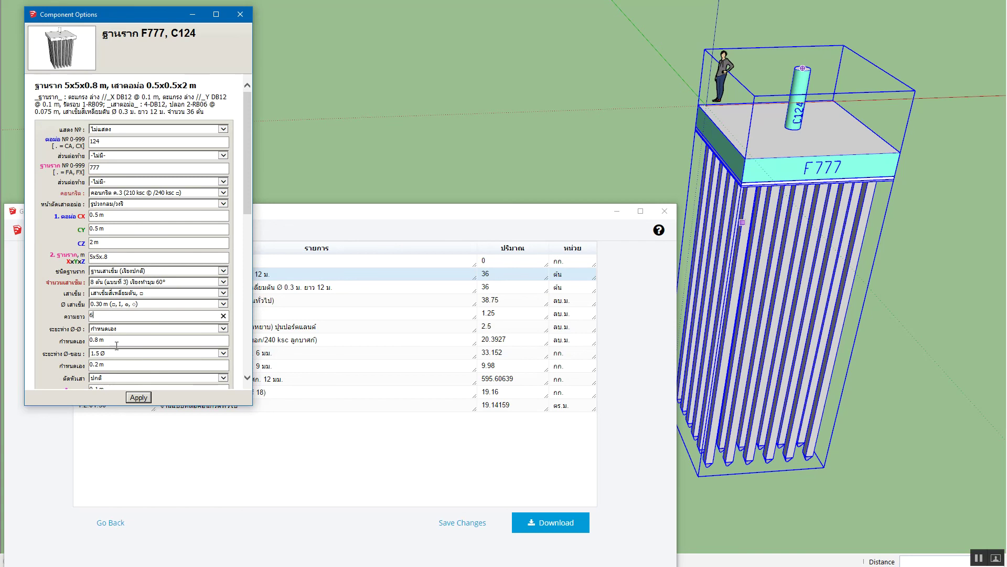
{"action": "left_click", "coordinate": [145, 397]}
Make the piles 0.22 m I-section piles spaced at 3 Ø and apply, regenerating more piles.
{"action": "left_click", "coordinate": [133, 295]}
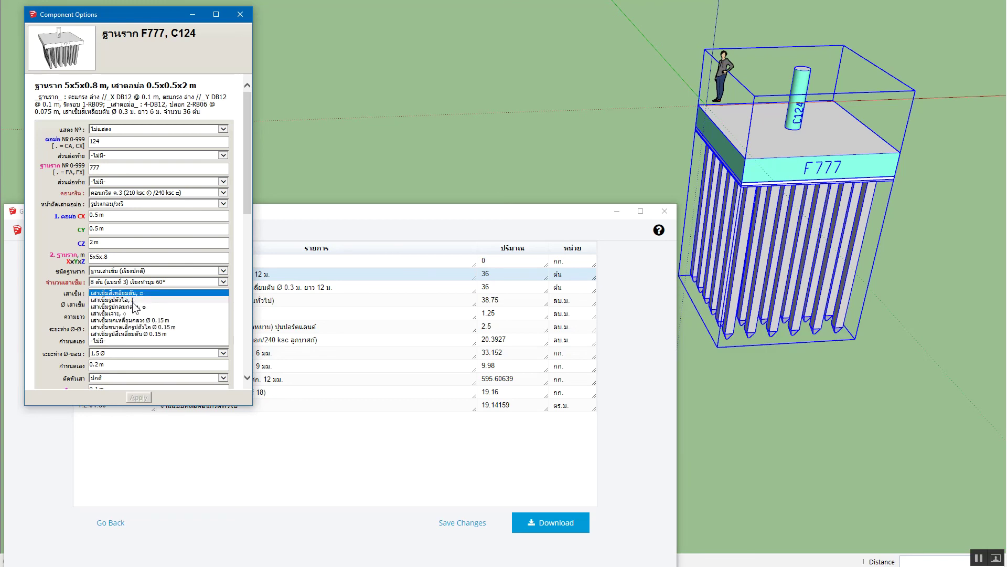
{"action": "left_click", "coordinate": [135, 300]}
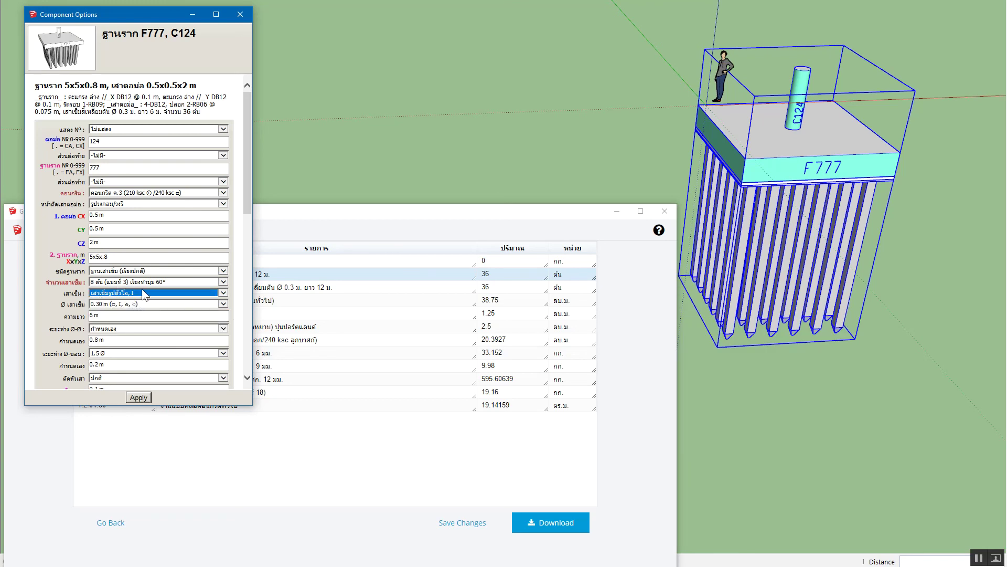
{"action": "left_click", "coordinate": [129, 303]}
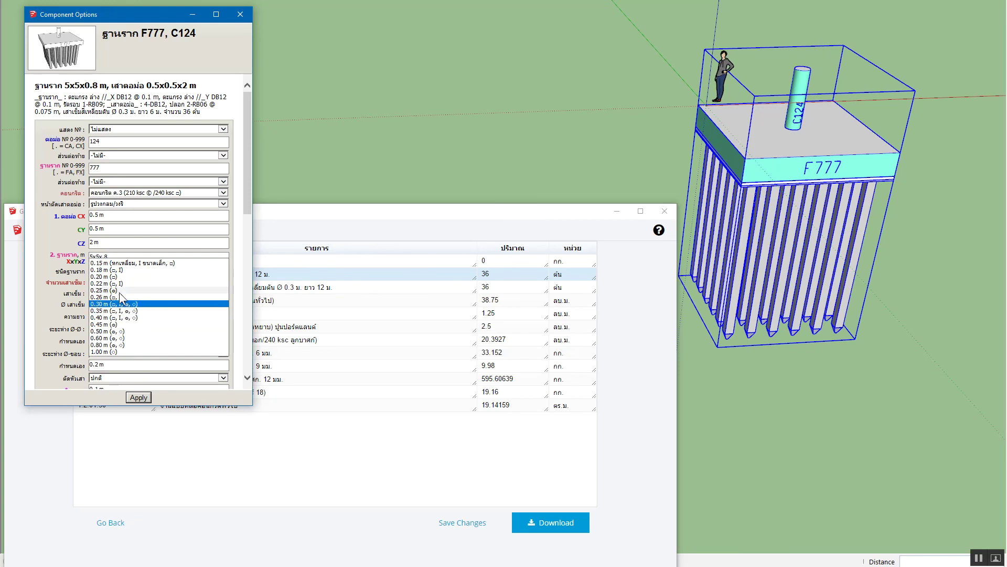
{"action": "left_click", "coordinate": [121, 284]}
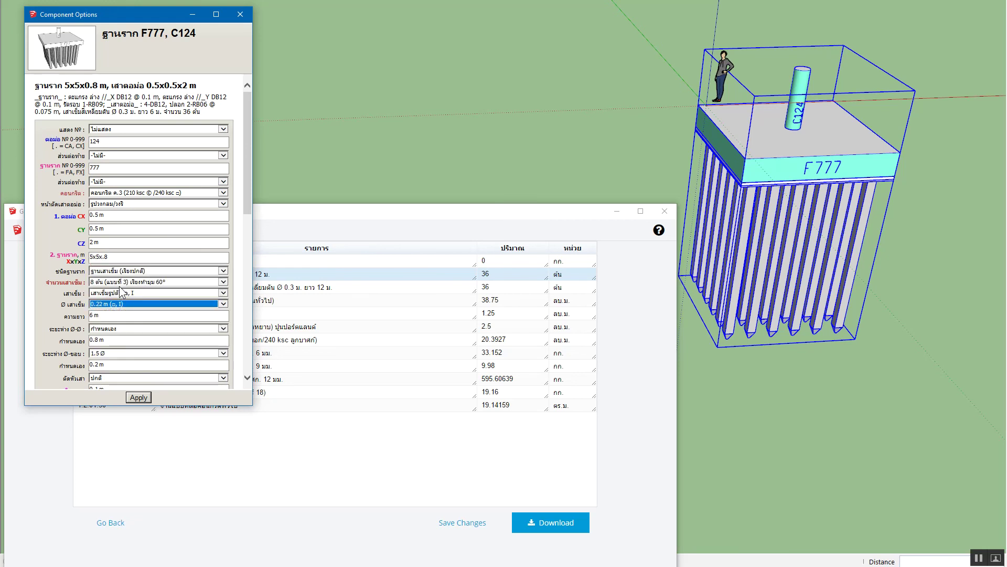
{"action": "left_click", "coordinate": [108, 329]}
{"action": "left_click", "coordinate": [99, 321]}
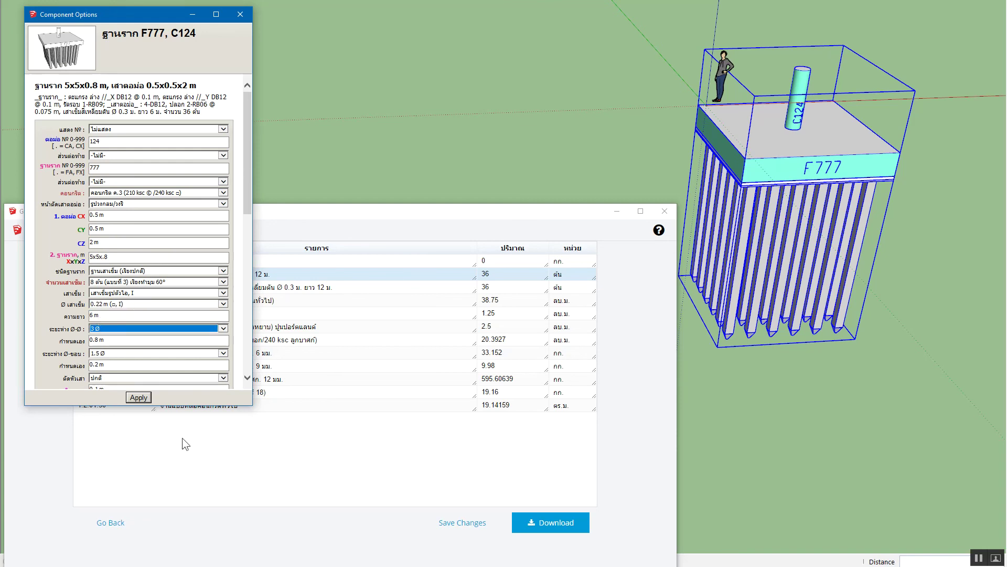
{"action": "left_click", "coordinate": [138, 397]}
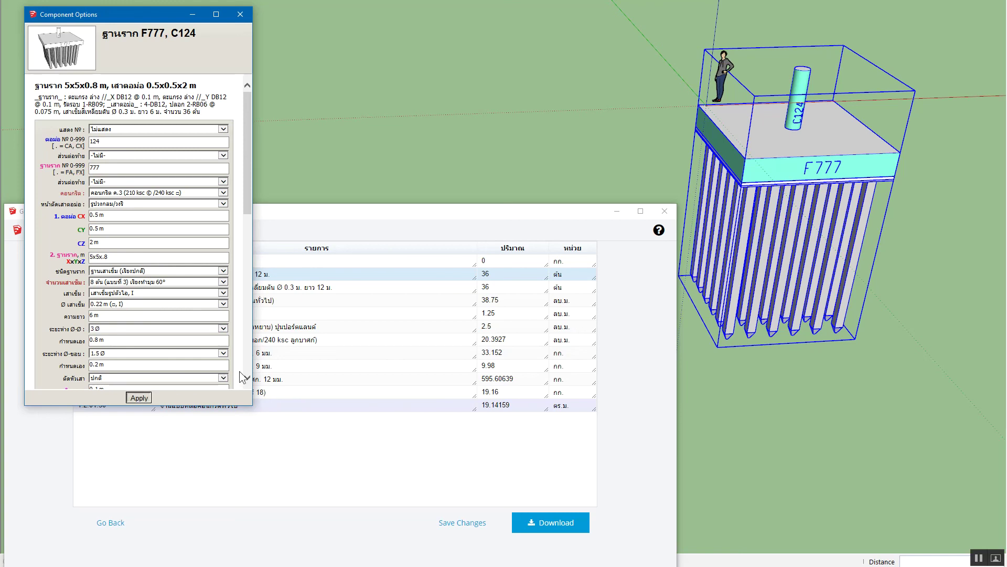
{"action": "key", "text": "m"}
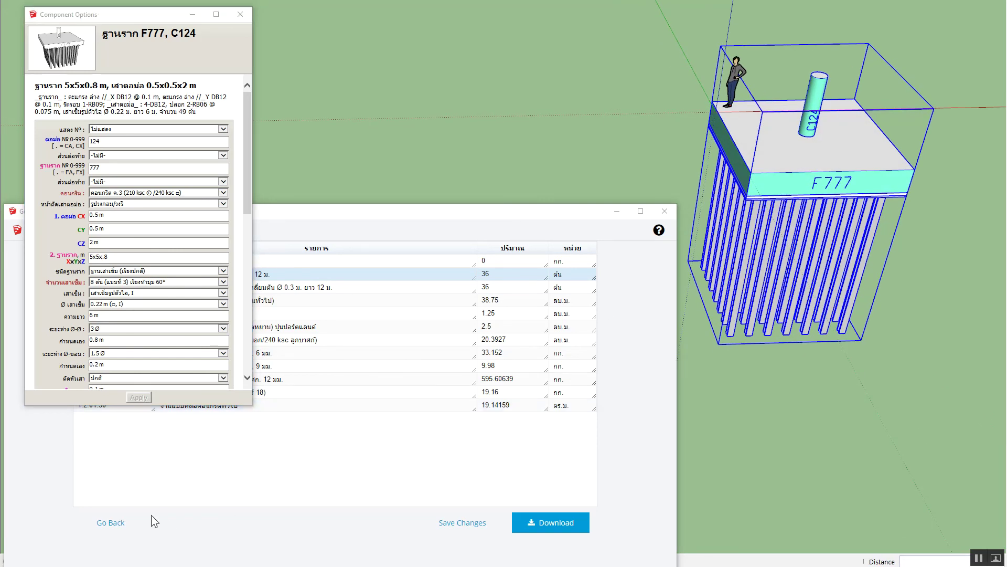
Rerun the quantity report, then resize the footing from 5x5x0.8 to 1.75x2.5x0.6 m.
{"action": "left_click", "coordinate": [130, 521]}
{"action": "left_click", "coordinate": [585, 520]}
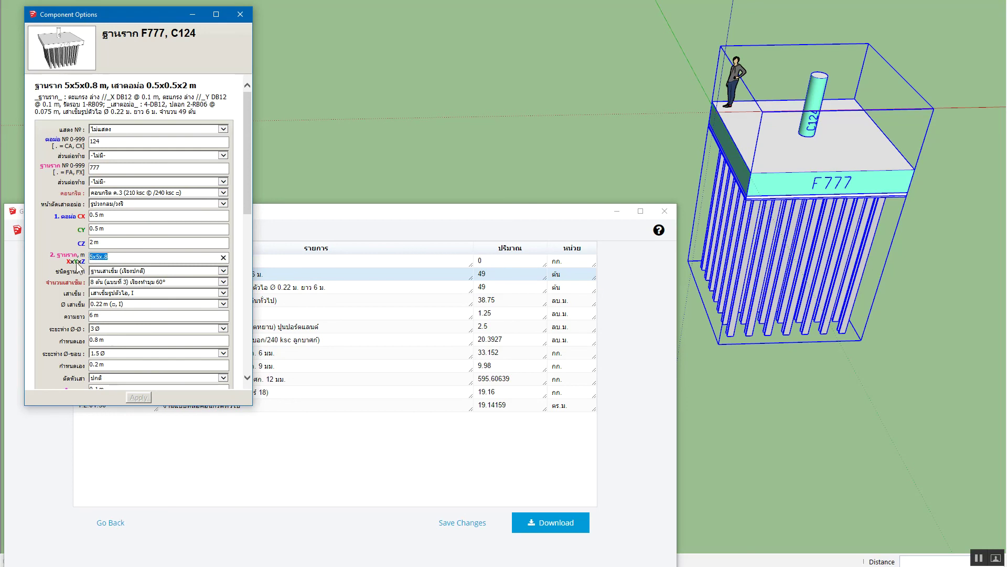
{"action": "type", "text": "1.75x2."}
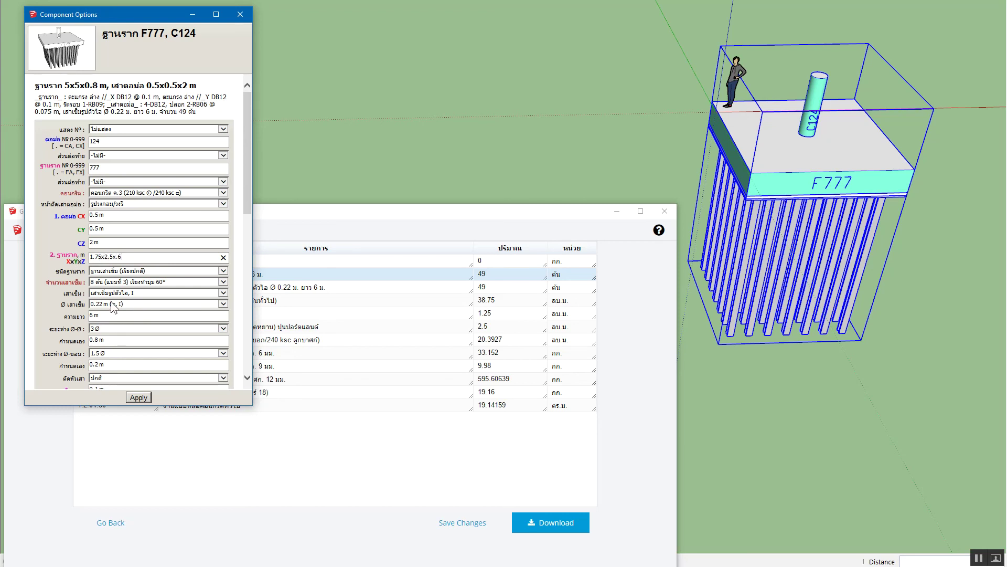
{"action": "left_click", "coordinate": [143, 396]}
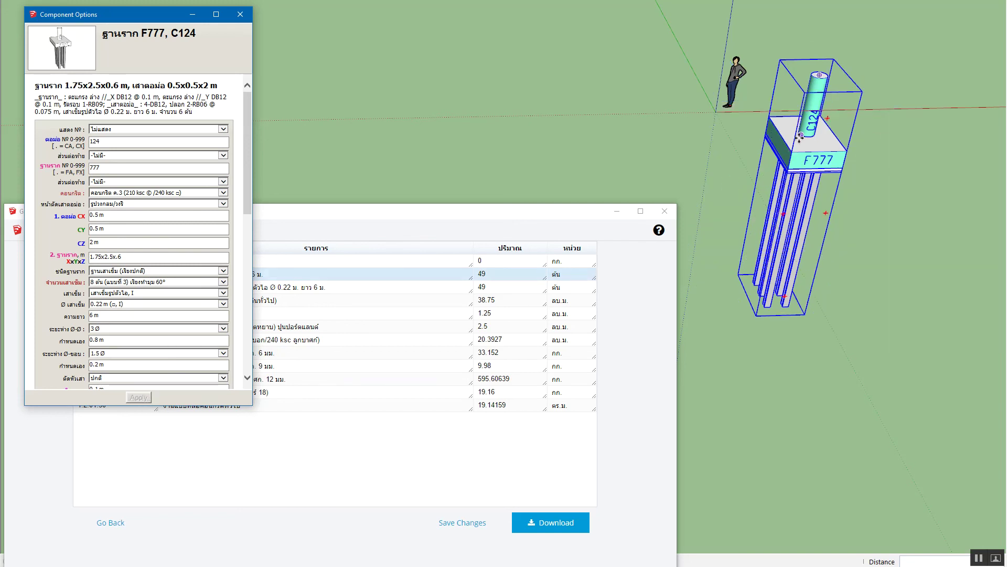
{"action": "scroll", "coordinate": [798, 138], "scroll_direction": "up", "scroll_amount": 3}
{"action": "scroll", "coordinate": [798, 137], "scroll_direction": "up", "scroll_amount": 1}
{"action": "scroll", "coordinate": [798, 138], "scroll_direction": "up", "scroll_amount": 2}
{"action": "scroll", "coordinate": [798, 138], "scroll_direction": "up", "scroll_amount": 1}
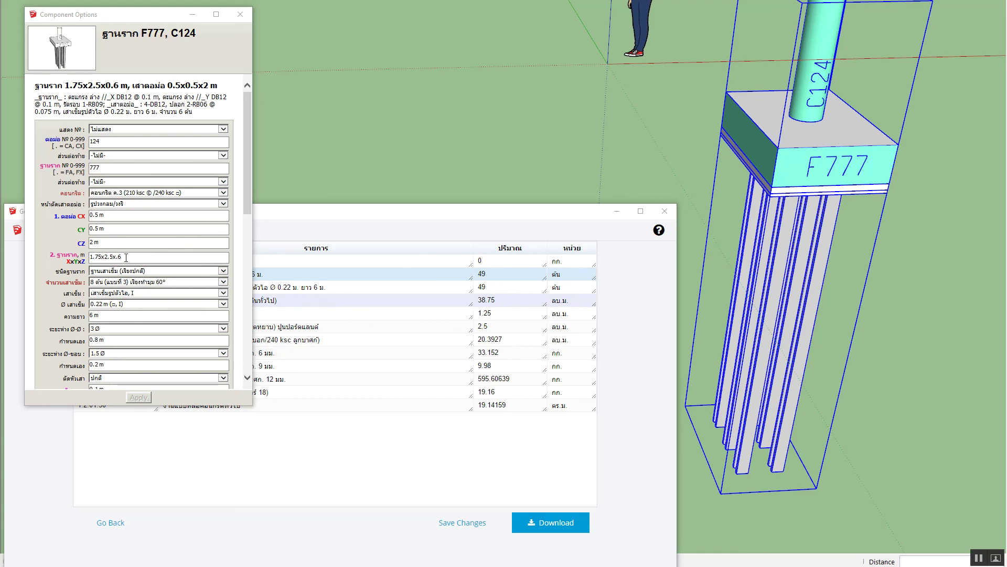
Change the piles to 0.18 m I-shaped piles.
{"action": "left_click", "coordinate": [121, 304]}
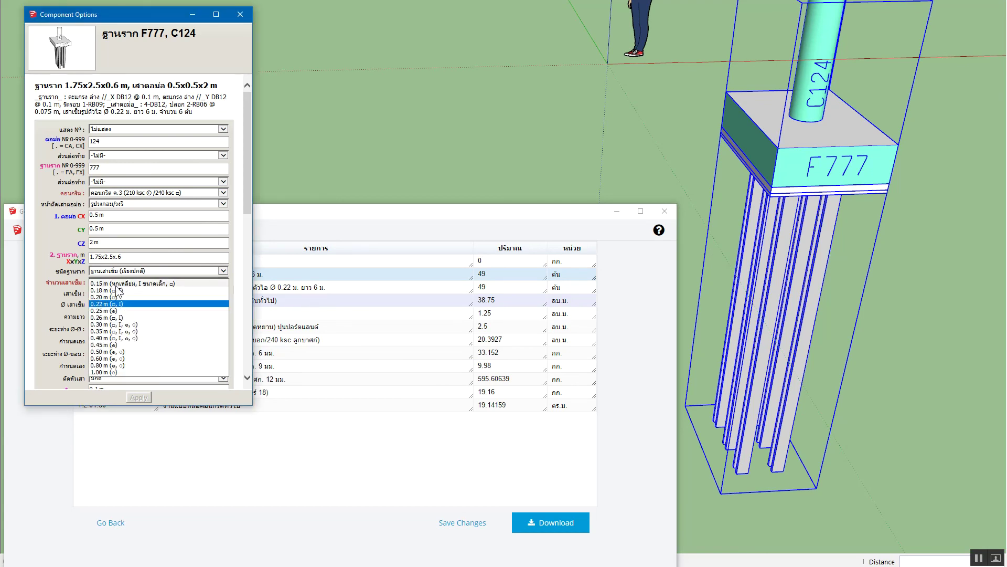
{"action": "left_click", "coordinate": [118, 291]}
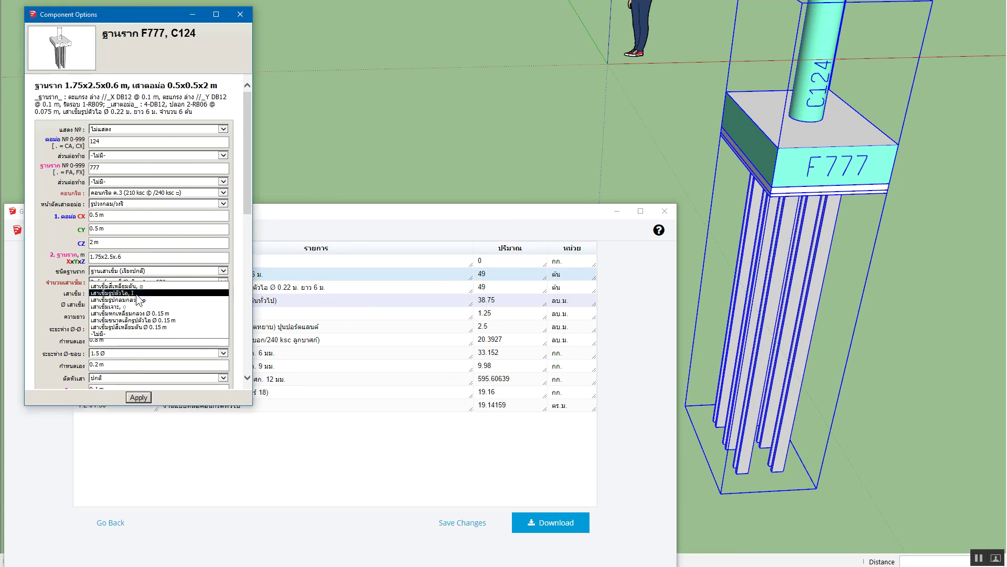
{"action": "left_click", "coordinate": [138, 293]}
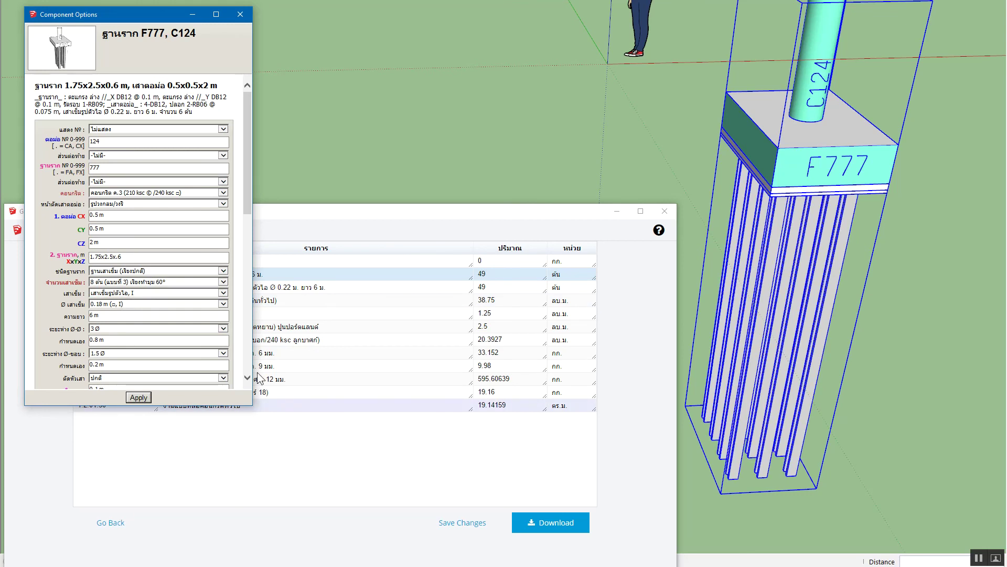
Rerun the quantity report, now listing 12 piles and 3.0177 m³ concrete.
{"action": "left_click", "coordinate": [110, 522]}
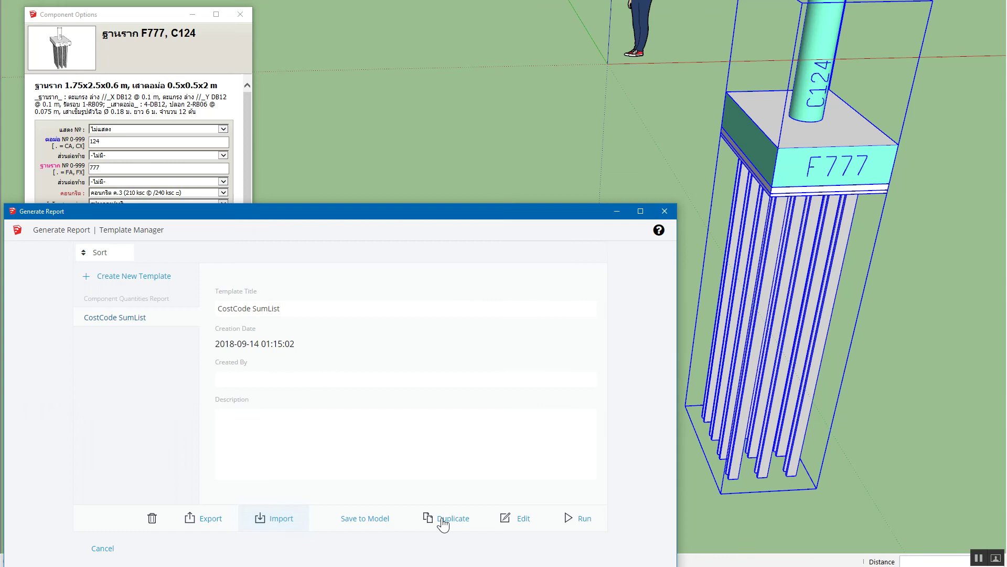
{"action": "left_click", "coordinate": [577, 518]}
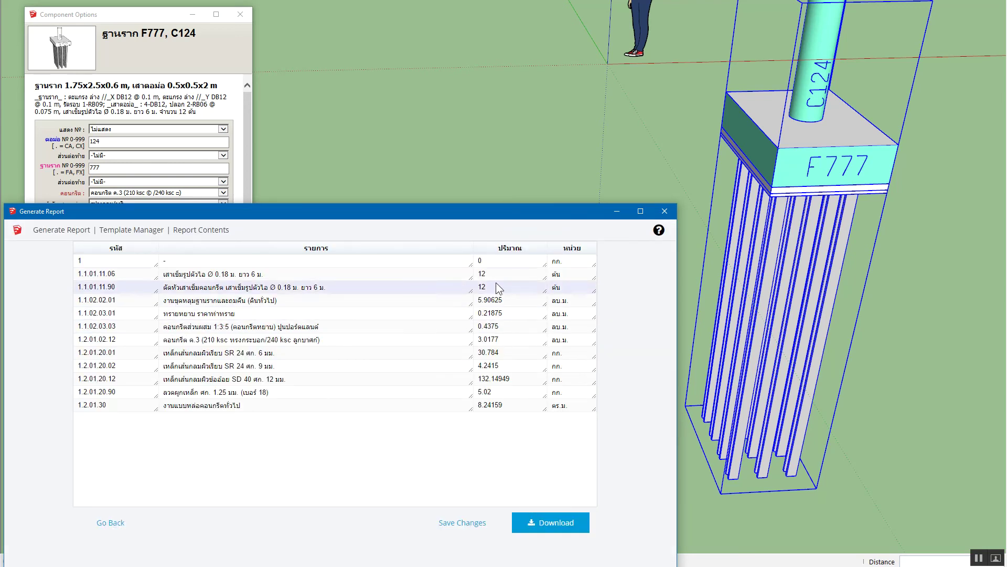
{"action": "mouse_move", "coordinate": [819, 247]}
{"action": "middle_mouse_down"}
{"action": "mouse_move", "coordinate": [834, 274]}
{"action": "mouse_move", "coordinate": [641, 237]}
{"action": "middle_mouse_up"}
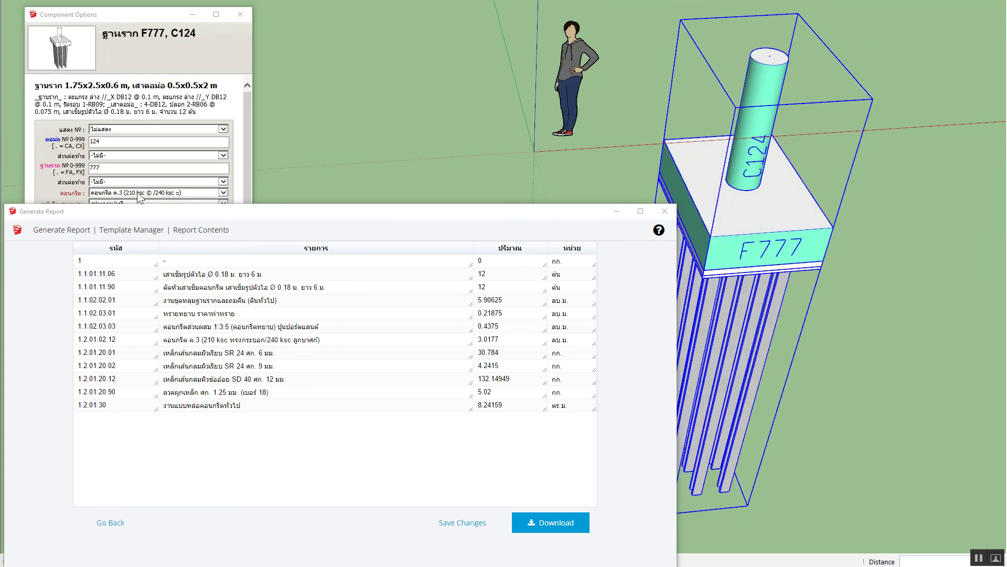
{"action": "left_click", "coordinate": [62, 178]}
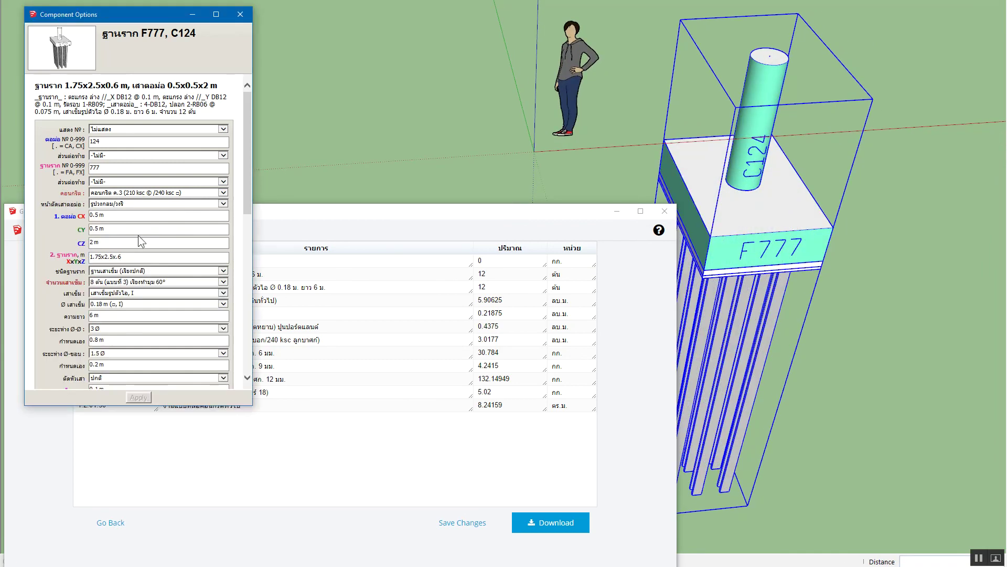
Switch the footing to 10 piles in the octagonal layout (pattern 2).
{"action": "left_click", "coordinate": [118, 282]}
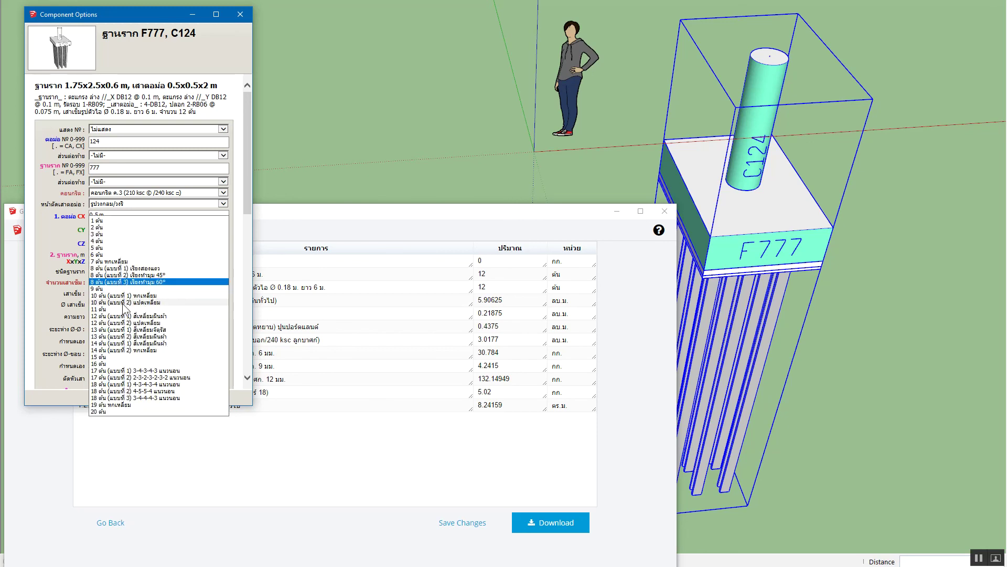
{"action": "left_click", "coordinate": [124, 303]}
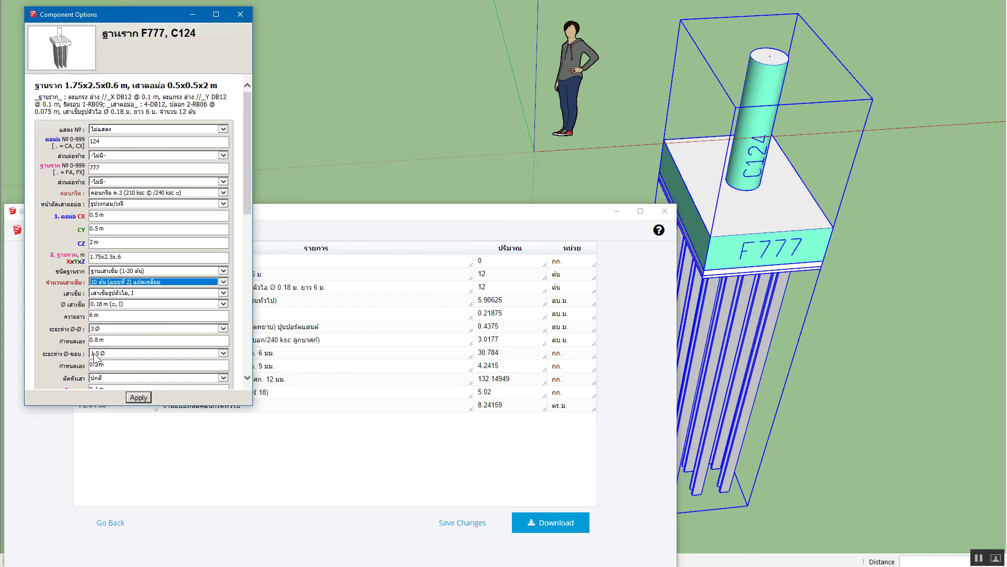
{"action": "left_click", "coordinate": [139, 398]}
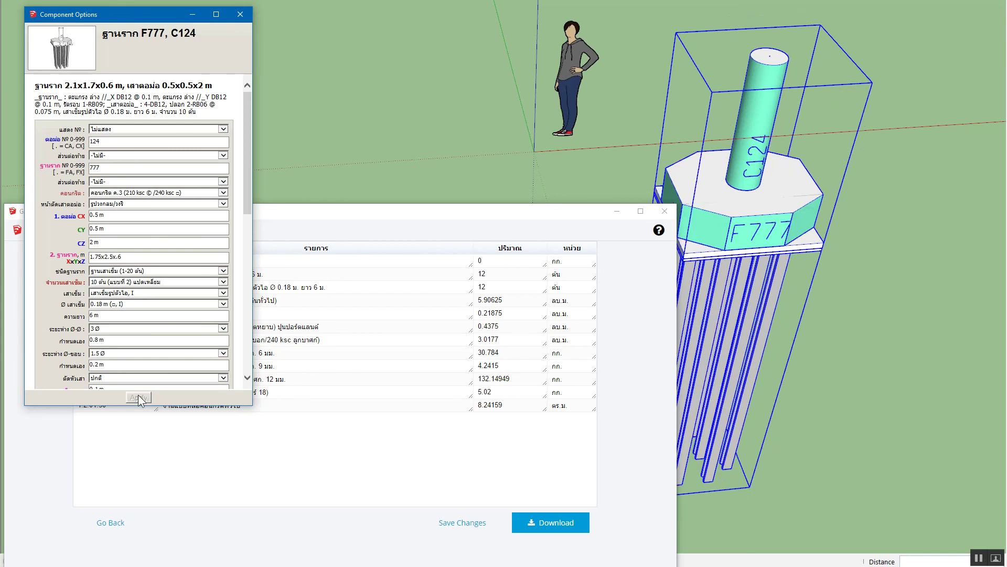
{"action": "mouse_move", "coordinate": [772, 195]}
{"action": "middle_mouse_down"}
{"action": "mouse_move", "coordinate": [772, 318]}
{"action": "mouse_move", "coordinate": [751, 257]}
{"action": "mouse_move", "coordinate": [782, 159]}
{"action": "middle_mouse_up"}
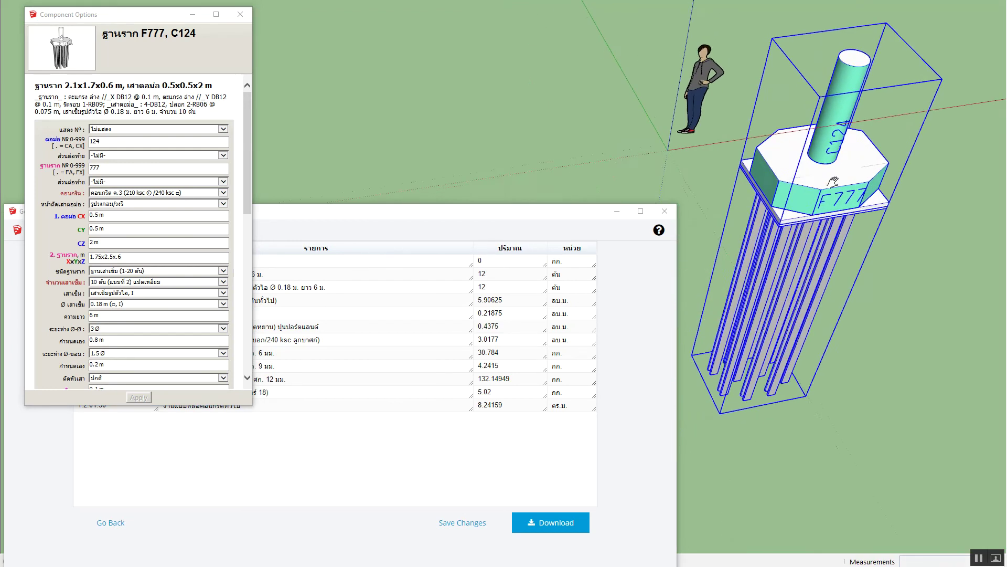
Rerun the quantity report, now counting 10 piles and 2.2539 m³ concrete.
{"action": "left_click", "coordinate": [112, 522]}
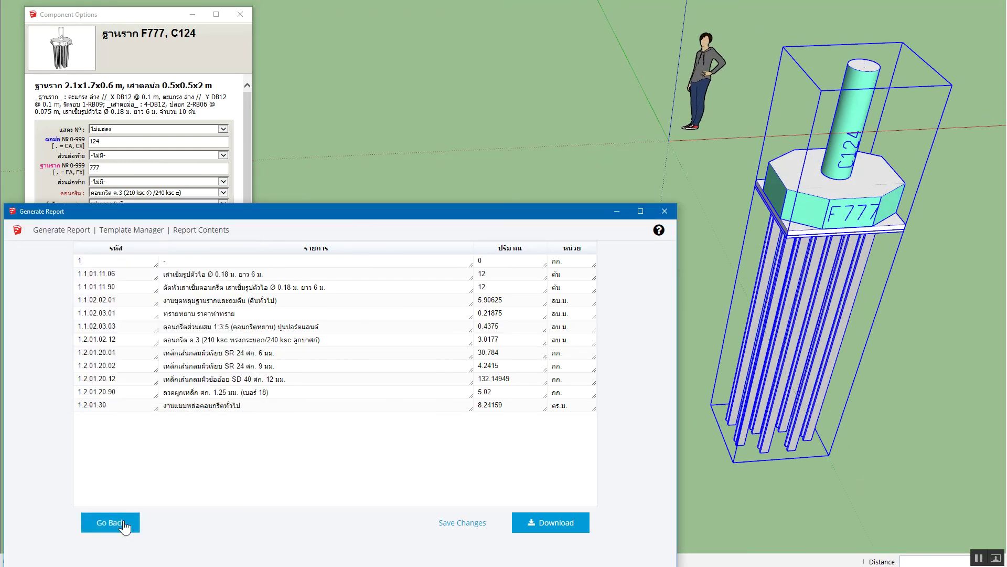
{"action": "left_click", "coordinate": [582, 519]}
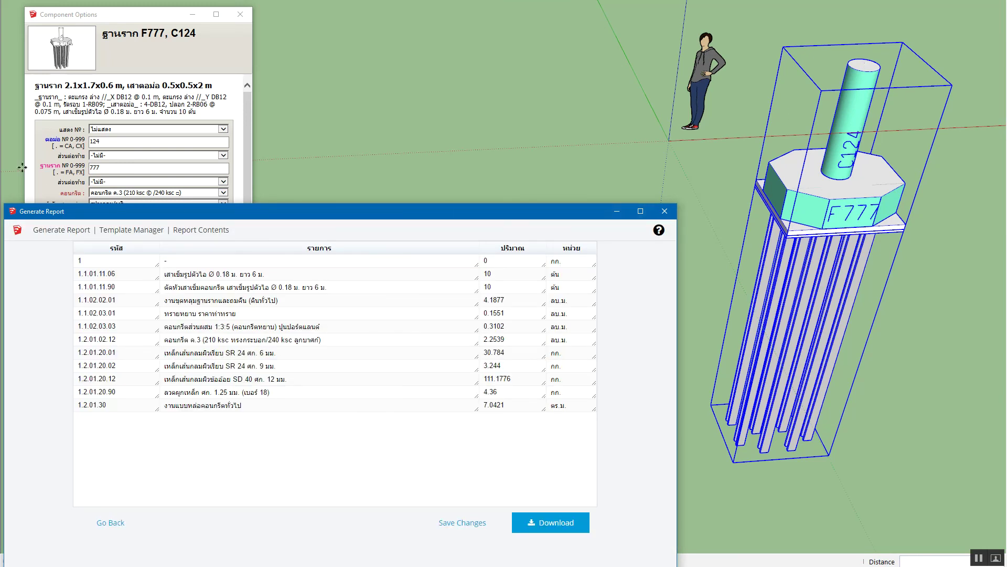
{"action": "left_click", "coordinate": [64, 168]}
Minimize the quantity report and bring the pile cap into close view.
{"action": "left_click", "coordinate": [402, 461]}
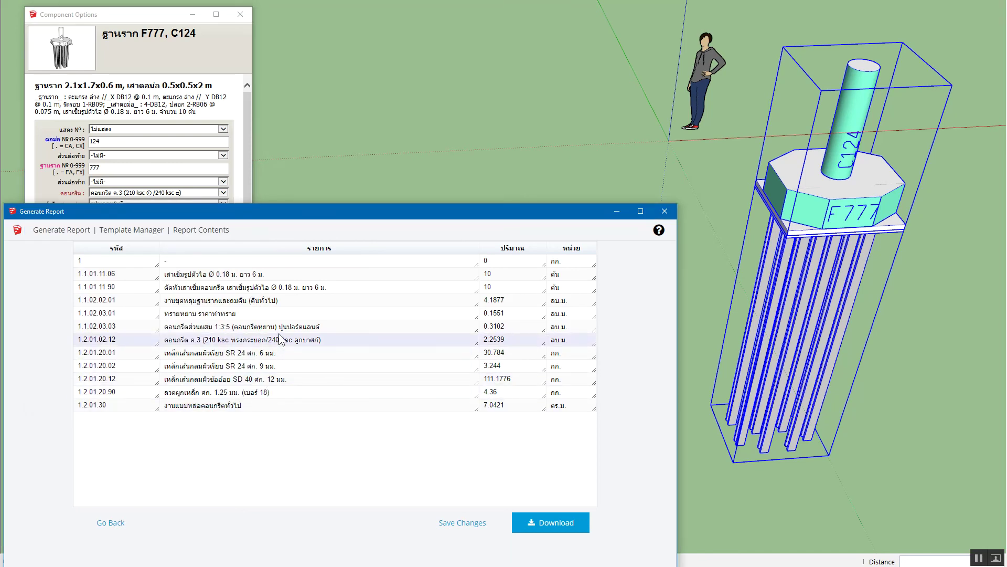
{"action": "left_click", "coordinate": [617, 211]}
{"action": "mouse_move", "coordinate": [604, 294]}
{"action": "middle_mouse_down"}
{"action": "mouse_move", "coordinate": [495, 303]}
{"action": "mouse_move", "coordinate": [582, 357]}
{"action": "mouse_move", "coordinate": [546, 396]}
{"action": "middle_mouse_up"}
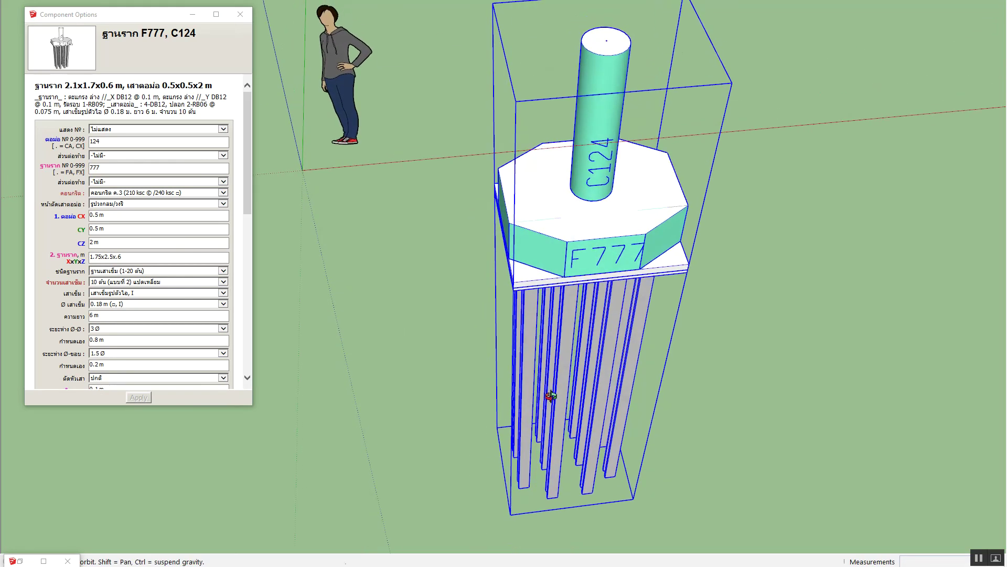
{"action": "key", "text": "m"}
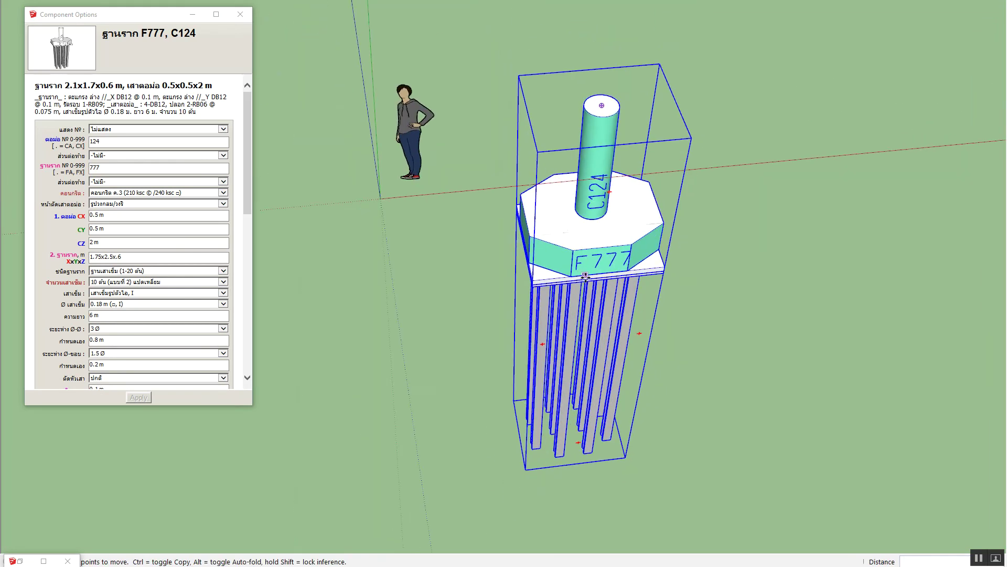
{"action": "scroll", "coordinate": [590, 274], "scroll_direction": "up", "scroll_amount": 3}
{"action": "middle_click_drag", "start_coordinate": [590, 275], "coordinate": [547, 216]}
Change the footing number from 777 to 15 and the column number from 124 to 1.
{"action": "left_click", "coordinate": [77, 169]}
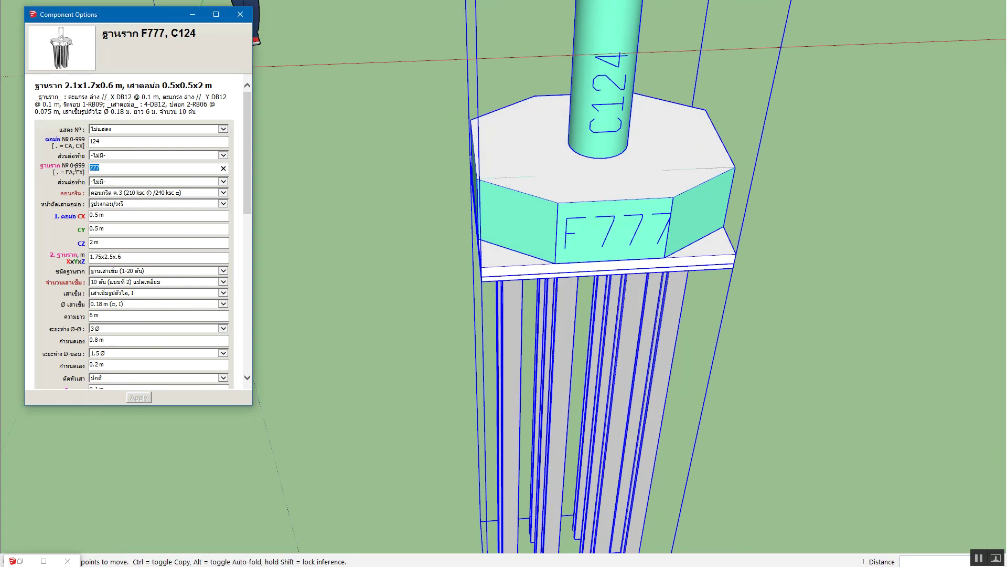
{"action": "type", "text": "15"}
{"action": "left_click", "coordinate": [99, 141]}
{"action": "left_click", "coordinate": [137, 396]}
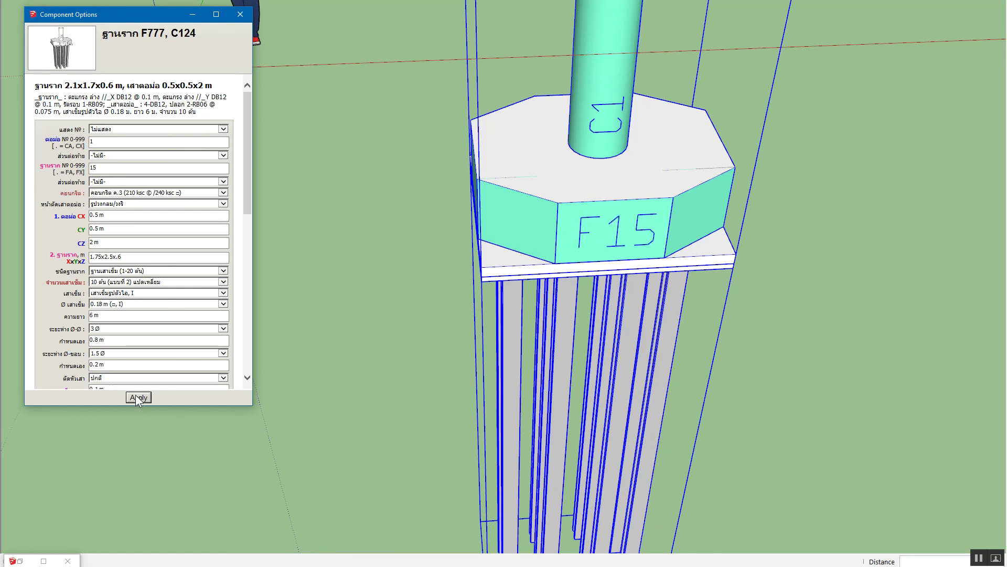
{"action": "scroll", "coordinate": [488, 276], "scroll_direction": "down", "scroll_amount": 3}
{"action": "scroll", "coordinate": [488, 276], "scroll_direction": "down", "scroll_amount": 1}
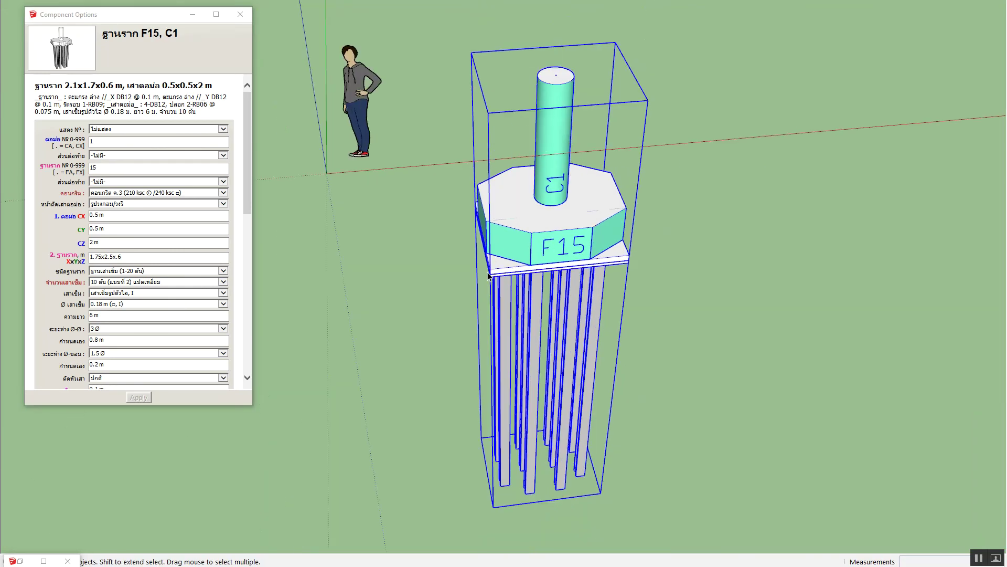